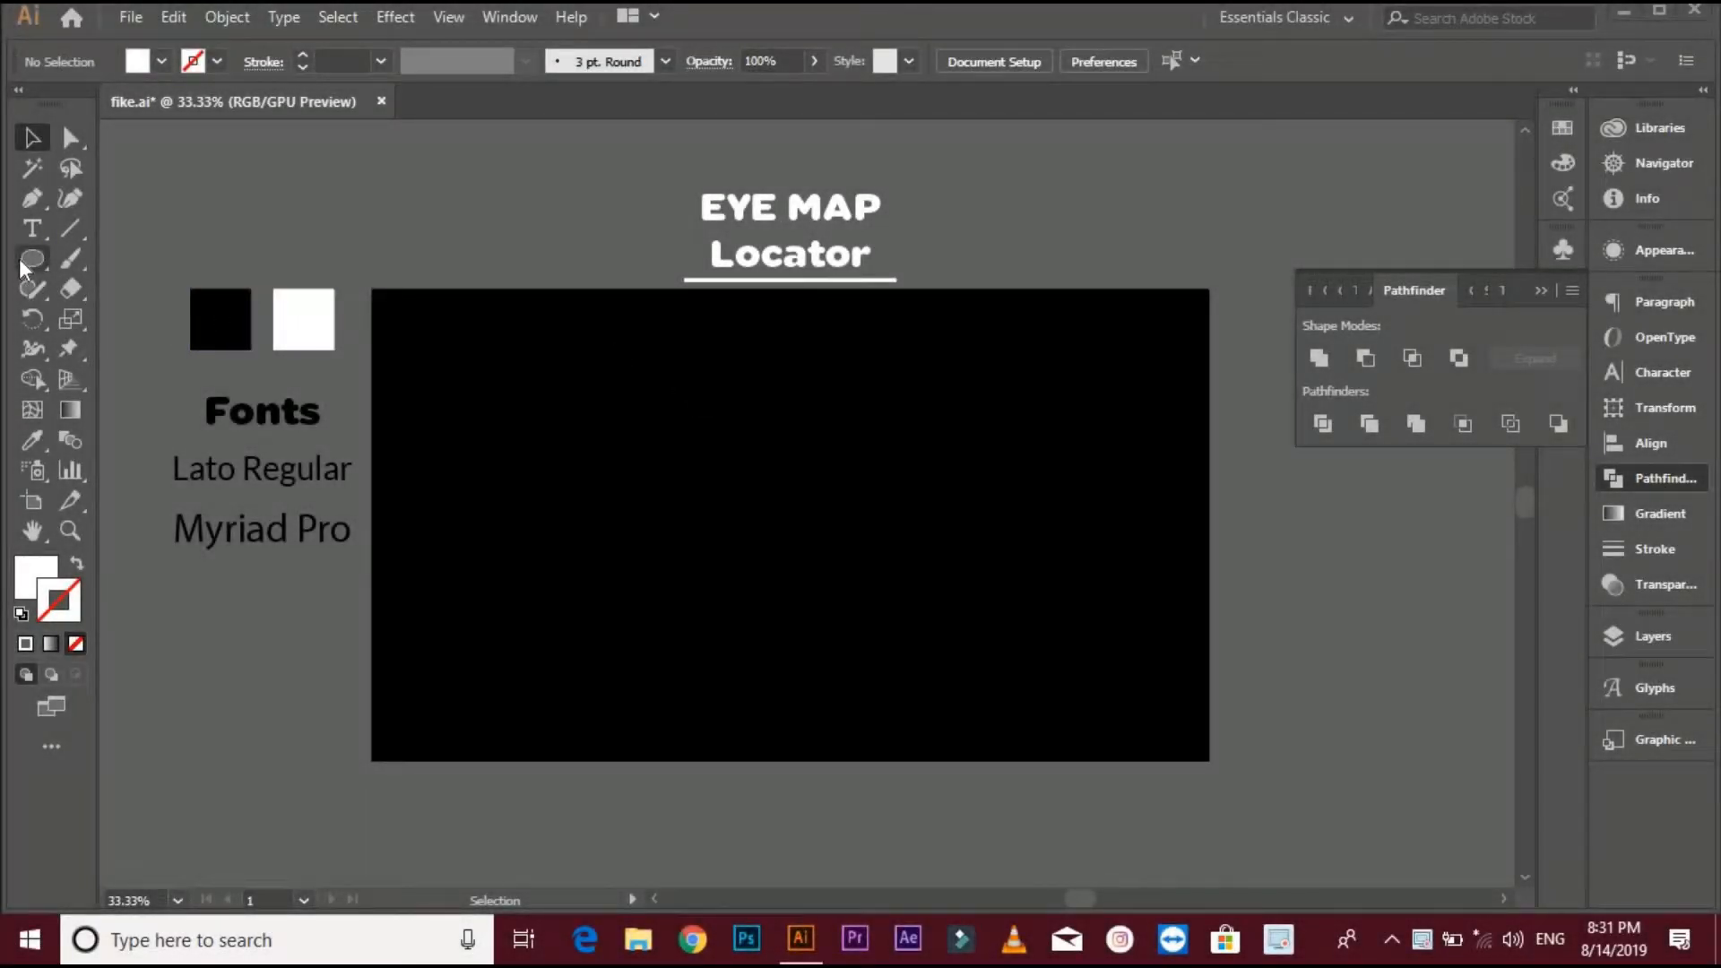
- Draw a white circle near the centre of the black artboard with the Ellipse tool
{"action": "left_click", "coordinate": [22, 264]}
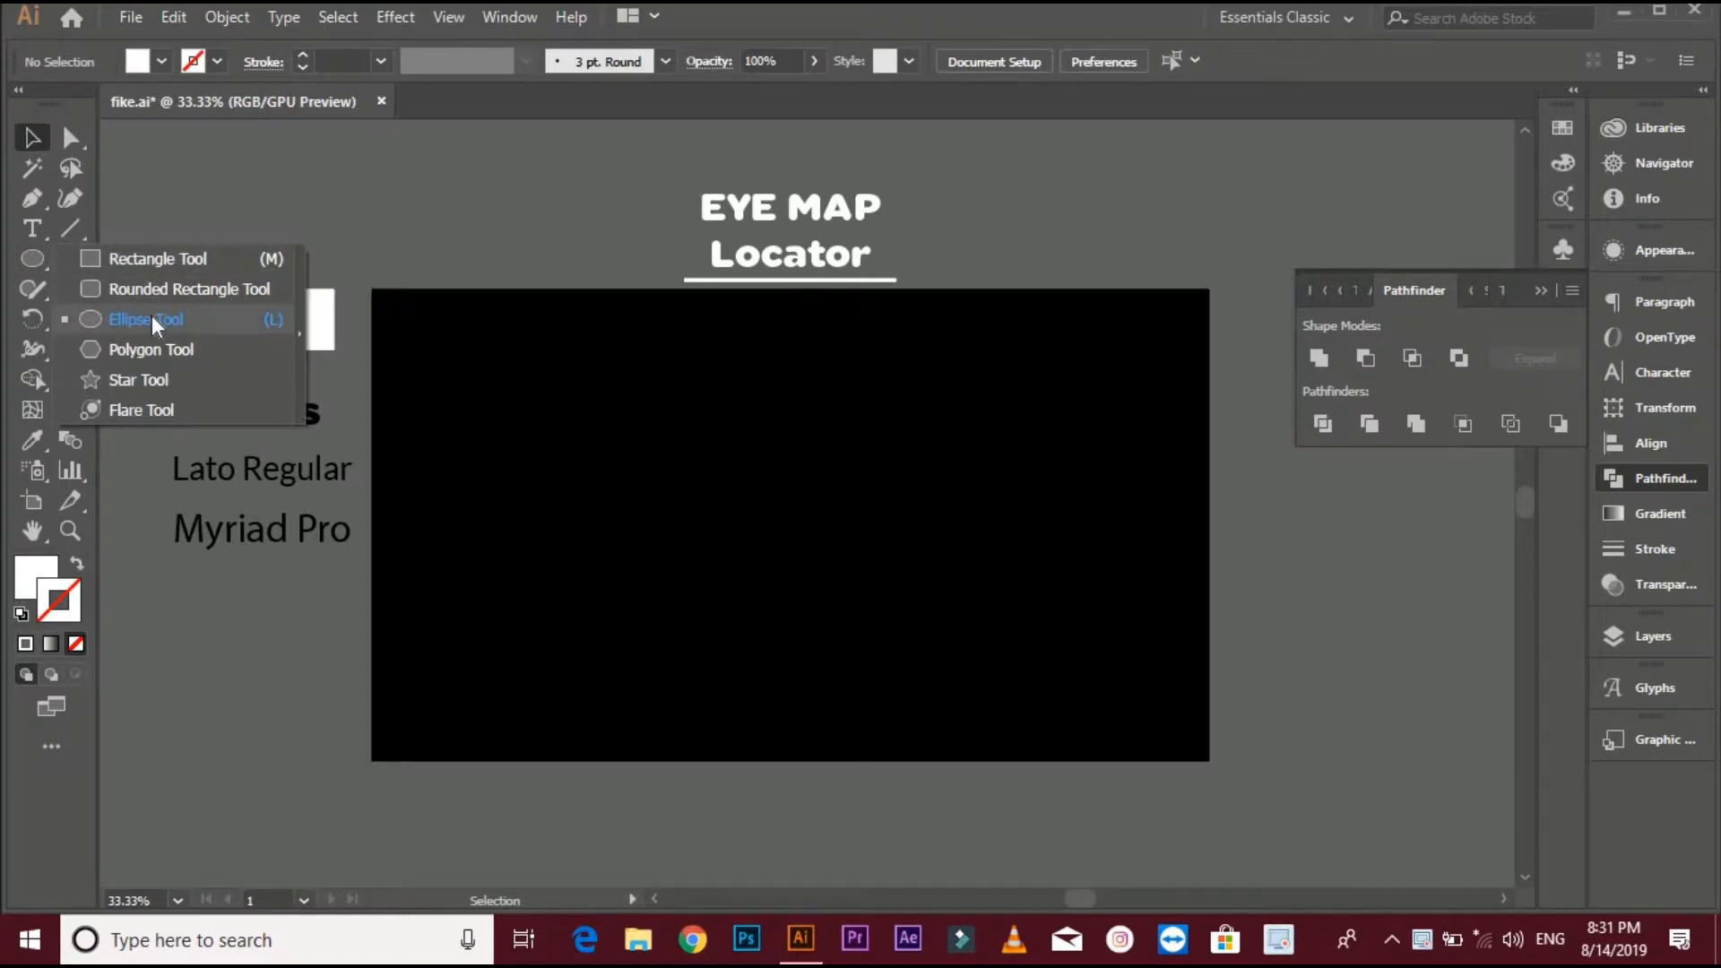
{"action": "left_click", "coordinate": [152, 318]}
{"action": "left_click_drag", "start_coordinate": [760, 466], "coordinate": [832, 518]}
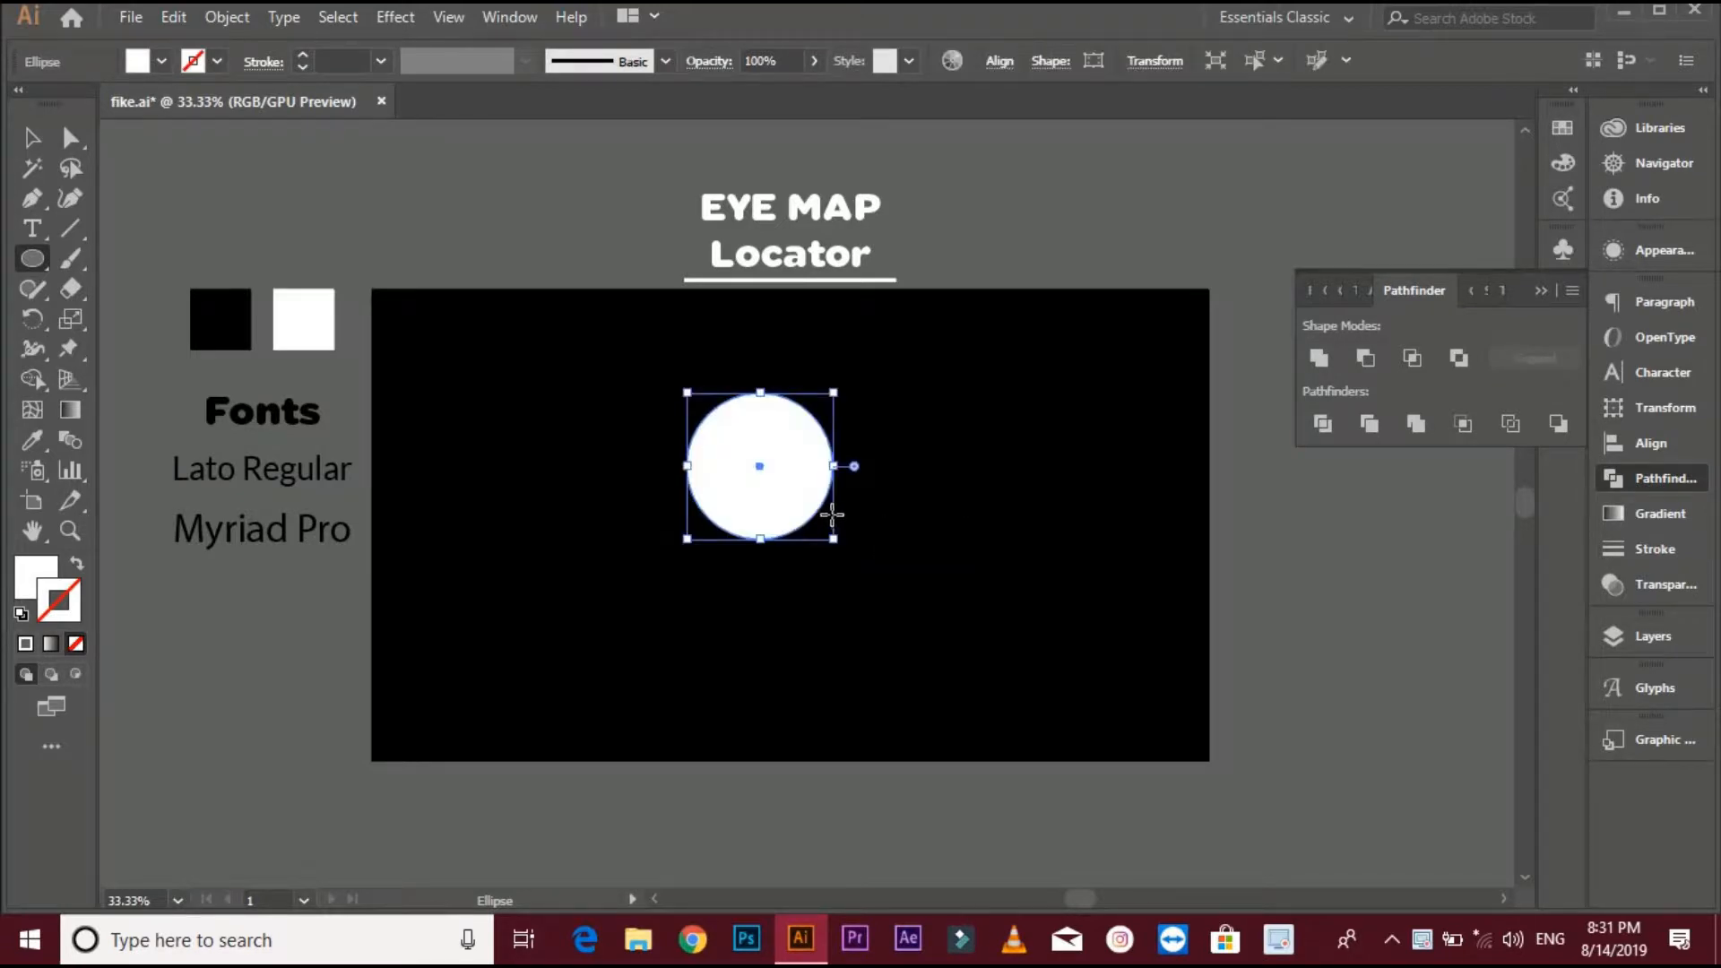
- Try to create a three-point star with a 0.0001 px inner radius, then undo it
{"action": "right_click", "coordinate": [34, 265]}
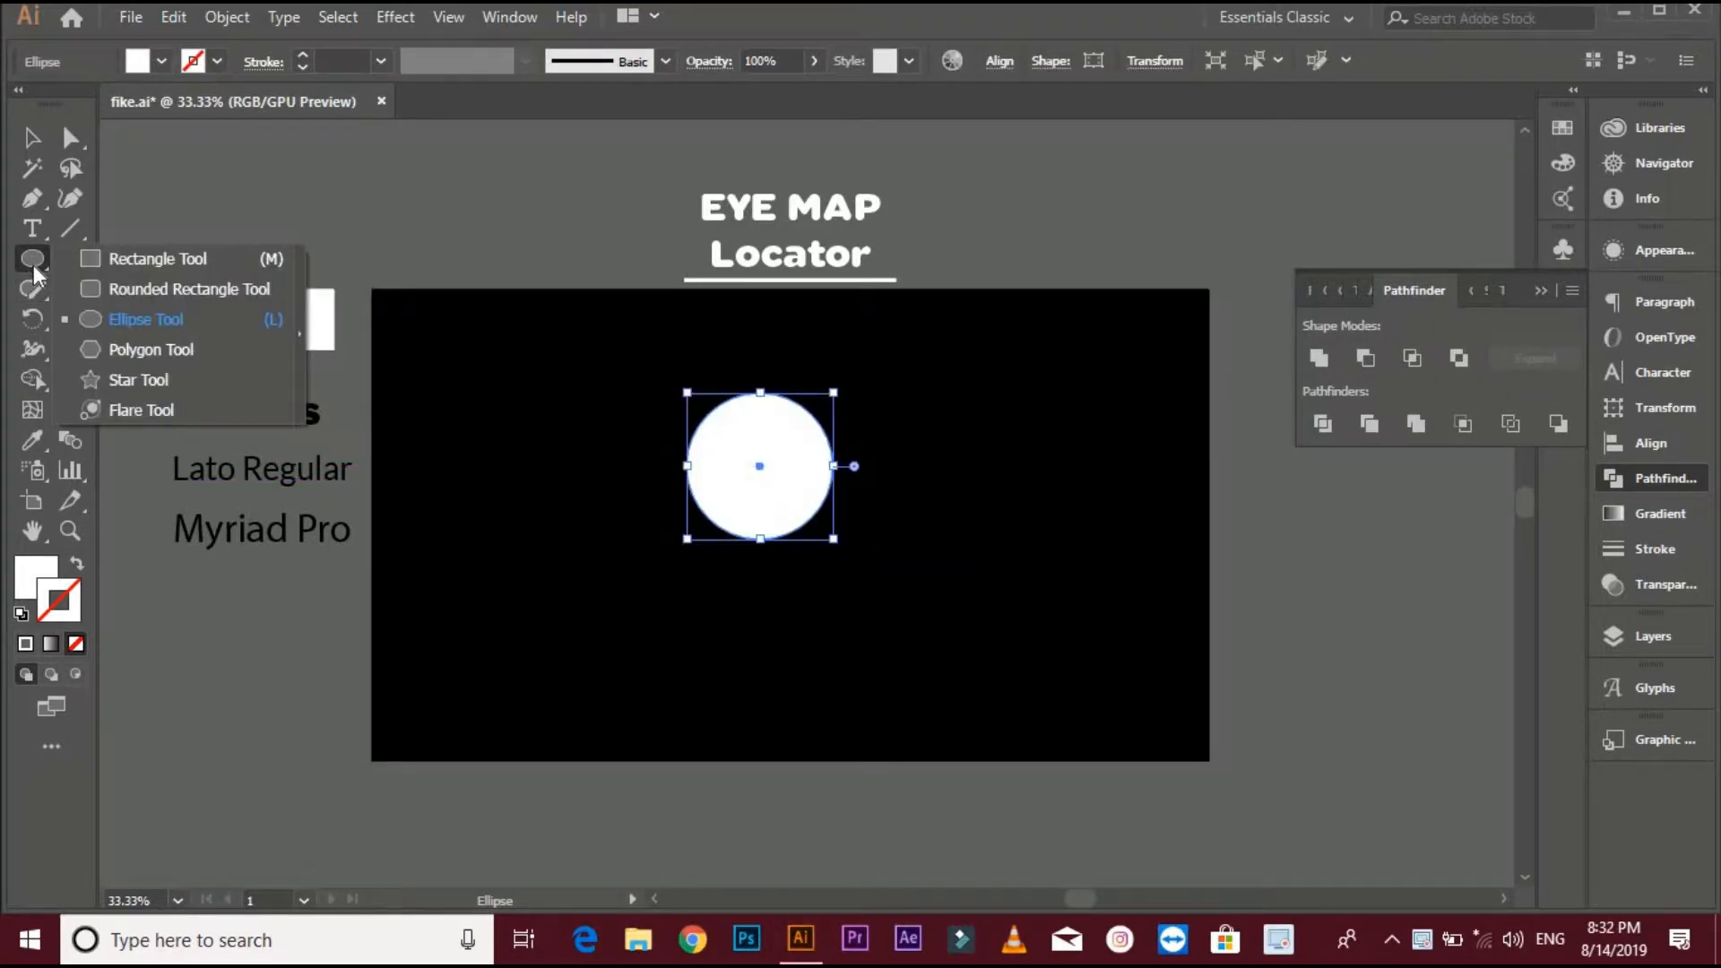
{"action": "left_click", "coordinate": [153, 388]}
{"action": "left_click", "coordinate": [484, 476]}
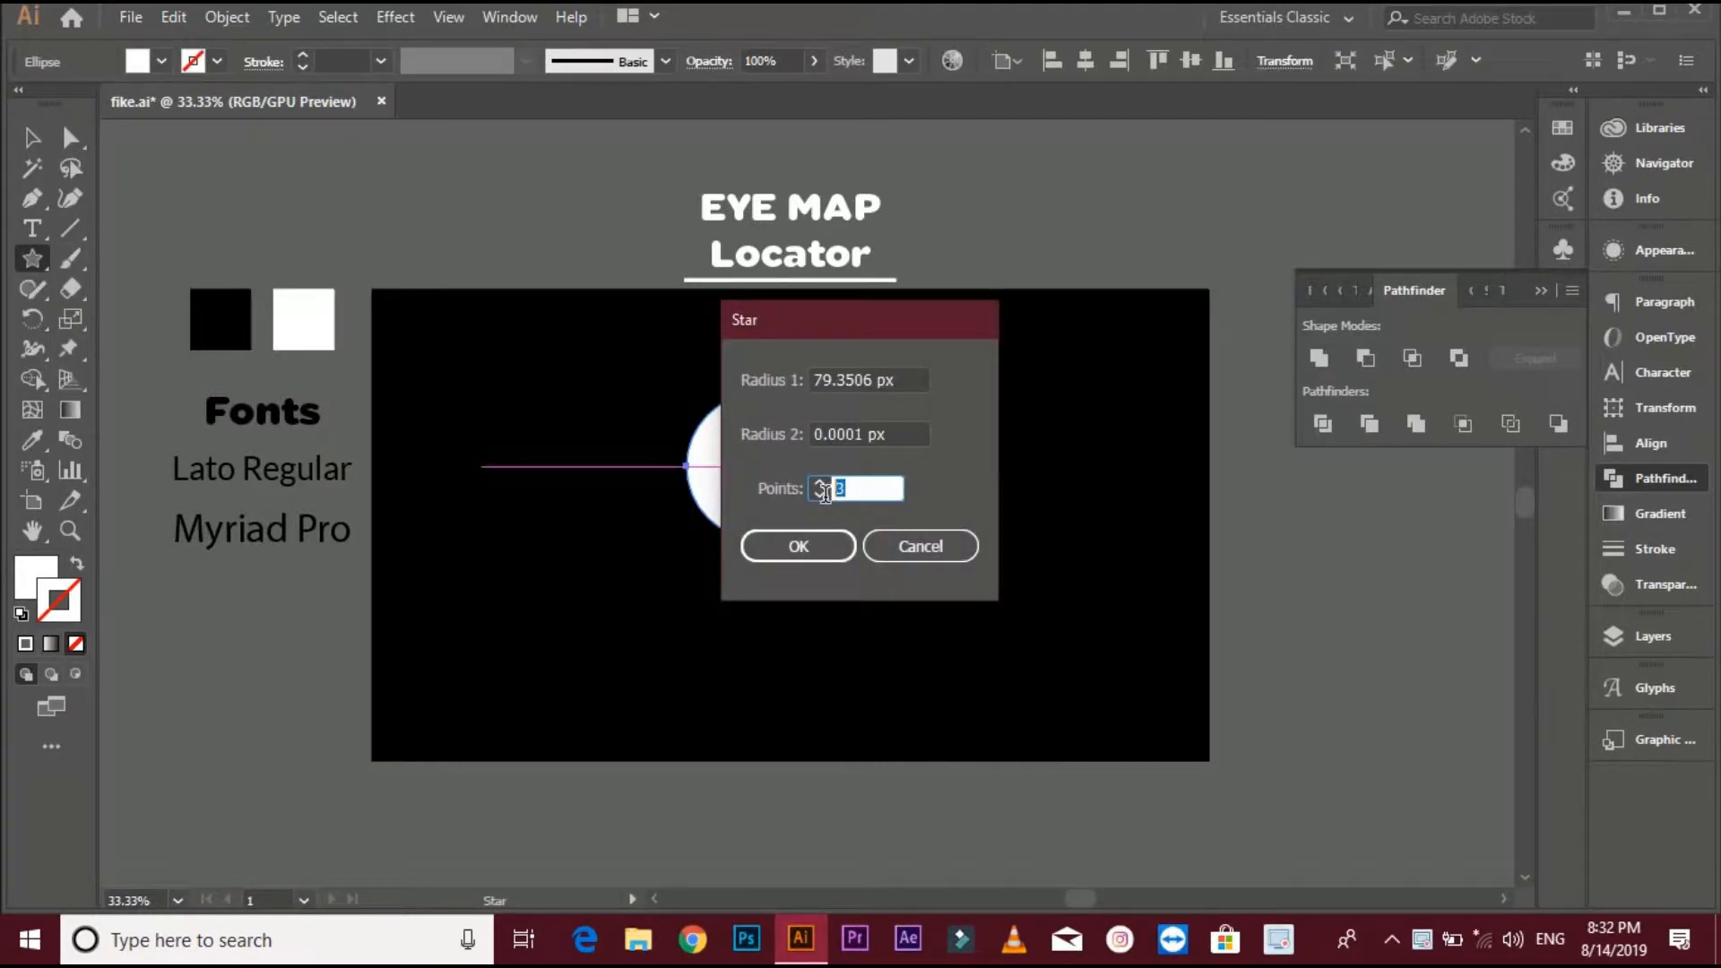
{"action": "left_click", "coordinate": [797, 547]}
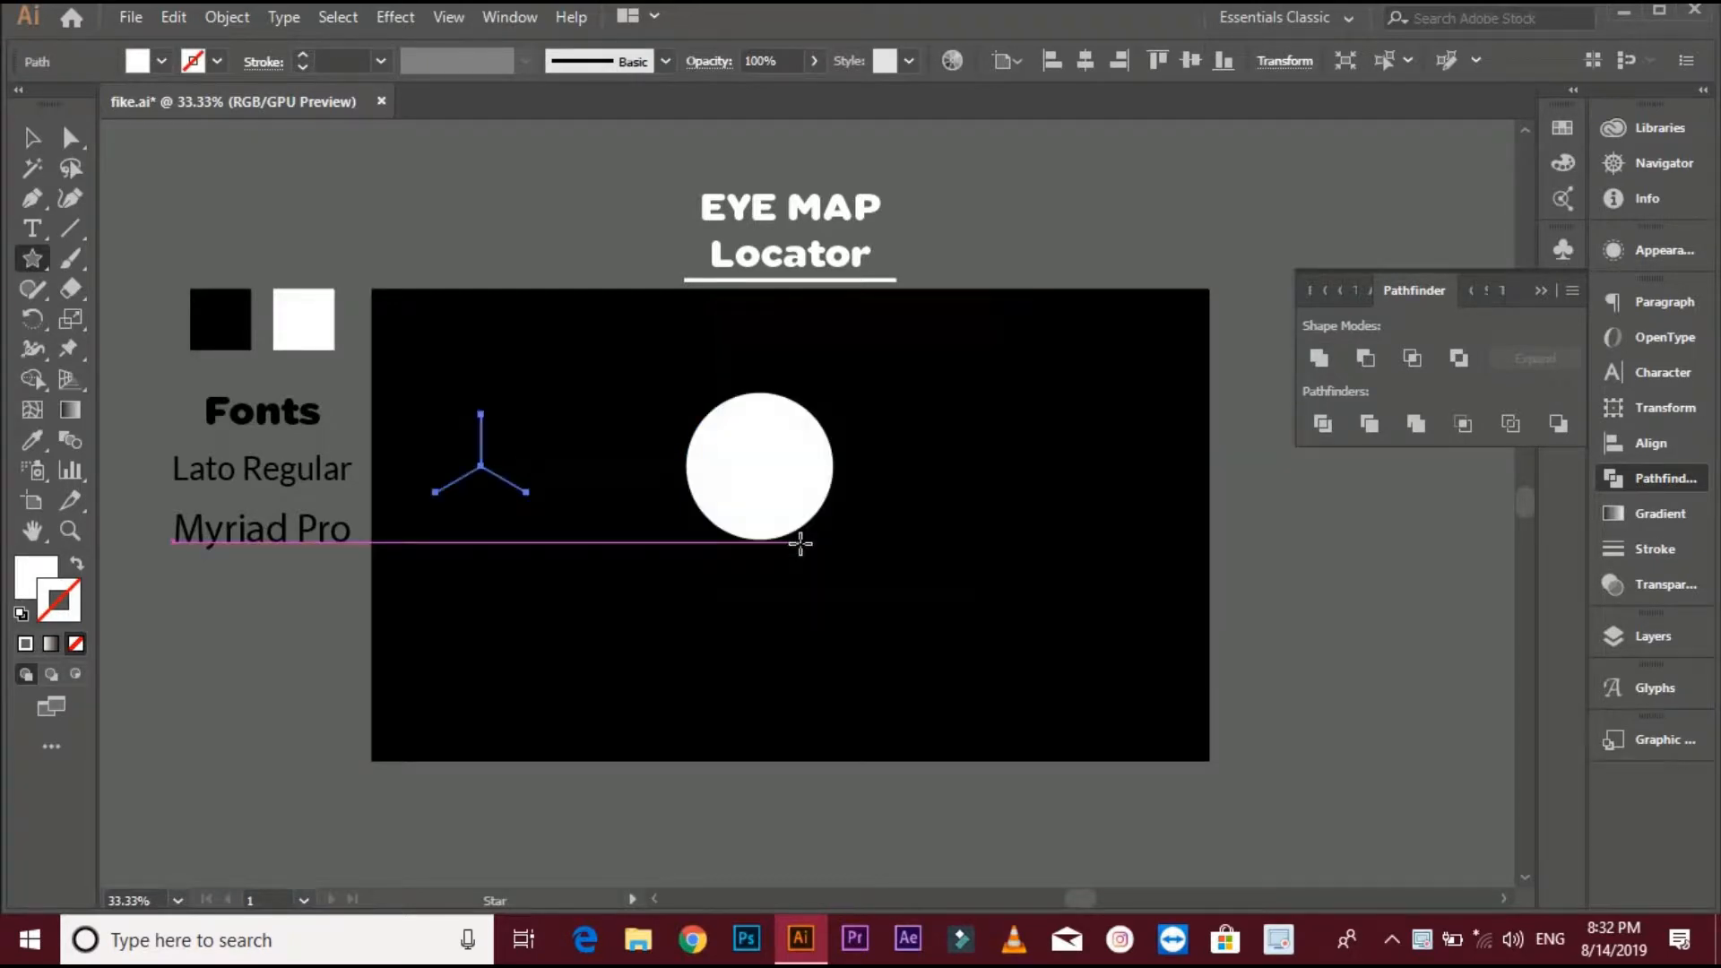
{"action": "key", "text": "ctrl+z"}
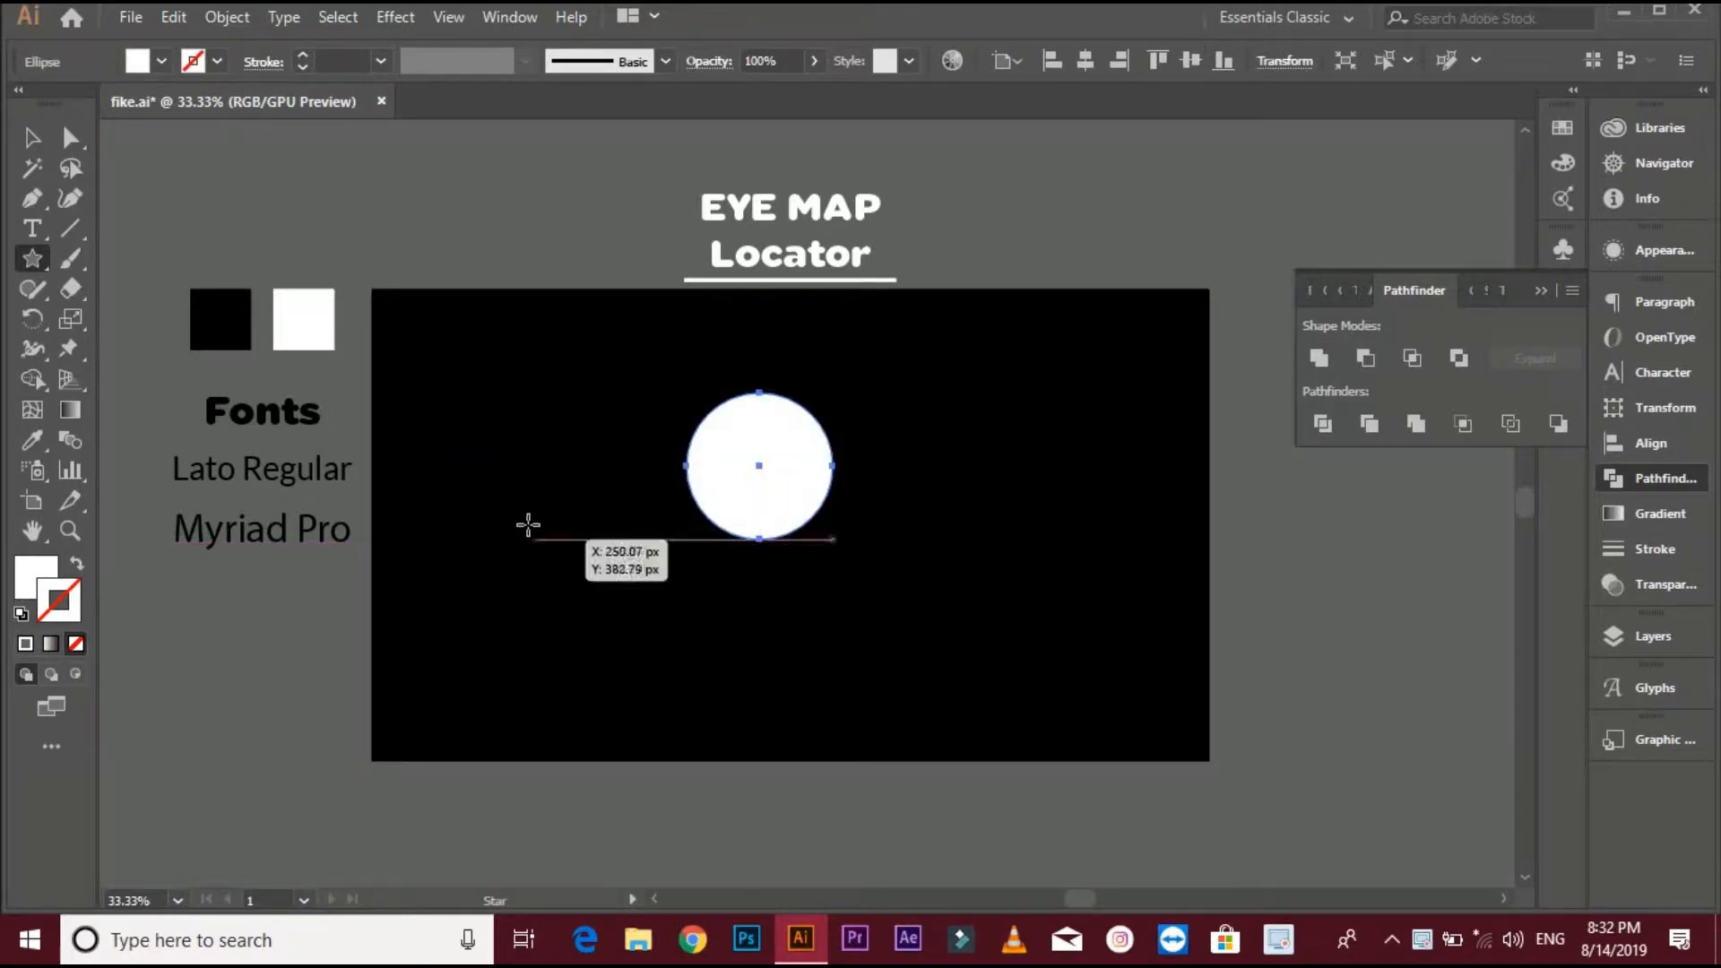
- Draw a triangle with the Star tool and rotate it upside down beneath the circle
{"action": "left_click_drag", "start_coordinate": [527, 520], "coordinate": [573, 596]}
{"action": "left_click", "coordinate": [33, 137]}
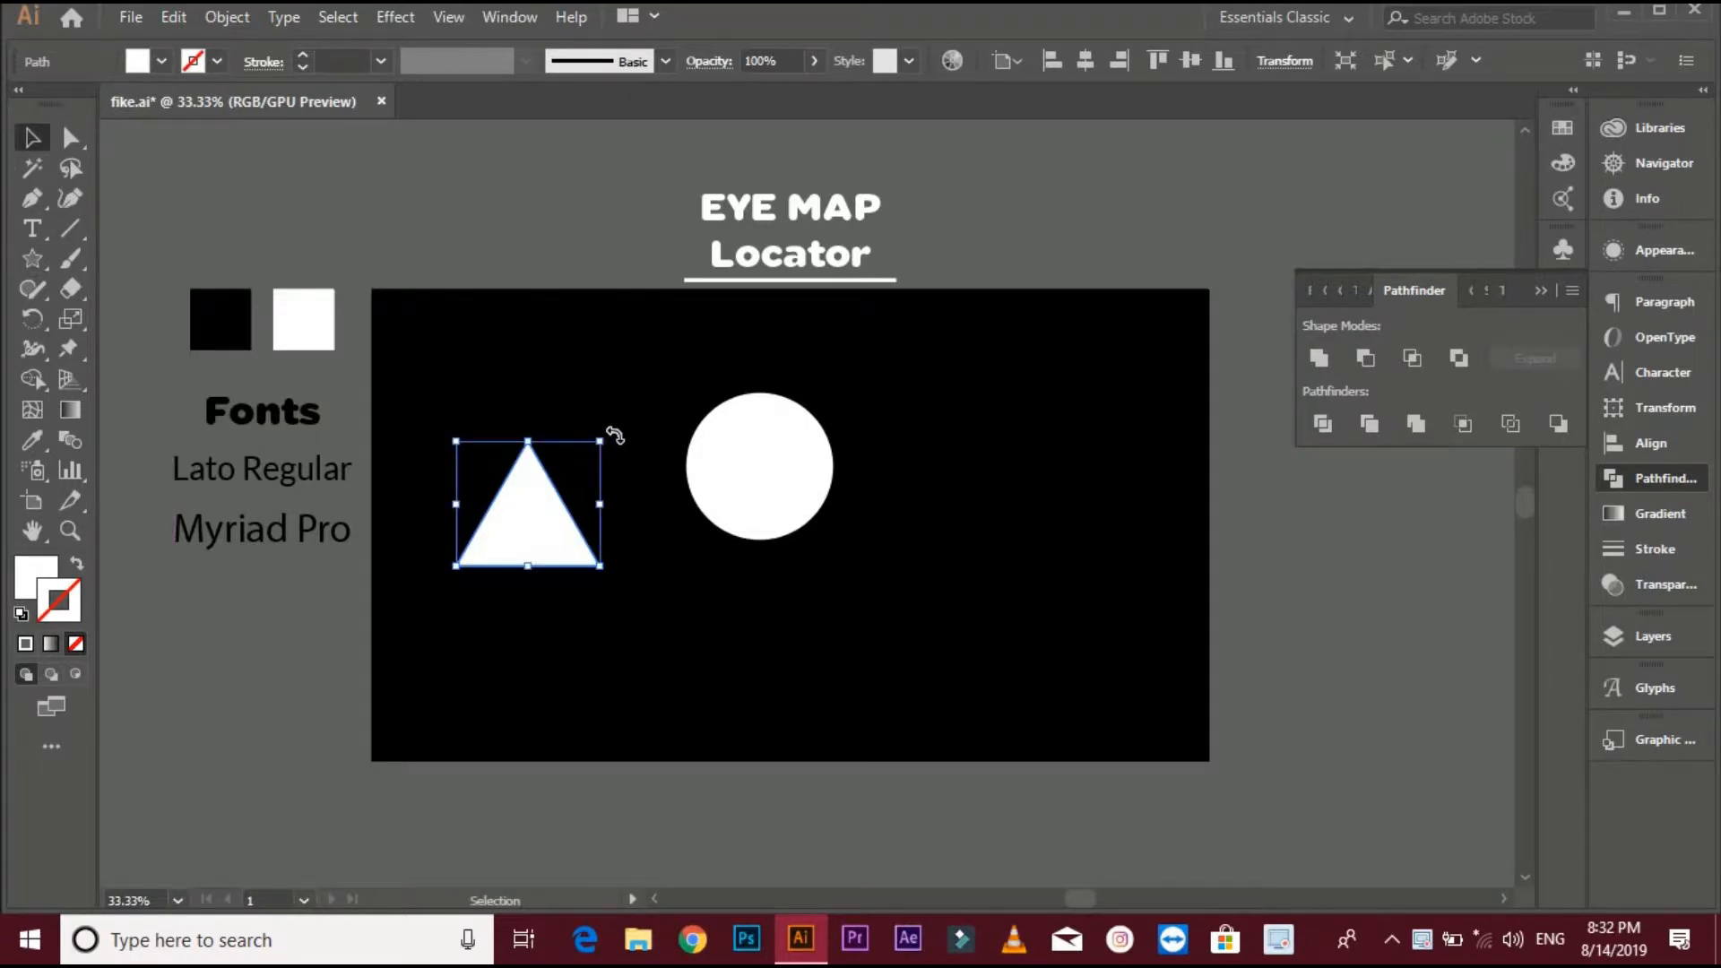
{"action": "left_click_drag", "start_coordinate": [615, 435], "coordinate": [816, 555]}
{"action": "left_click", "coordinate": [910, 559]}
{"action": "scroll", "coordinate": [881, 566], "scroll_direction": "up", "scroll_amount": 2}
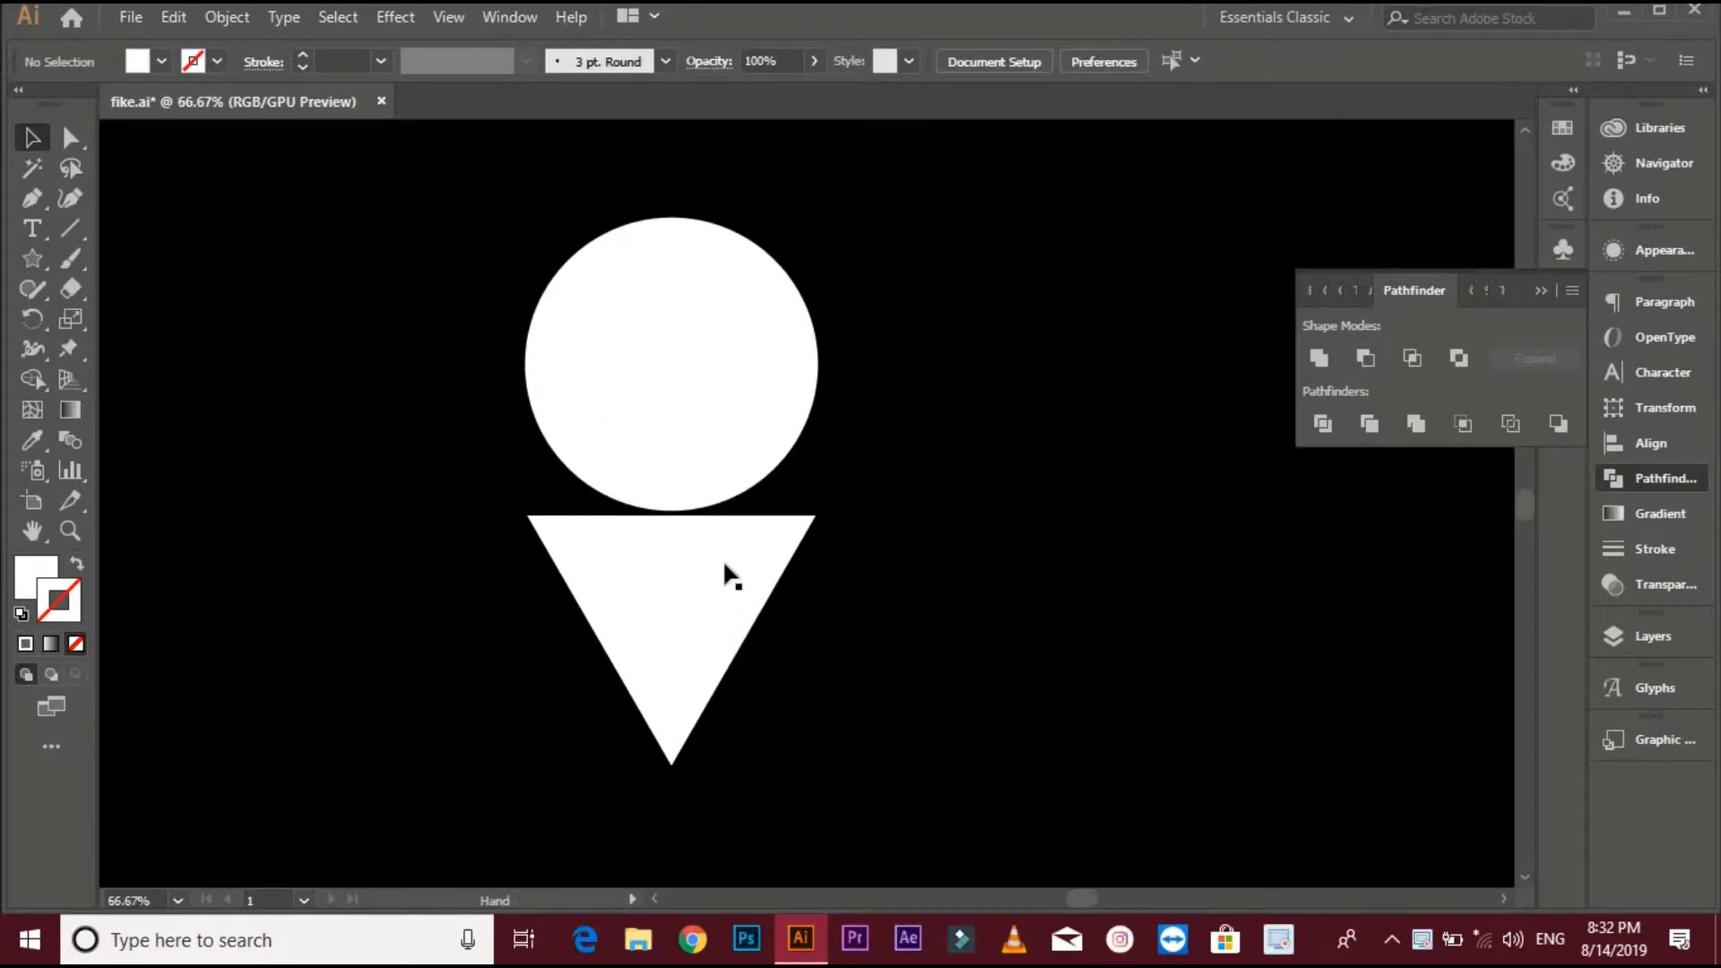
- Widen the inverted triangle to the circle's width and move it up to overlap the circle's bottom
{"action": "left_click", "coordinate": [625, 619]}
{"action": "left_click_drag", "start_coordinate": [524, 644], "coordinate": [527, 641]}
{"action": "left_click_drag", "start_coordinate": [819, 642], "coordinate": [828, 642]}
{"action": "left_click", "coordinate": [949, 569]}
{"action": "left_click_drag", "start_coordinate": [703, 562], "coordinate": [707, 491]}
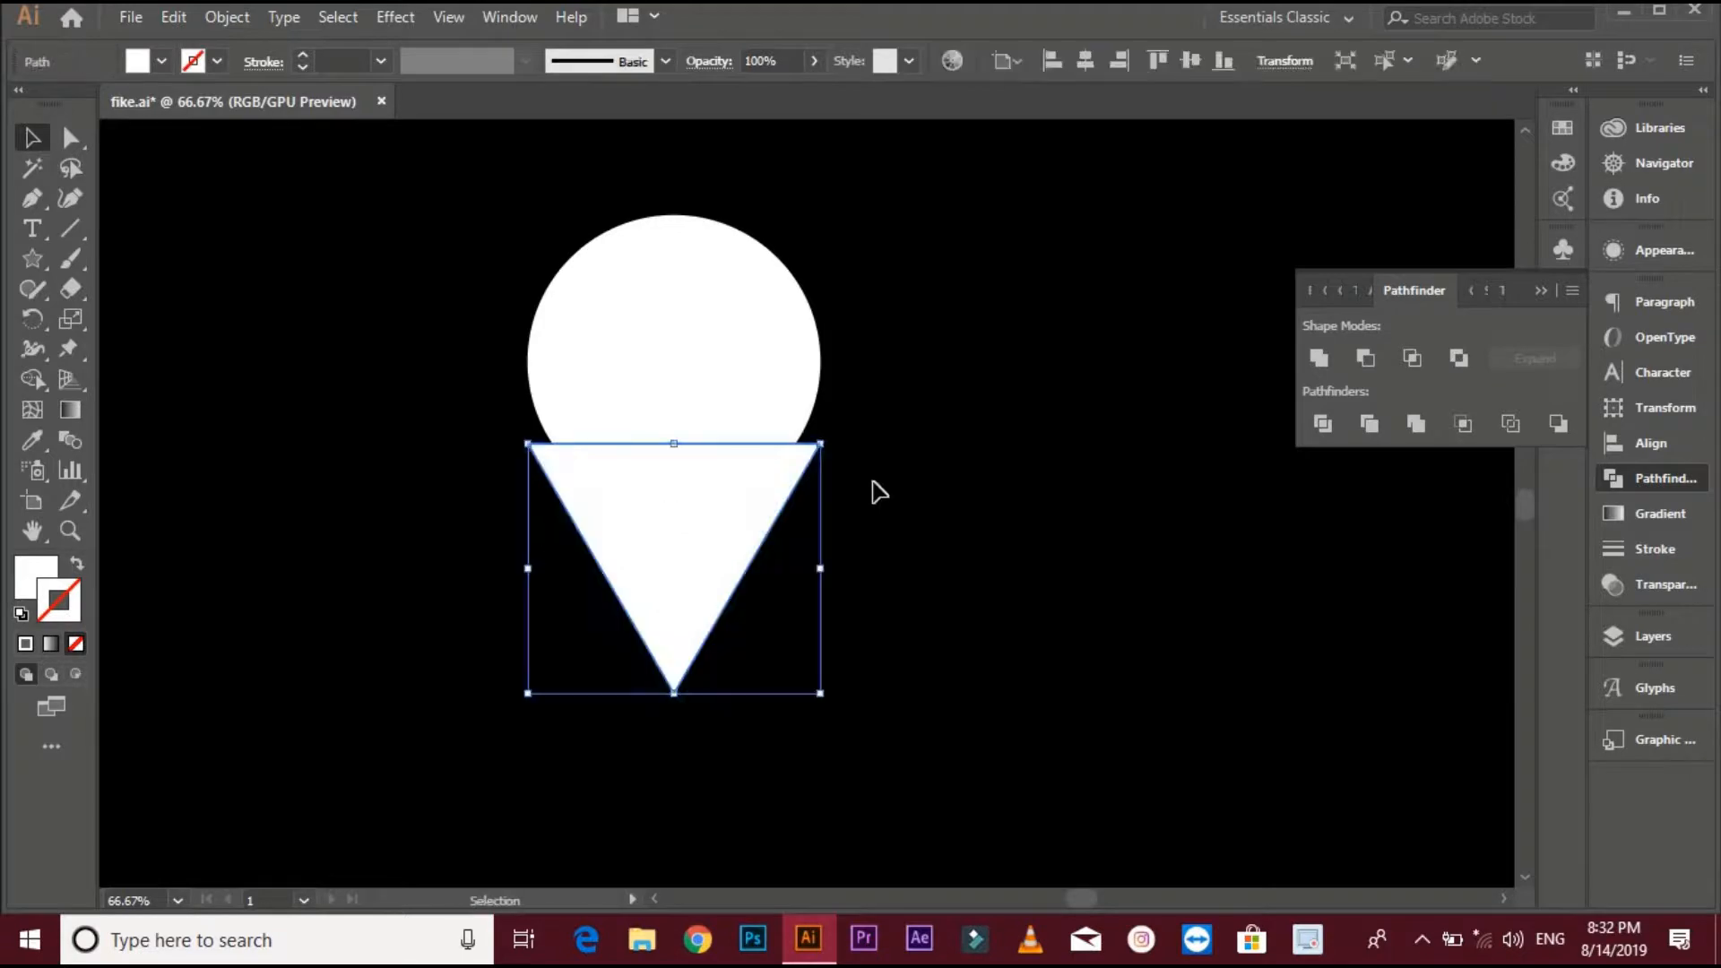
- Narrow the triangle's right side so its edge meets the circle's outline
{"action": "left_click", "coordinate": [876, 487]}
{"action": "key", "text": "ctrl+plus"}
{"action": "left_click", "coordinate": [761, 502]}
{"action": "left_click_drag", "start_coordinate": [828, 608], "coordinate": [797, 604]}
{"action": "left_click", "coordinate": [772, 586]}
{"action": "key", "text": "ctrl+plus"}
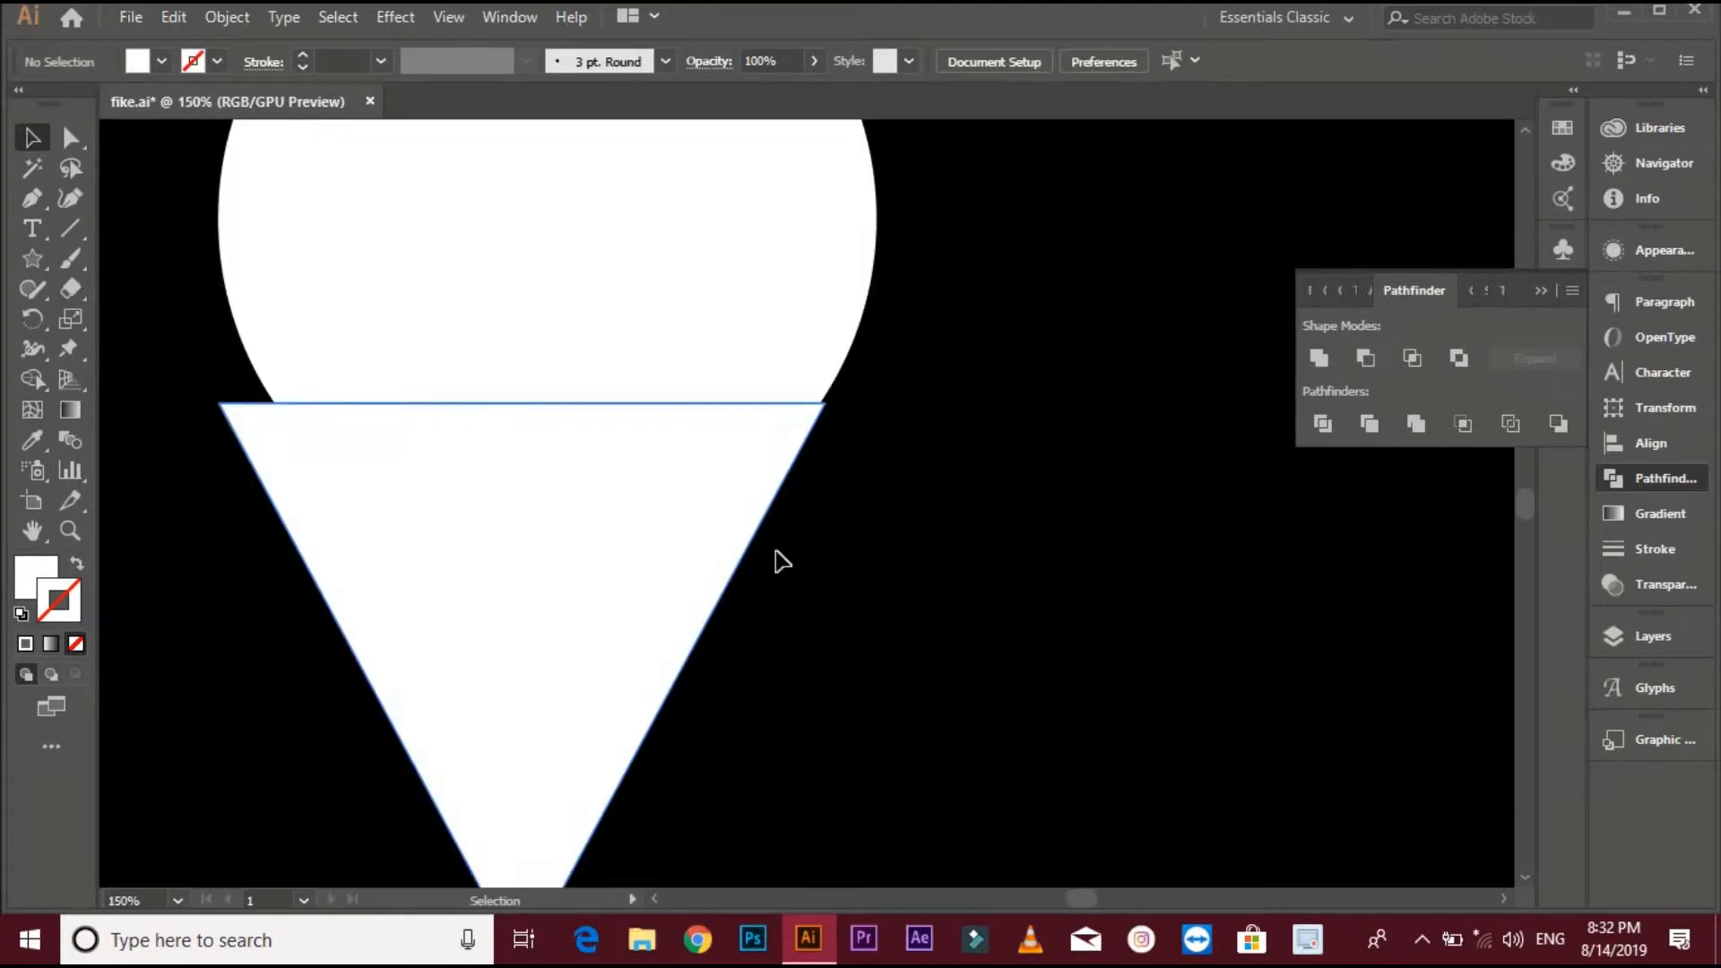
{"action": "left_click", "coordinate": [726, 548]}
{"action": "left_click_drag", "start_coordinate": [827, 684], "coordinate": [827, 681]}
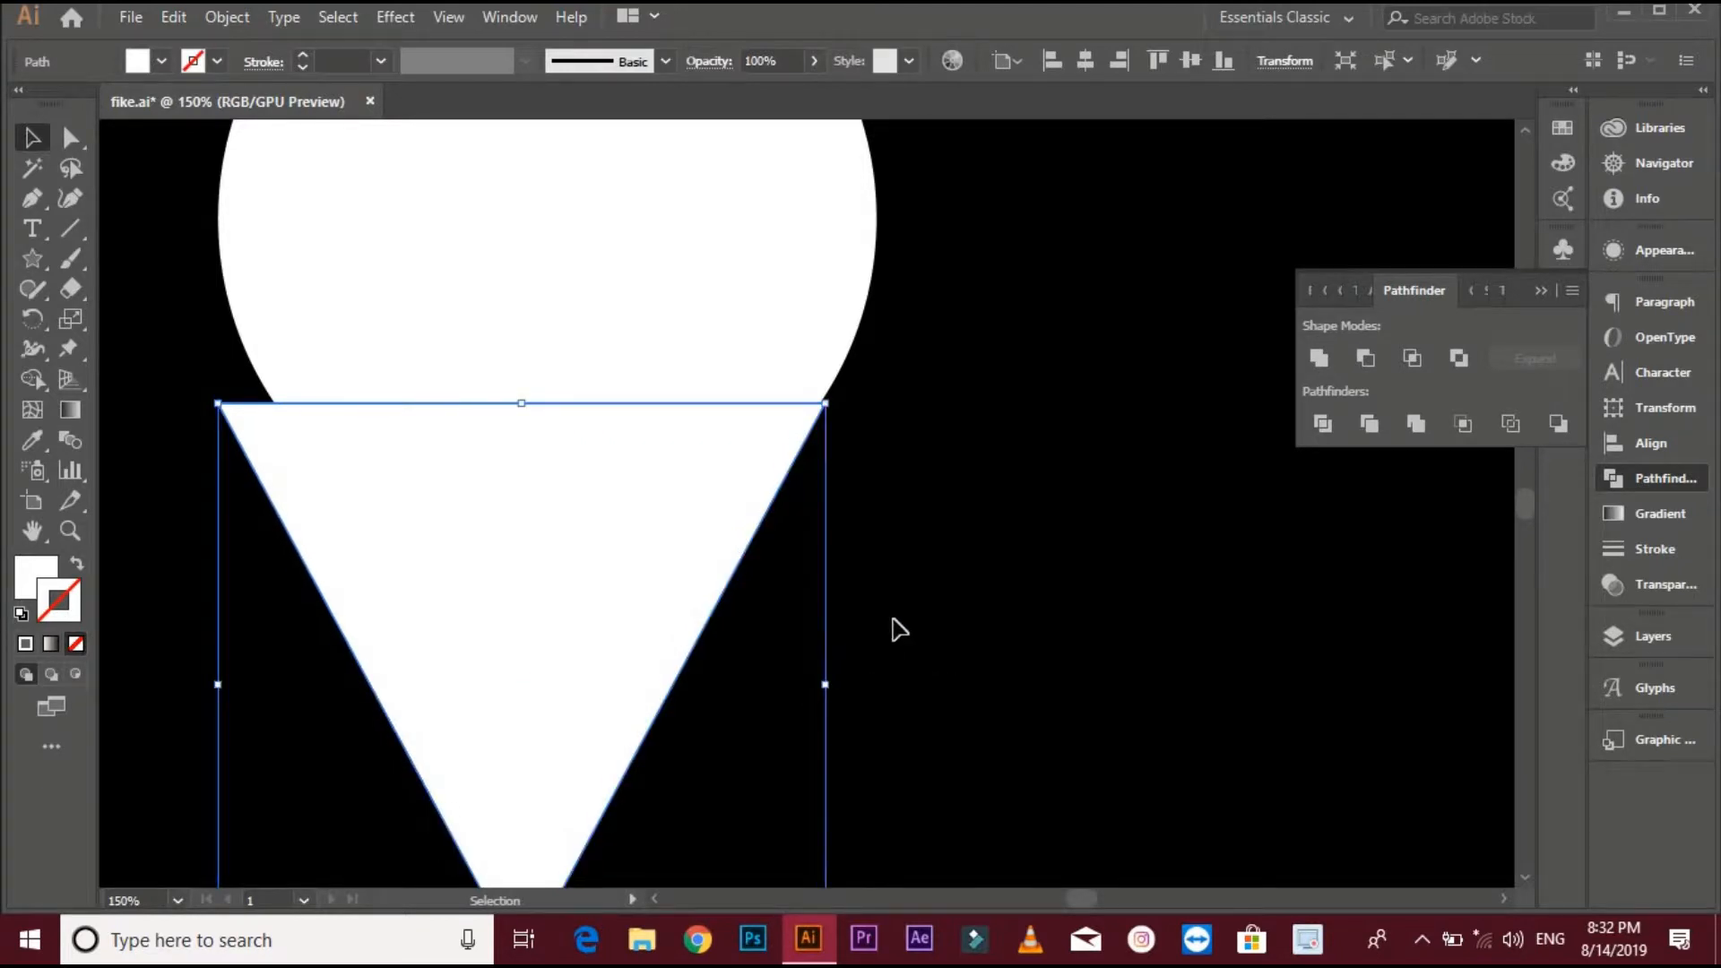
{"action": "left_click", "coordinate": [896, 628]}
- Adjust the triangle's left side and nudge it vertically so both edges sit tangent to the circle
{"action": "key", "text": "space"}
{"action": "left_click_drag", "start_coordinate": [484, 485], "coordinate": [752, 596]}
{"action": "left_click", "coordinate": [676, 700]}
{"action": "left_click_drag", "start_coordinate": [491, 796], "coordinate": [541, 795]}
{"action": "left_click", "coordinate": [795, 567]}
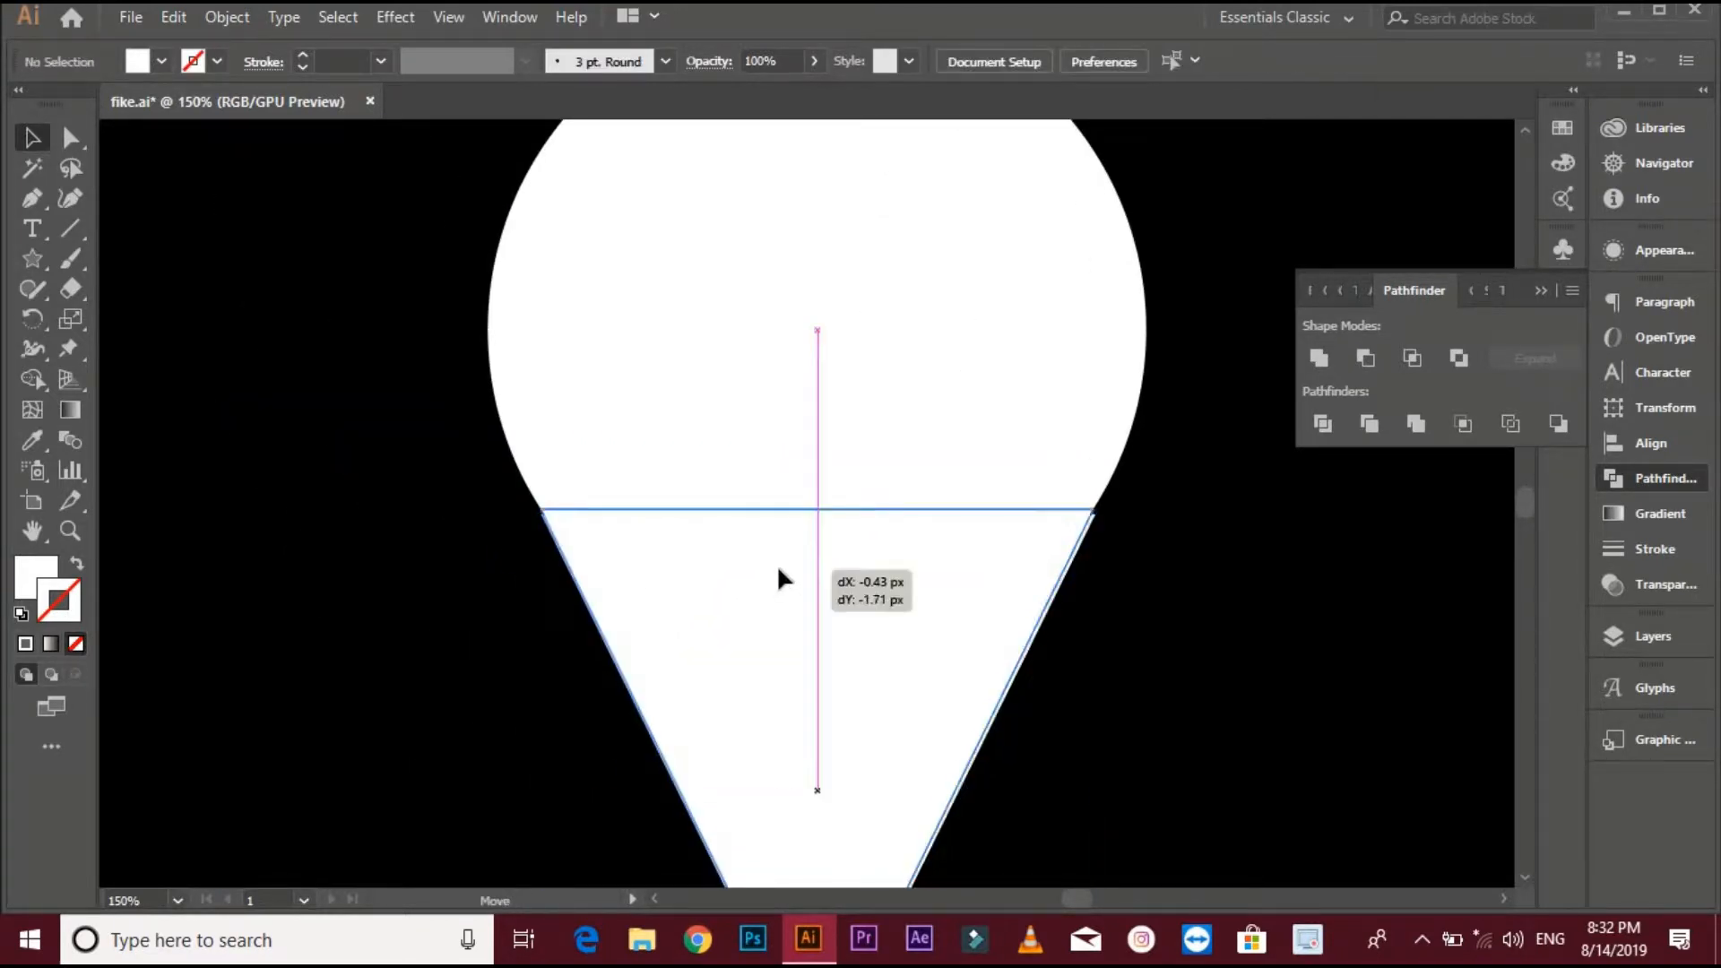
{"action": "left_click", "coordinate": [777, 563]}
{"action": "left_click", "coordinate": [1158, 603]}
{"action": "scroll", "coordinate": [1111, 538], "scroll_direction": "up", "scroll_amount": 3}
{"action": "scroll", "coordinate": [1076, 507], "scroll_direction": "down", "scroll_amount": 3}
{"action": "left_click", "coordinate": [849, 585]}
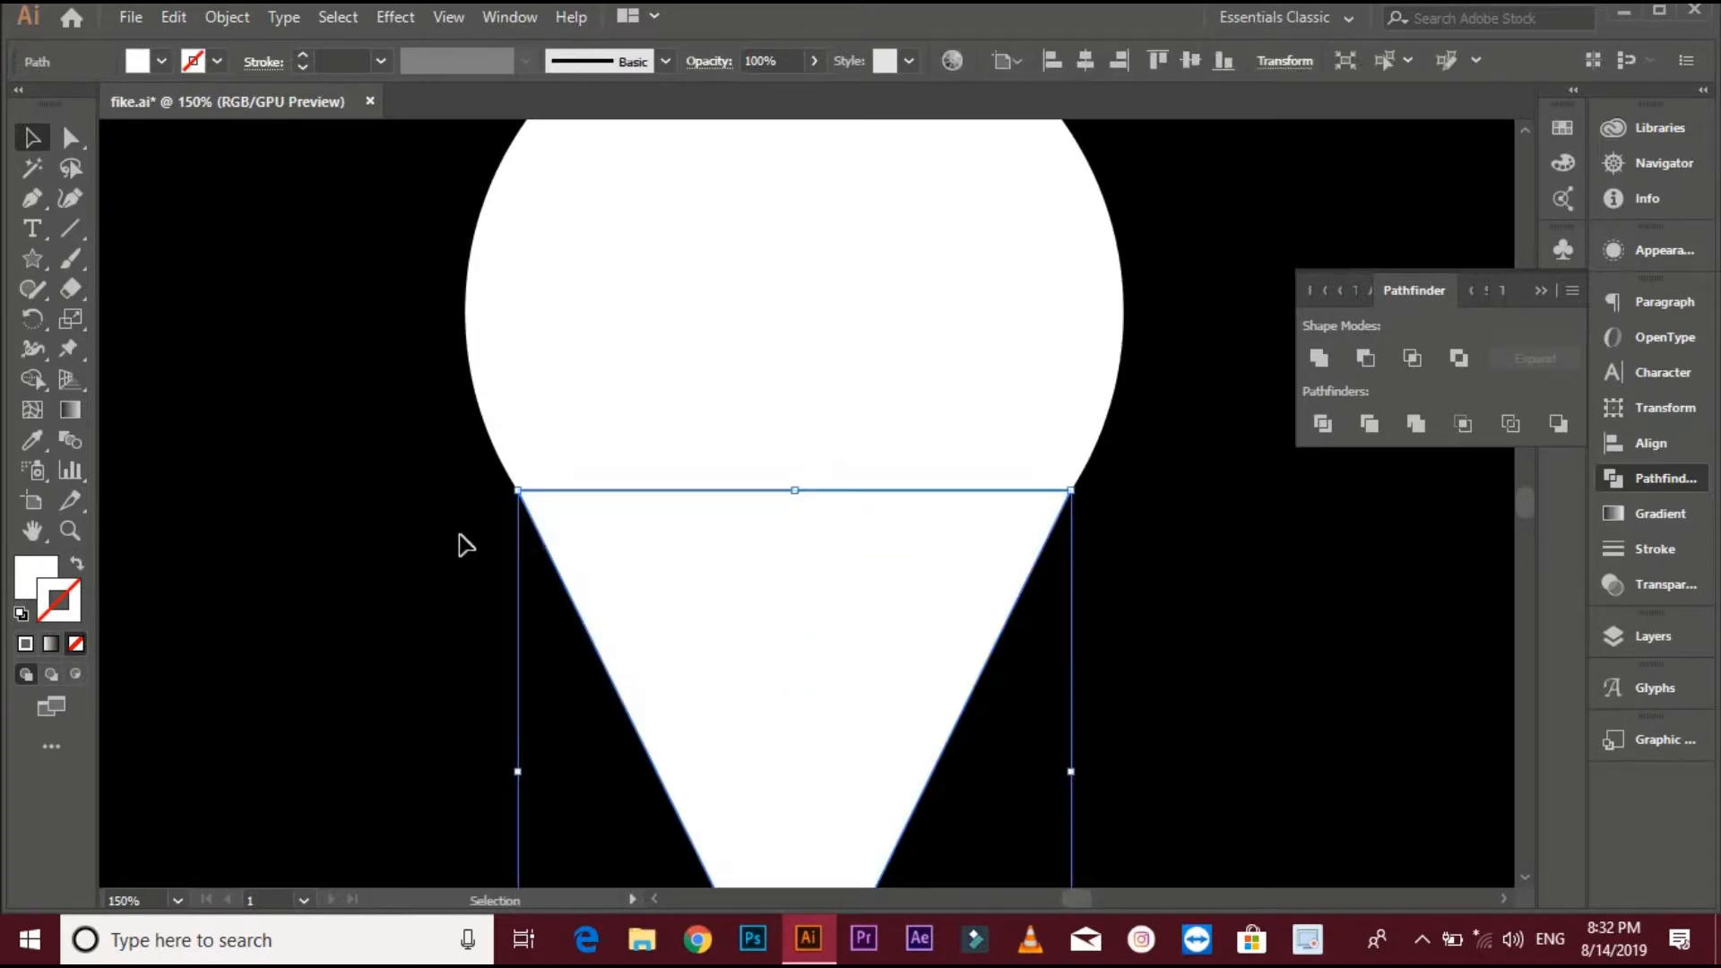
- Nudge the triangle slightly to refine its fit with the circle
{"action": "left_click", "coordinate": [459, 536]}
{"action": "scroll", "coordinate": [512, 493], "scroll_direction": "up", "scroll_amount": 3}
{"action": "scroll", "coordinate": [1179, 657], "scroll_direction": "down", "scroll_amount": 5}
{"action": "scroll", "coordinate": [1040, 556], "scroll_direction": "right", "scroll_amount": 3}
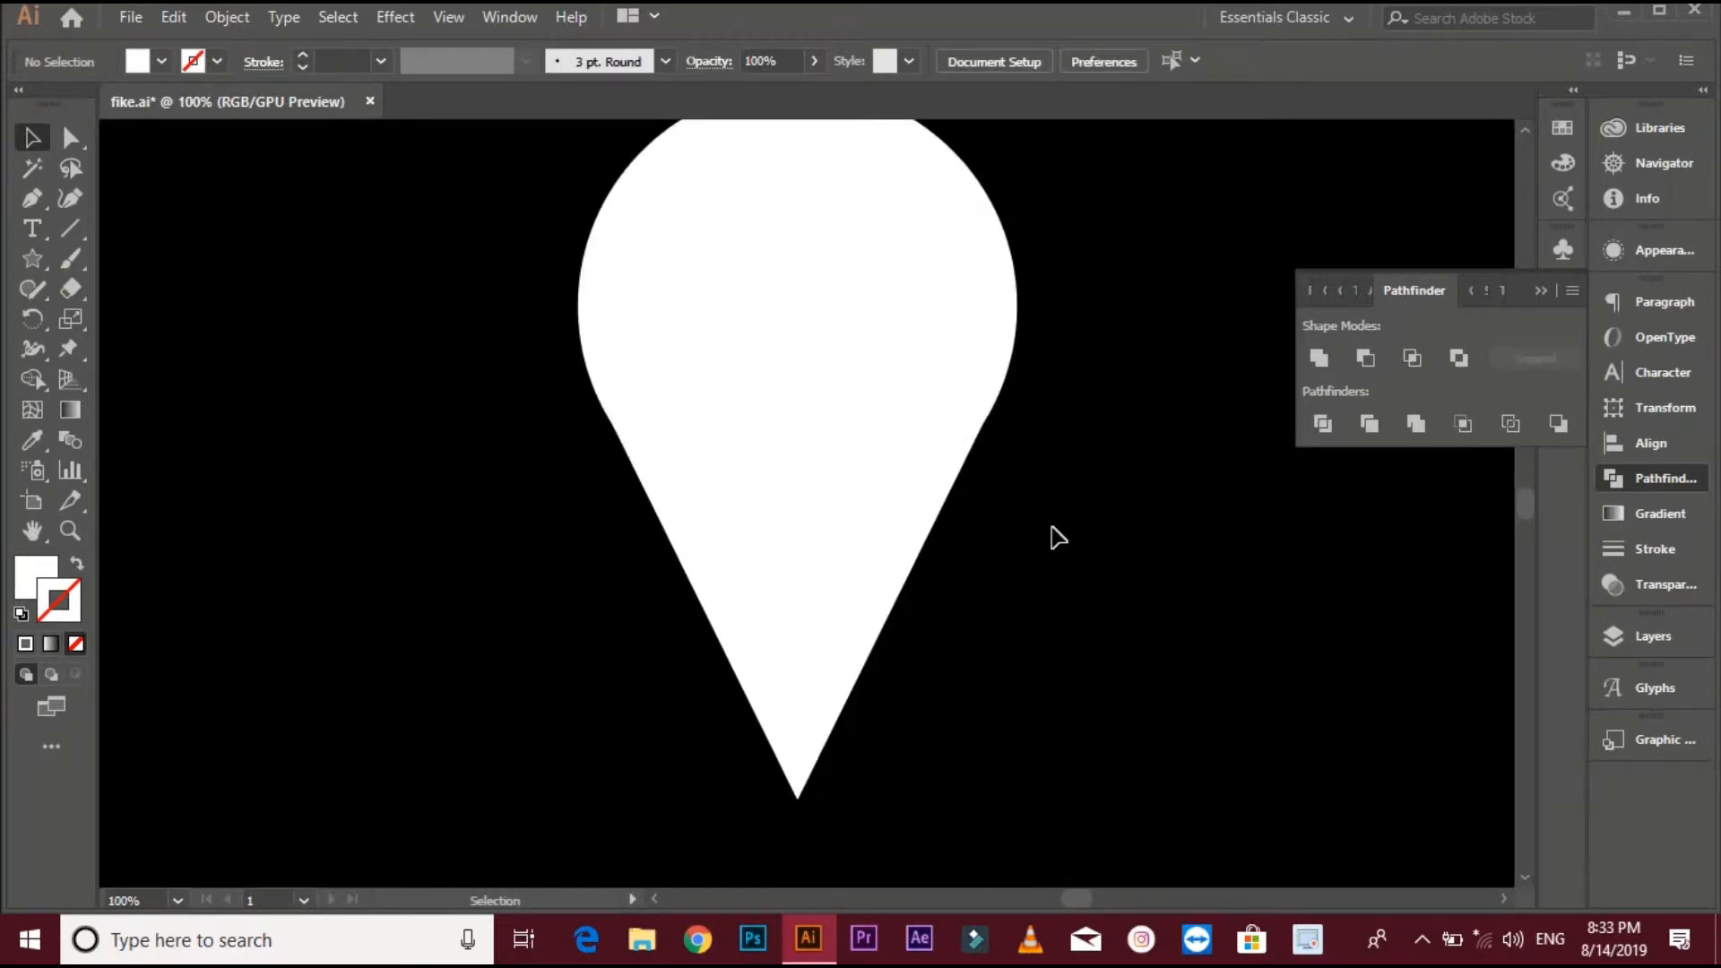
{"action": "left_click", "coordinate": [917, 502]}
{"action": "left_click_drag", "start_coordinate": [986, 610], "coordinate": [986, 612]}
{"action": "left_click", "coordinate": [1080, 524]}
{"action": "scroll", "coordinate": [1091, 549], "scroll_direction": "down", "scroll_amount": 2}
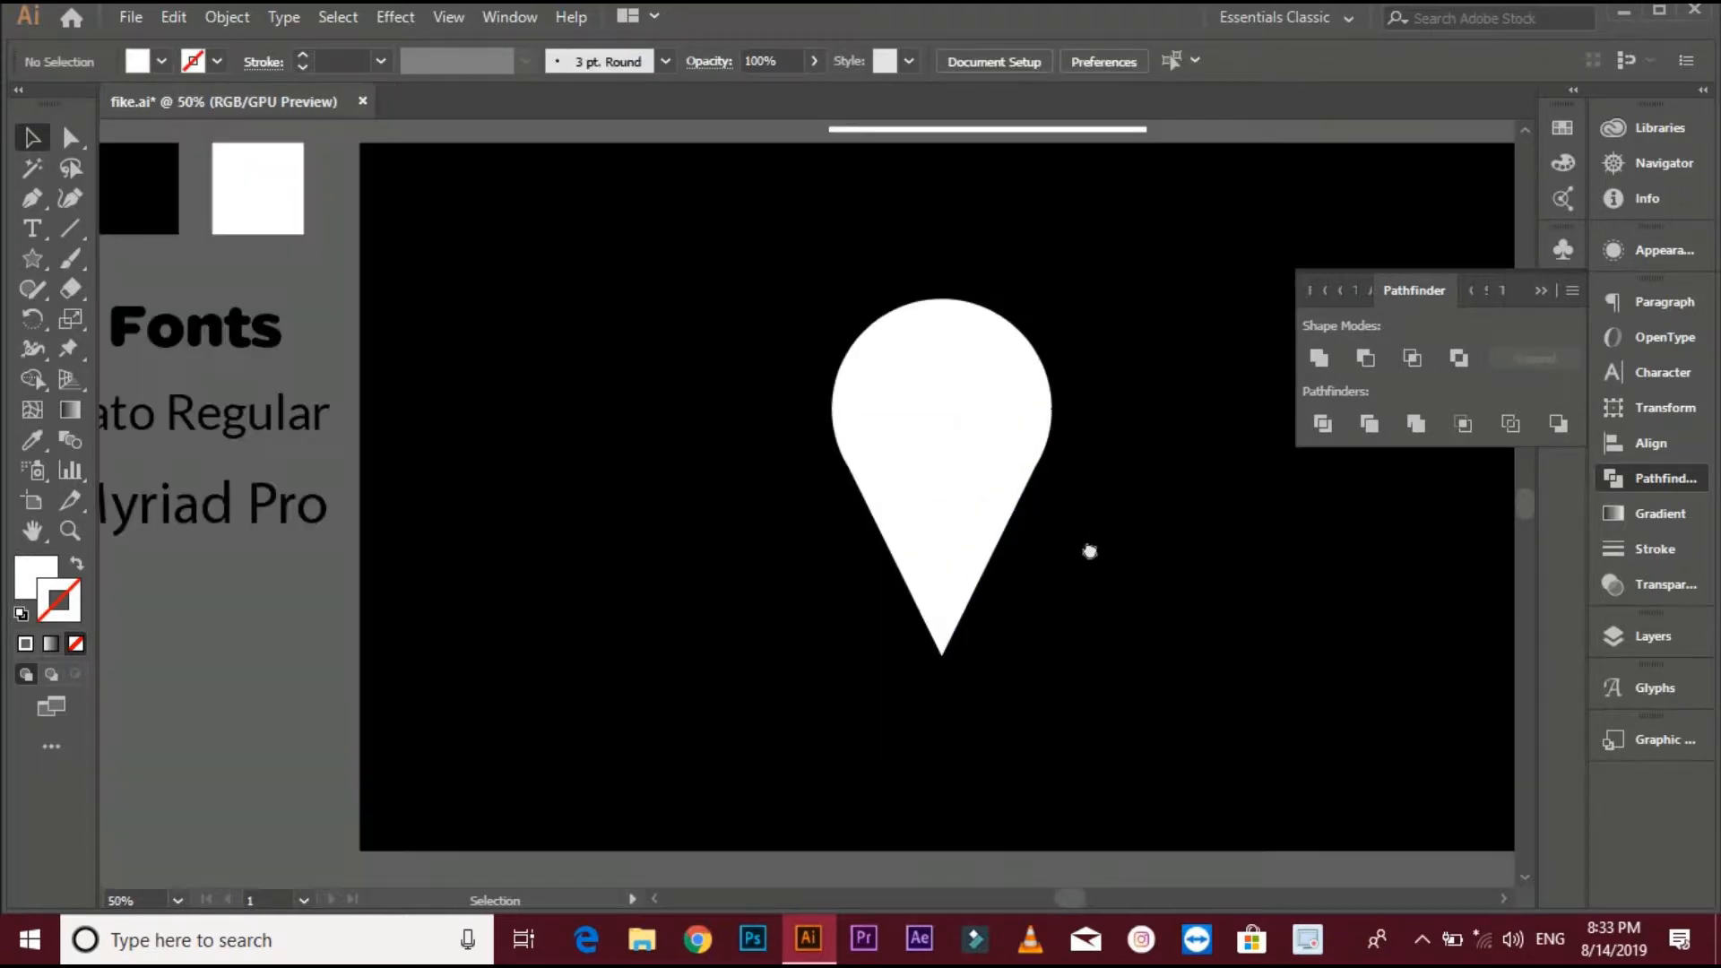
- Select both the circle and the triangle and unite them into one pin shape
{"action": "left_click_drag", "start_coordinate": [1090, 550], "coordinate": [1004, 559]}
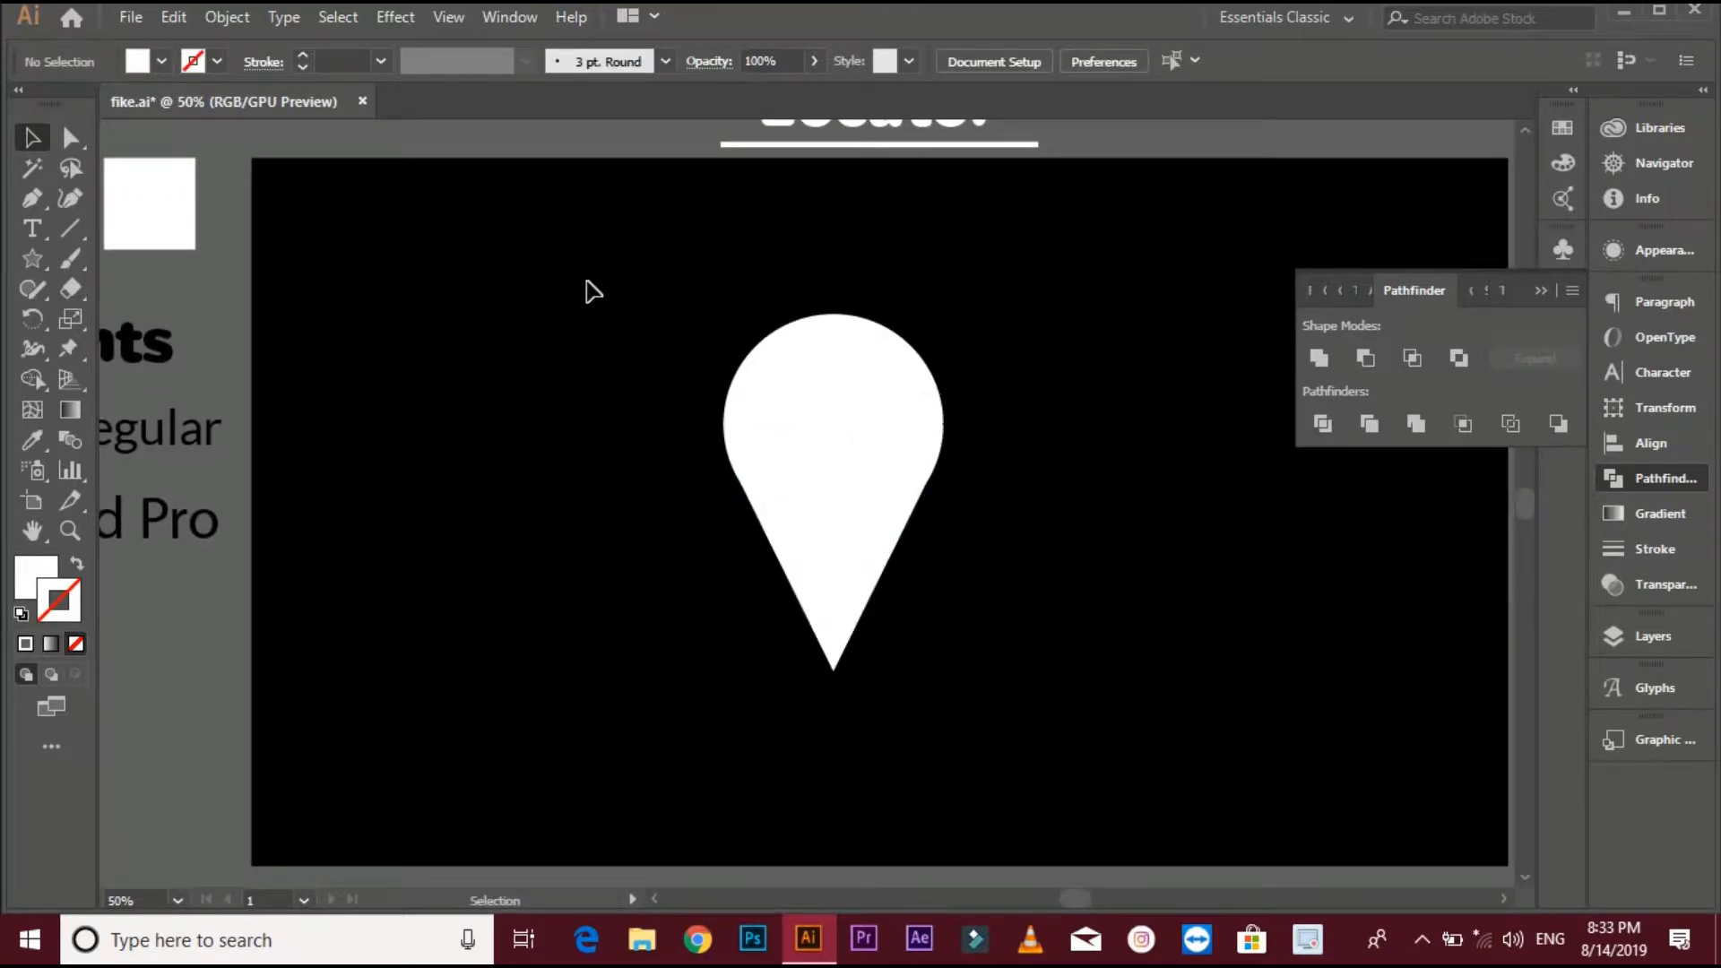
{"action": "left_click_drag", "start_coordinate": [586, 280], "coordinate": [1028, 556]}
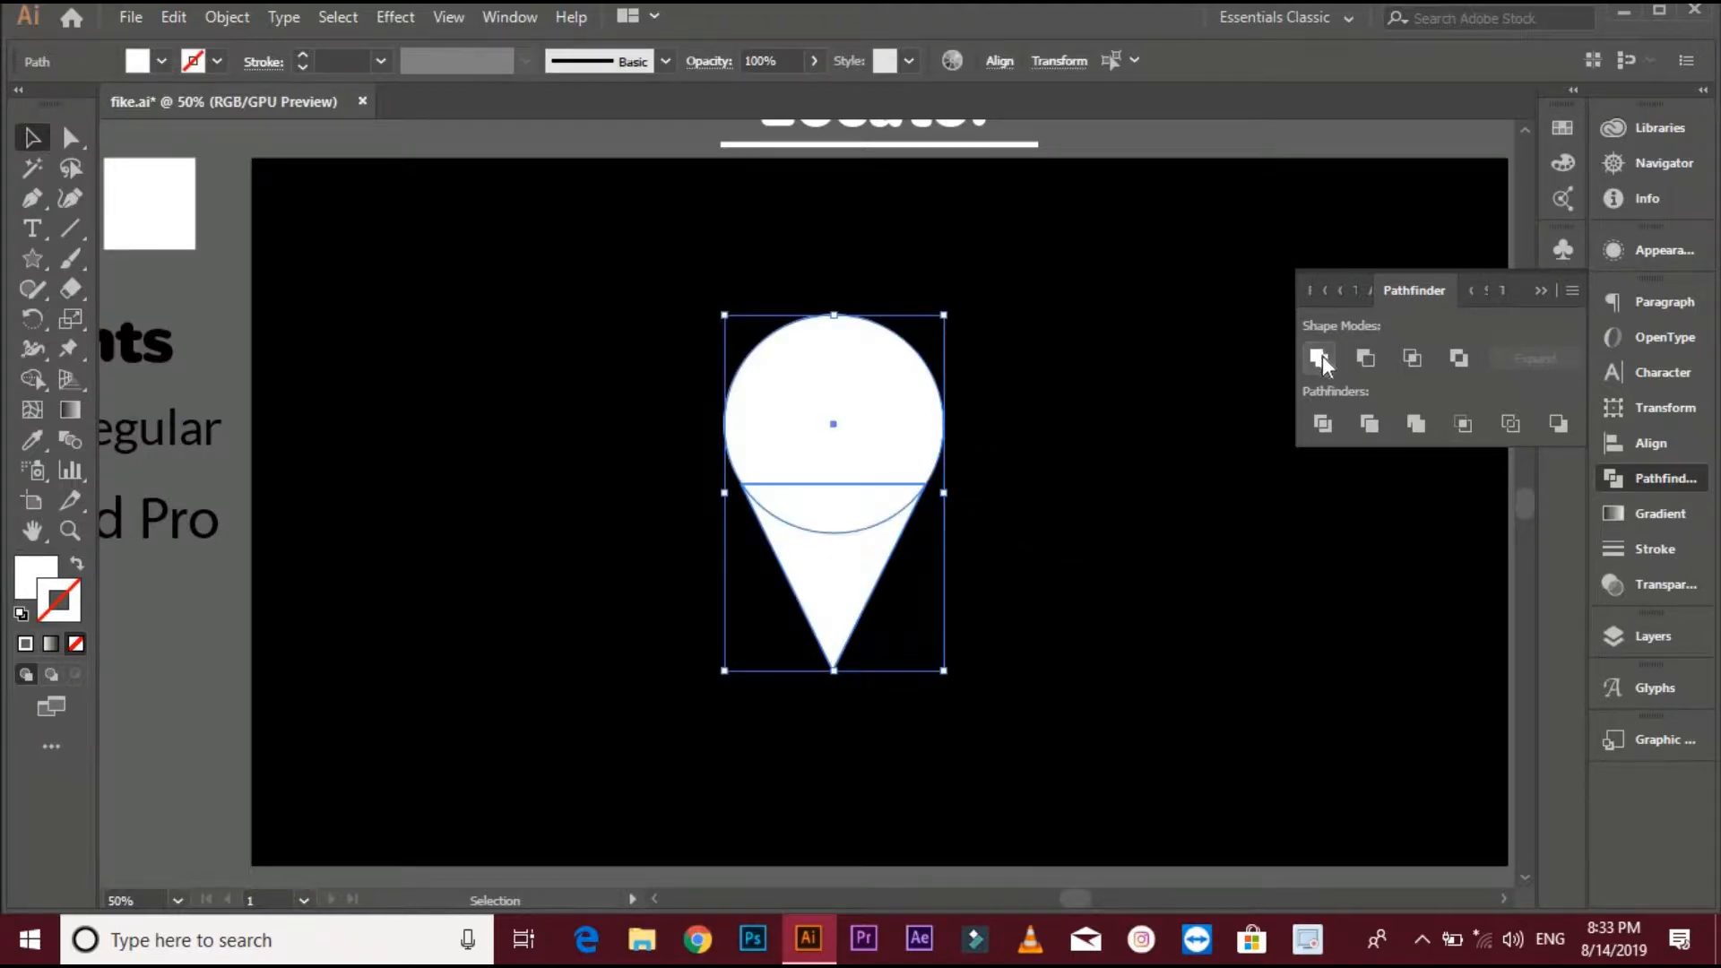
{"action": "left_click", "coordinate": [1318, 359]}
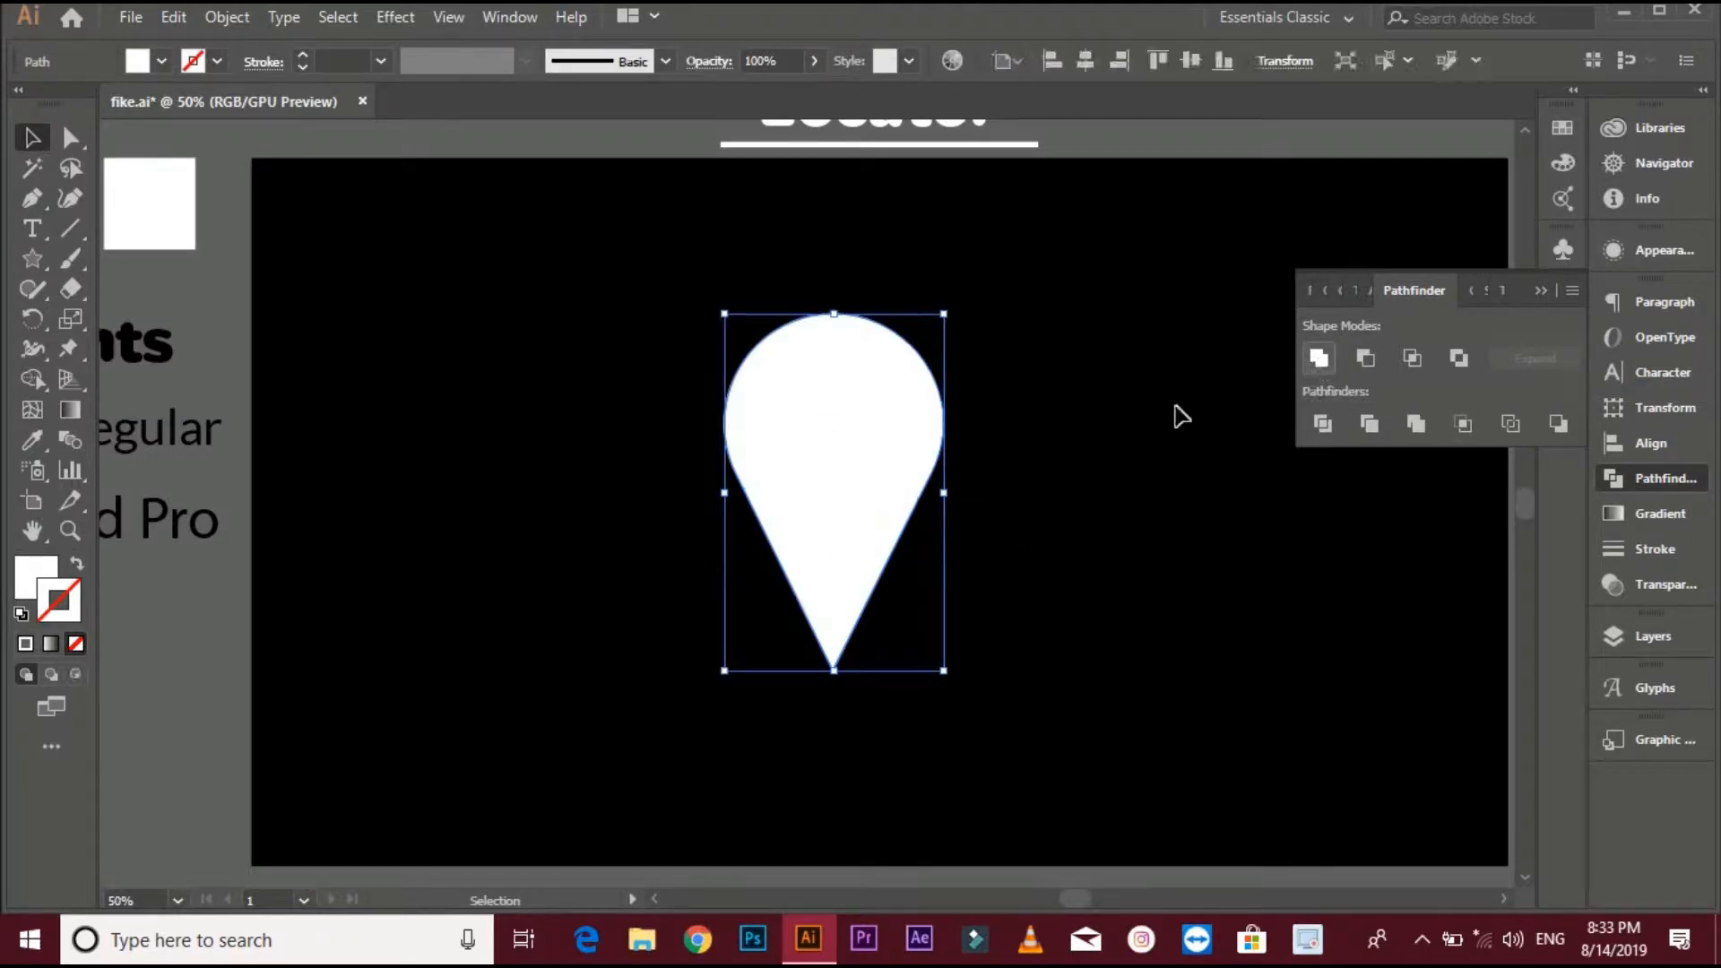
- Move the pin shape slightly to the left on the artboard
{"action": "left_click", "coordinate": [1155, 432]}
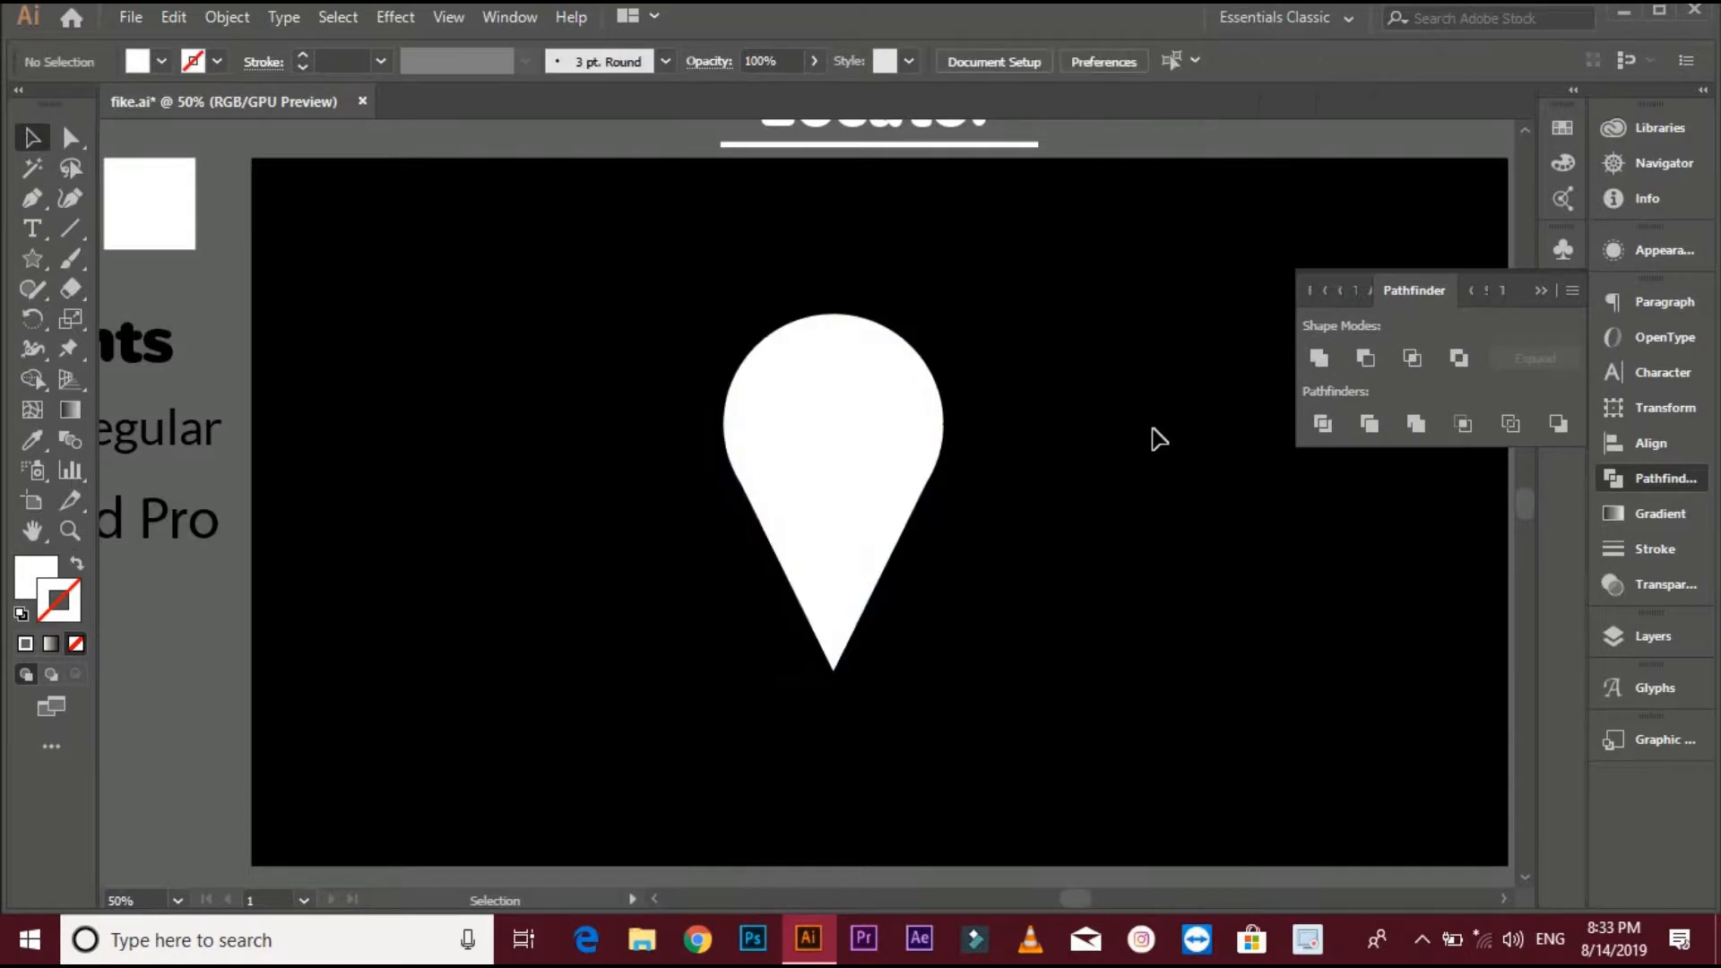
{"action": "left_click", "coordinate": [877, 443]}
{"action": "left_click_drag", "start_coordinate": [853, 449], "coordinate": [781, 441]}
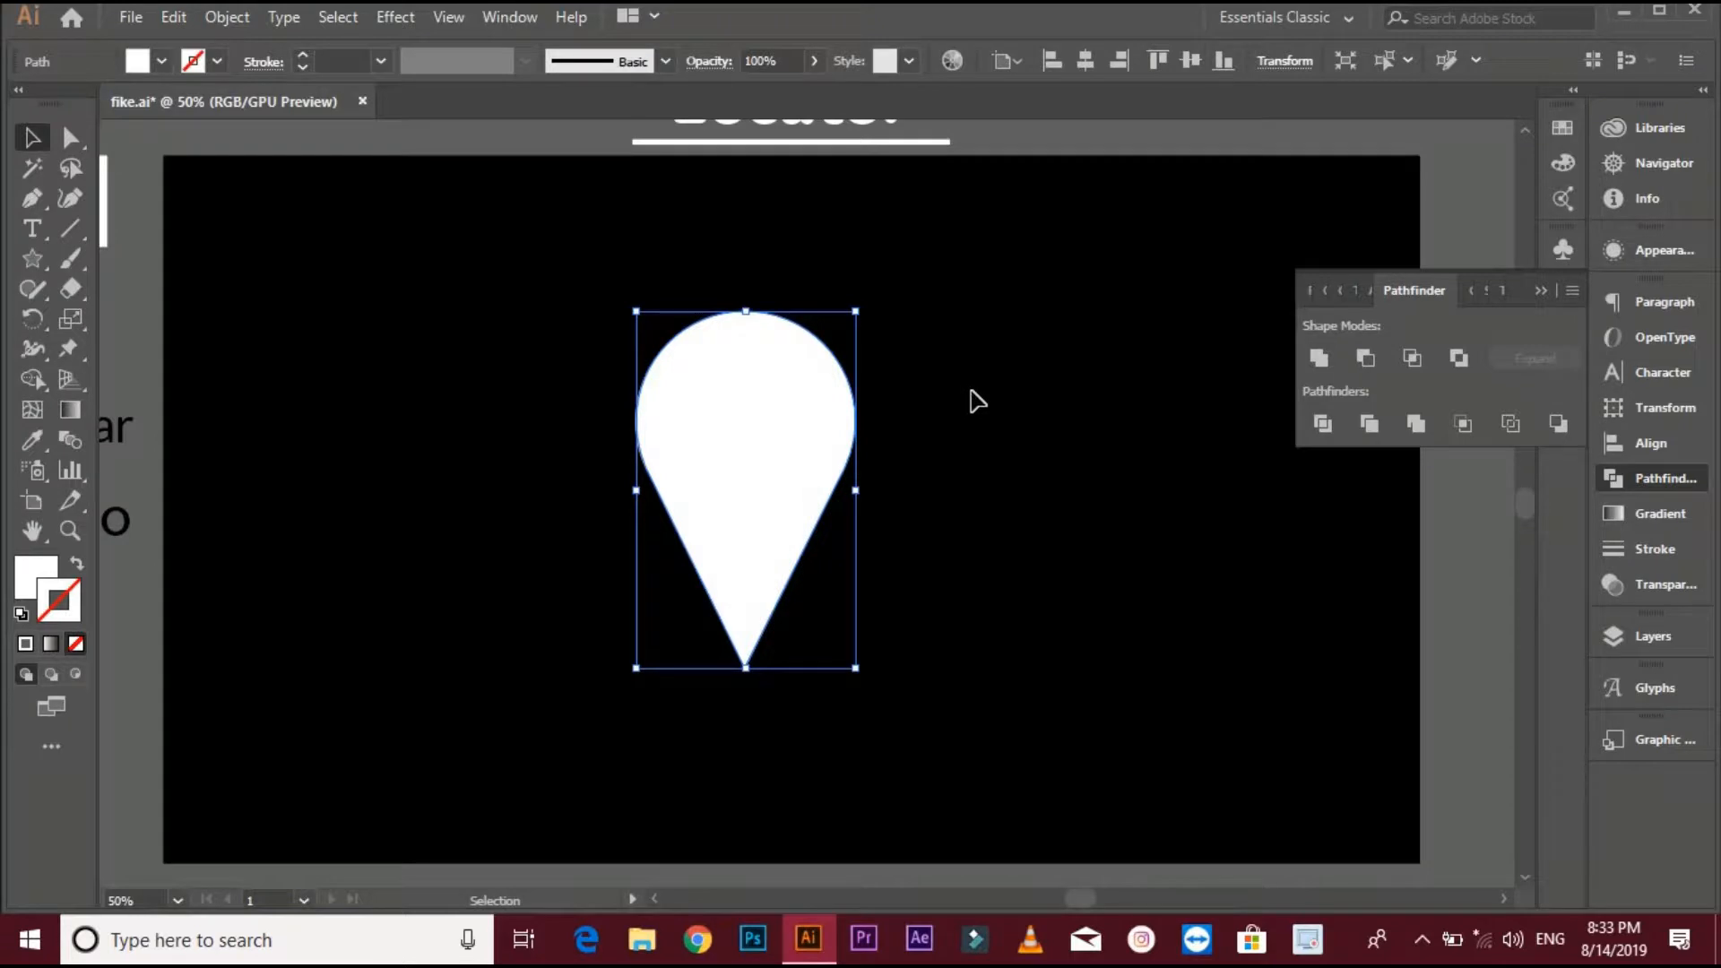
{"action": "left_click", "coordinate": [400, 398]}
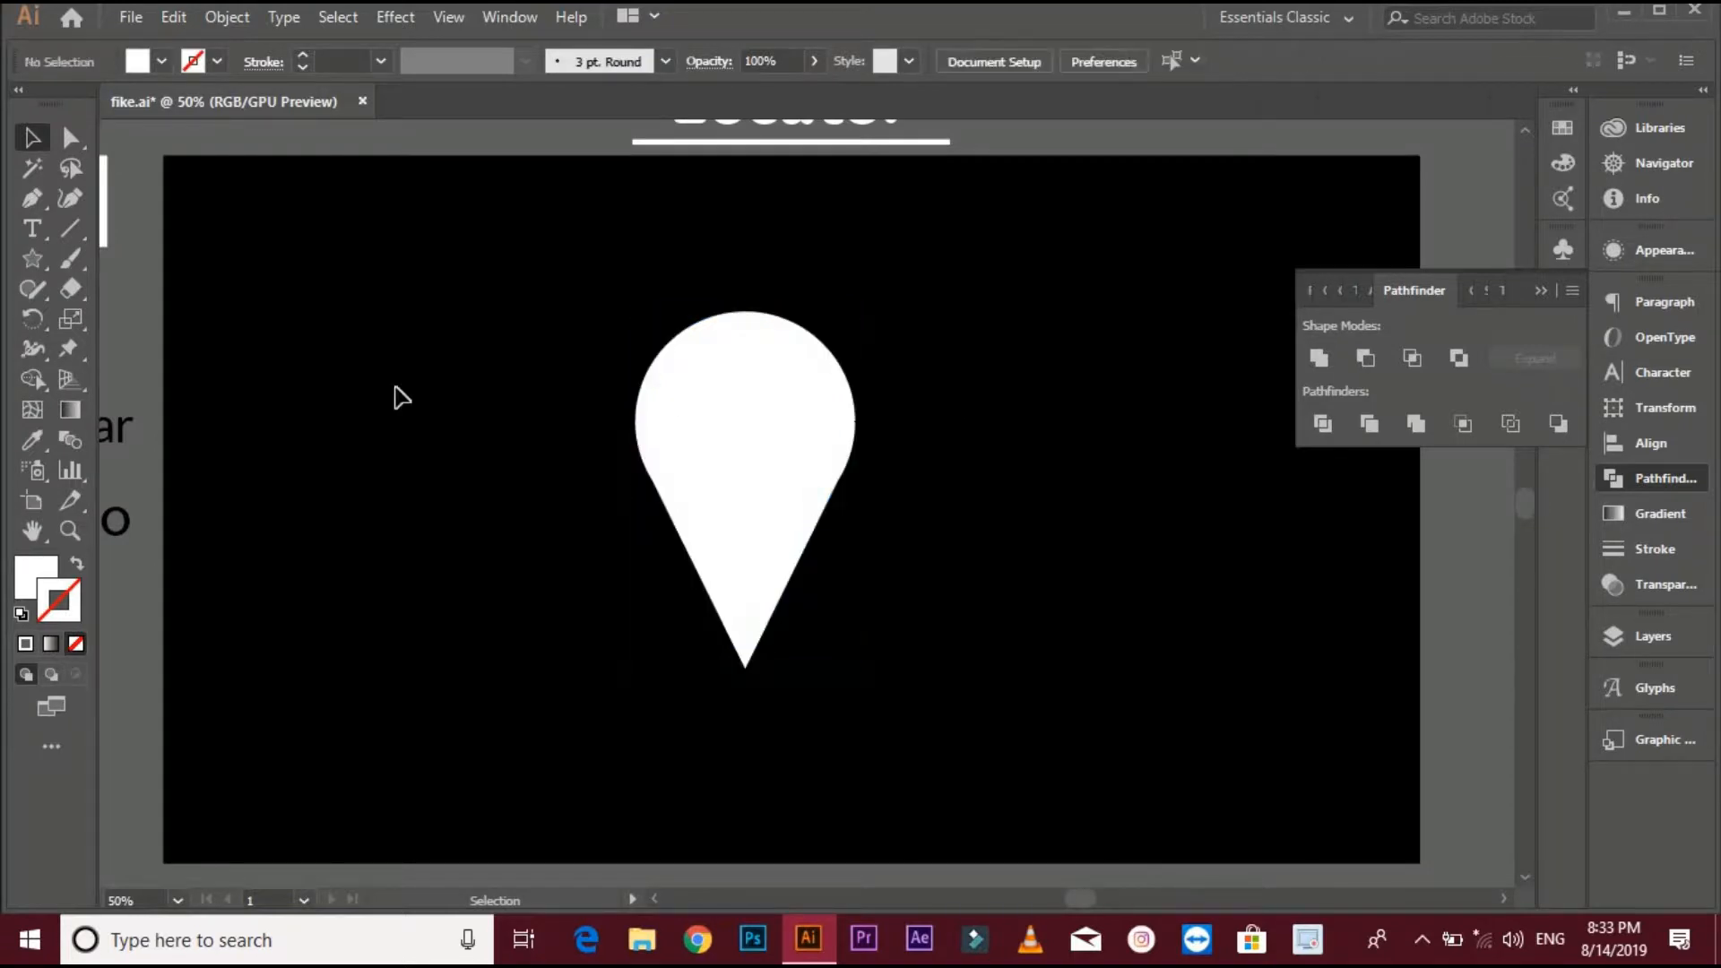
- Draw a curved Pen path from above the pin down to its centre
{"action": "left_click", "coordinate": [32, 198]}
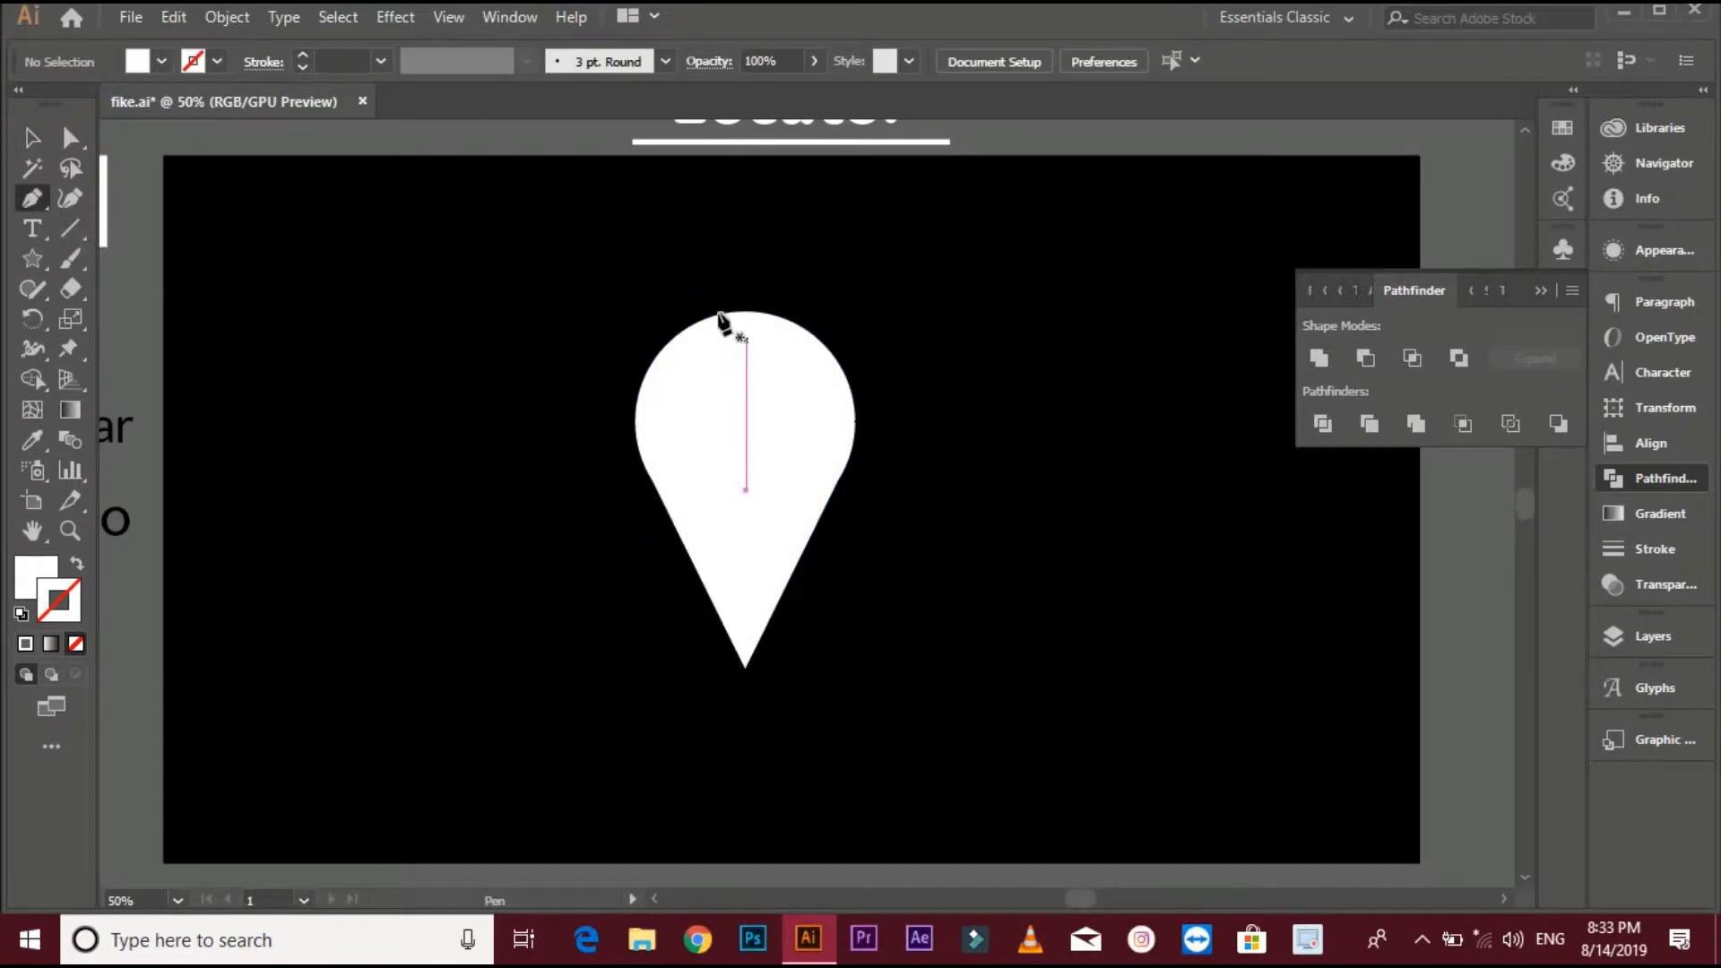
{"action": "left_click", "coordinate": [705, 267]}
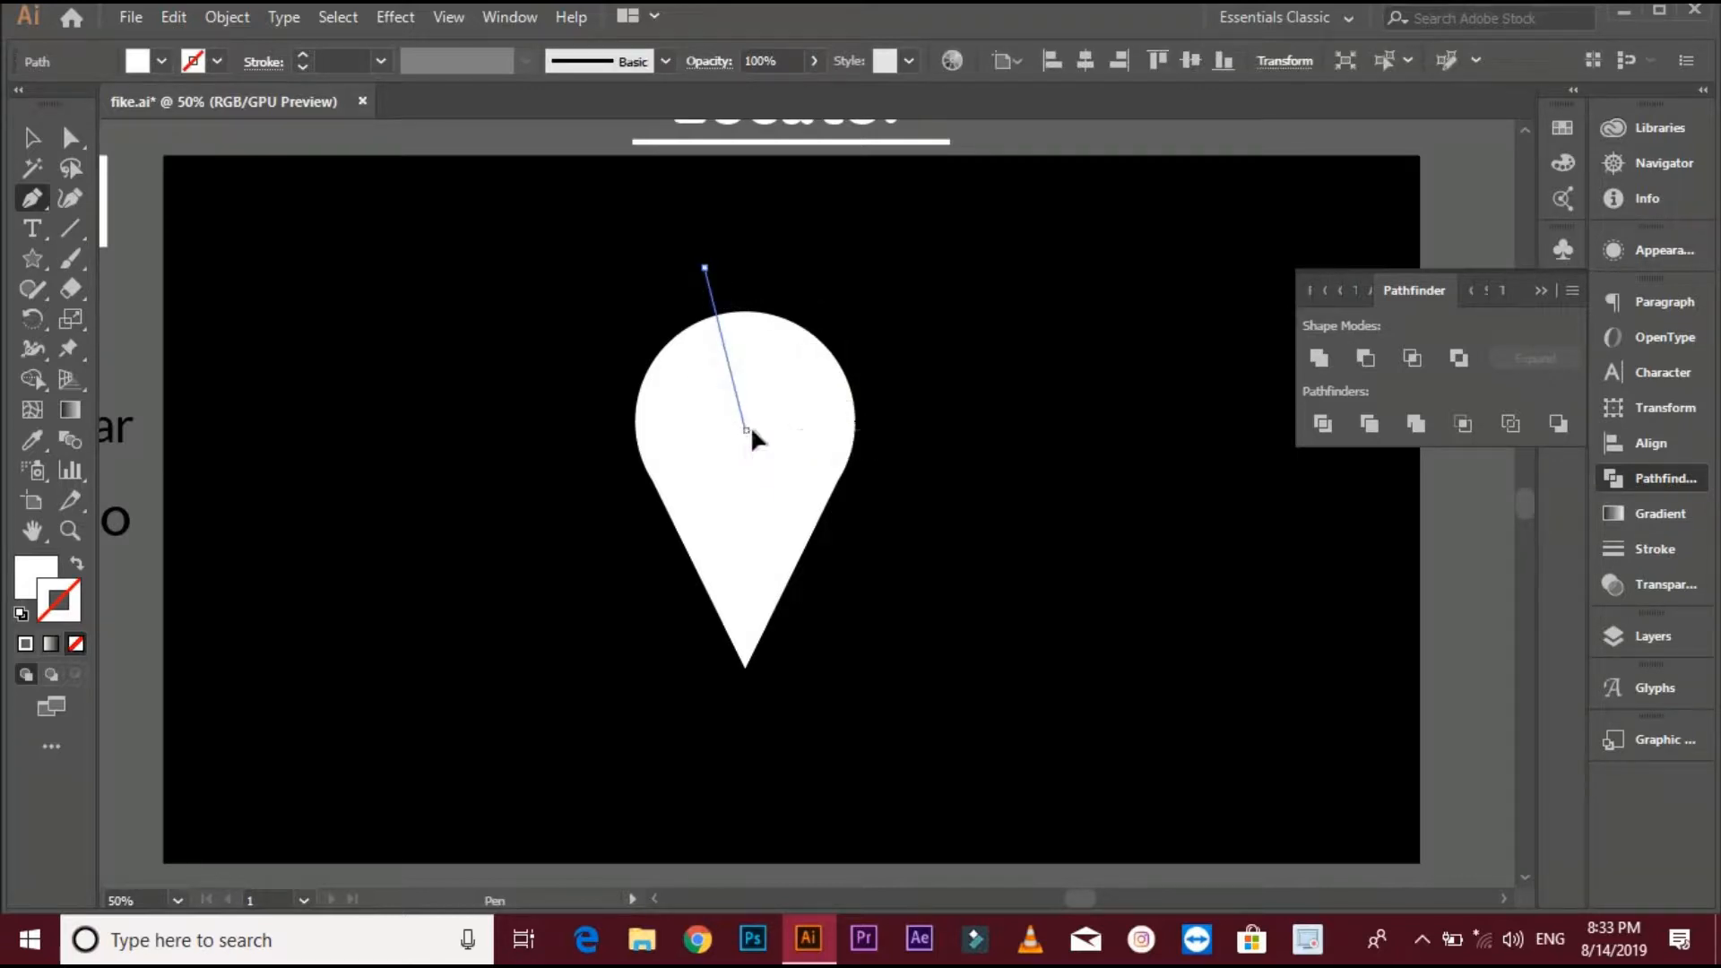
{"action": "left_click_drag", "start_coordinate": [748, 430], "coordinate": [830, 429]}
{"action": "key", "text": "ctrl+z"}
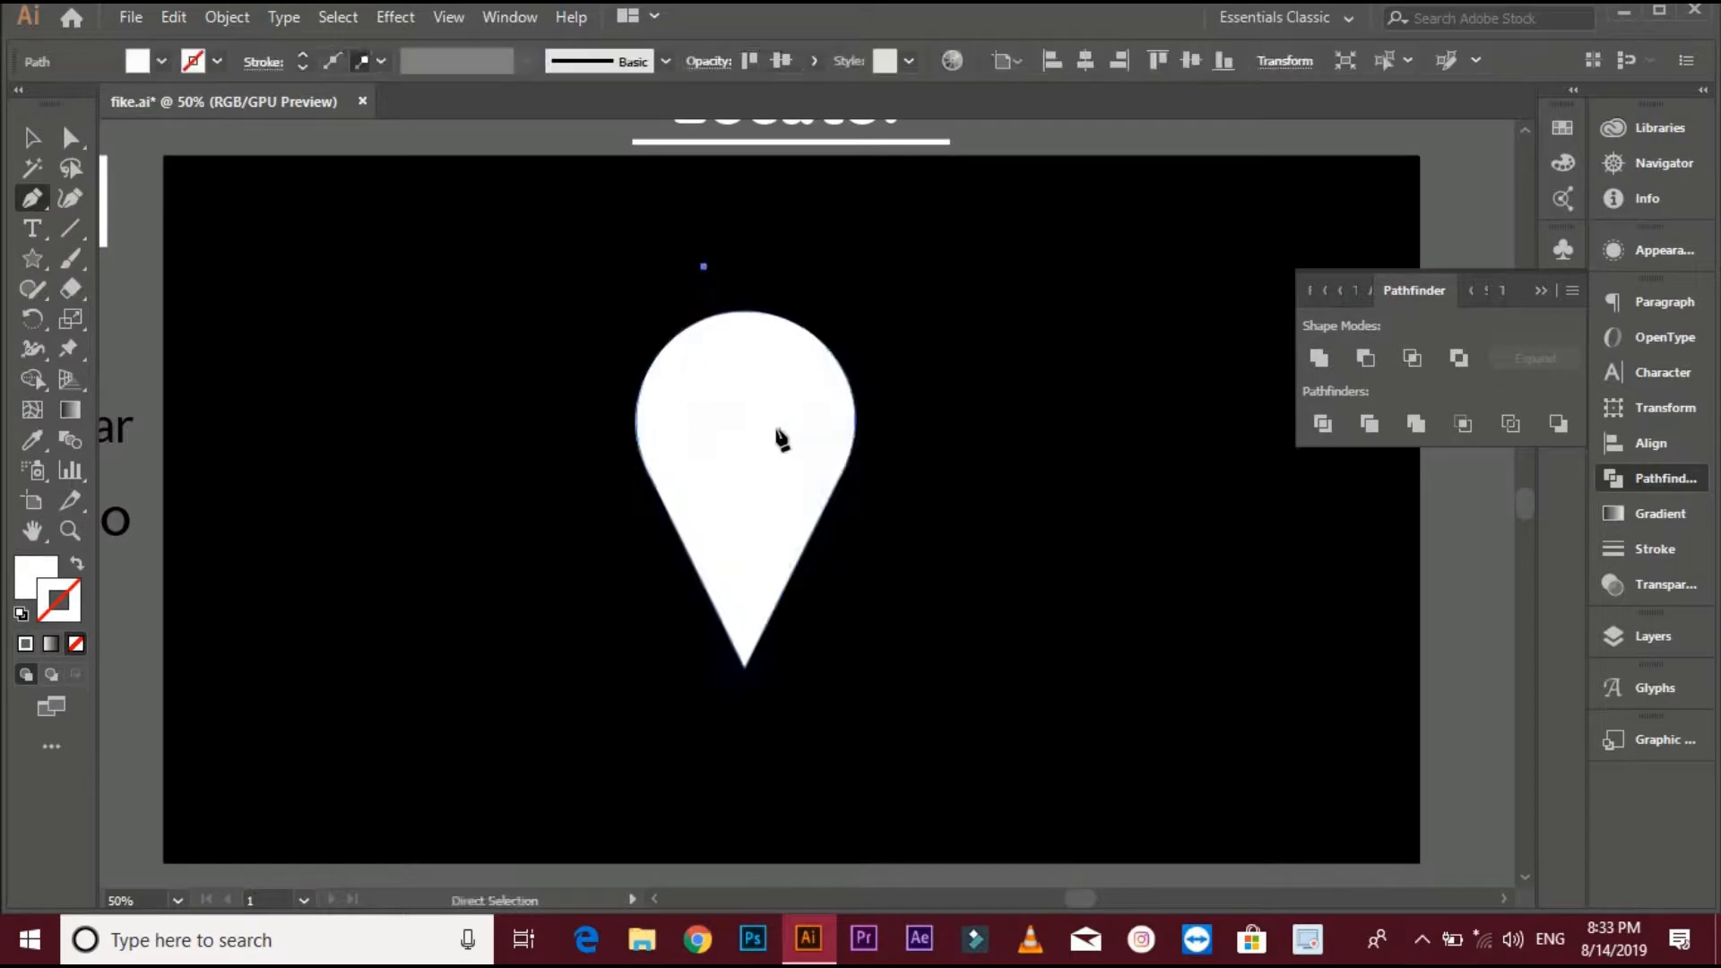
{"action": "left_click_drag", "start_coordinate": [747, 431], "coordinate": [840, 431]}
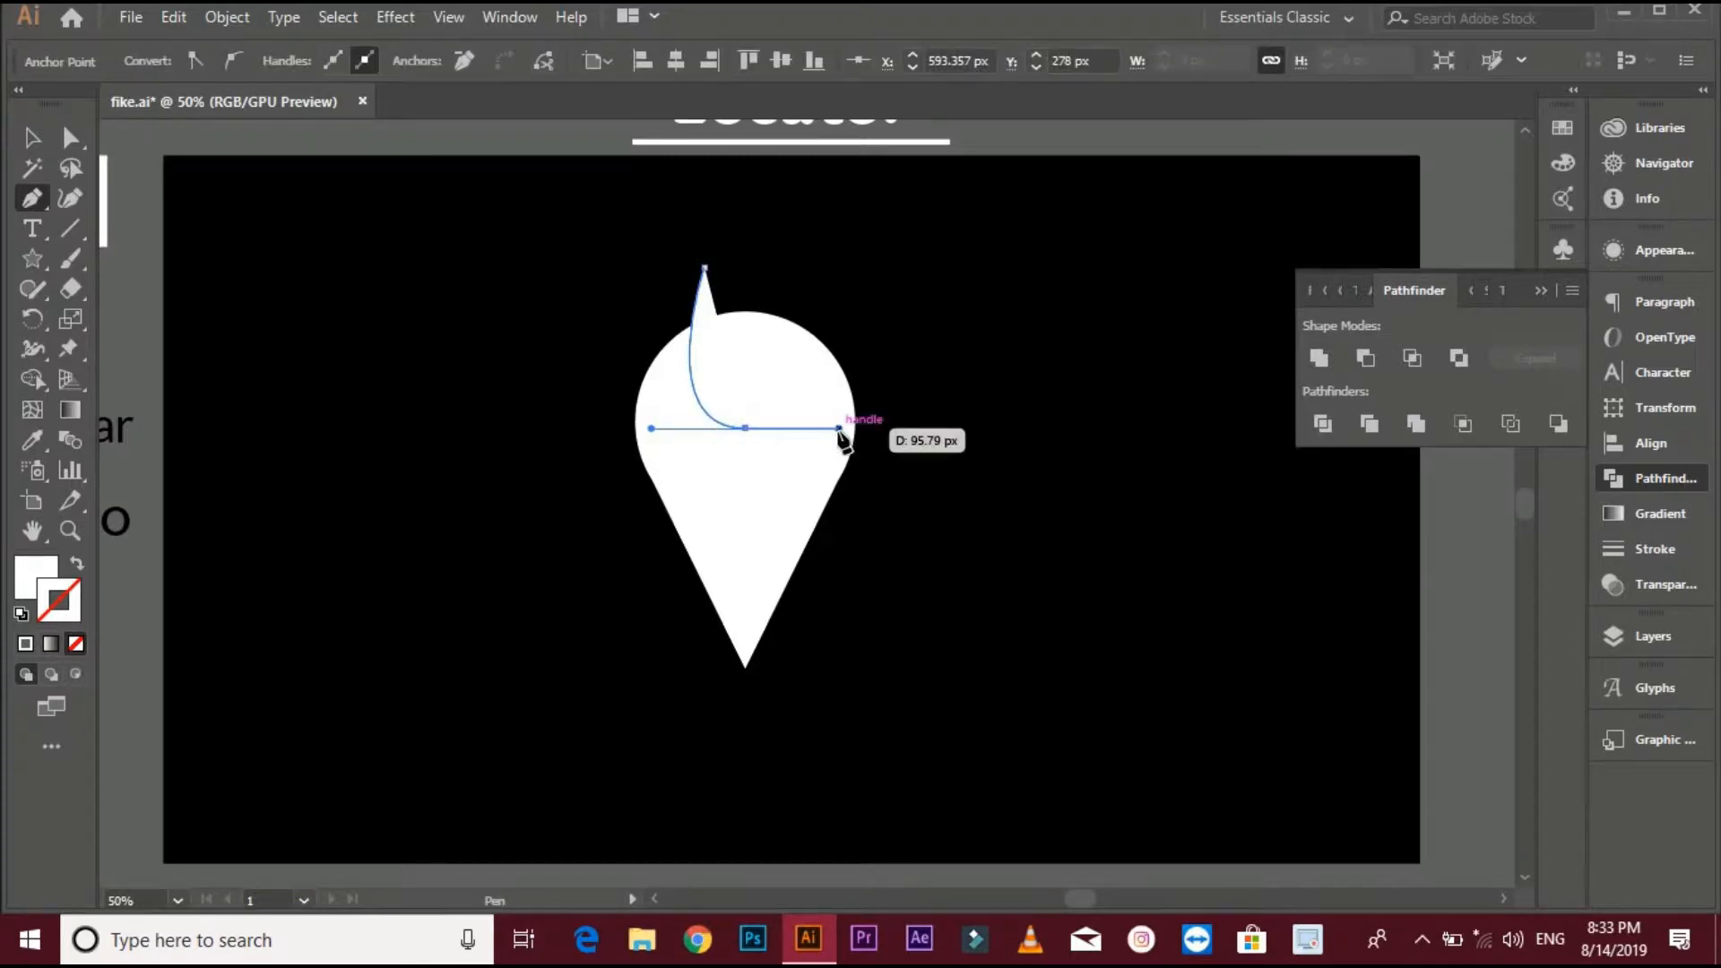
{"action": "key", "text": "v"}
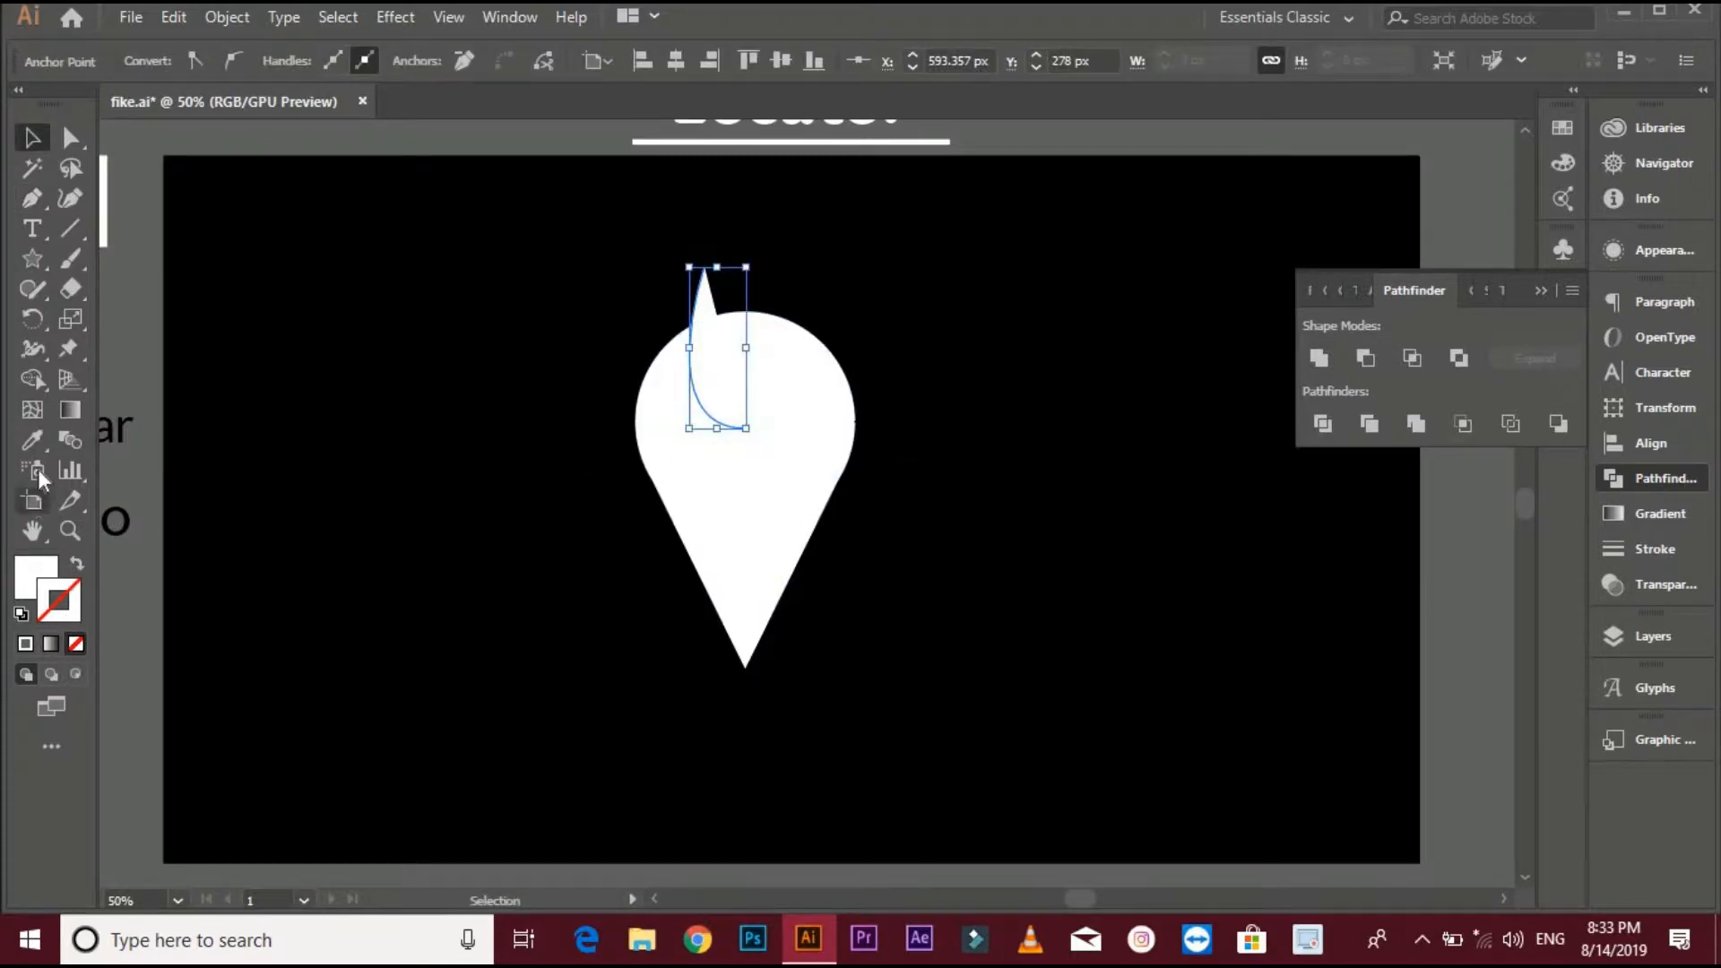
- Fill the curved path with black using the Eyedropper
{"action": "left_click", "coordinate": [33, 439]}
{"action": "left_click", "coordinate": [190, 446]}
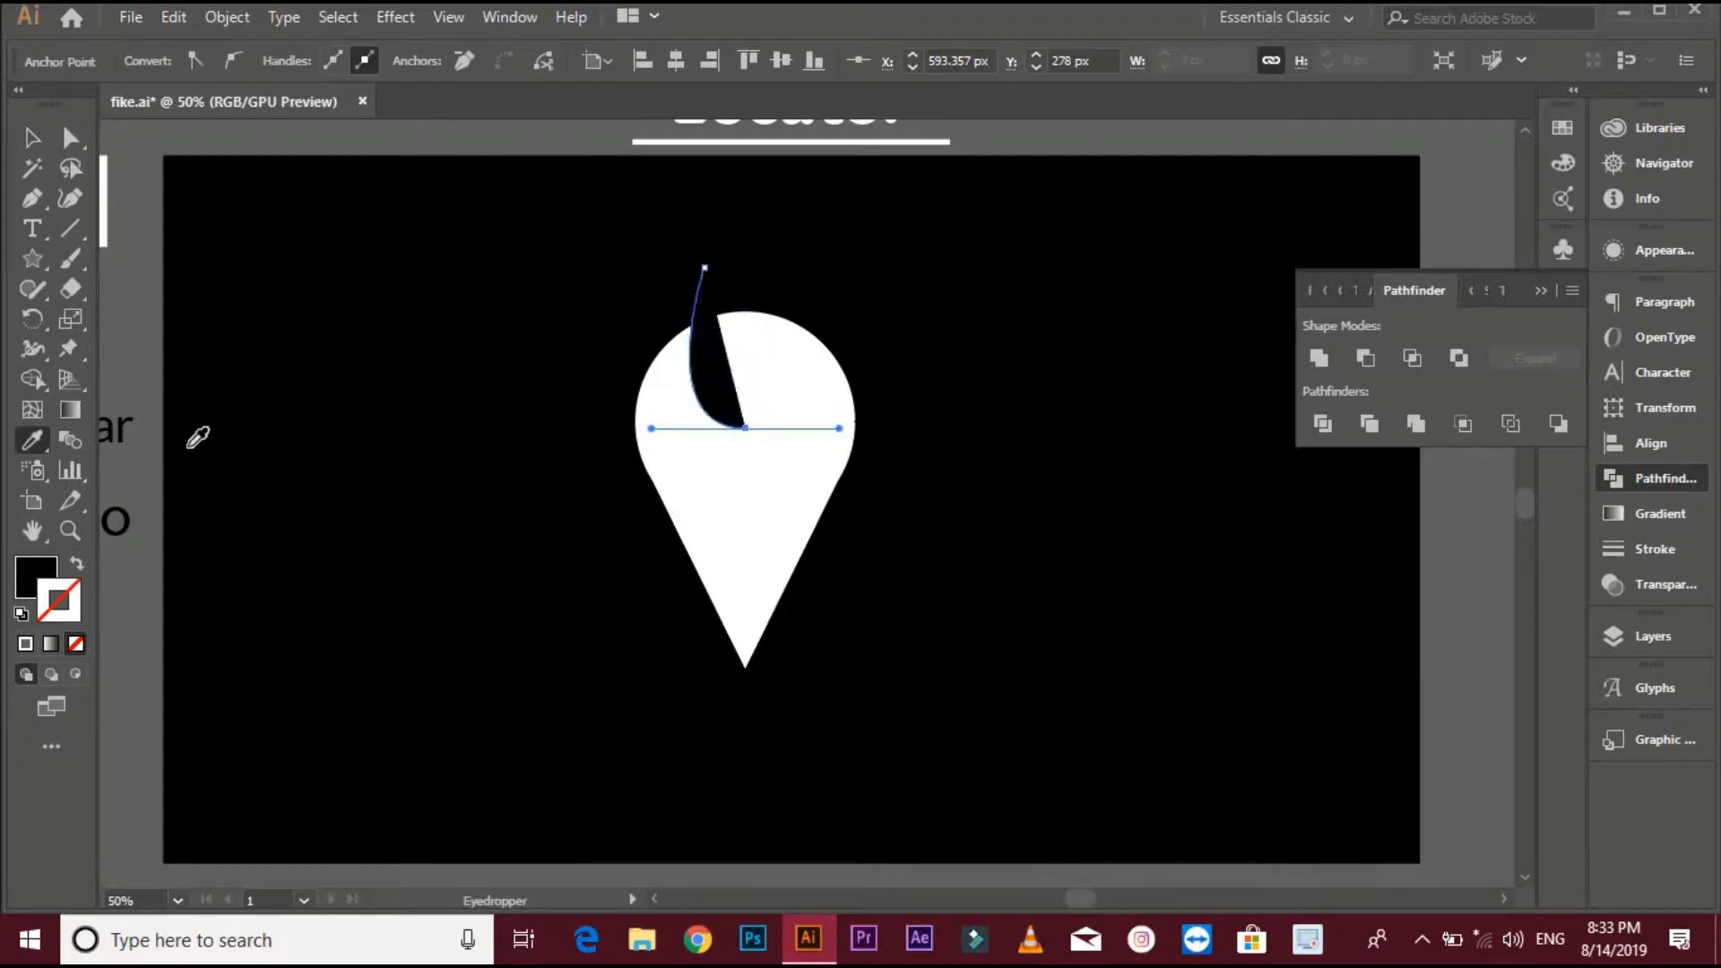
{"action": "left_click", "coordinate": [32, 137]}
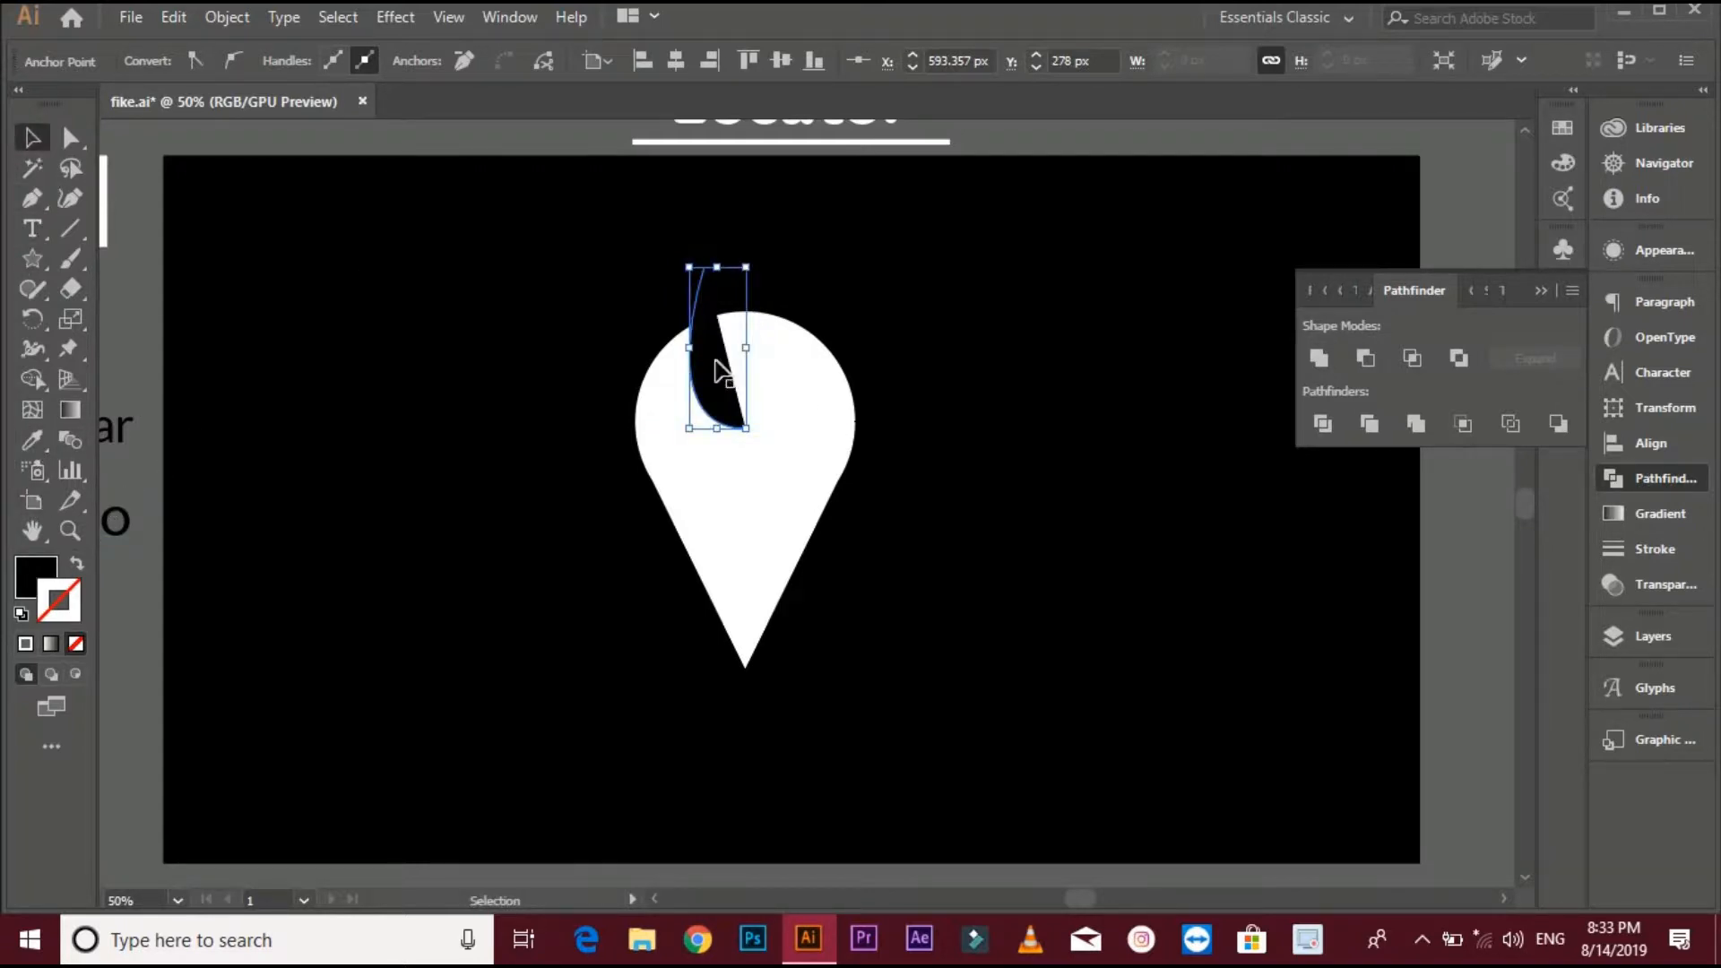
- Reflect a copy of the black shape across the vertical axis and move it right to mirror the notch
{"action": "right_click", "coordinate": [721, 373]}
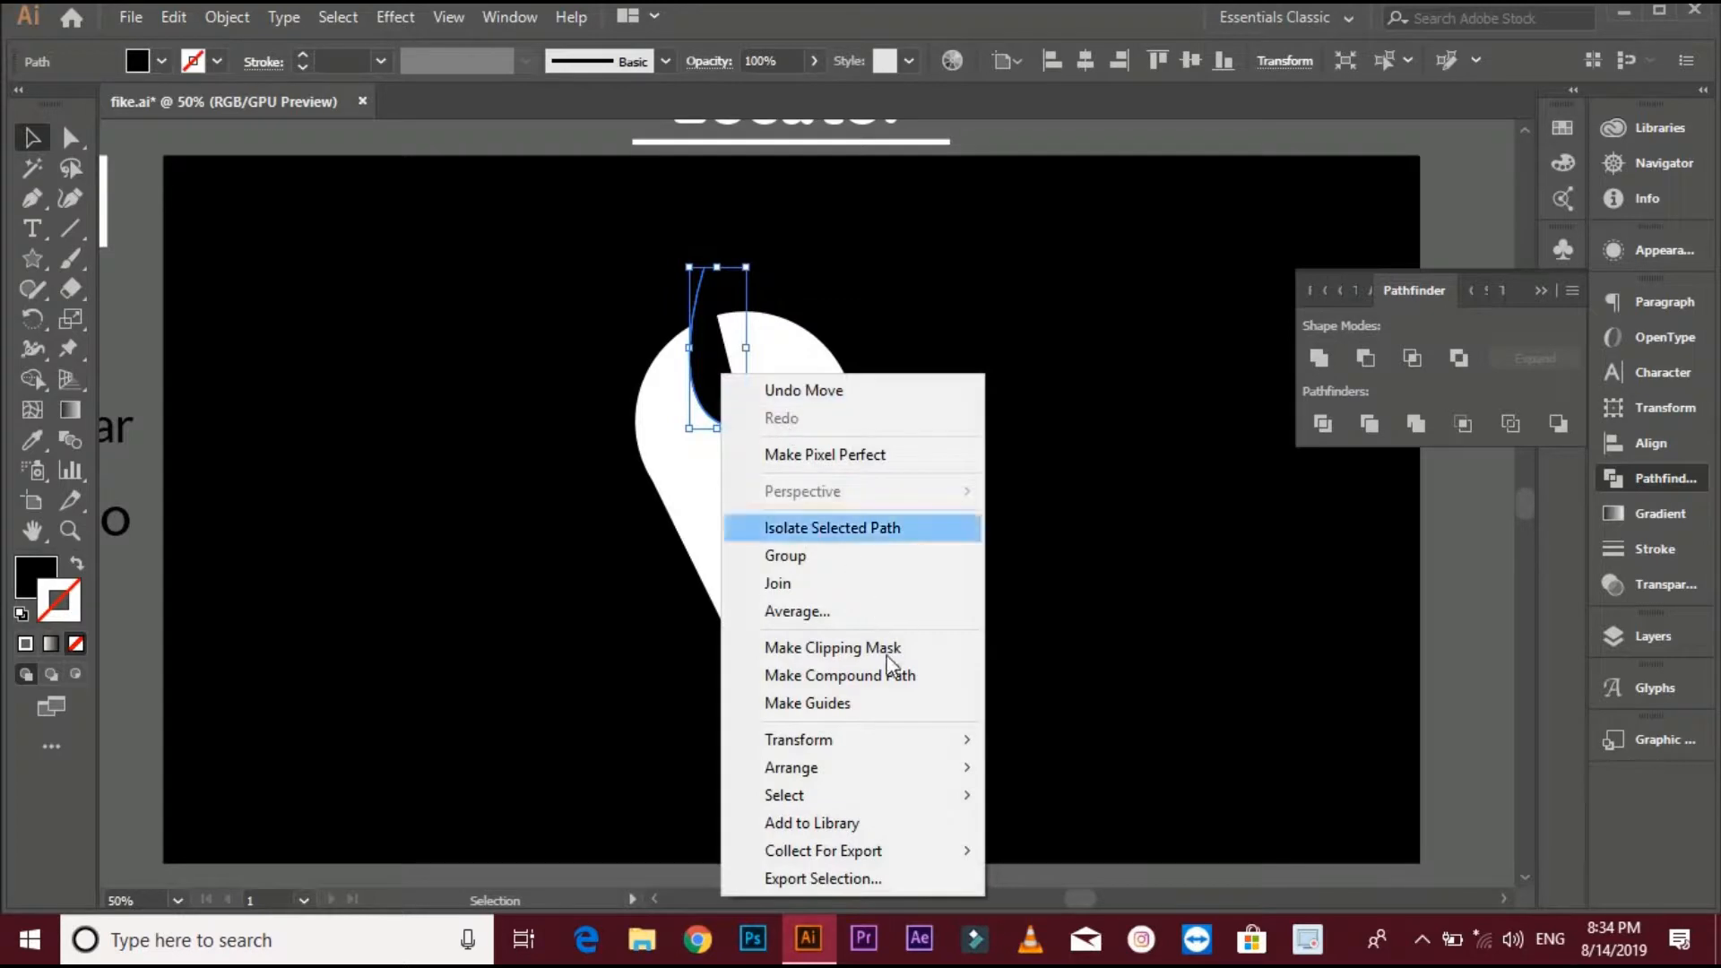
{"action": "mouse_move", "coordinate": [928, 771]}
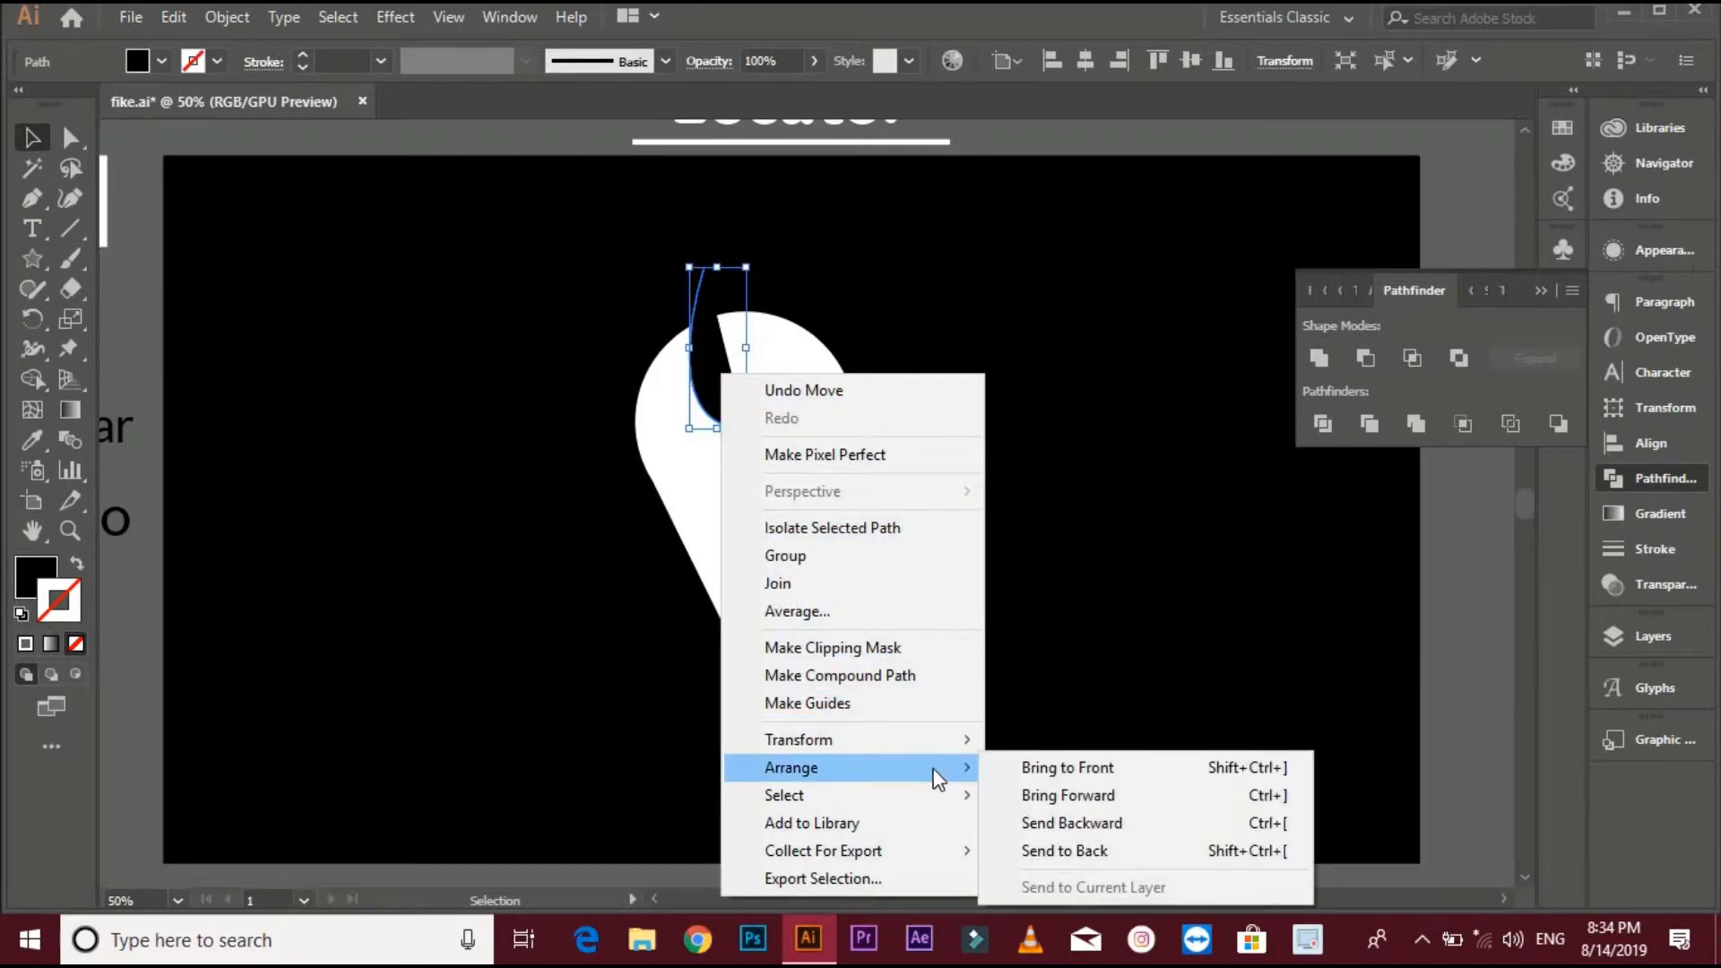
{"action": "mouse_move", "coordinate": [941, 740]}
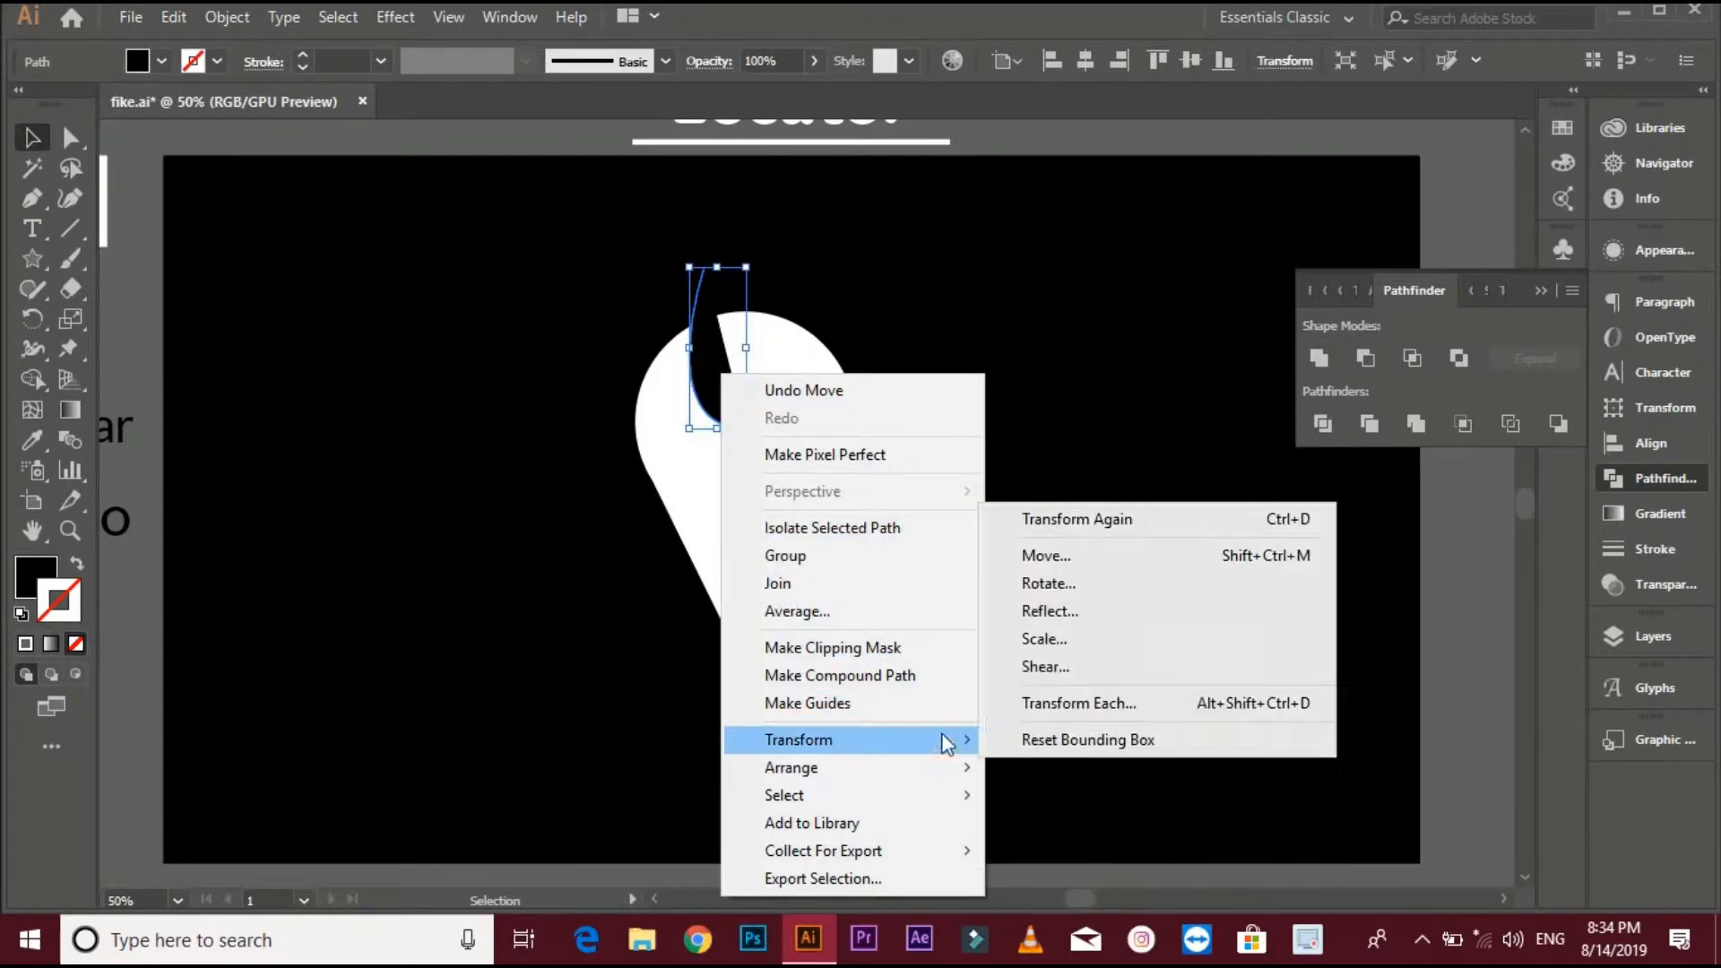
{"action": "left_click", "coordinate": [1031, 612]}
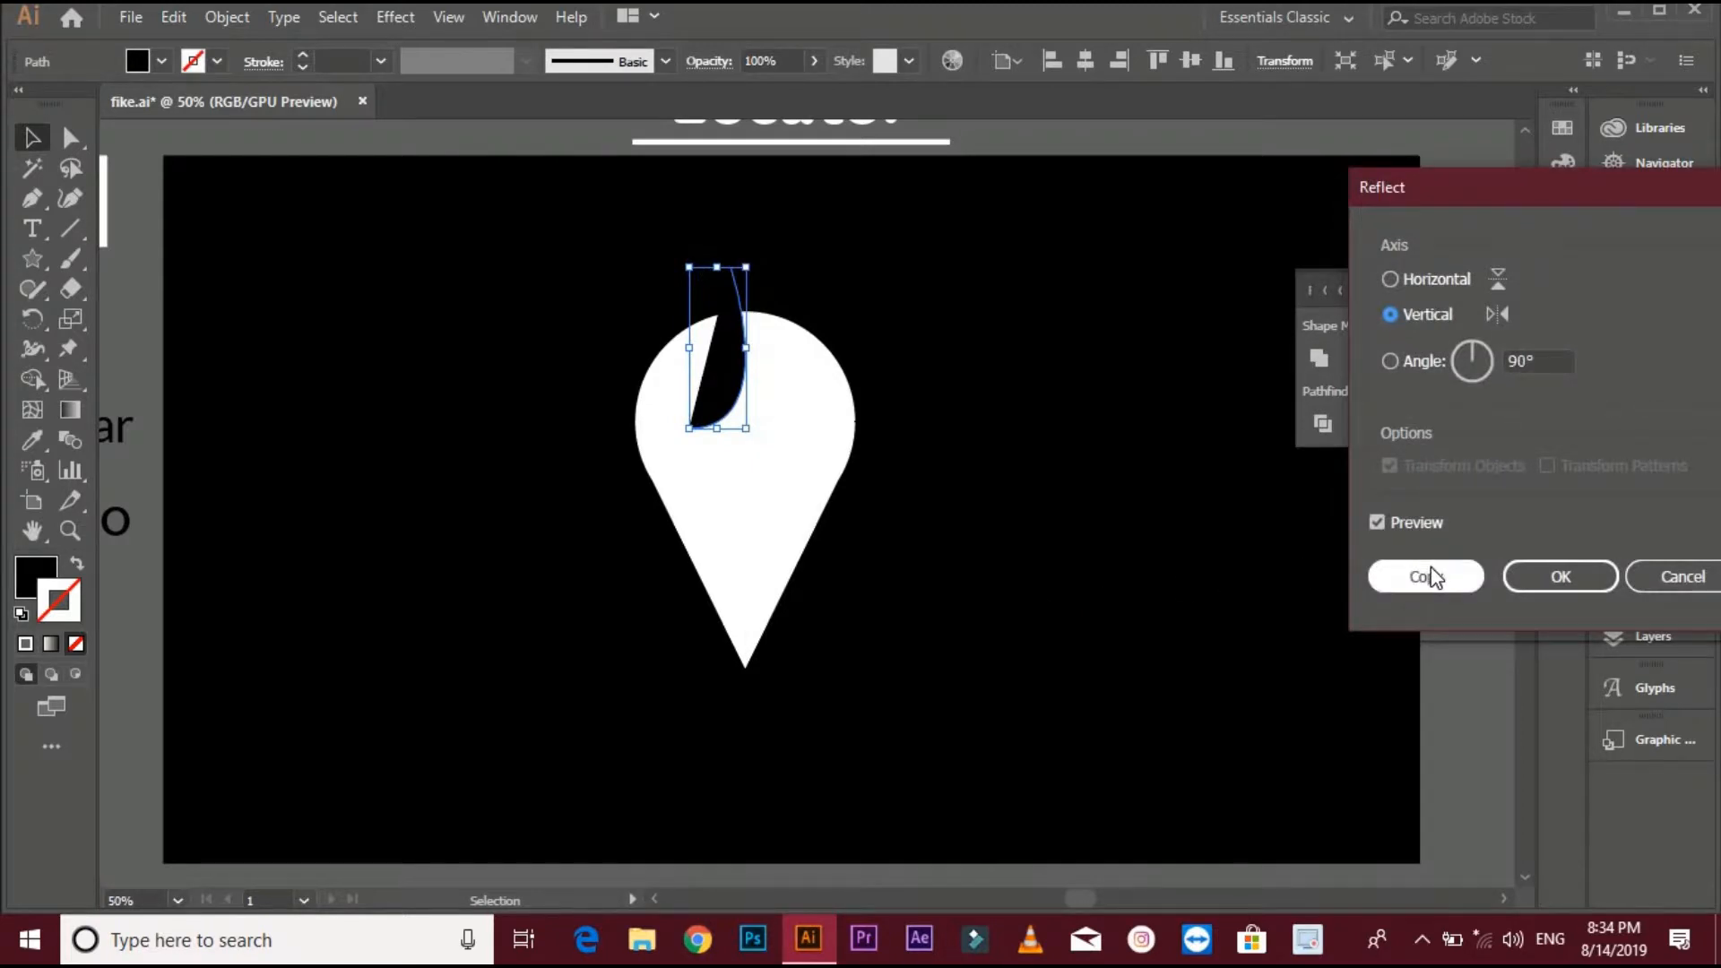
{"action": "left_click", "coordinate": [1429, 578]}
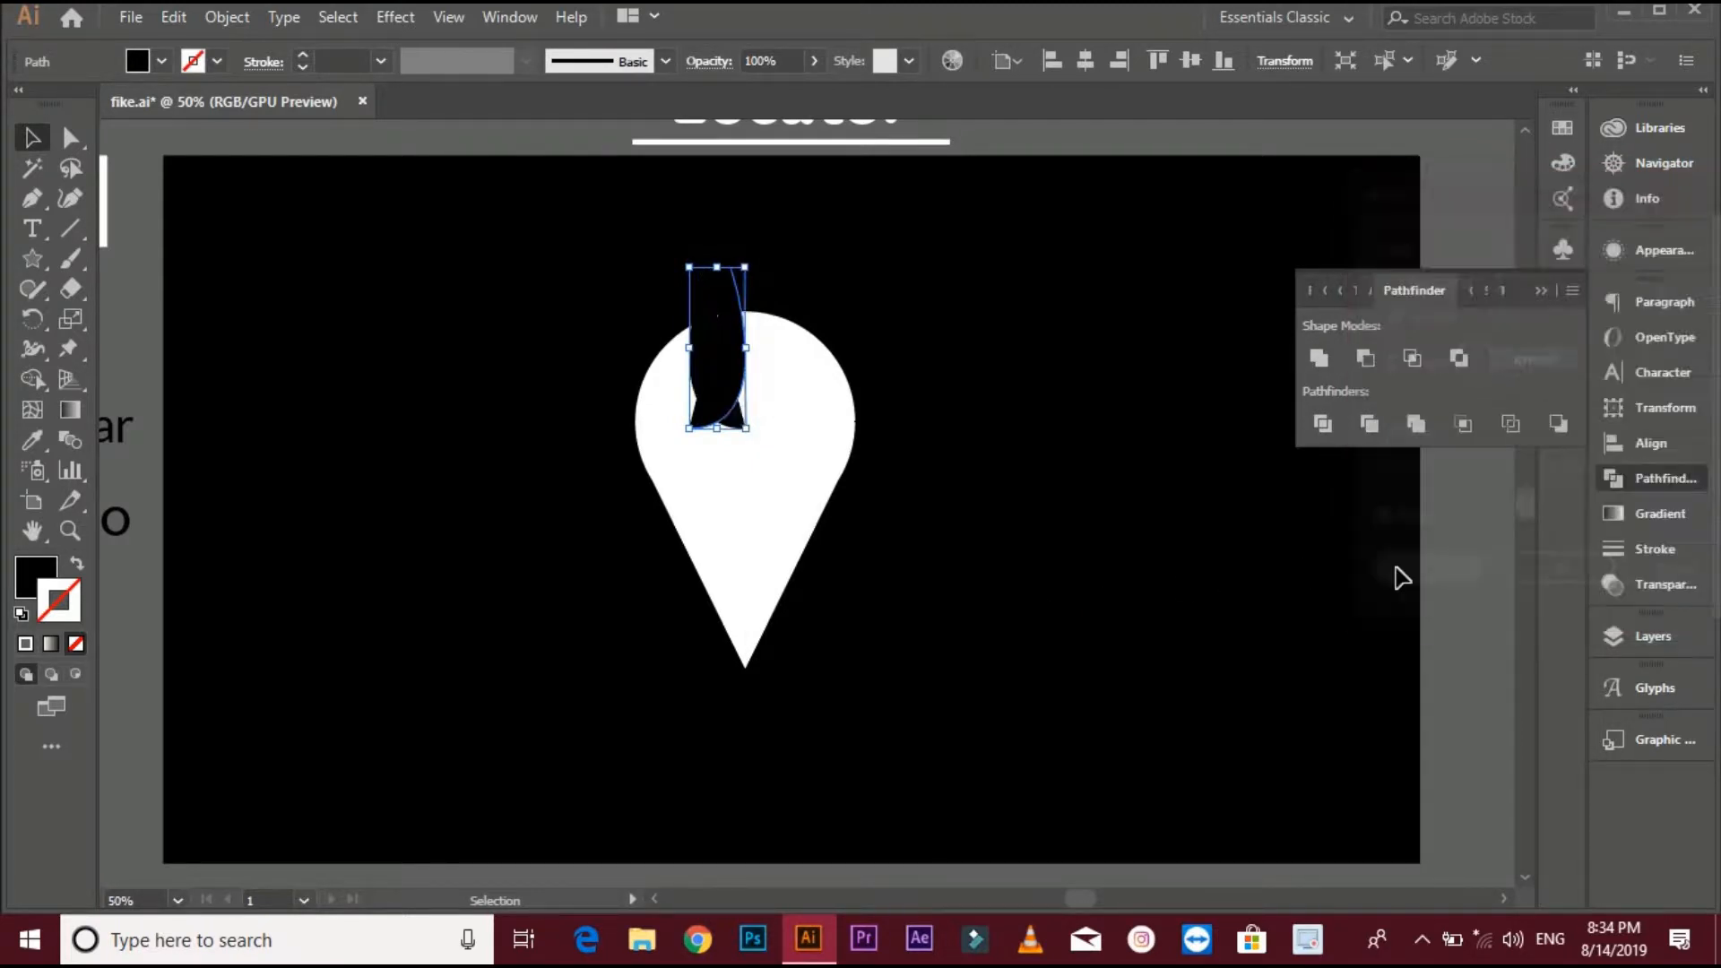
{"action": "left_click_drag", "start_coordinate": [746, 377], "coordinate": [769, 368]}
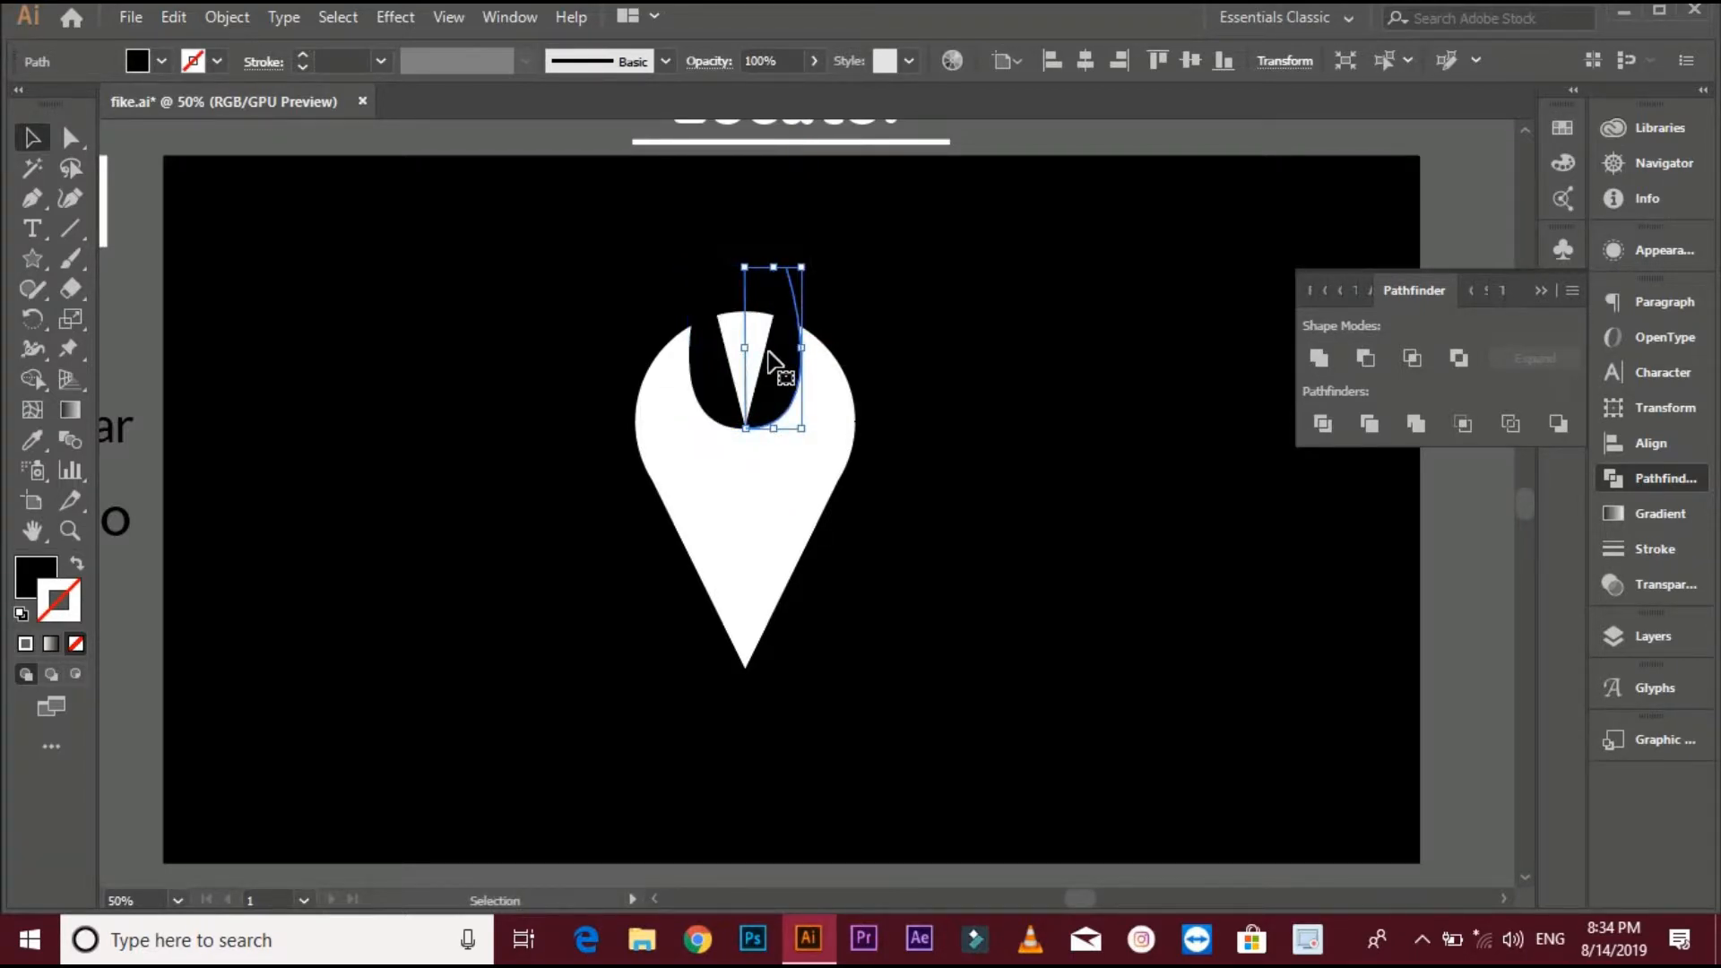
{"action": "left_click", "coordinate": [862, 395]}
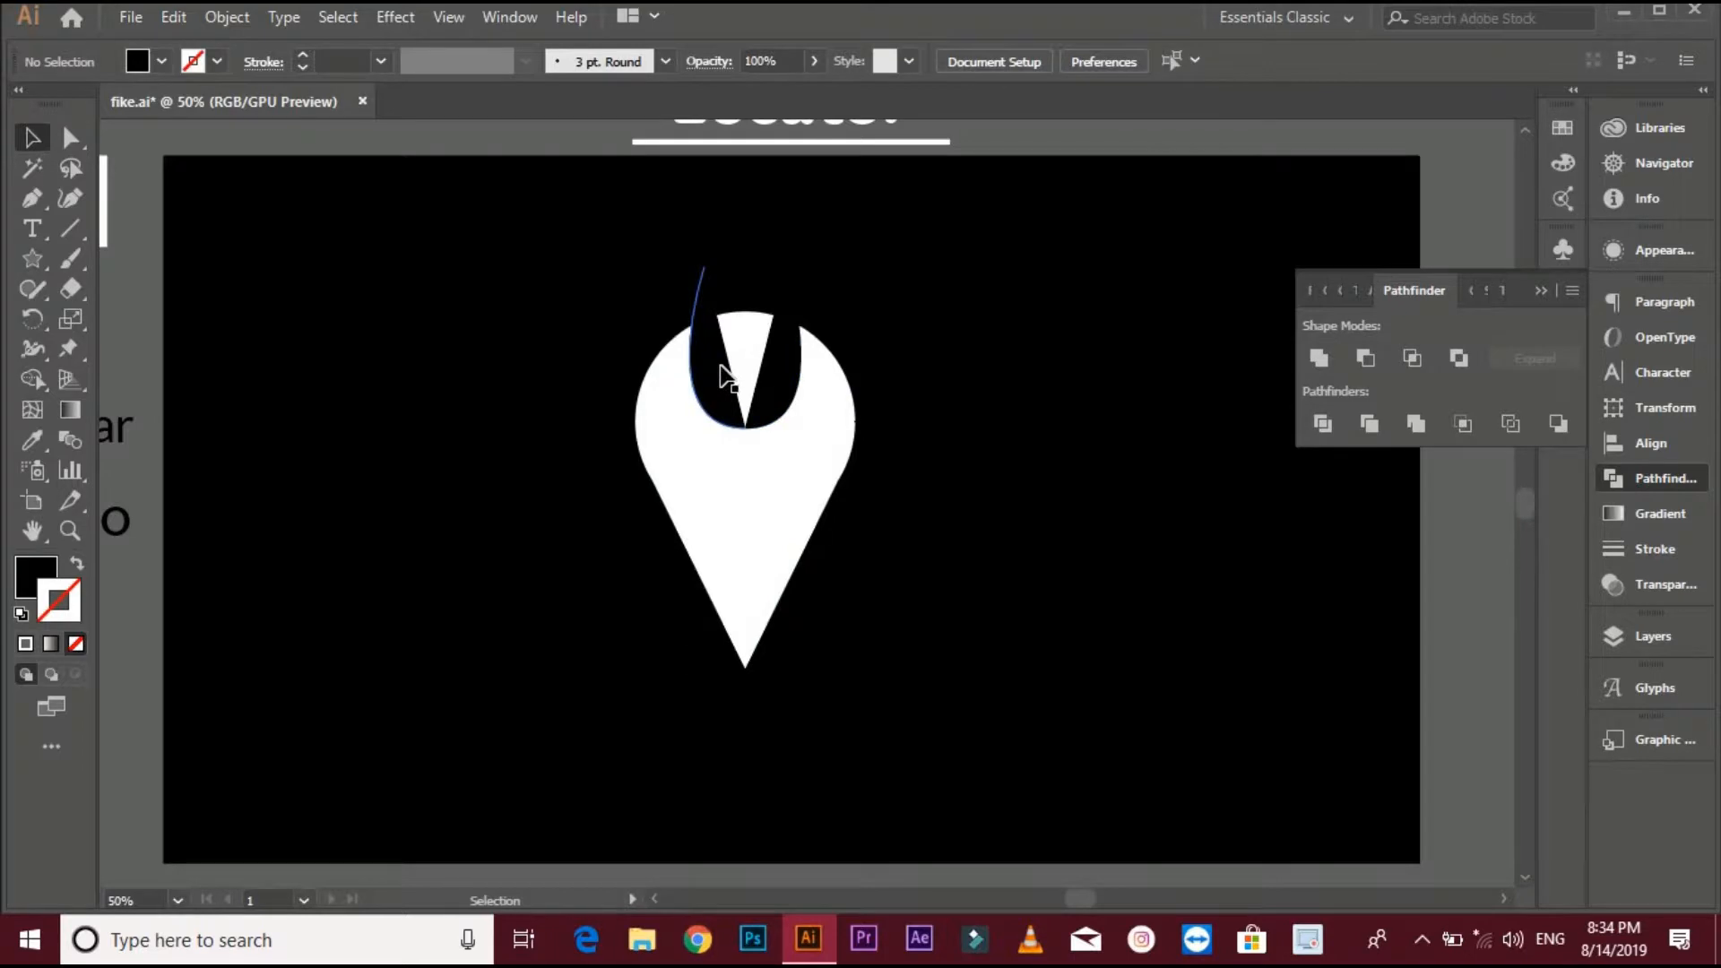
- Lock the white pin shape so it cannot be selected
{"action": "scroll", "coordinate": [726, 377], "scroll_direction": "up", "scroll_amount": 2}
{"action": "left_click", "coordinate": [689, 520]}
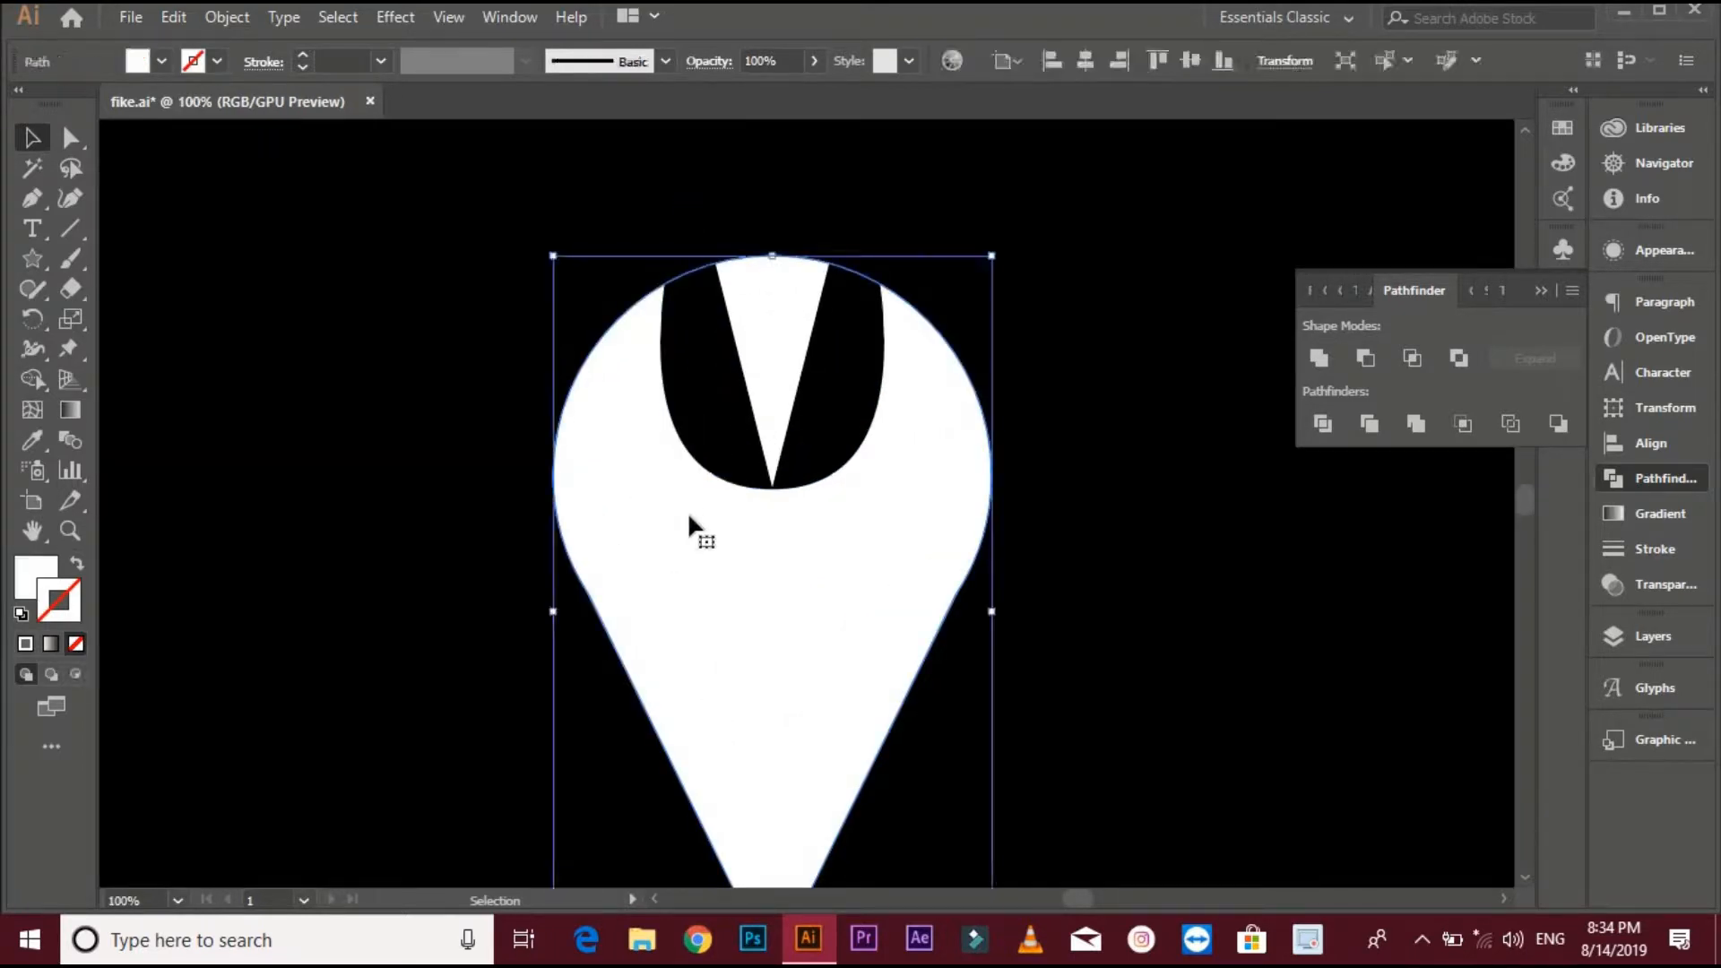
{"action": "left_click", "coordinate": [227, 17]}
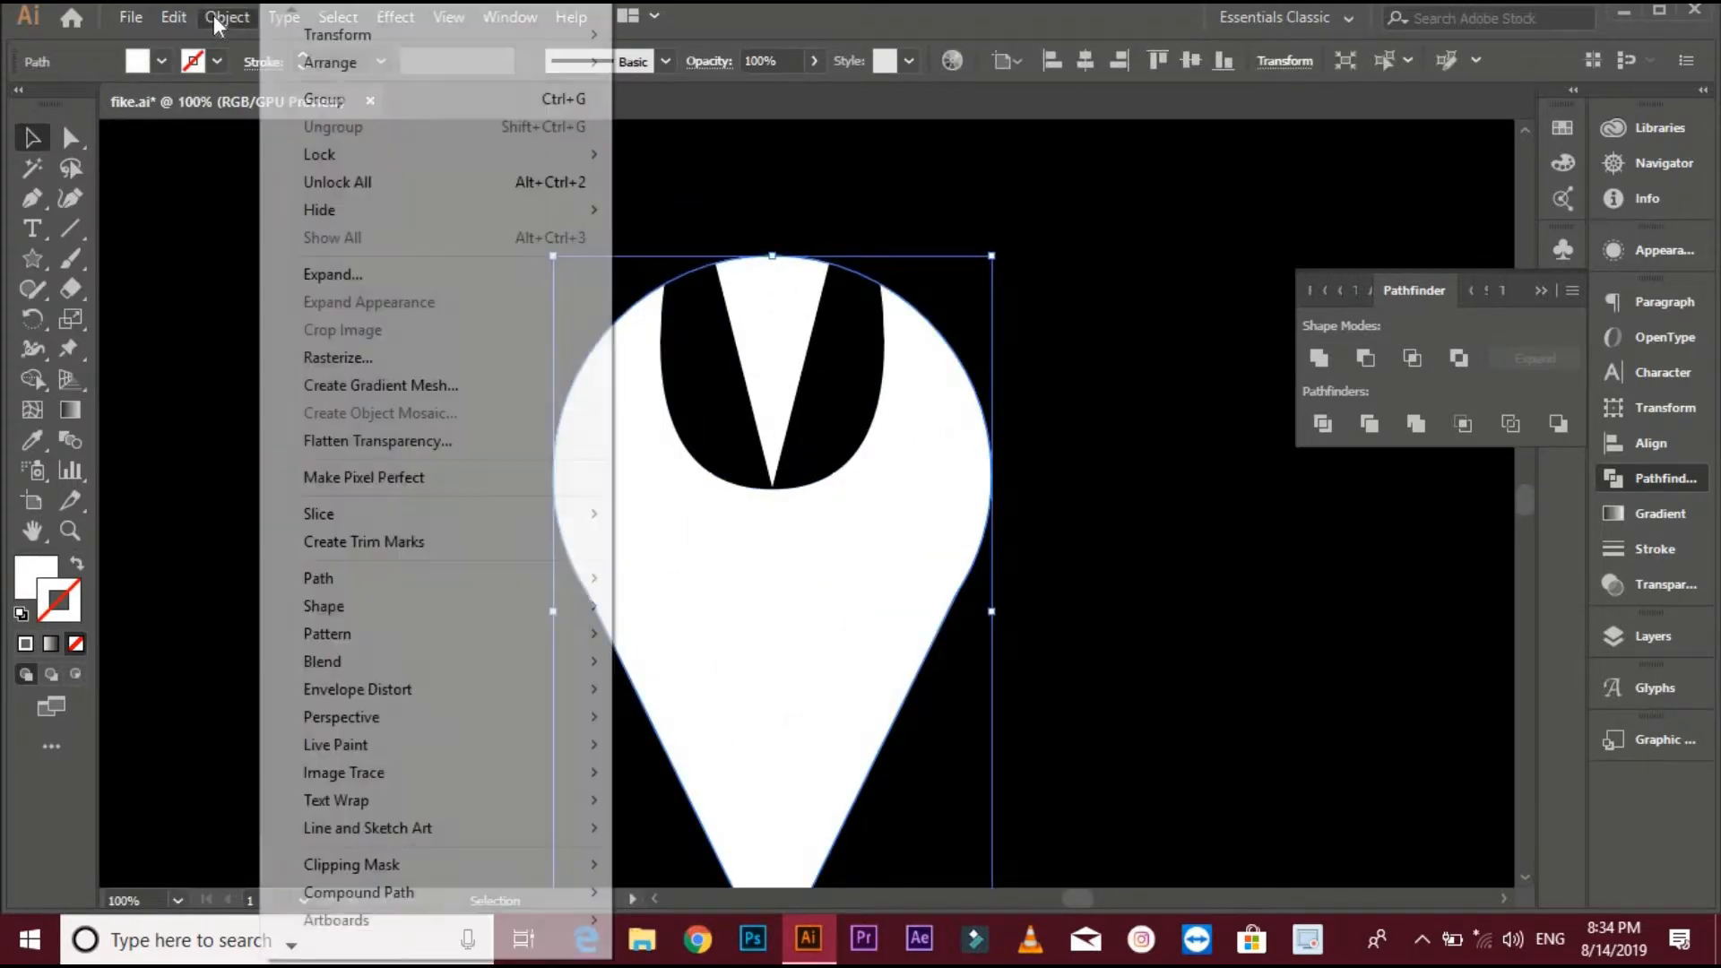
{"action": "mouse_move", "coordinate": [432, 150]}
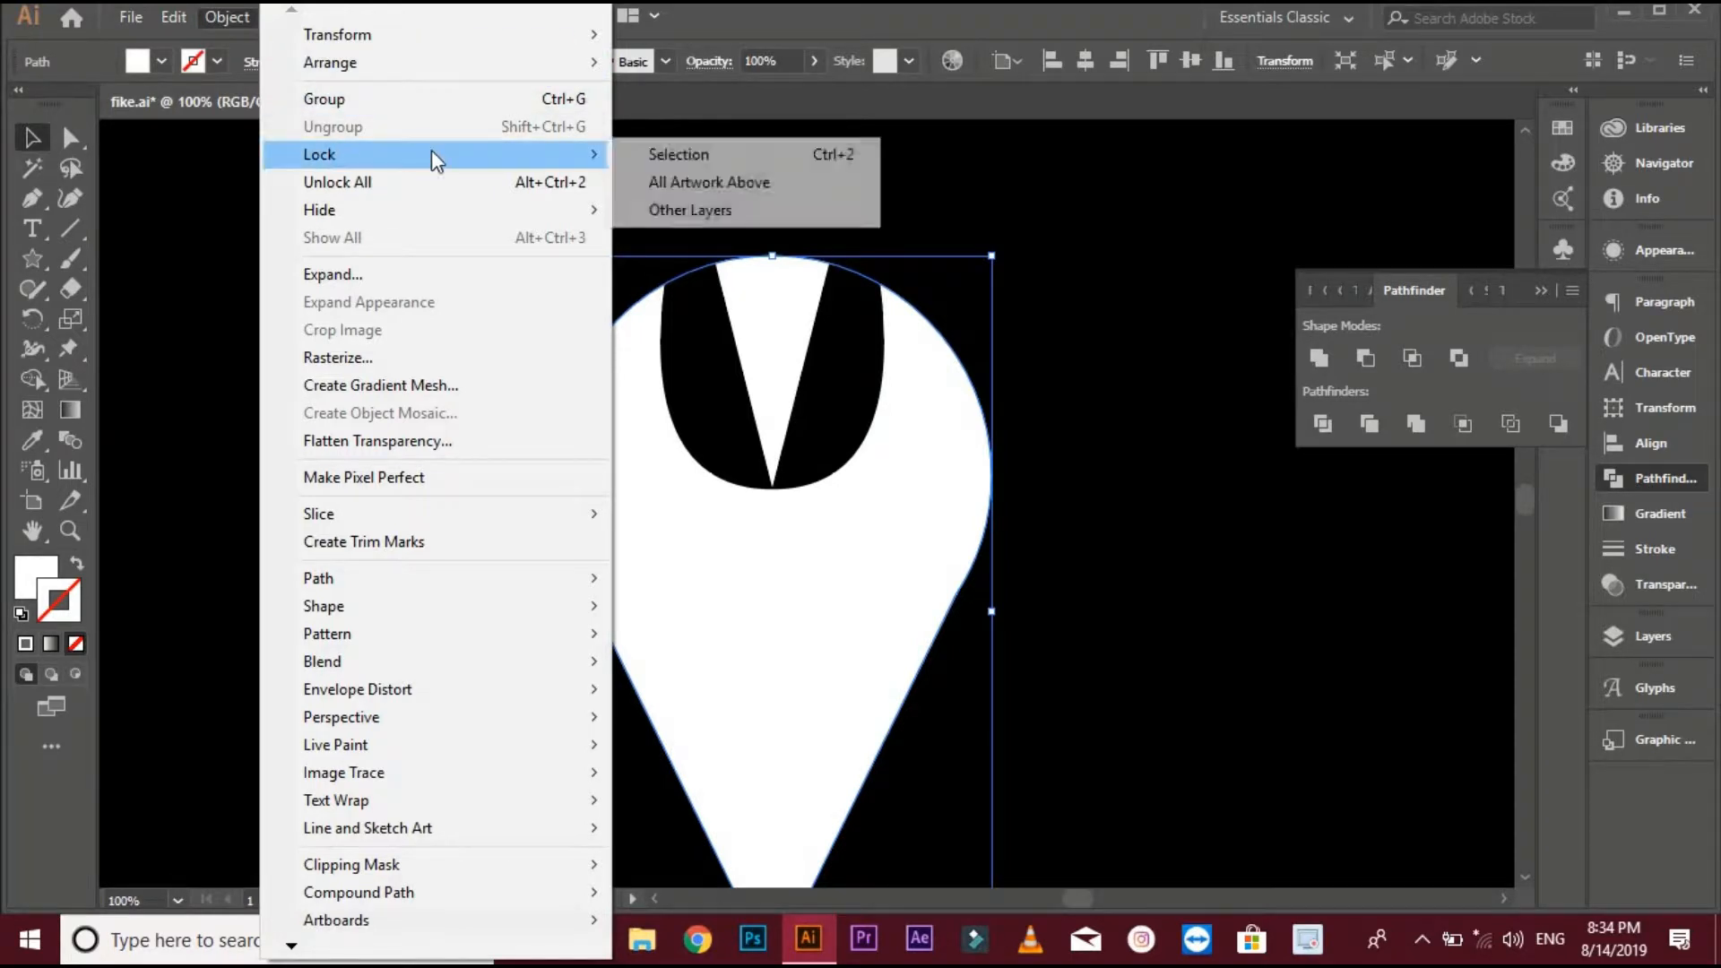
{"action": "left_click", "coordinate": [615, 153]}
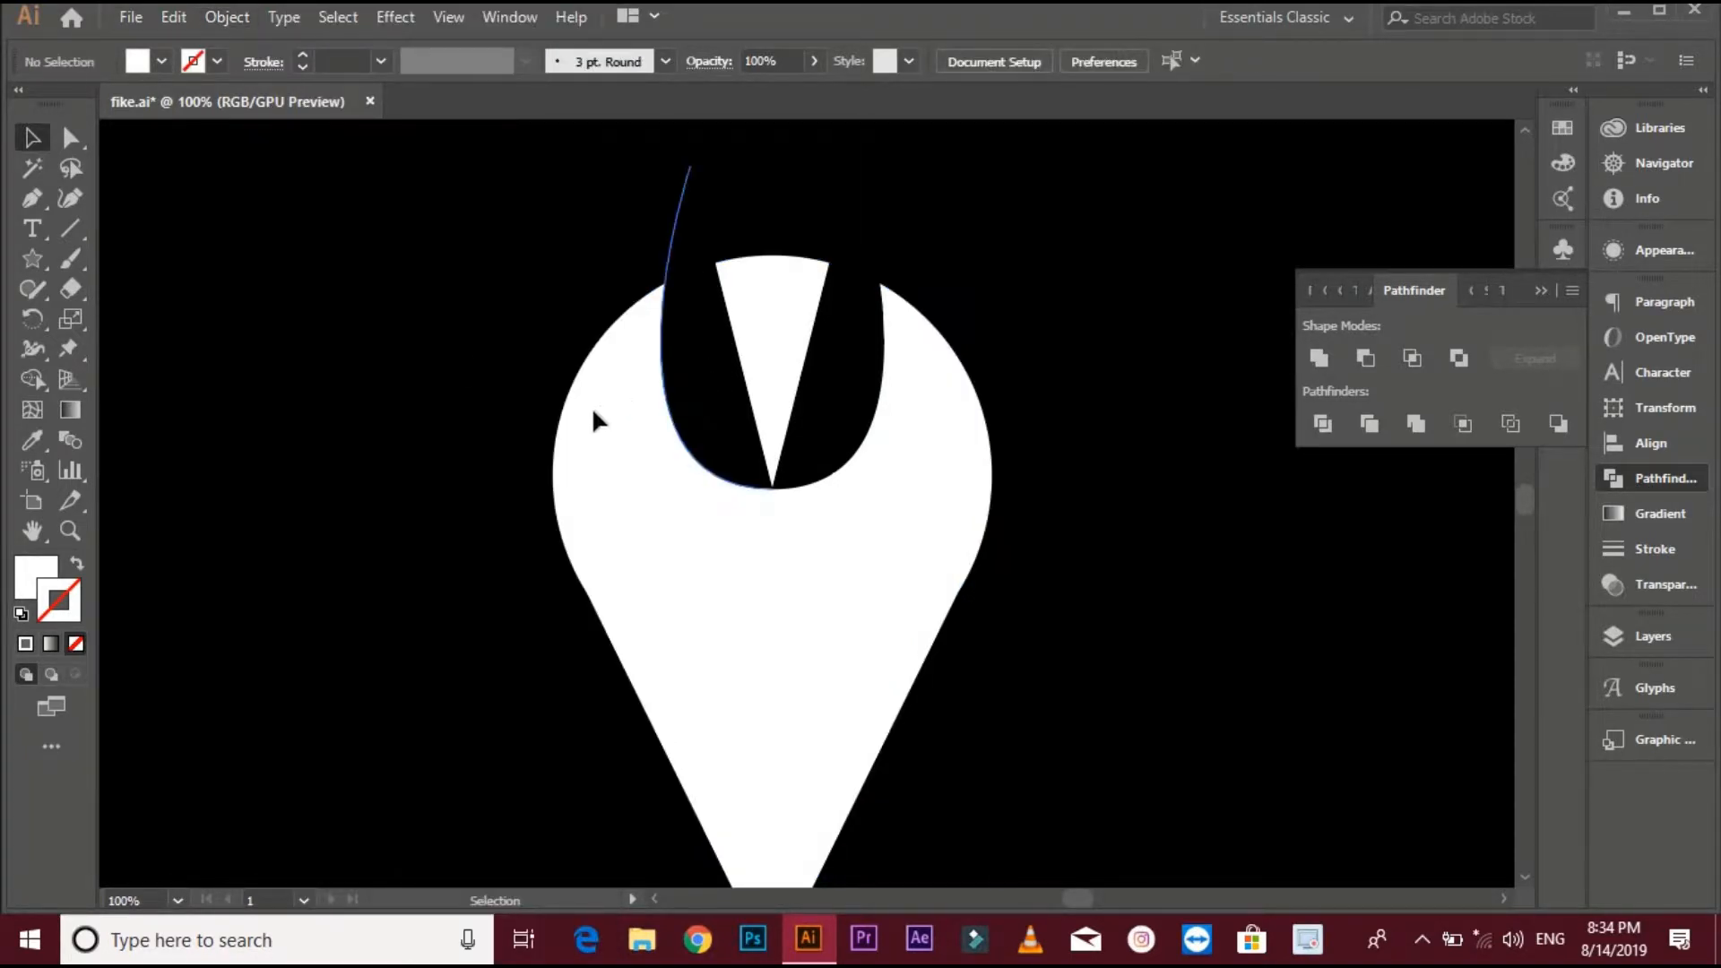
- Join the two black curved shapes at their meeting bottom anchors into one path
{"action": "left_click", "coordinate": [74, 139]}
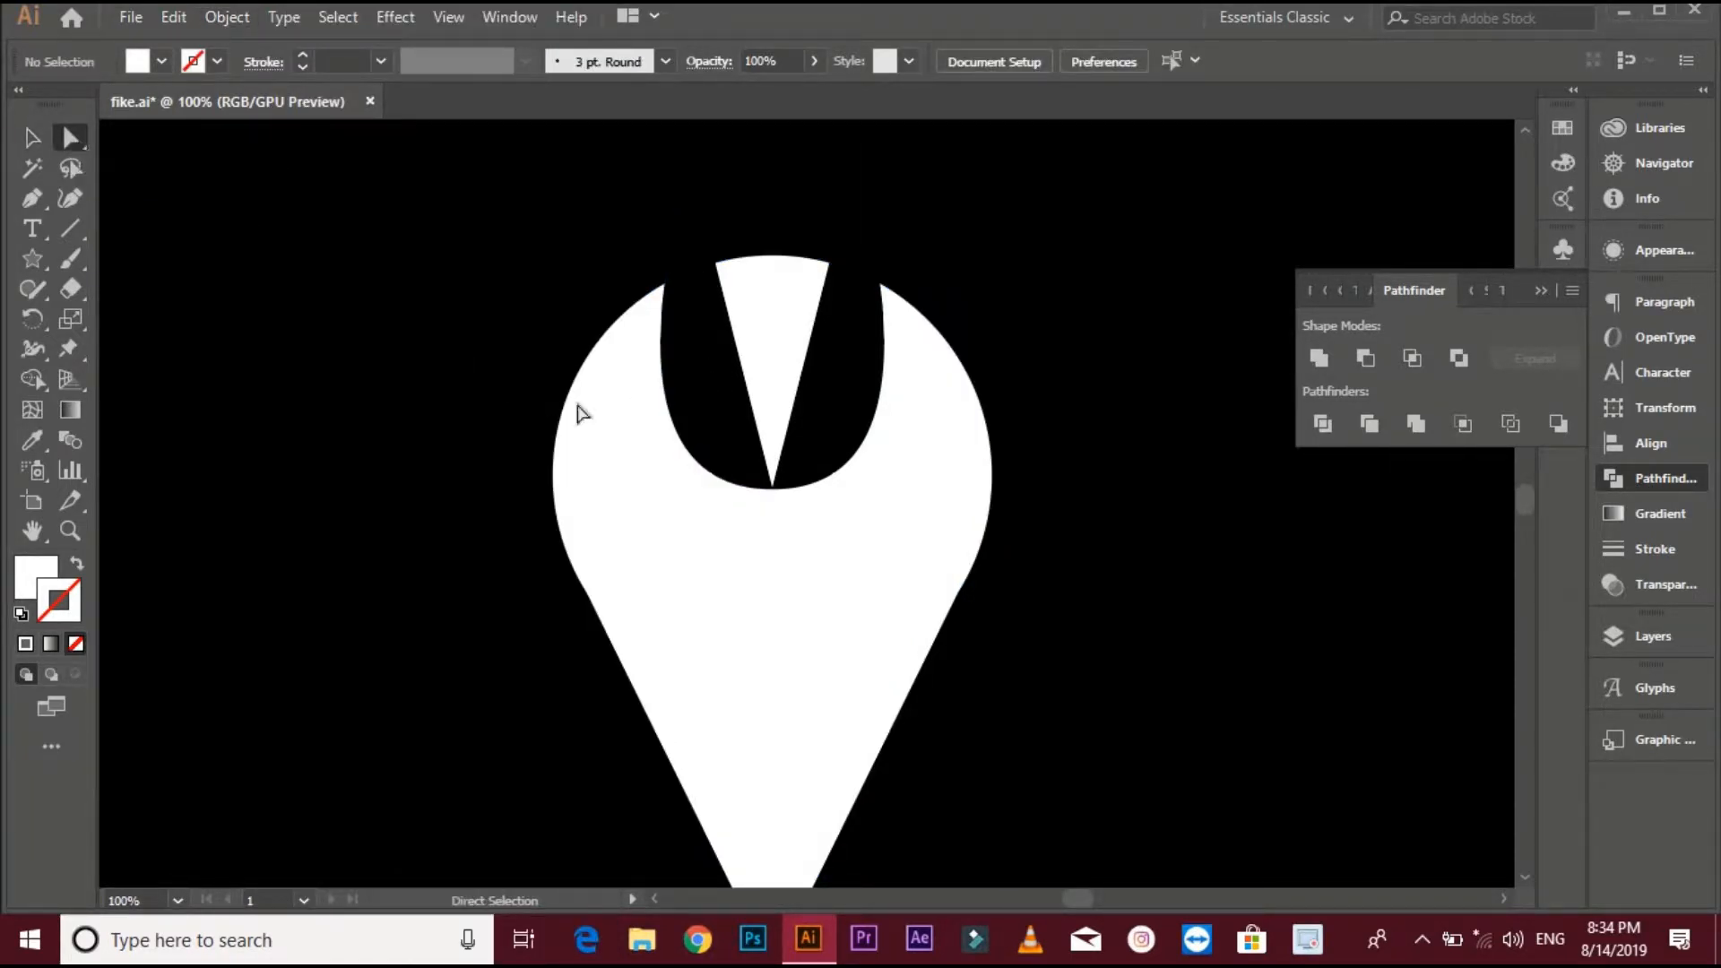
{"action": "left_click_drag", "start_coordinate": [735, 520], "coordinate": [817, 468]}
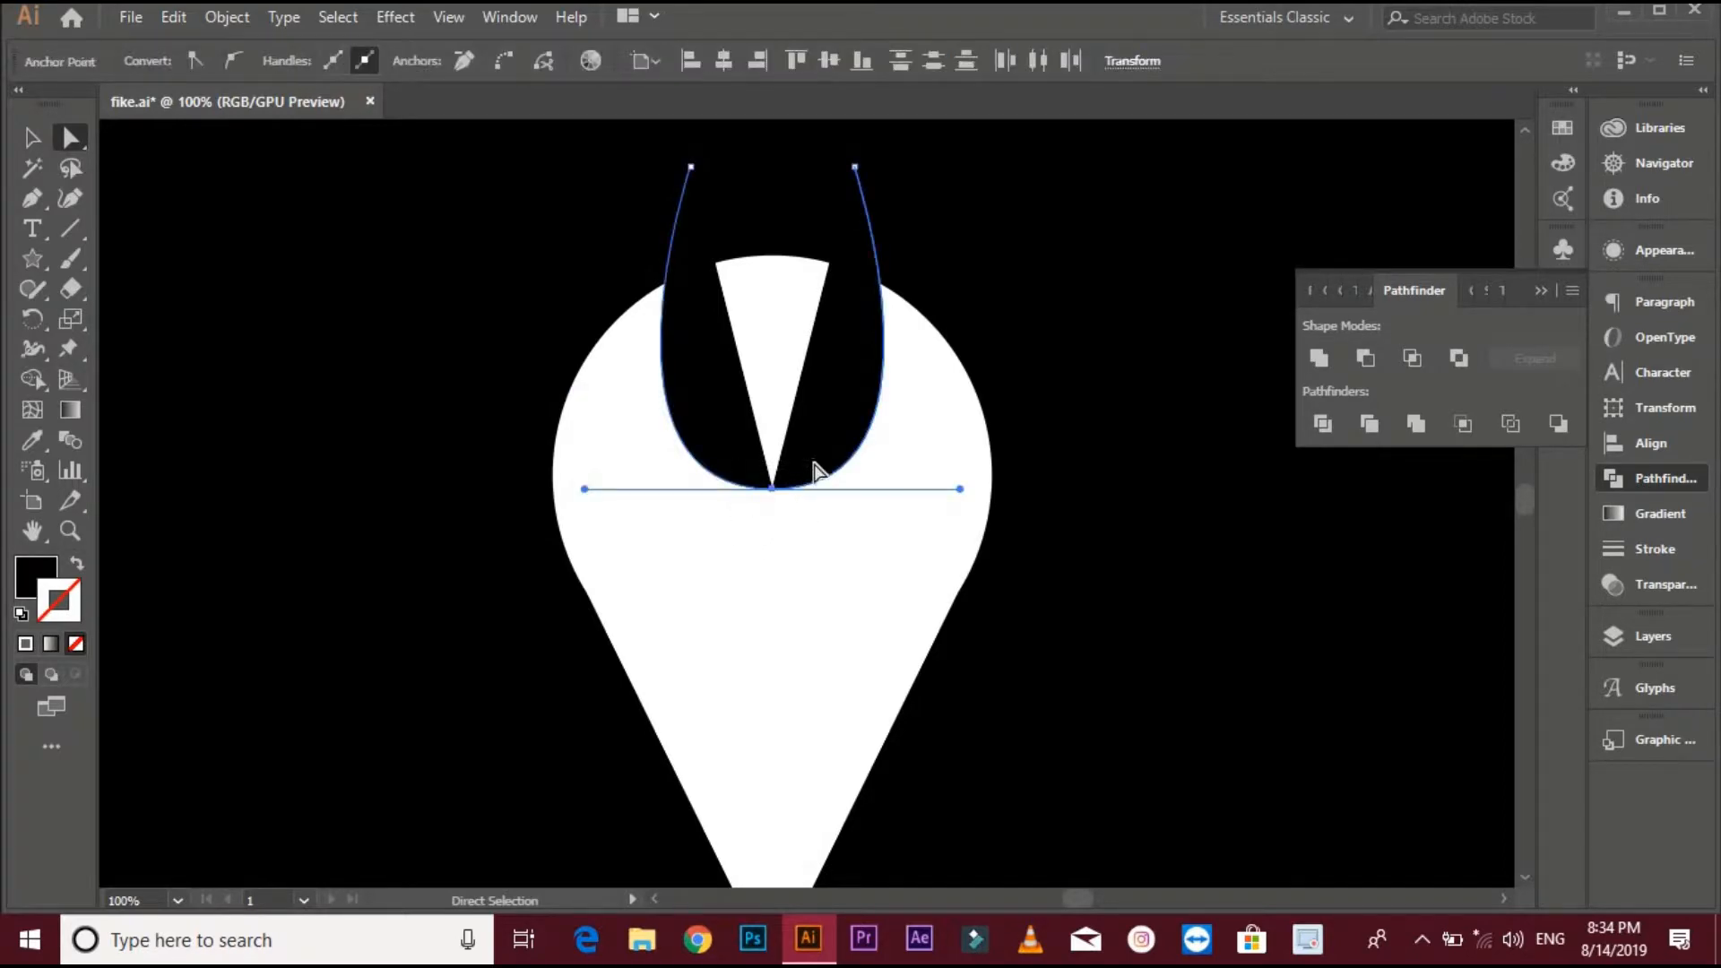
{"action": "right_click", "coordinate": [774, 491]}
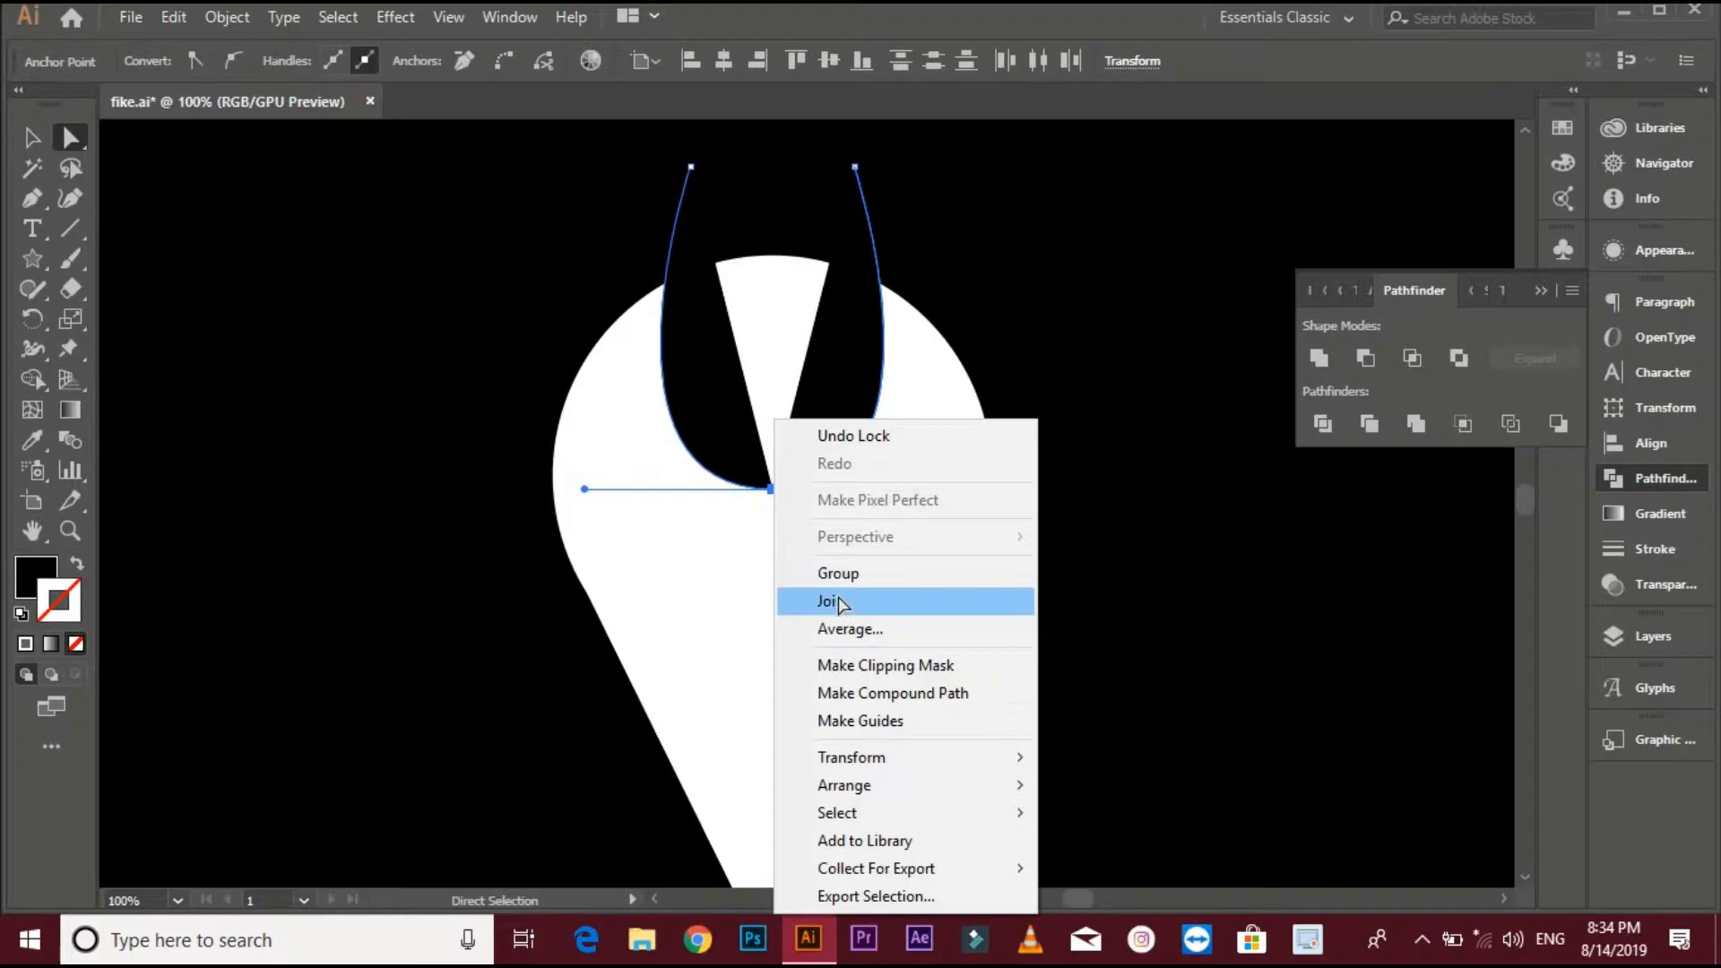
{"action": "left_click", "coordinate": [835, 601]}
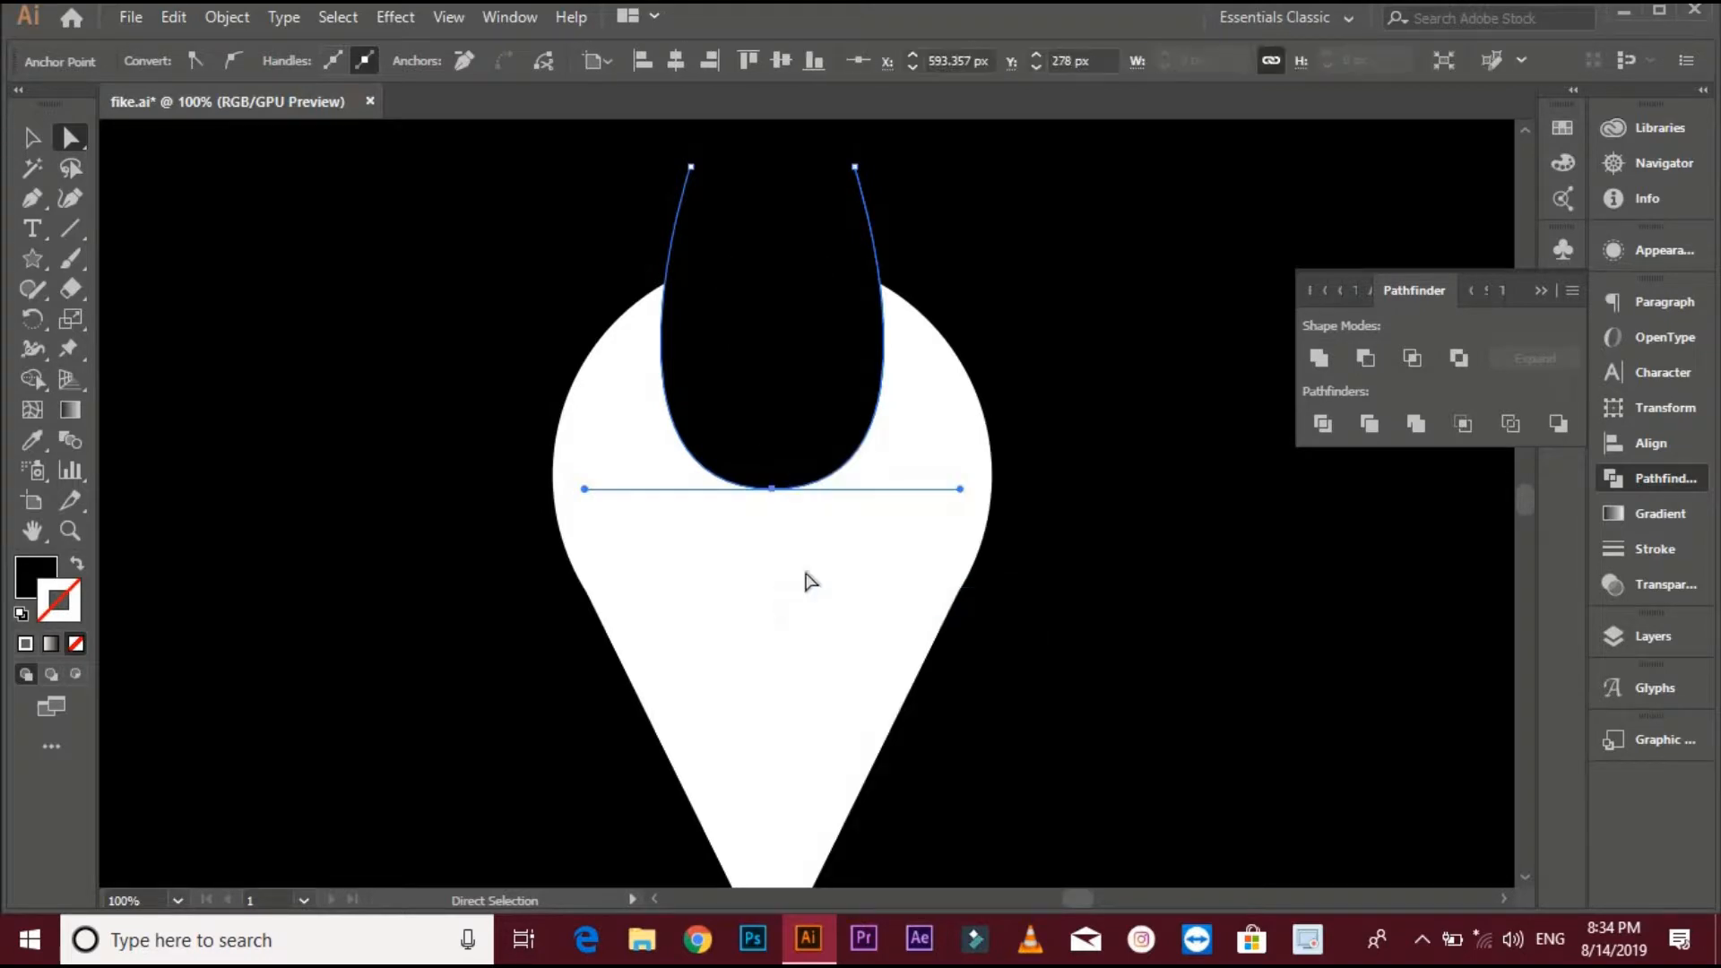
- Unlock all objects on the artboard
{"action": "left_click", "coordinate": [226, 17]}
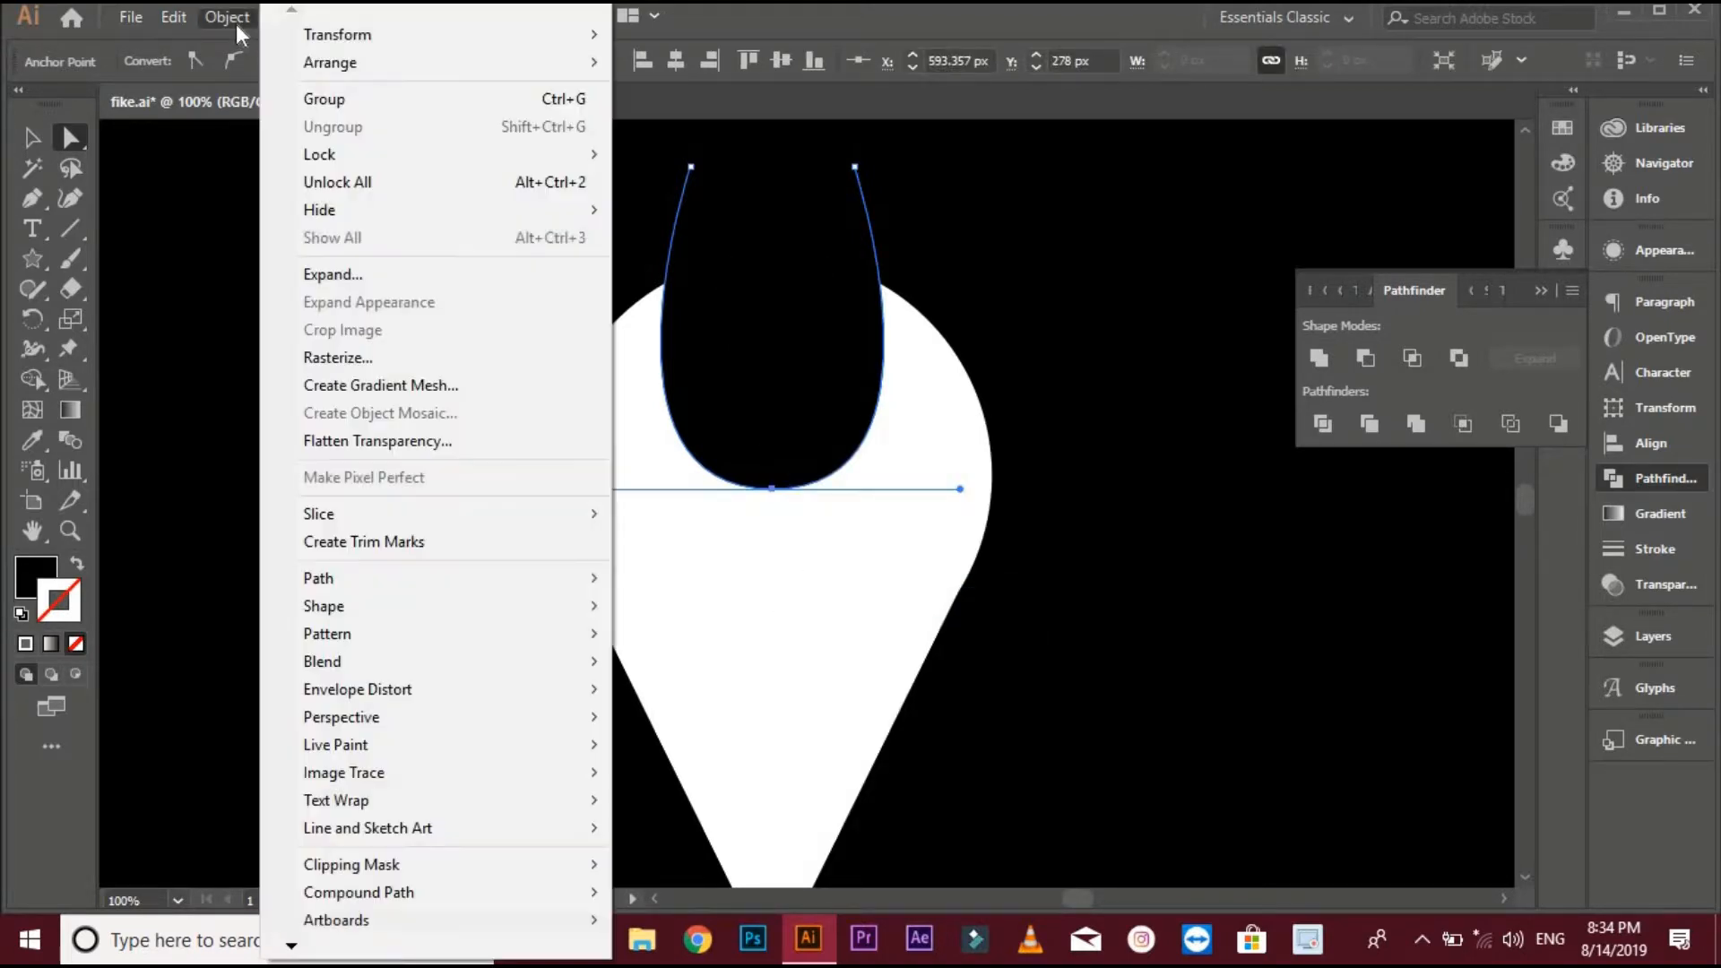
{"action": "left_click", "coordinate": [339, 182]}
{"action": "scroll", "coordinate": [562, 296], "scroll_direction": "down", "scroll_amount": 2}
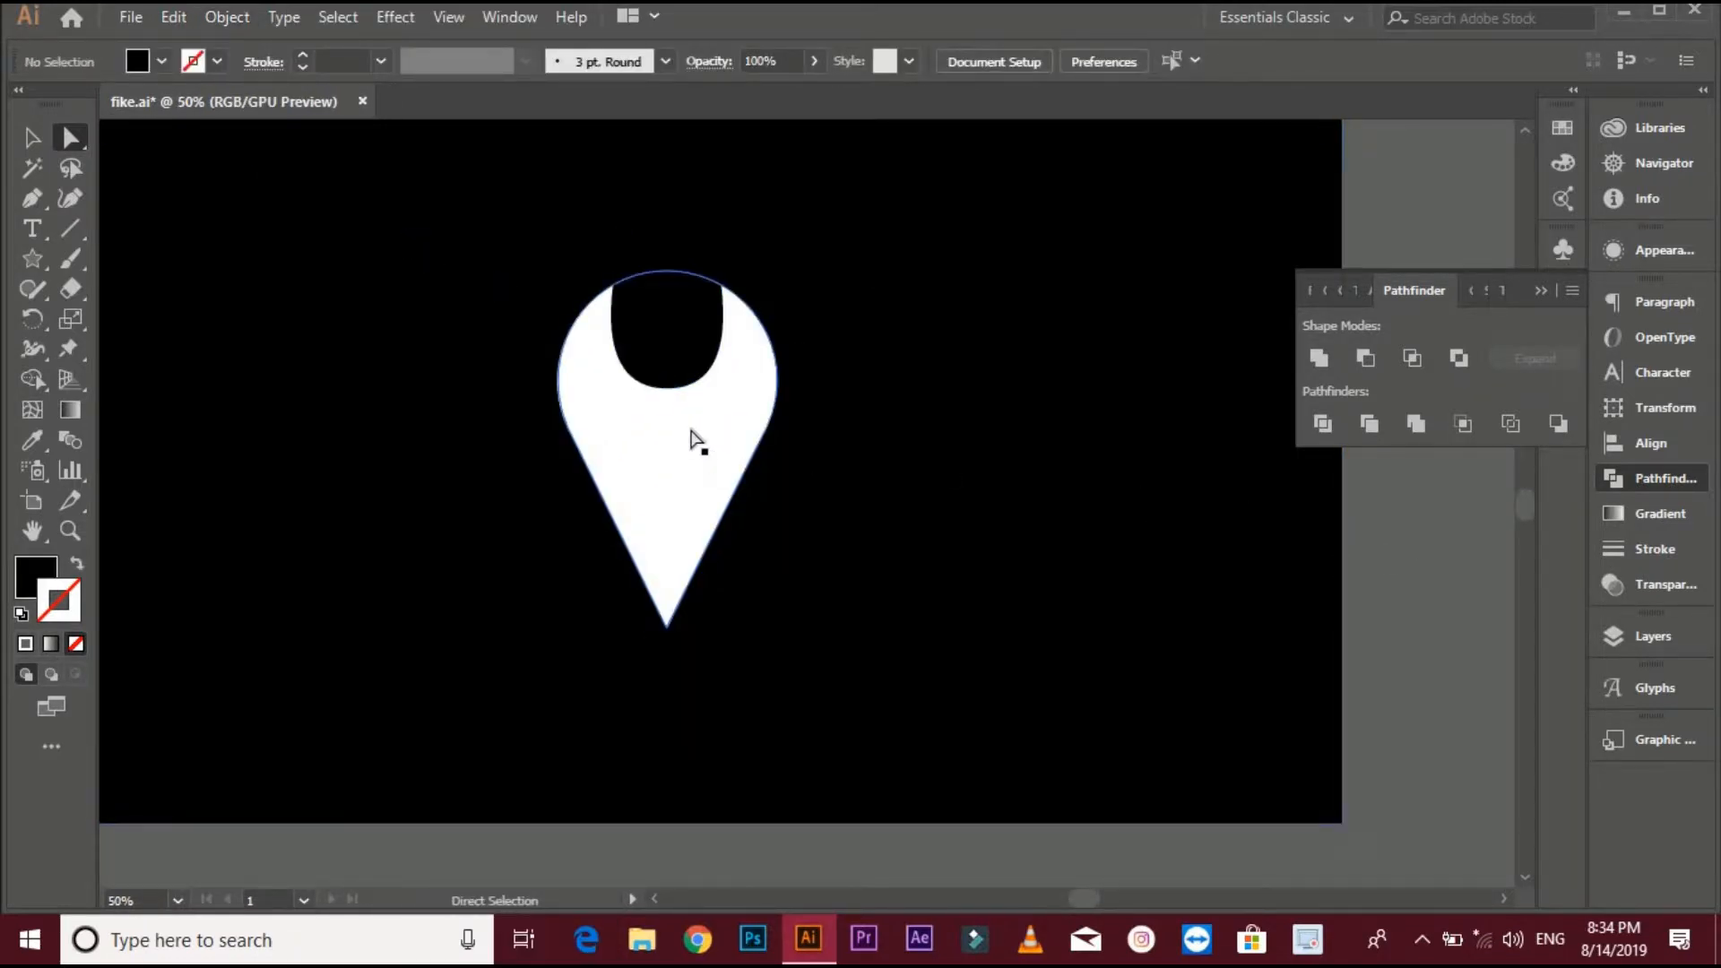
{"action": "left_click", "coordinate": [694, 439]}
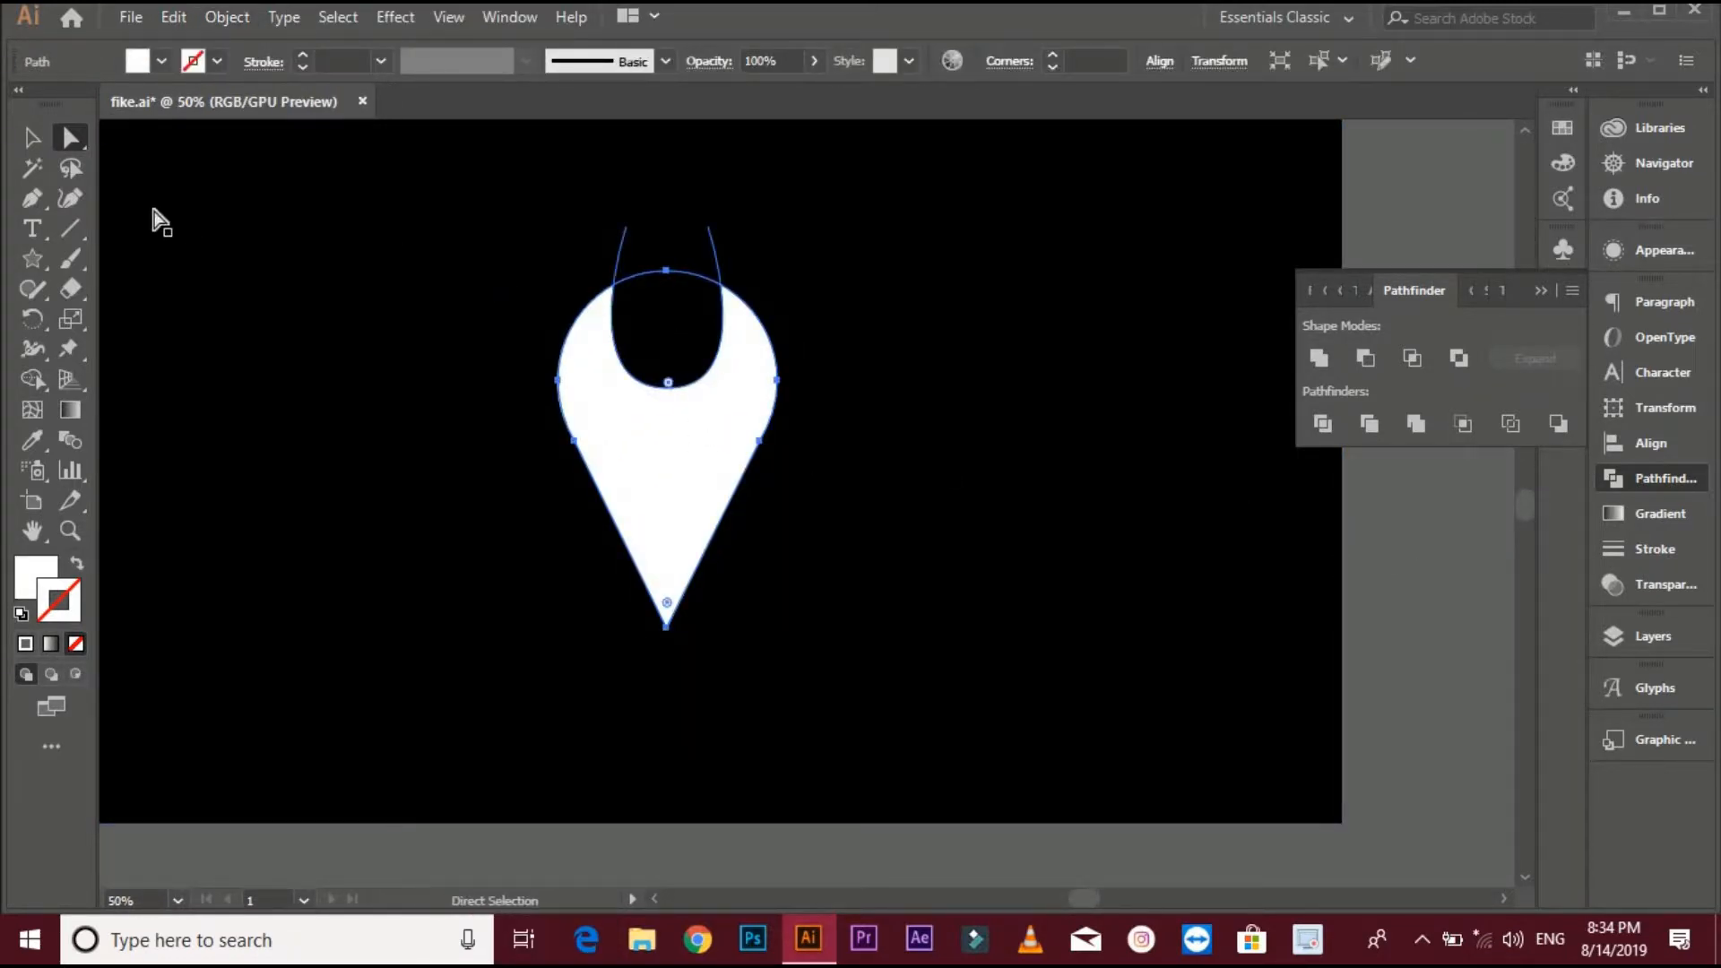
{"action": "left_click", "coordinate": [33, 139]}
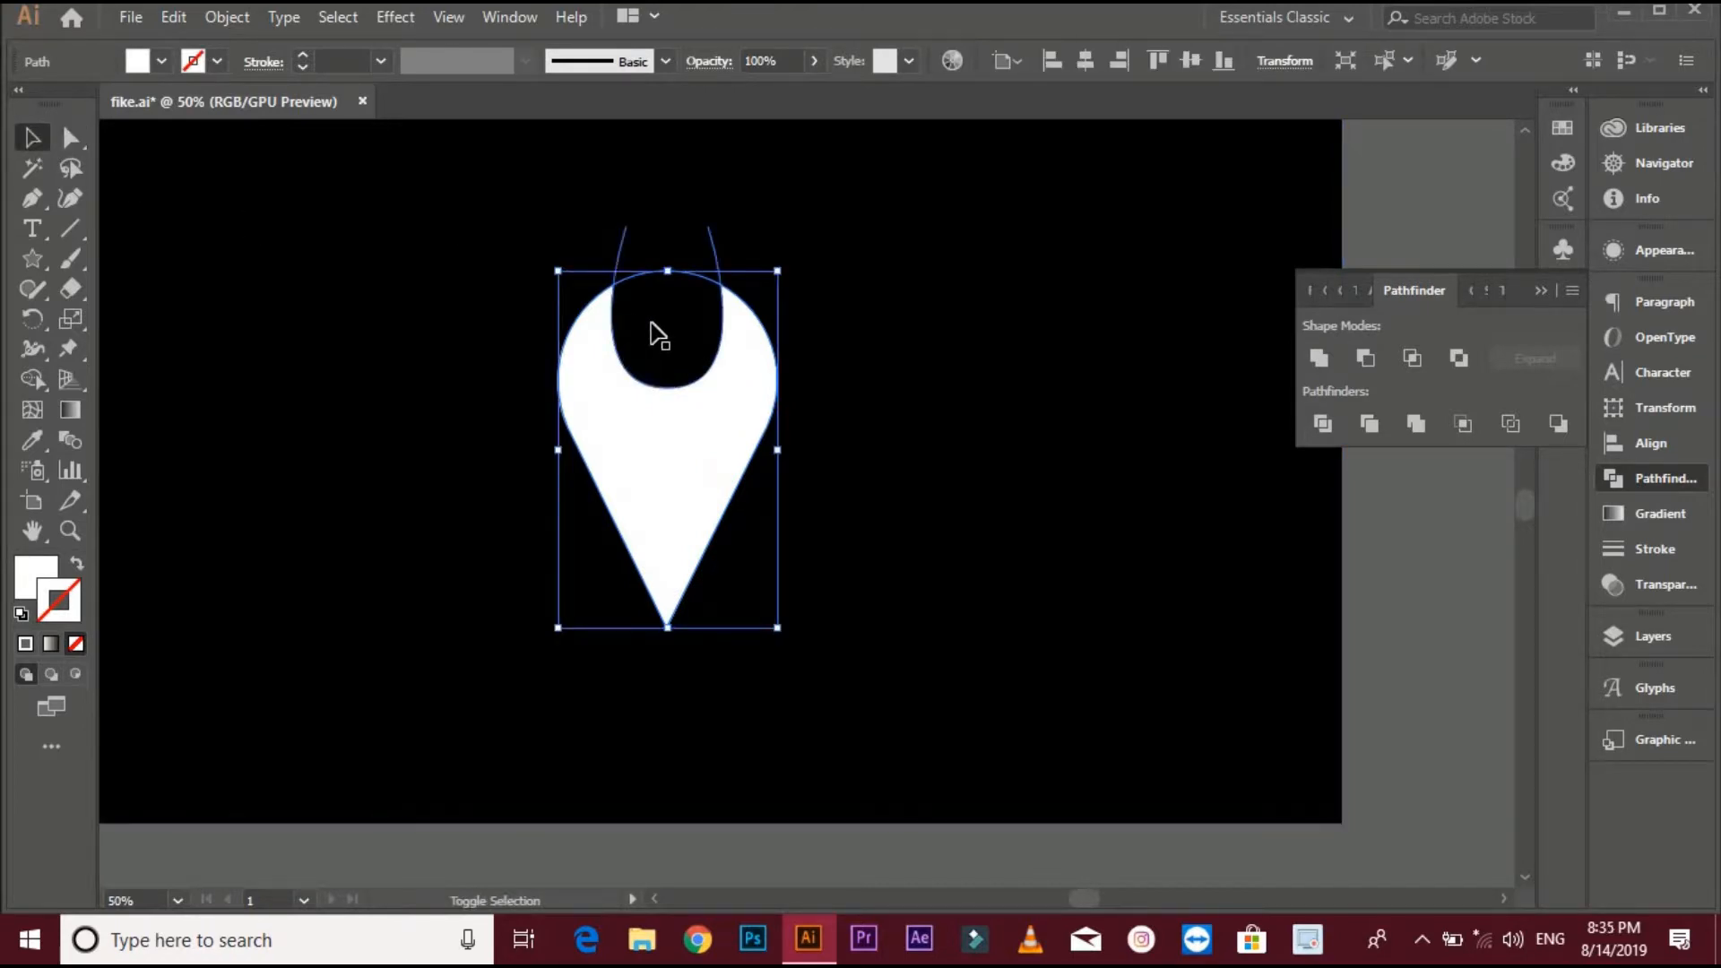
{"action": "left_click", "coordinate": [656, 334], "text": "shift"}
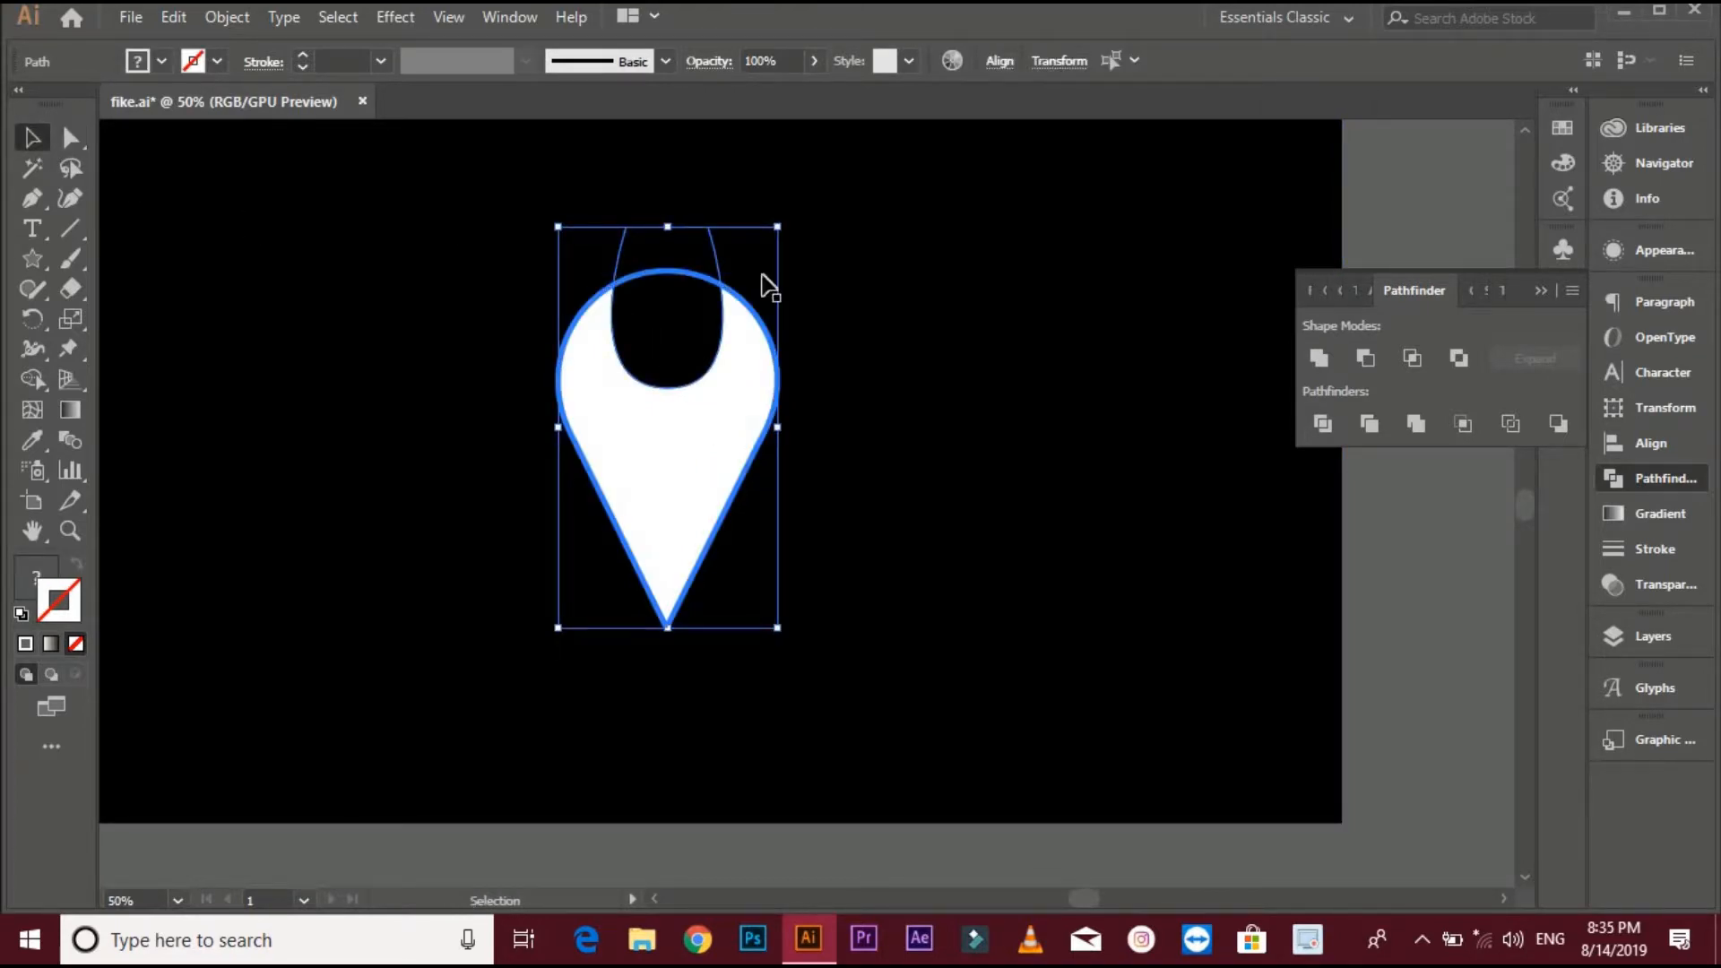
{"action": "left_click", "coordinate": [993, 68]}
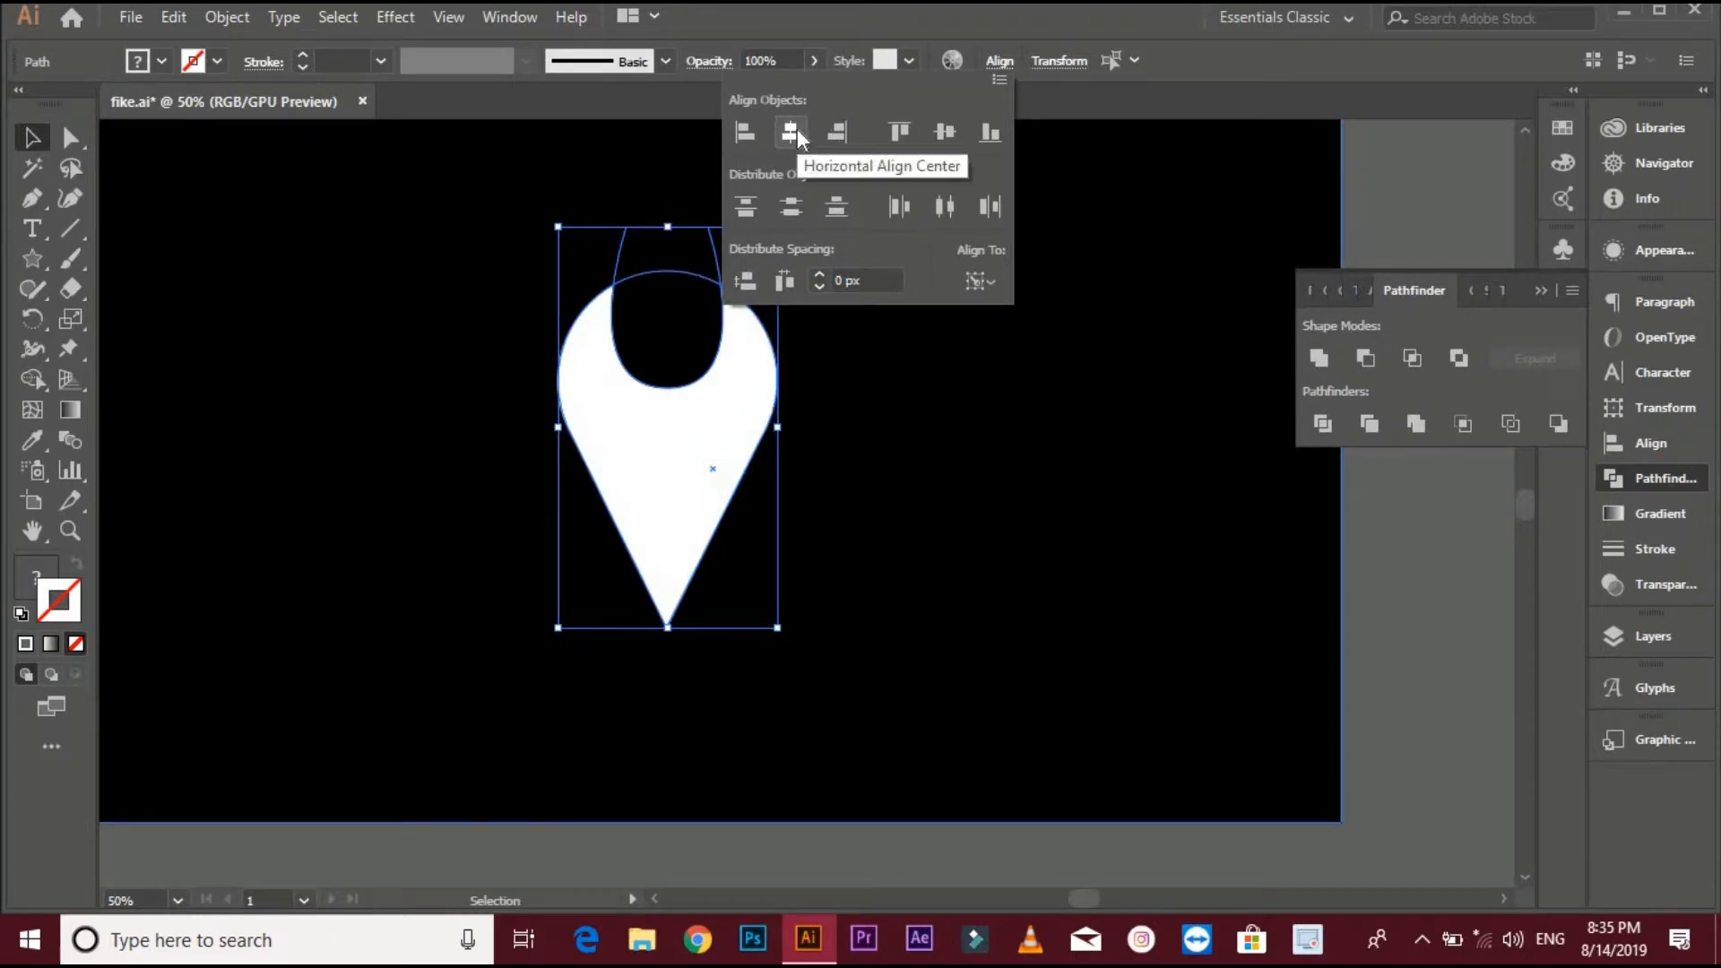
{"action": "left_click", "coordinate": [1386, 566]}
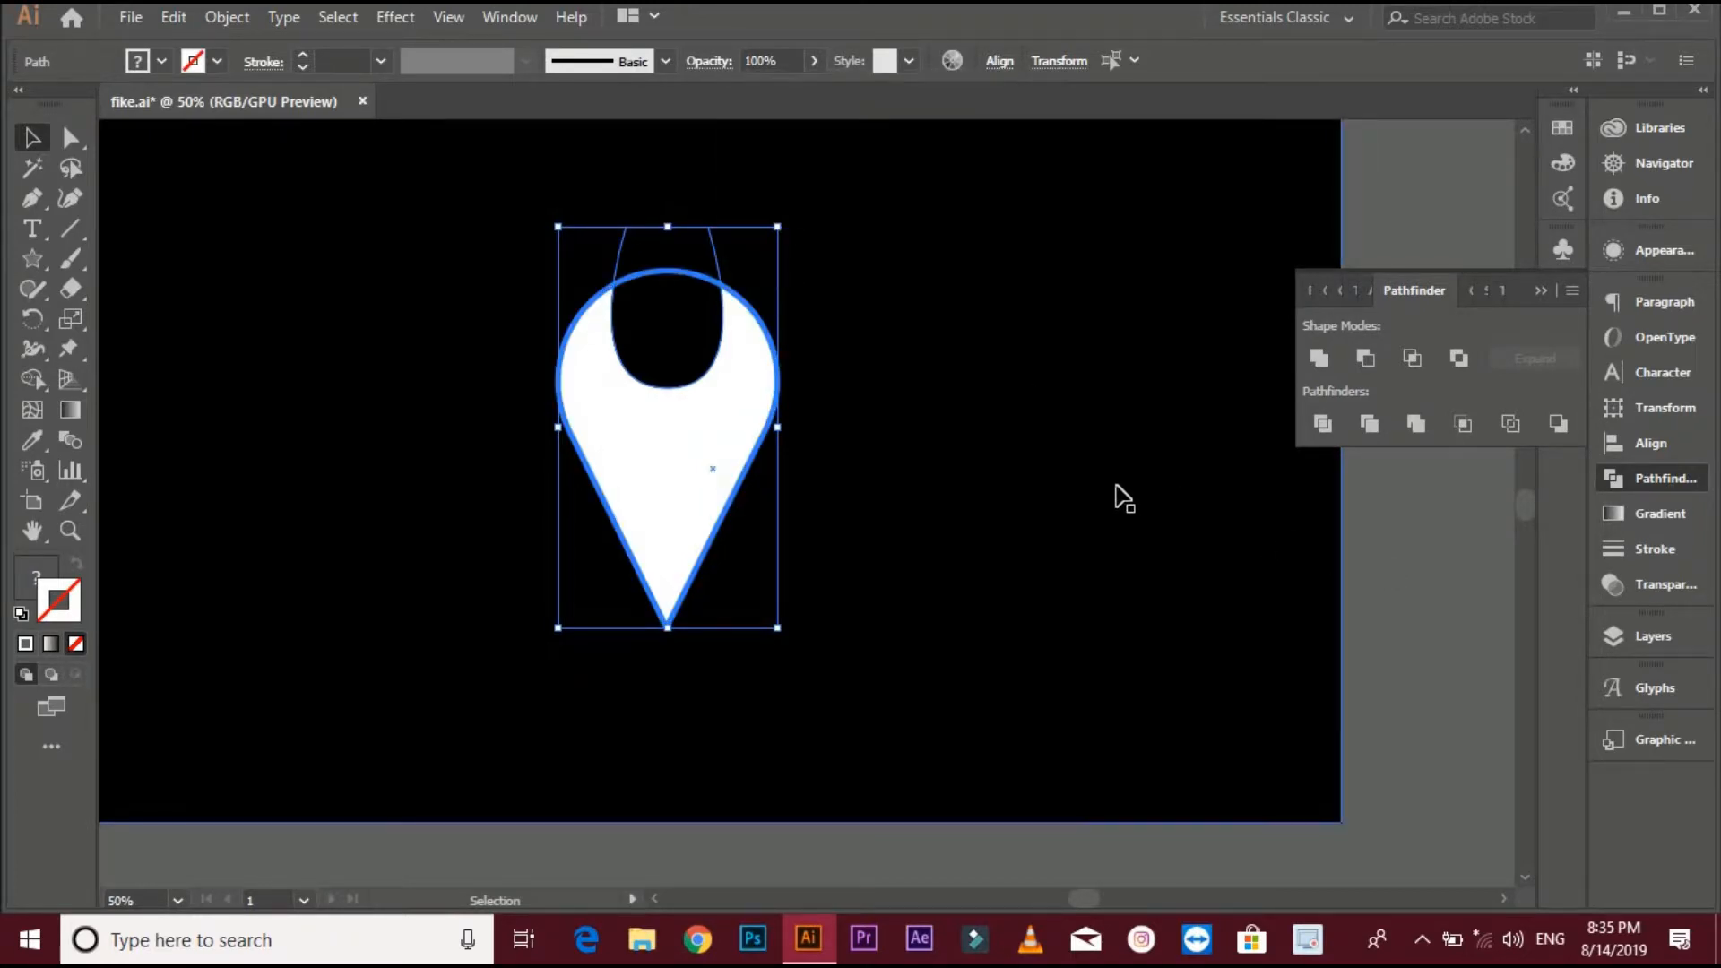
{"action": "left_click", "coordinate": [1409, 548]}
{"action": "key", "text": "space"}
{"action": "left_click_drag", "start_coordinate": [1405, 546], "coordinate": [1458, 565]}
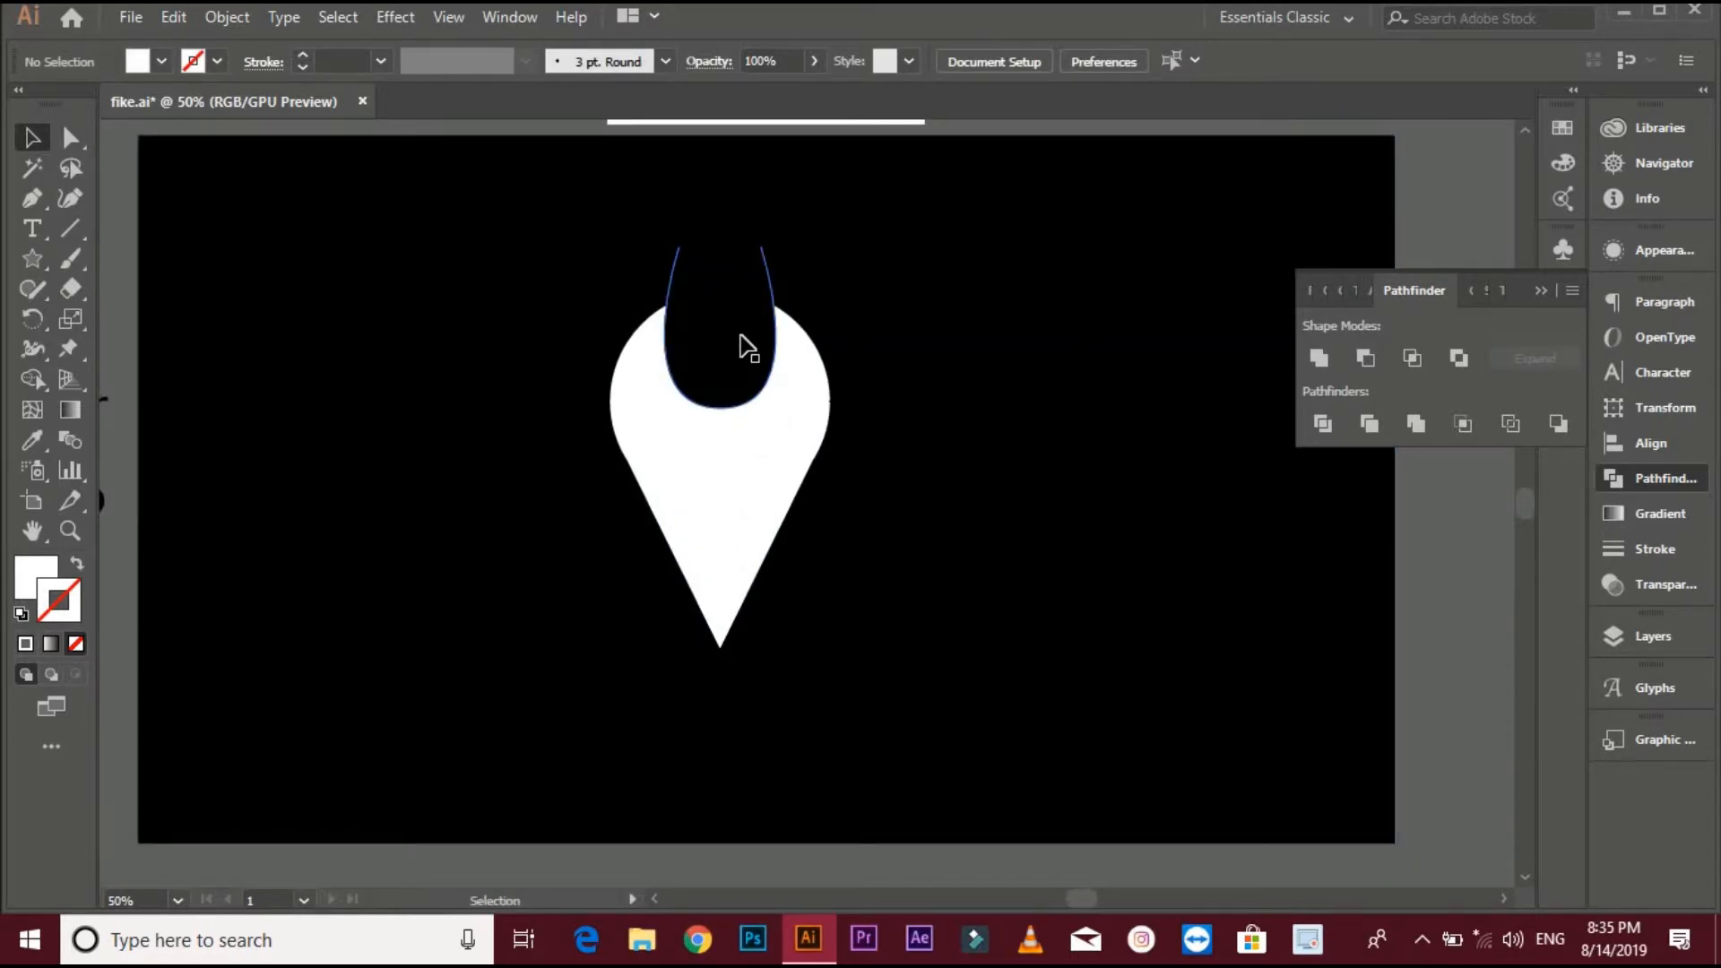
- Select the black notch shape together with the pin and cut it out with Minus Front
{"action": "left_click_drag", "start_coordinate": [751, 345], "coordinate": [741, 383]}
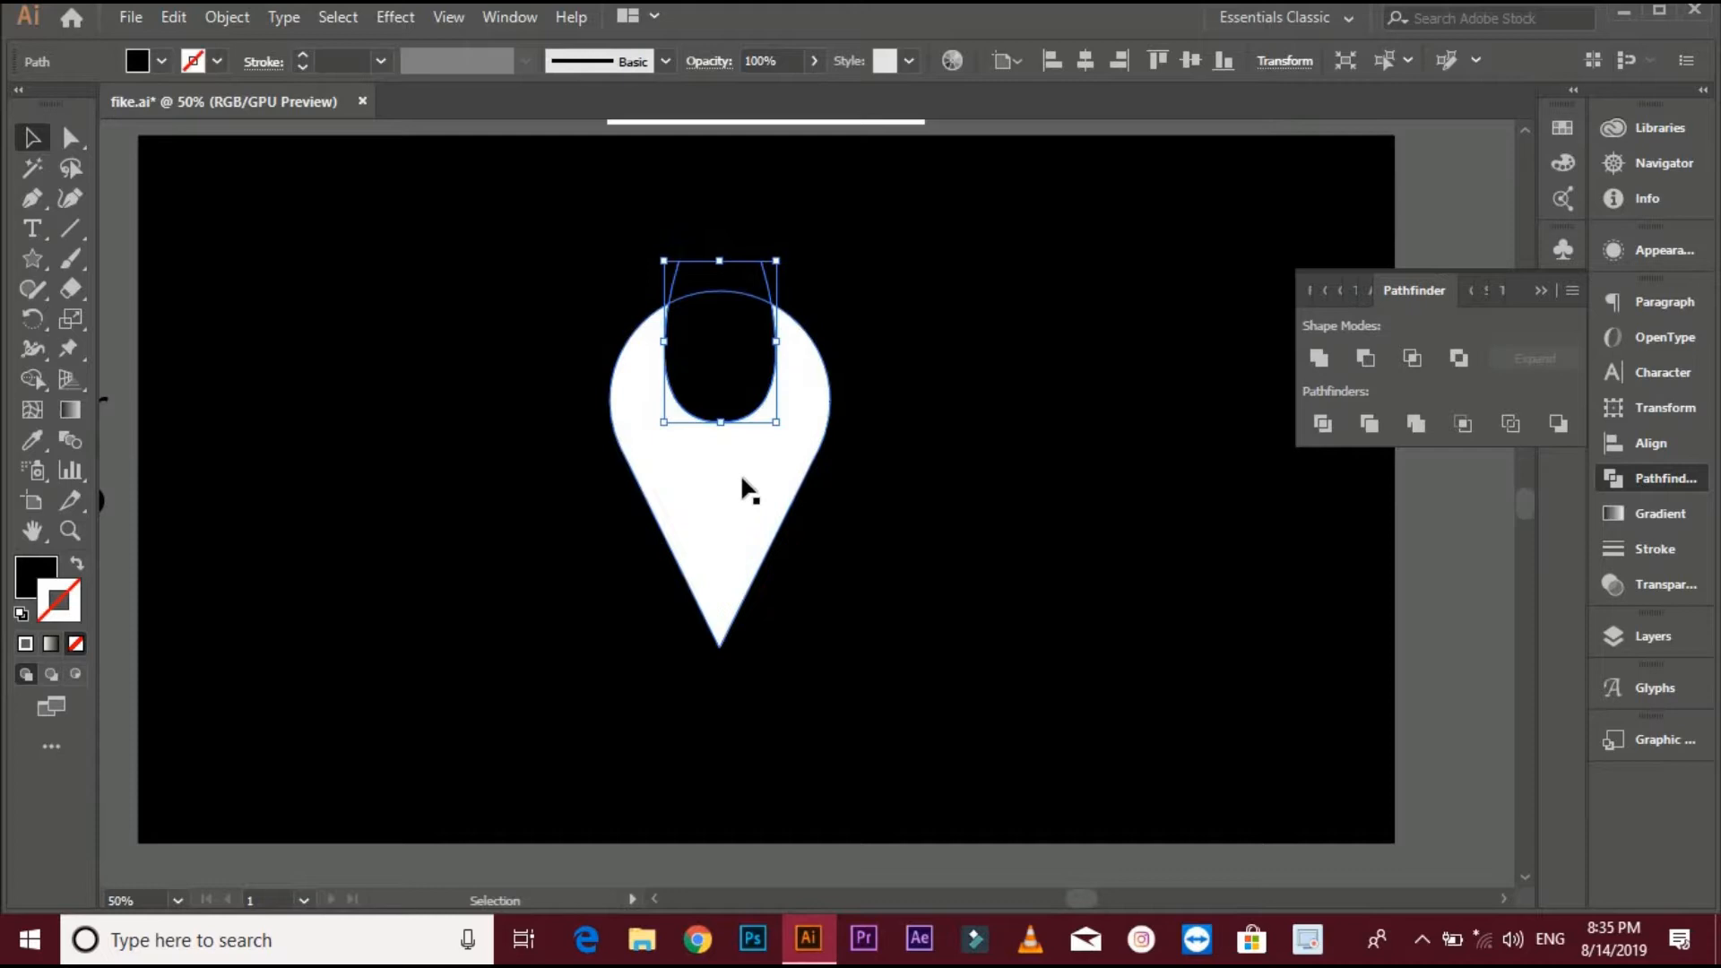
{"action": "left_click", "coordinate": [674, 459], "text": "shift"}
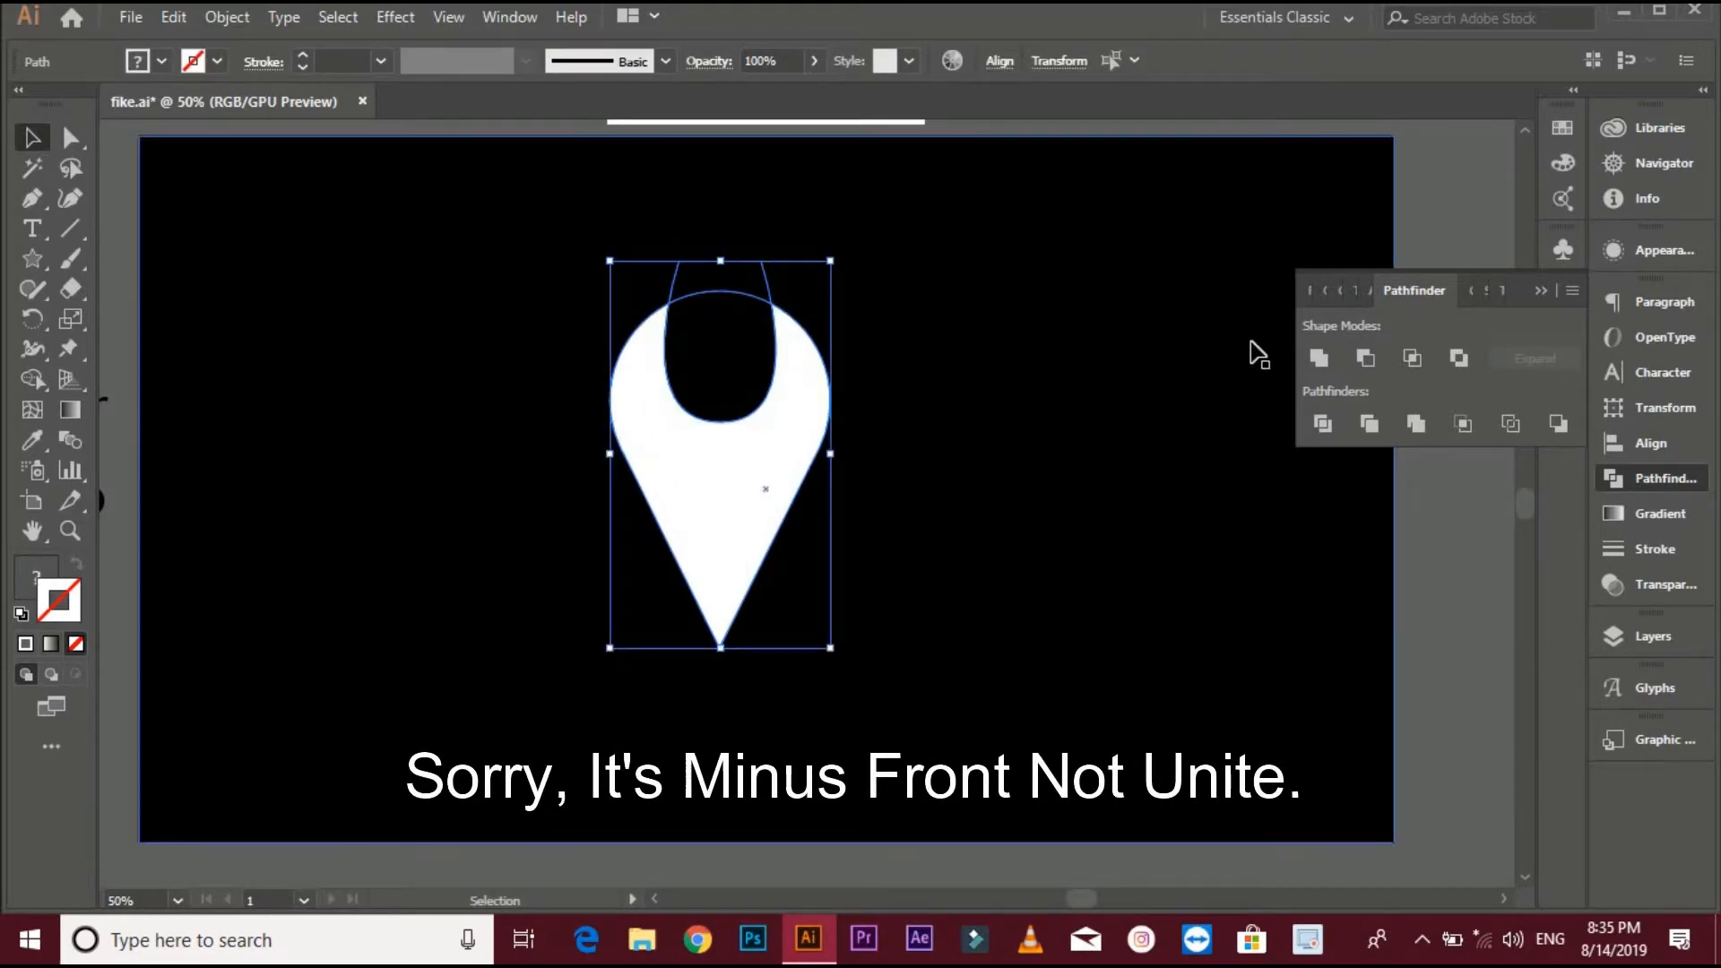
{"action": "left_click", "coordinate": [1365, 357]}
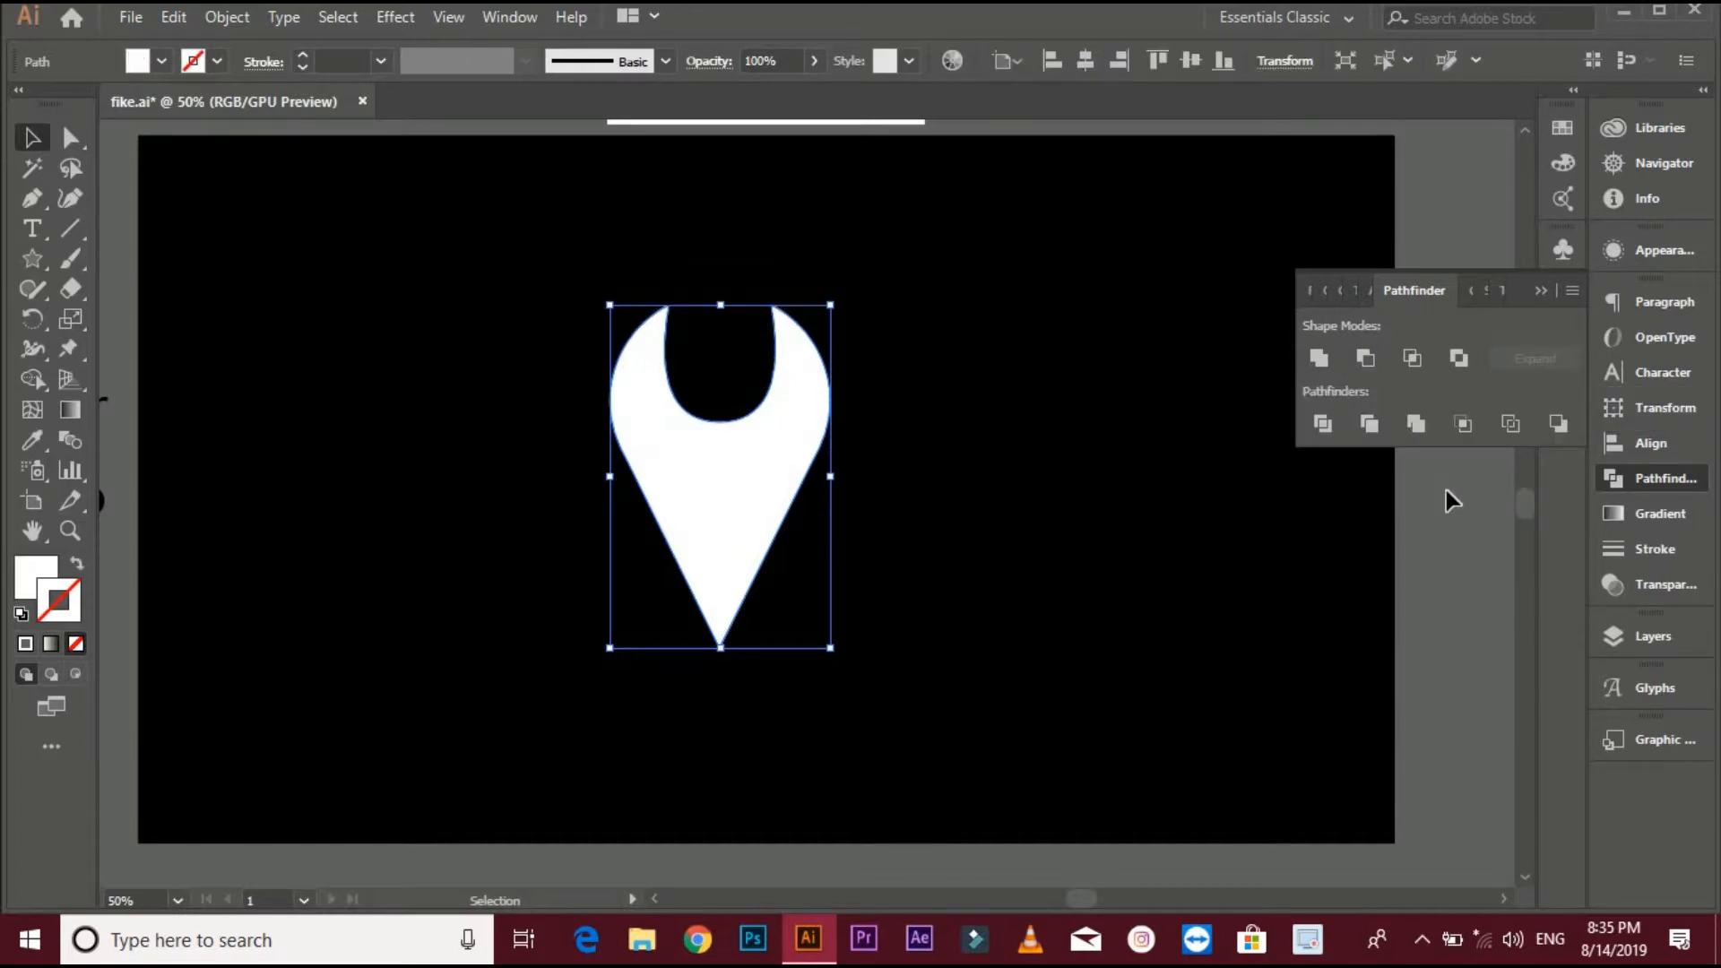
{"action": "left_click", "coordinate": [1460, 511]}
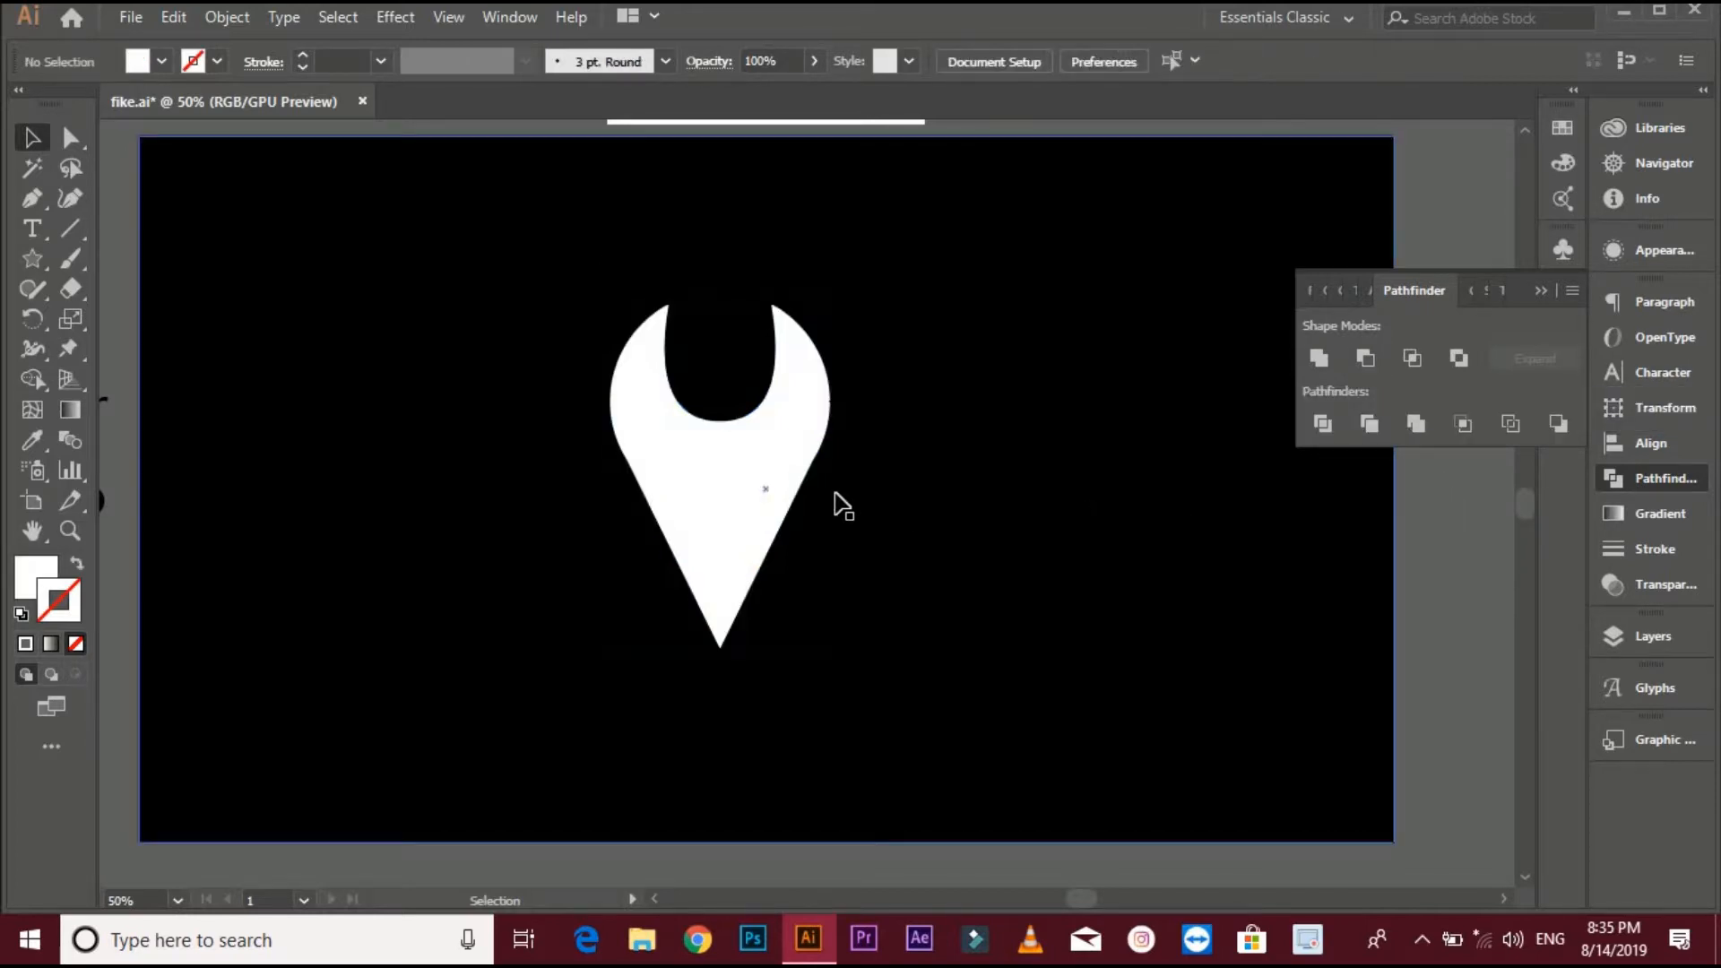
- Round the two top tips of the pin's notch with live corners of about 18 px
{"action": "left_click", "coordinate": [720, 463]}
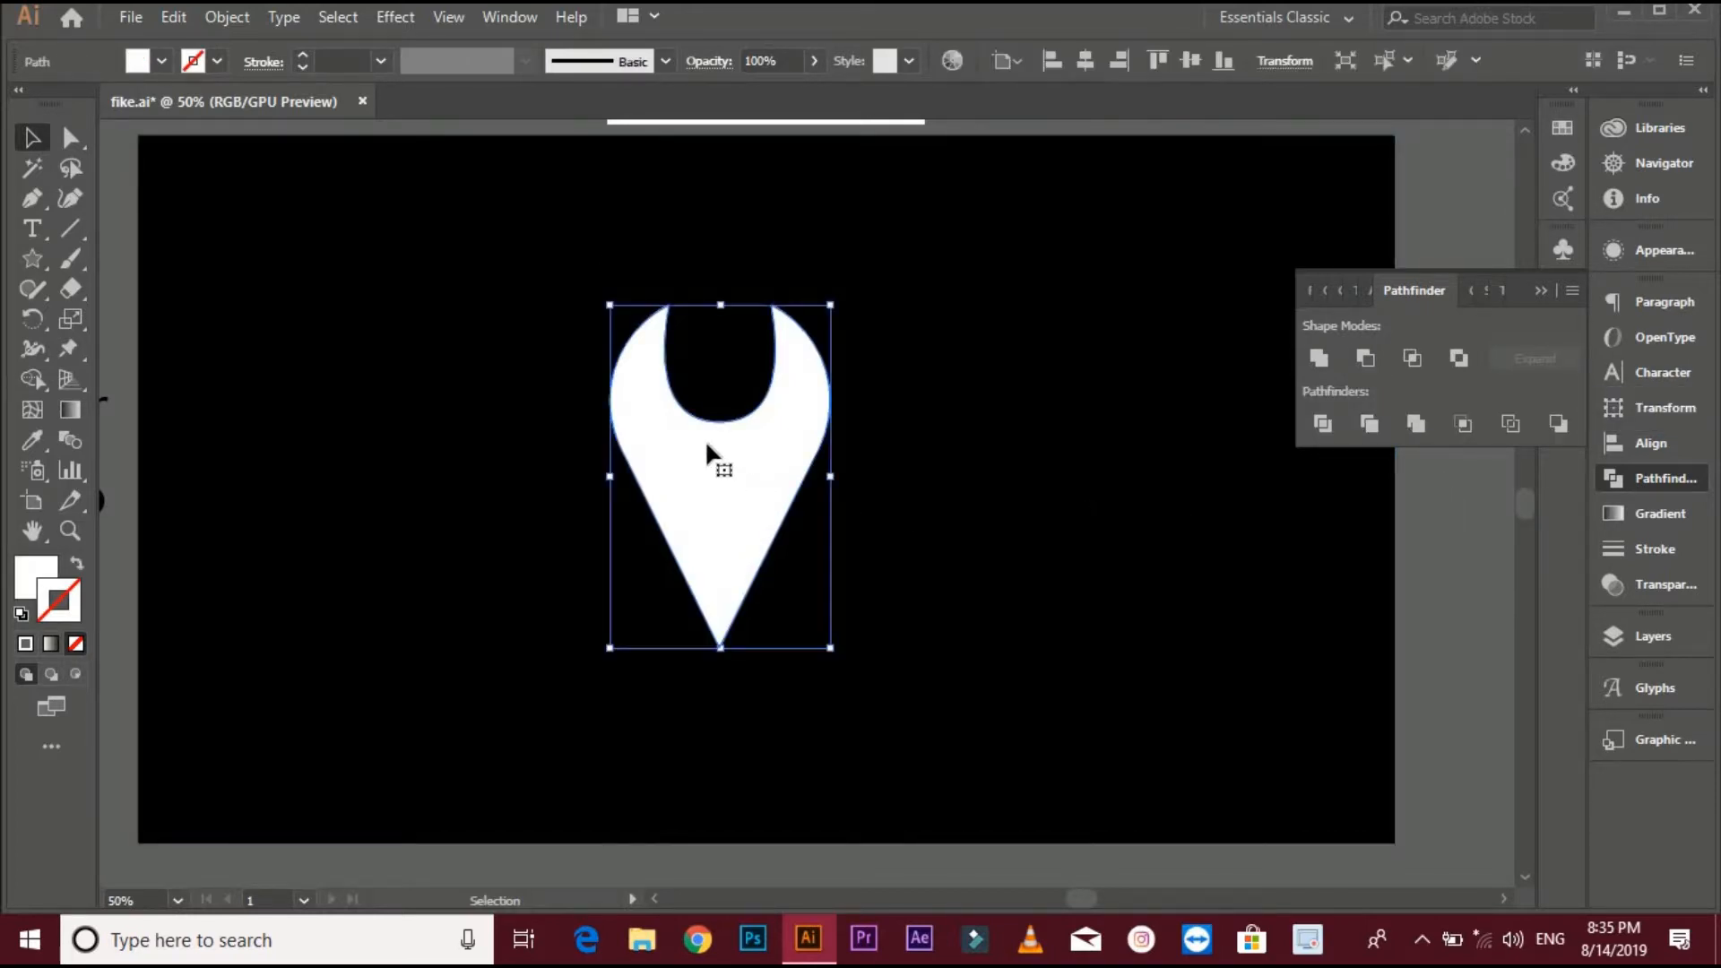
{"action": "left_click", "coordinate": [71, 138]}
{"action": "scroll", "coordinate": [672, 300], "scroll_direction": "up", "scroll_amount": 1}
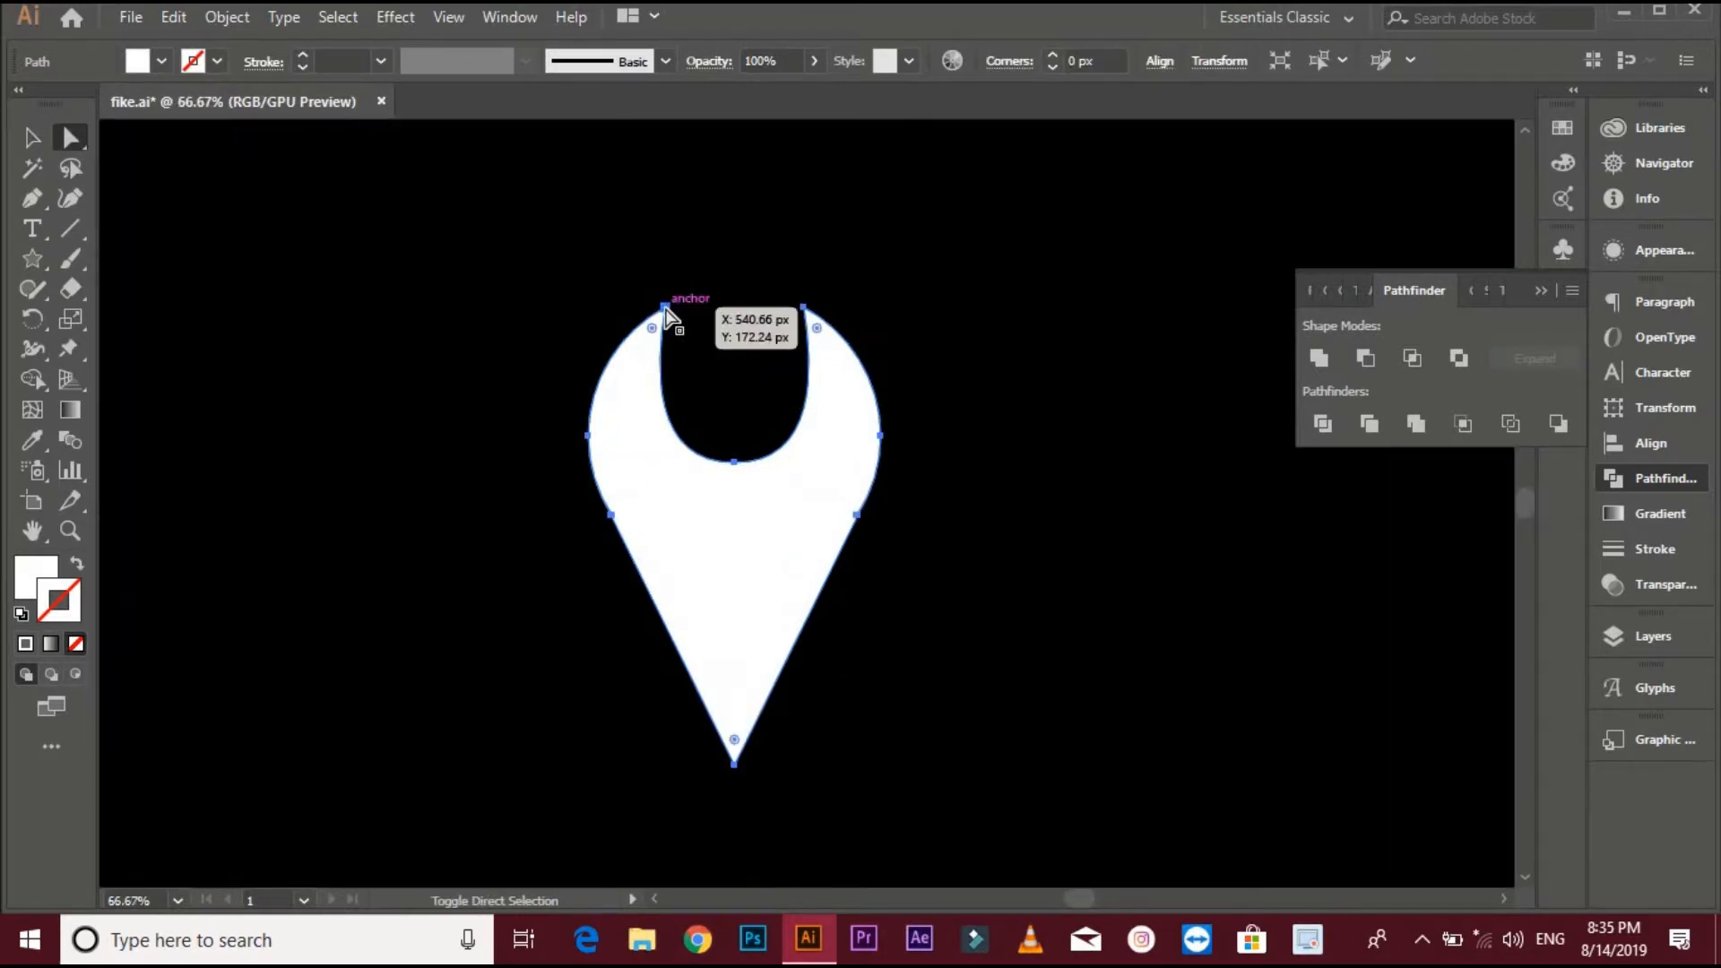
{"action": "left_click", "coordinate": [664, 308]}
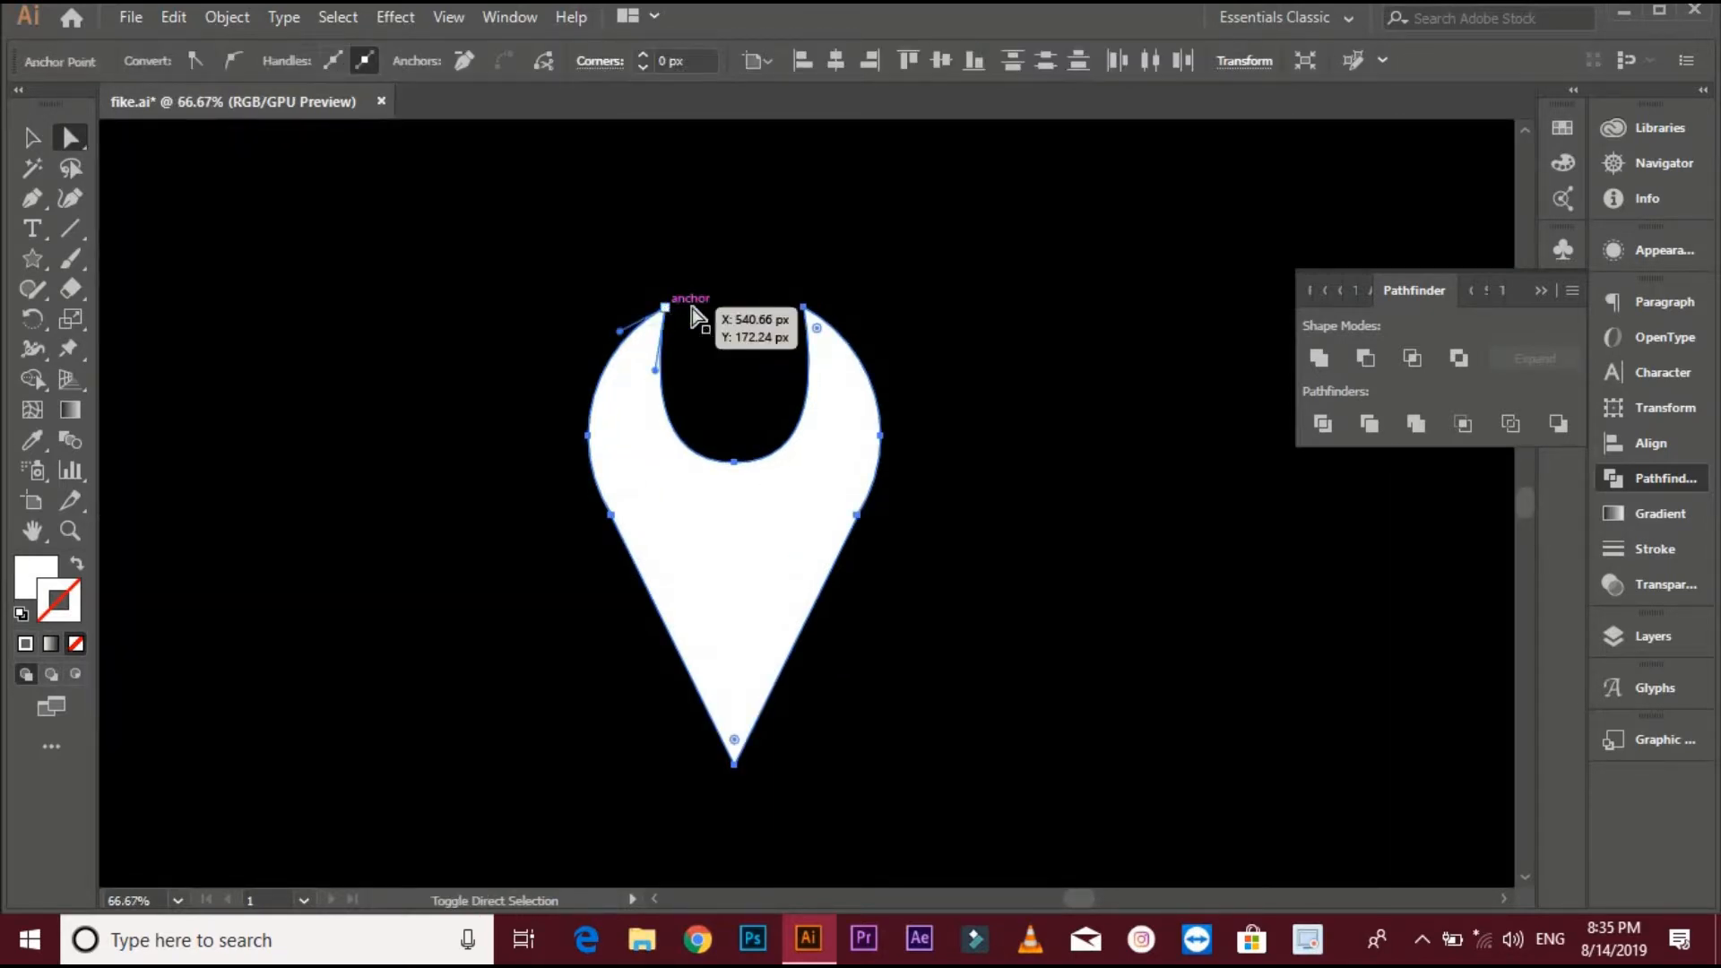
{"action": "left_click", "coordinate": [804, 310]}
{"action": "scroll", "coordinate": [819, 320], "scroll_direction": "up", "scroll_amount": 2}
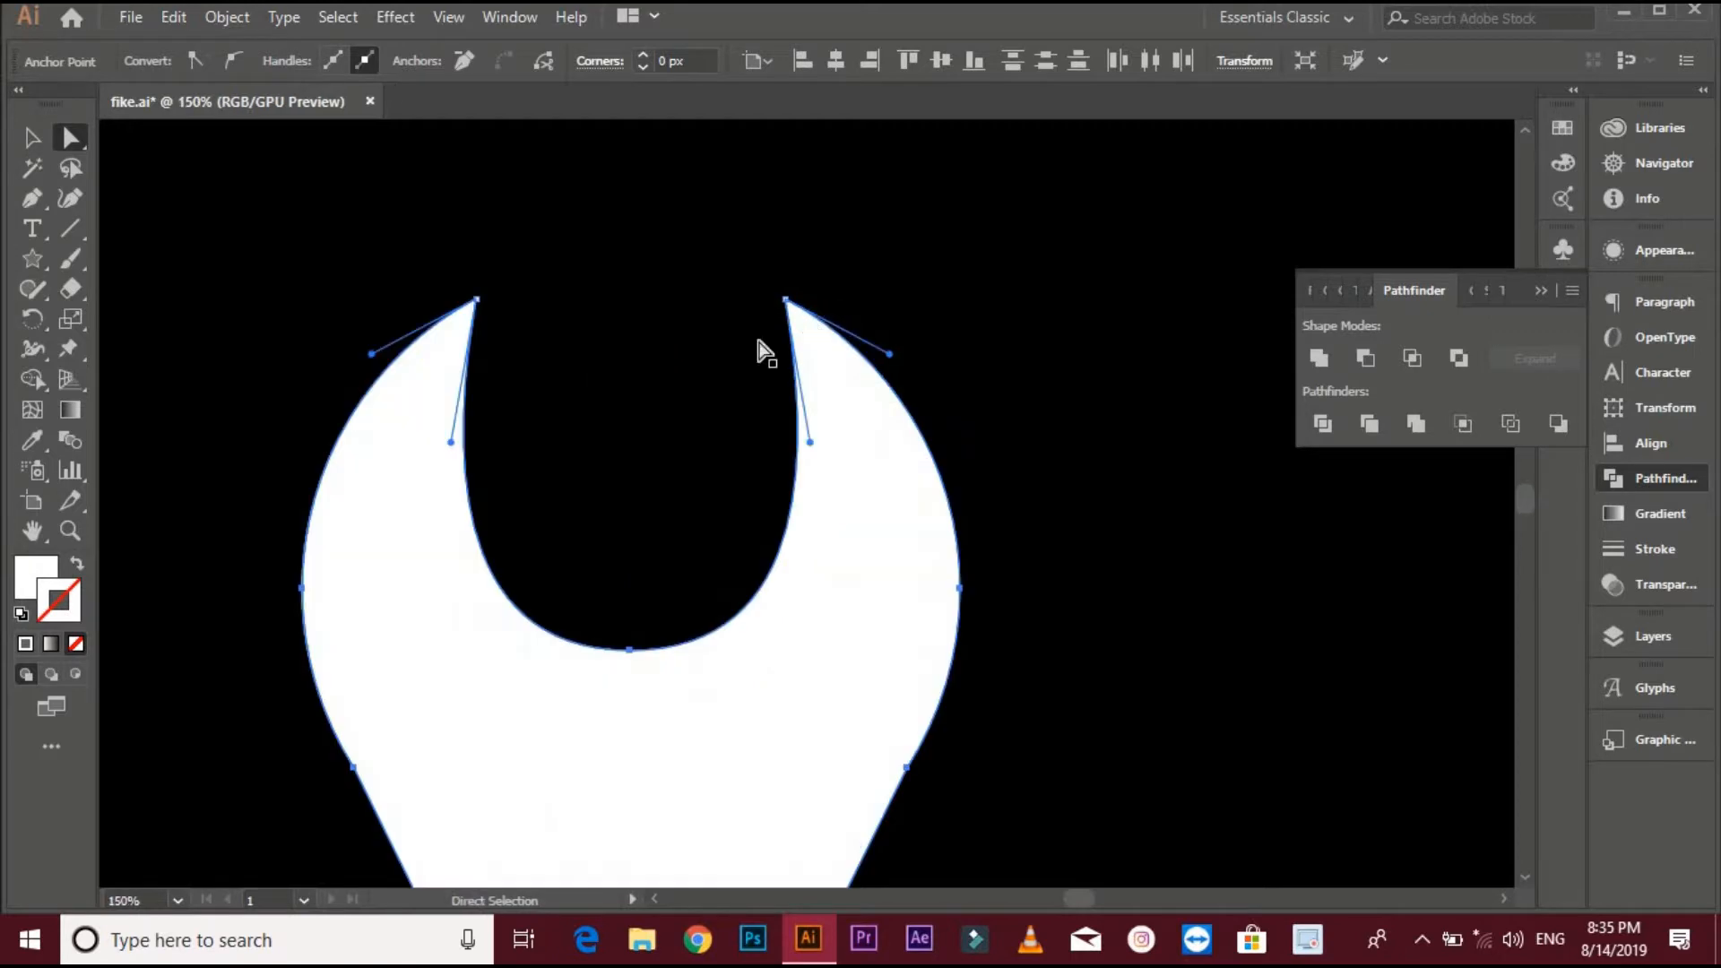
{"action": "left_click", "coordinate": [476, 301]}
{"action": "left_click", "coordinate": [786, 301], "text": "shift"}
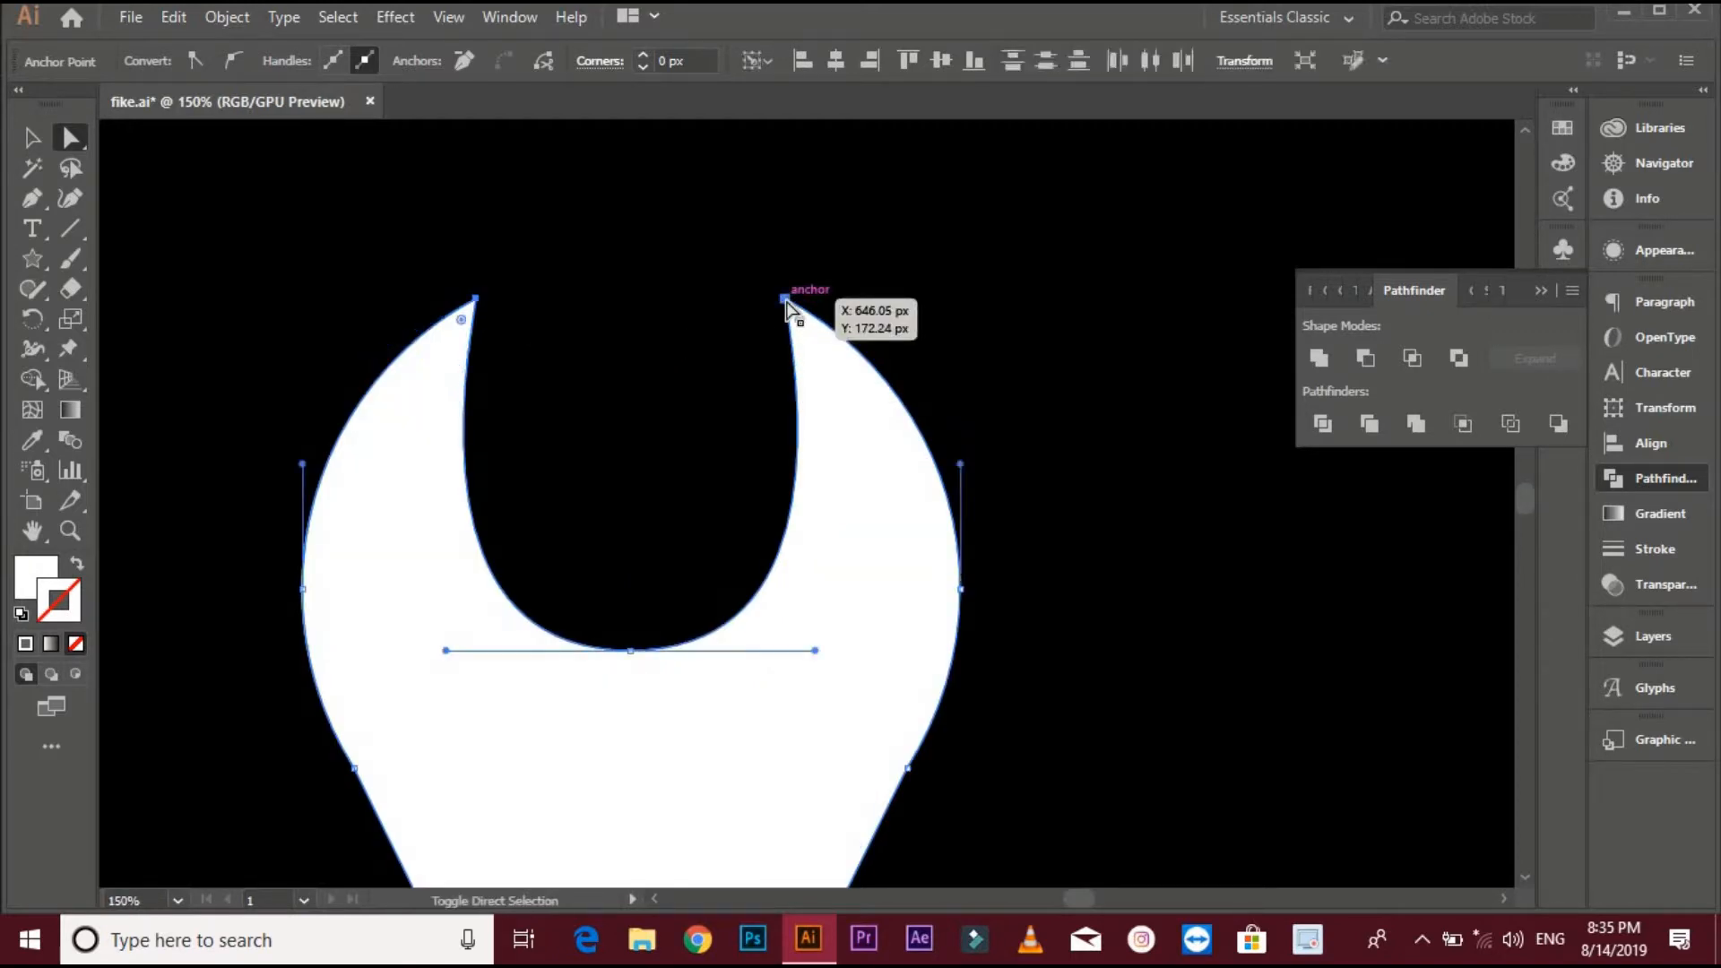
{"action": "left_click_drag", "start_coordinate": [806, 331], "coordinate": [876, 426]}
{"action": "scroll", "coordinate": [879, 440], "scroll_direction": "down", "scroll_amount": 3}
{"action": "scroll", "coordinate": [786, 507], "scroll_direction": "up", "scroll_amount": 2}
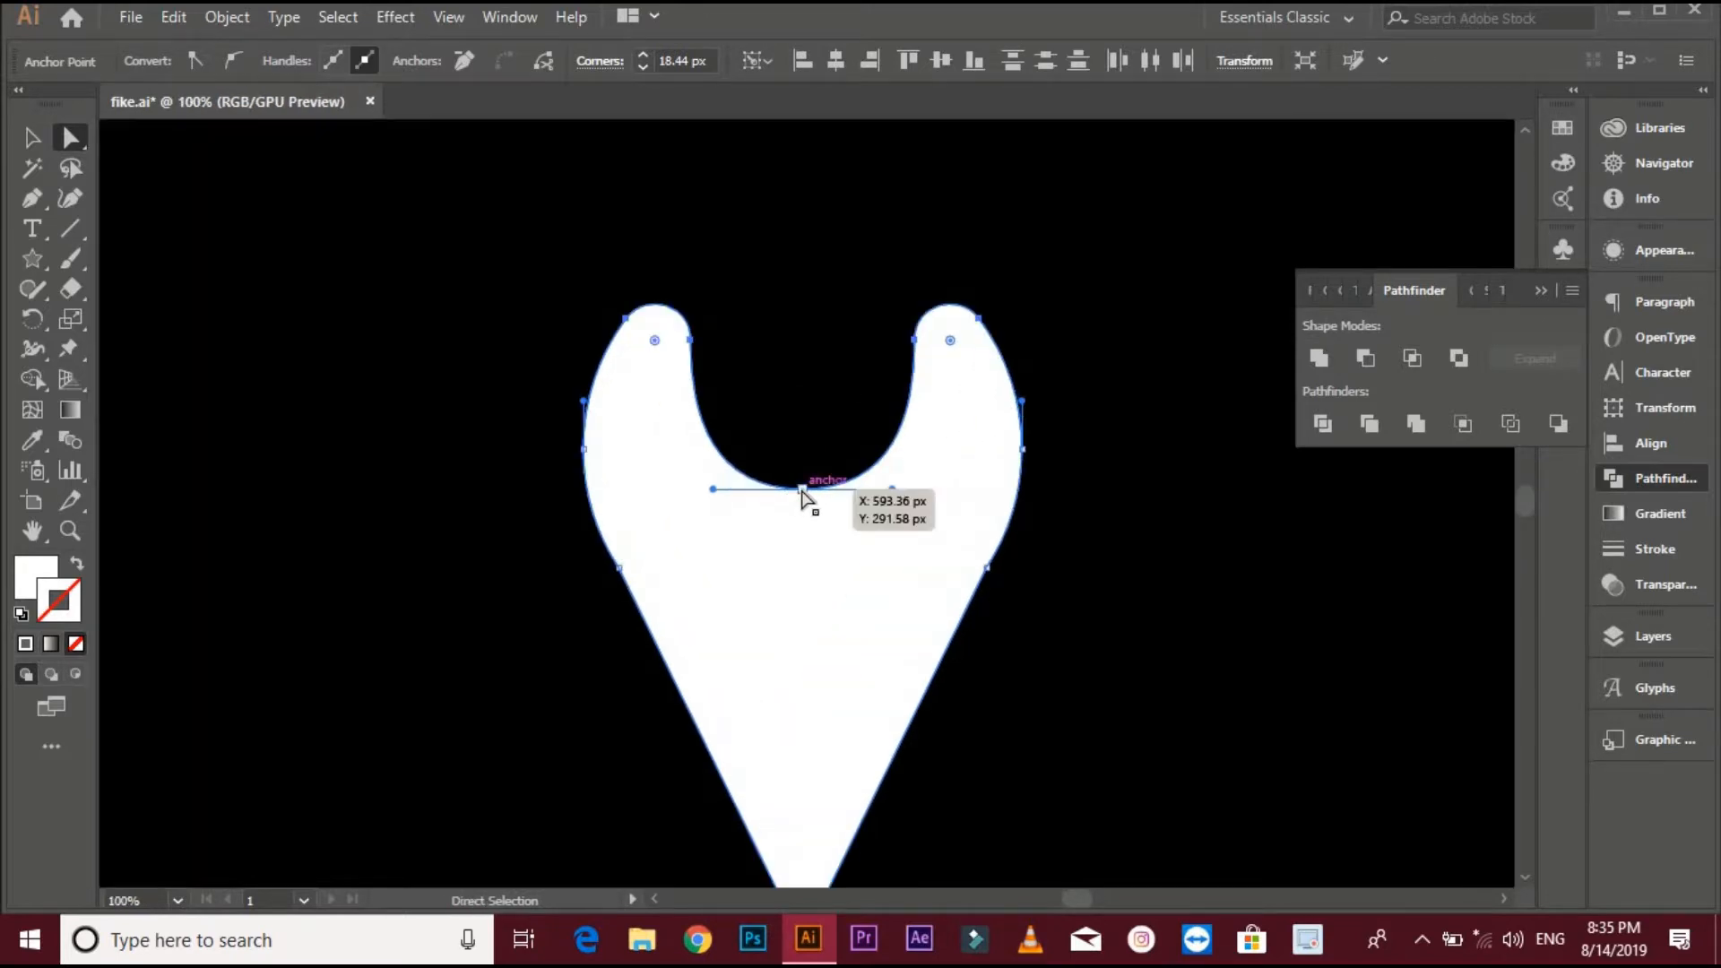
- Lower the bottom anchor of the notch curve slightly
{"action": "left_click_drag", "start_coordinate": [803, 496], "coordinate": [806, 511]}
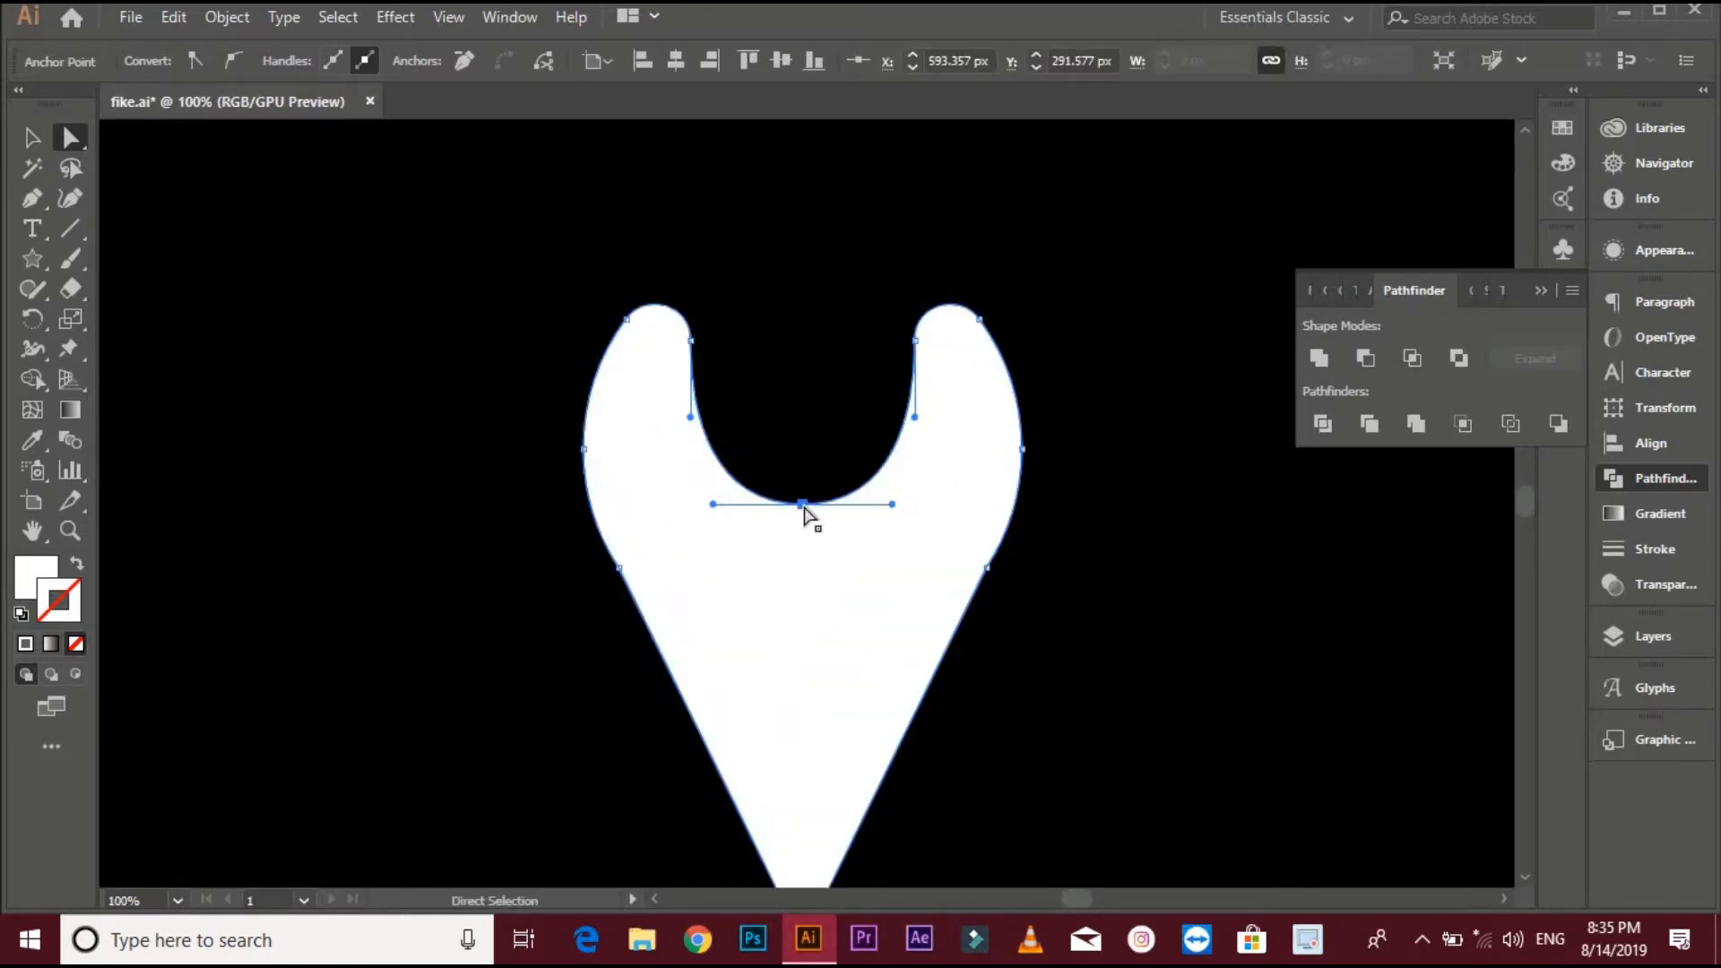
{"action": "scroll", "coordinate": [804, 511], "scroll_direction": "down", "scroll_amount": 1}
- Select the black background rectangle and lock it
{"action": "left_click", "coordinate": [1030, 508]}
{"action": "left_click_drag", "start_coordinate": [1133, 541], "coordinate": [1057, 441]}
{"action": "scroll", "coordinate": [1059, 435], "scroll_direction": "down", "scroll_amount": 2}
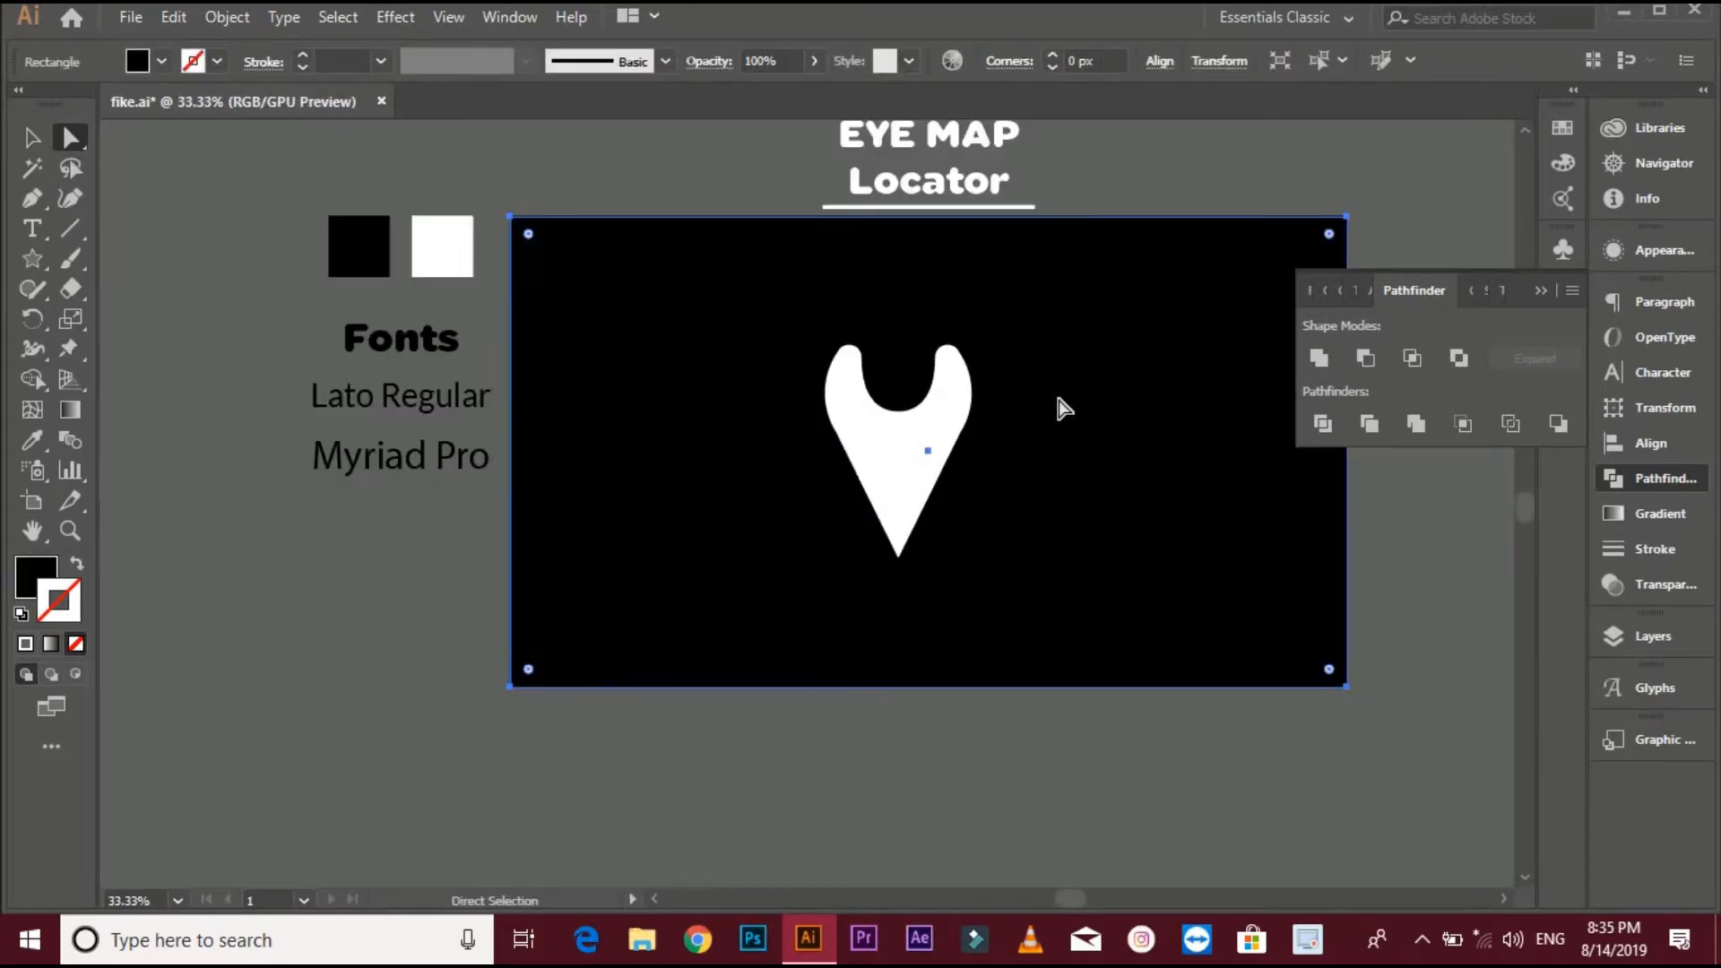
{"action": "key", "text": "ctrl+2"}
- Scale the pin slightly smaller and move it to the left on the artboard
{"action": "left_click", "coordinate": [34, 139]}
{"action": "left_click", "coordinate": [832, 403]}
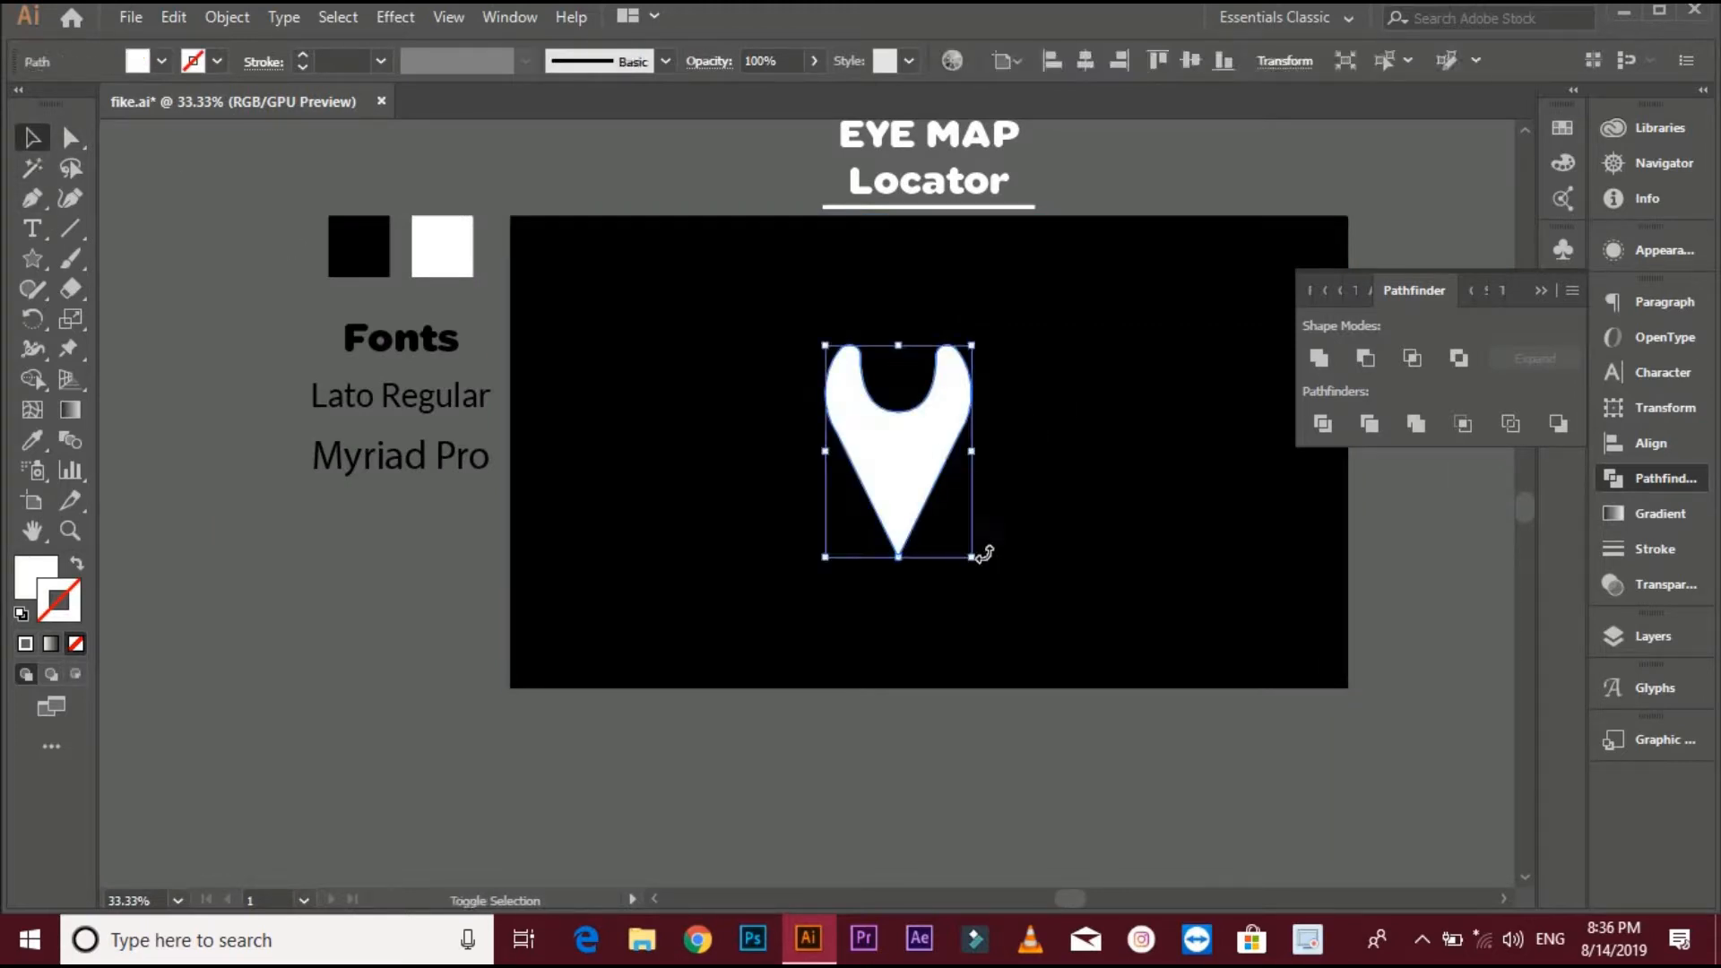
{"action": "left_click_drag", "start_coordinate": [972, 558], "coordinate": [950, 525]}
{"action": "left_click", "coordinate": [952, 506]}
{"action": "left_click_drag", "start_coordinate": [903, 470], "coordinate": [741, 416]}
{"action": "left_click", "coordinate": [753, 416]}
{"action": "scroll", "coordinate": [738, 401], "scroll_direction": "up", "scroll_amount": 2}
{"action": "left_click_drag", "start_coordinate": [509, 409], "coordinate": [548, 455]}
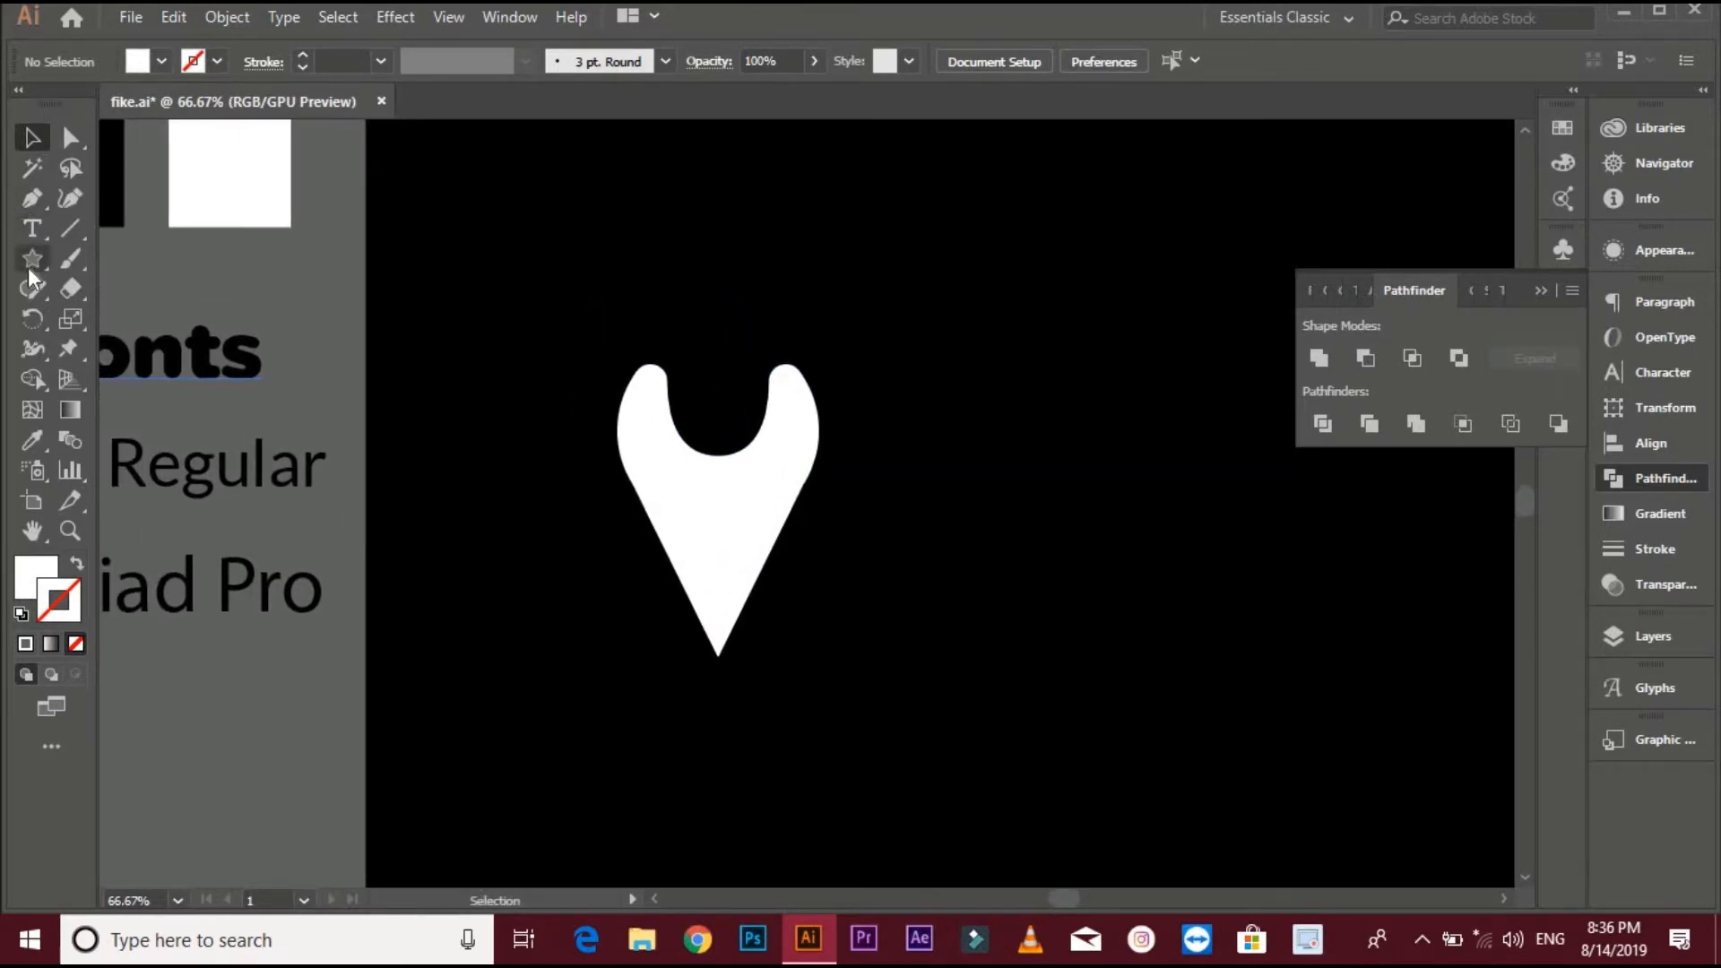
- Draw a small white circle with the Ellipse tool inside the pin's notch
{"action": "left_click_drag", "start_coordinate": [29, 267], "coordinate": [110, 311]}
{"action": "left_click_drag", "start_coordinate": [721, 413], "coordinate": [744, 436]}
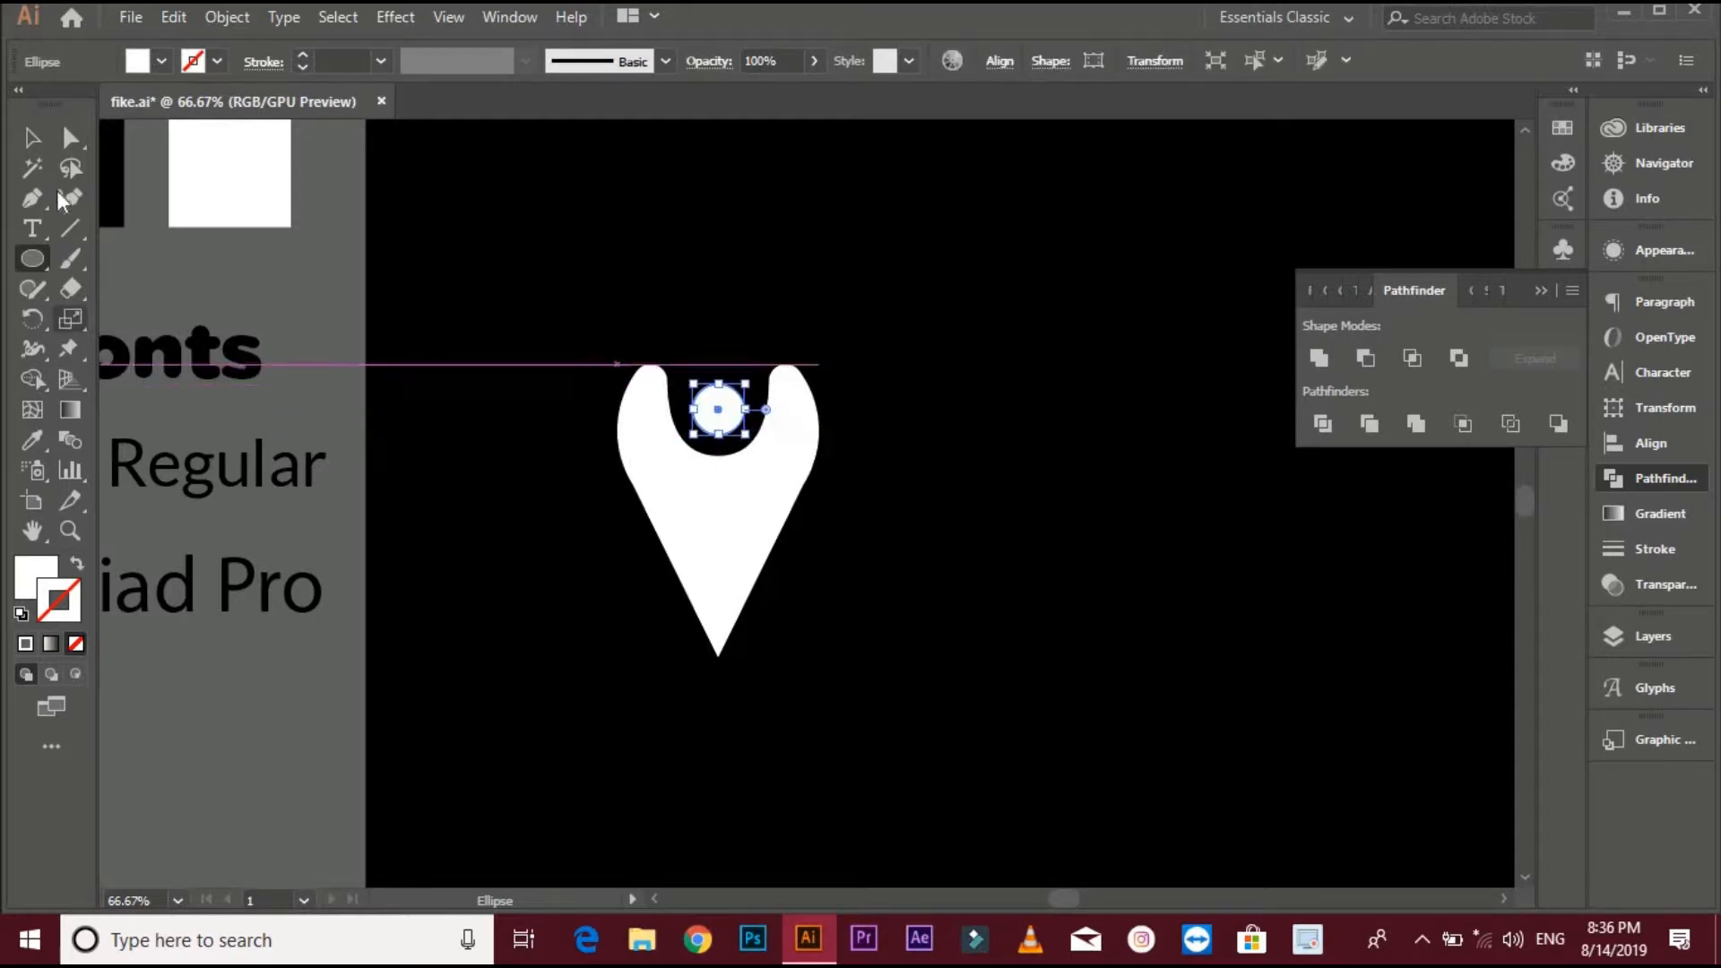
{"action": "left_click", "coordinate": [33, 139]}
{"action": "left_click", "coordinate": [780, 326]}
{"action": "scroll", "coordinate": [797, 383], "scroll_direction": "up", "scroll_amount": 1}
{"action": "key", "text": "space"}
{"action": "left_click_drag", "start_coordinate": [783, 378], "coordinate": [798, 337]}
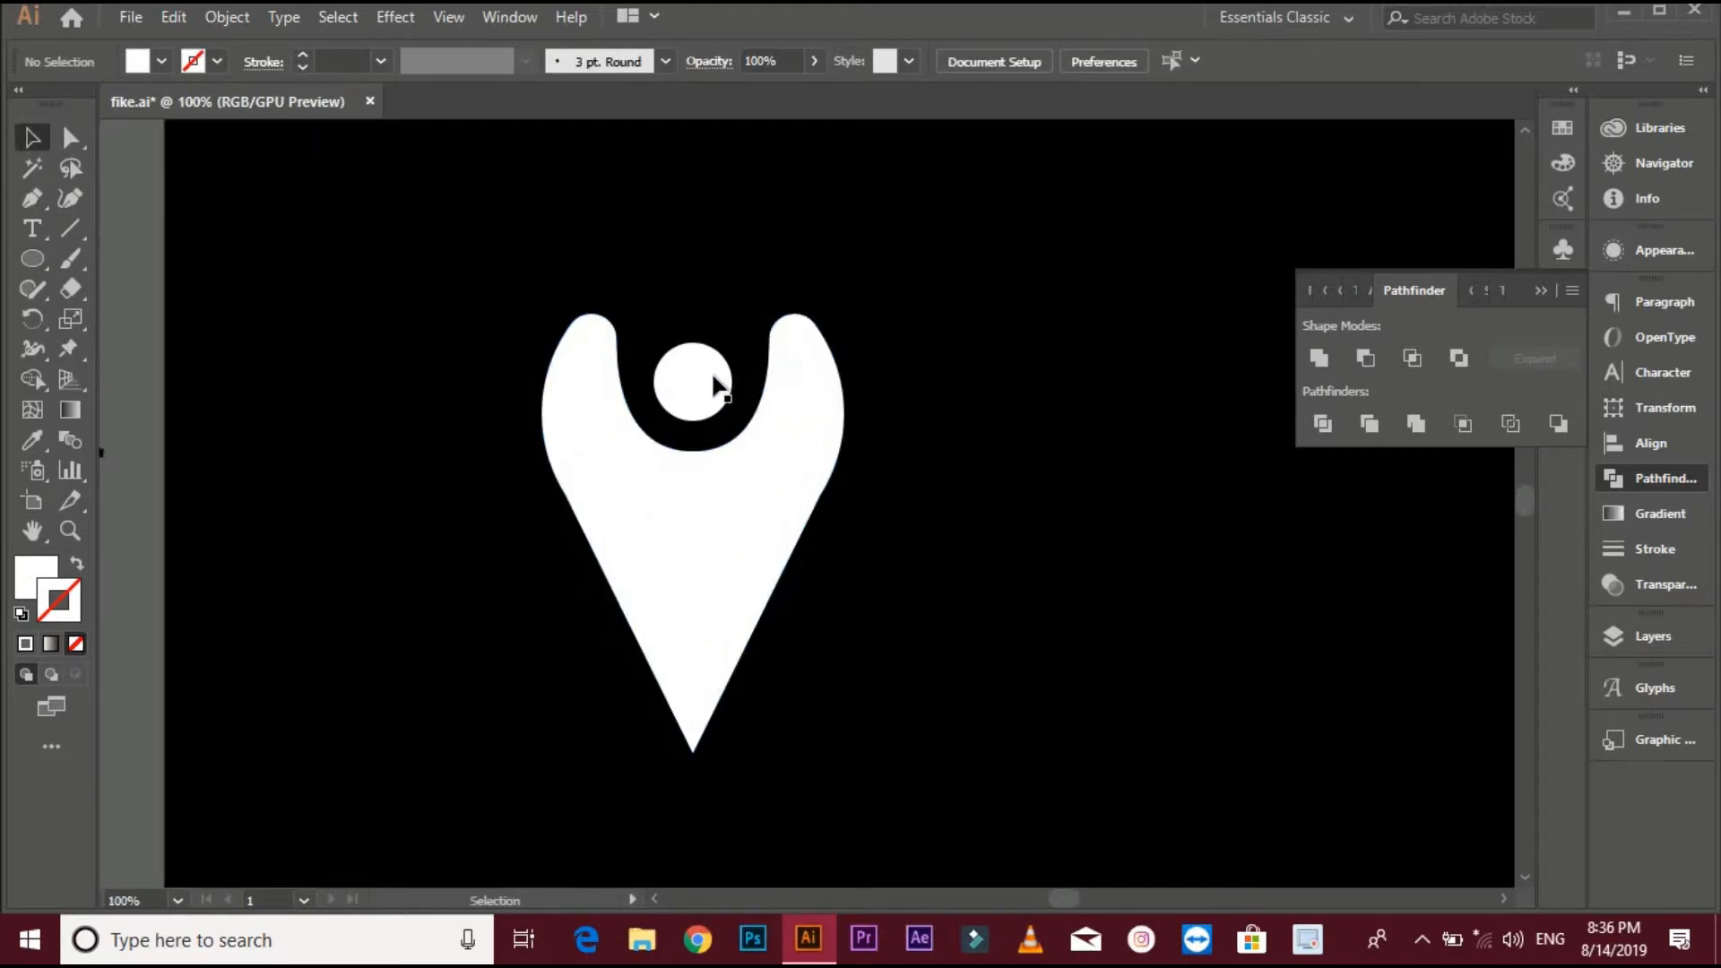
- Align the circle and the pin to their horizontal centre
{"action": "left_click", "coordinate": [717, 403]}
{"action": "left_click_drag", "start_coordinate": [757, 511], "coordinate": [949, 564]}
{"action": "left_click", "coordinate": [776, 511]}
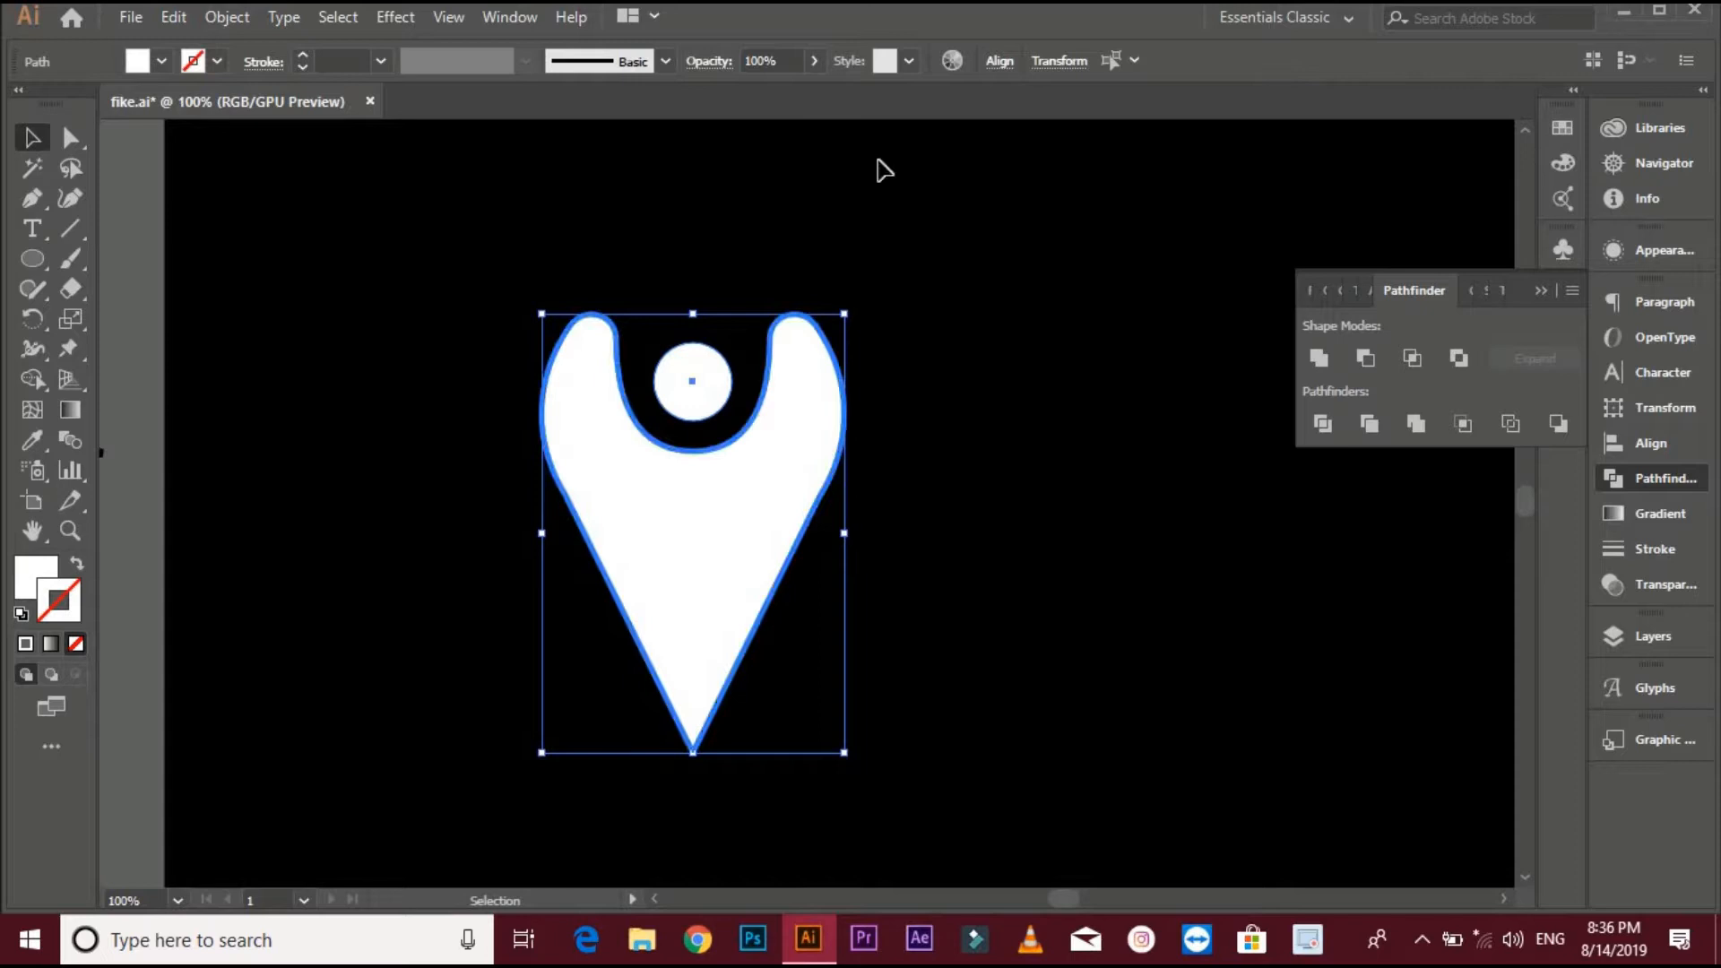
{"action": "left_click", "coordinate": [999, 60]}
{"action": "left_click", "coordinate": [793, 131]}
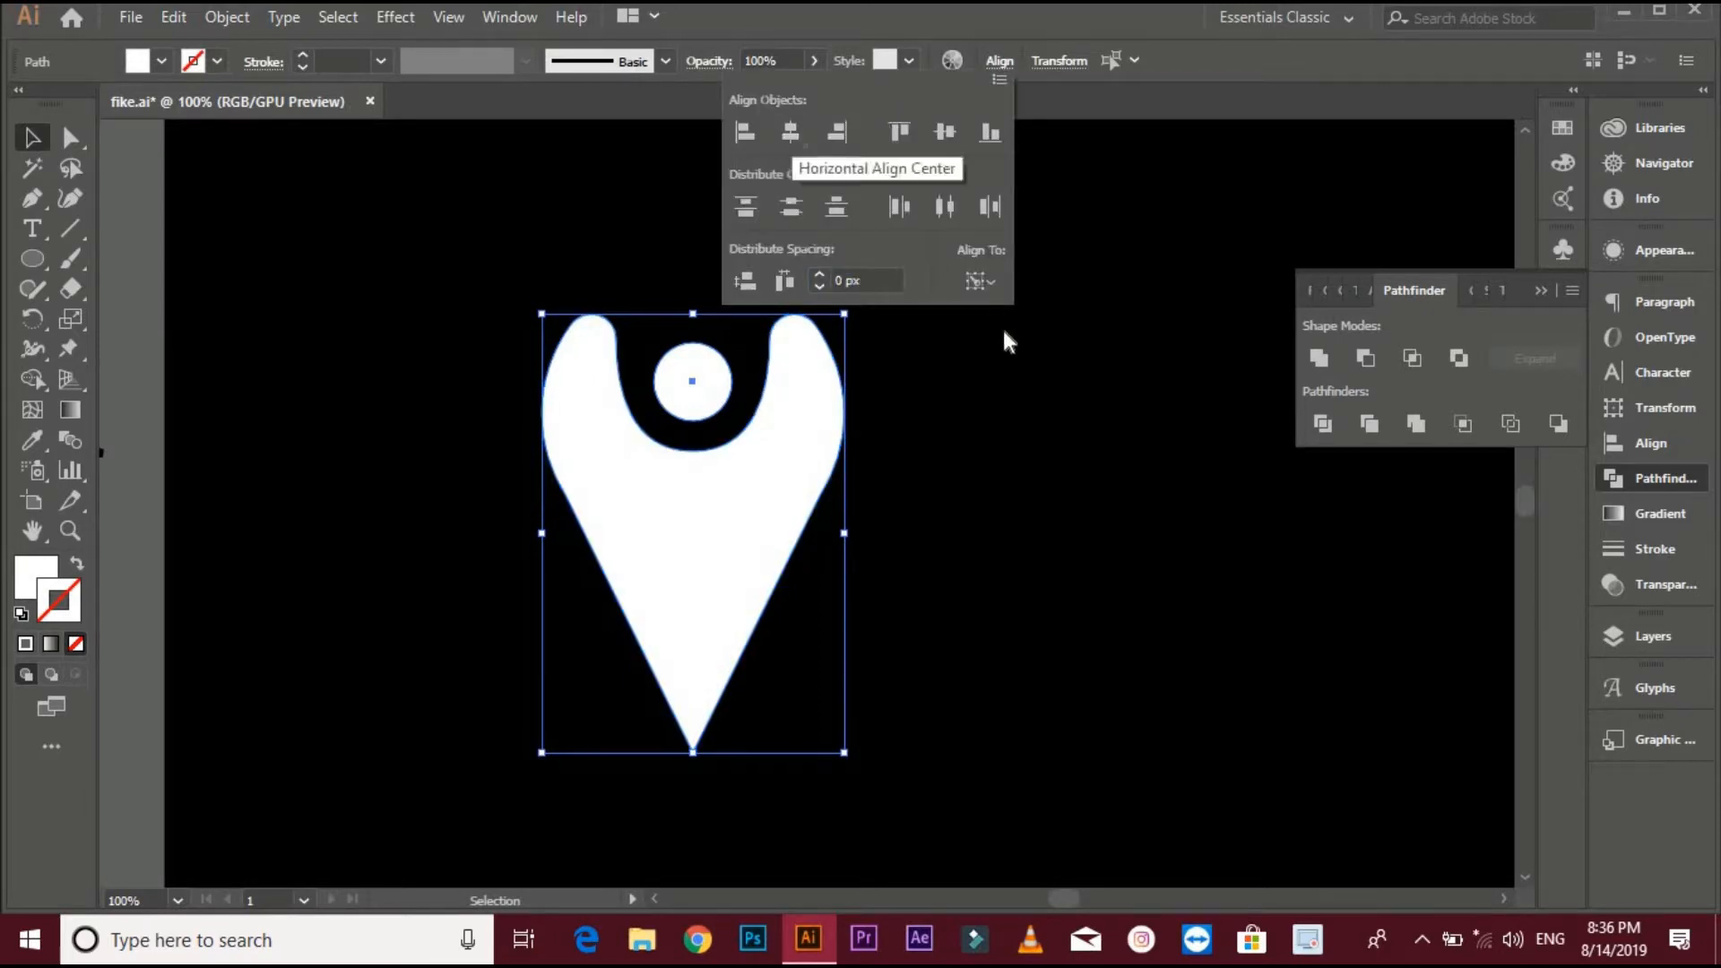
{"action": "left_click", "coordinate": [1013, 348]}
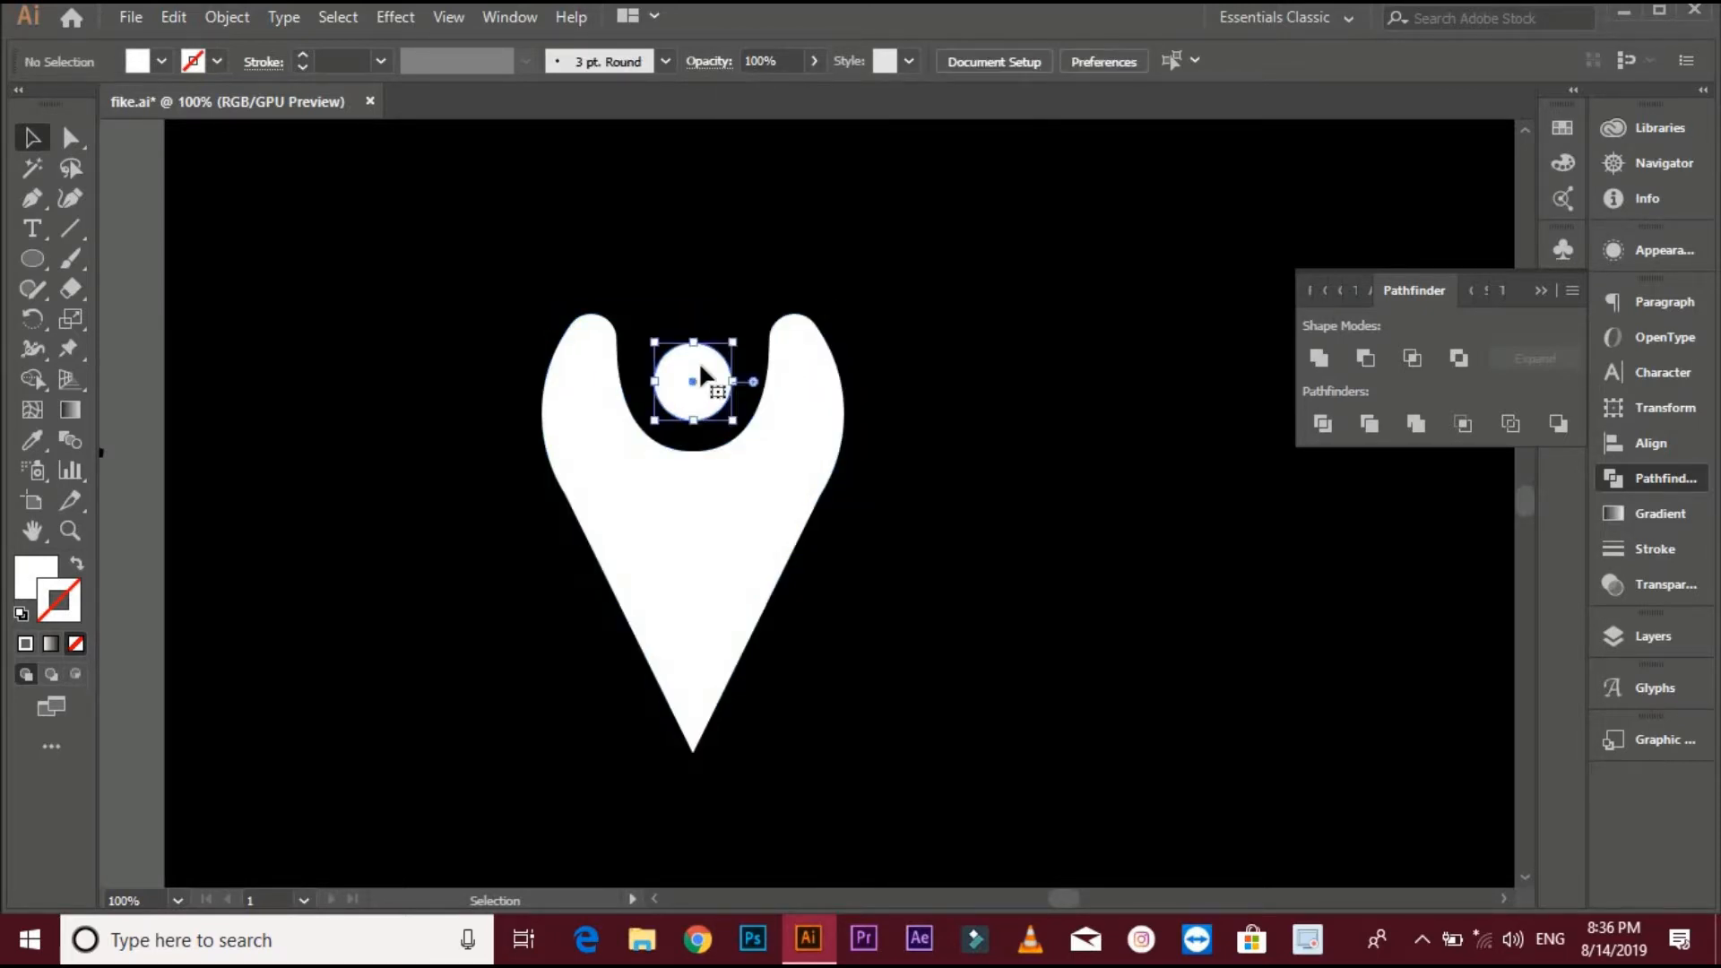
- Duplicate the white circle in front, shrink the copy, and fill it black by sampling the background to form the pupil
{"action": "left_click", "coordinate": [697, 362]}
{"action": "left_click", "coordinate": [183, 19]}
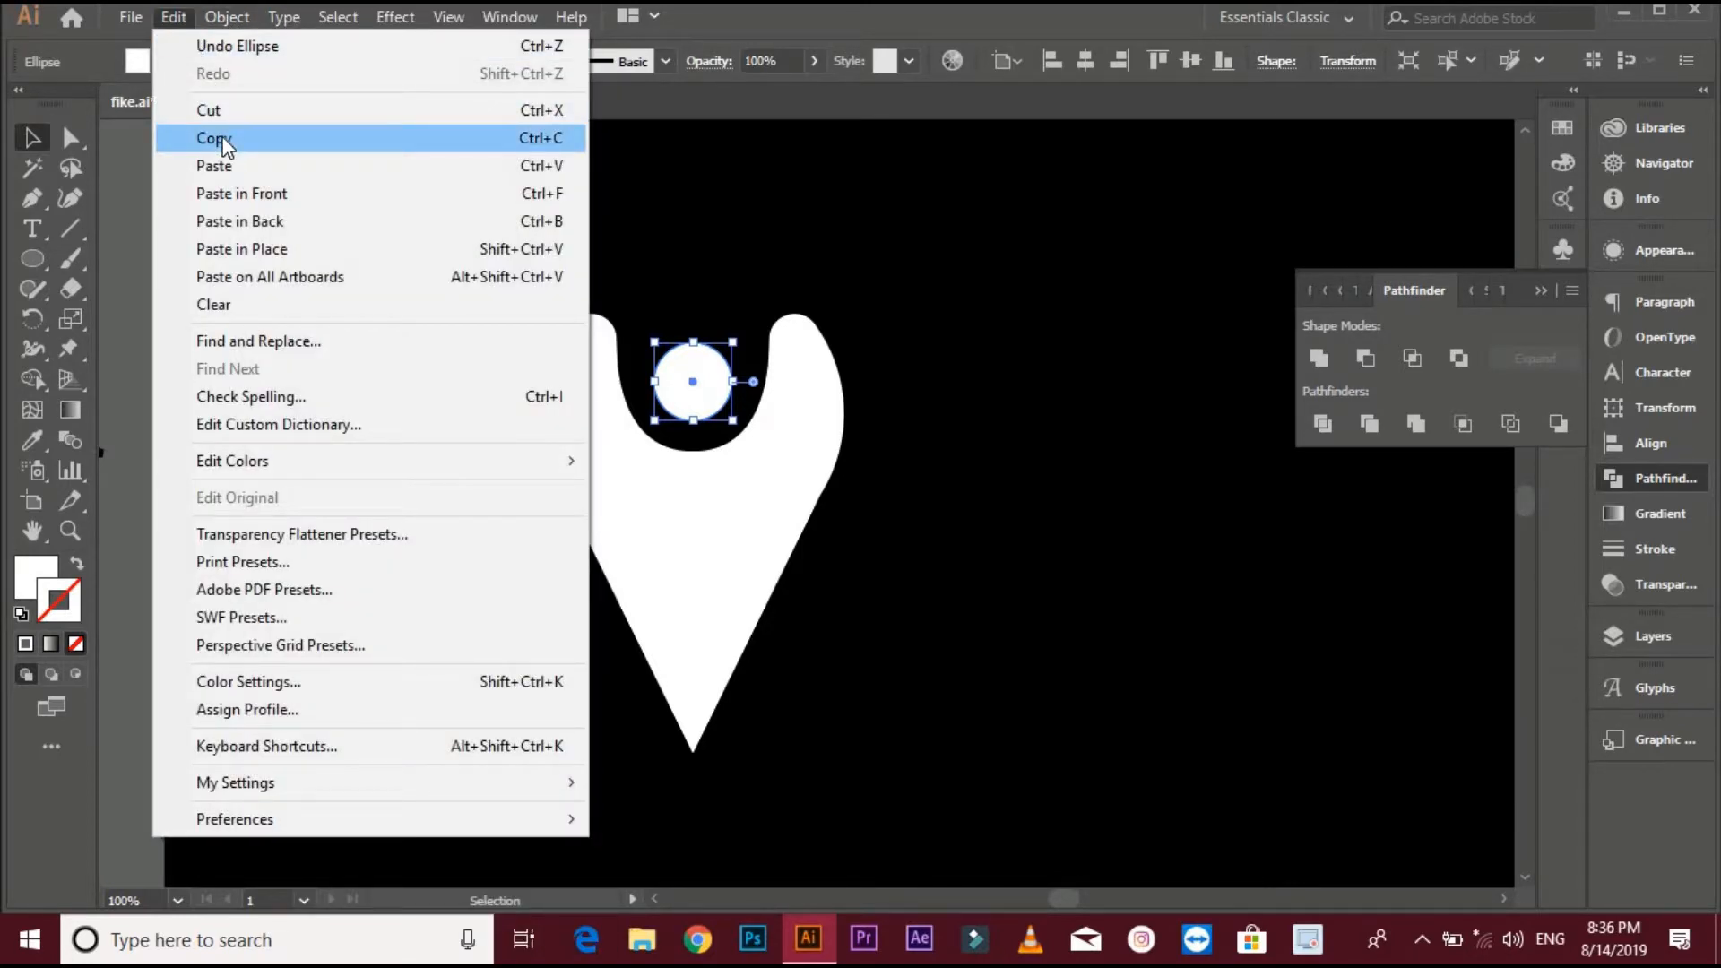
{"action": "left_click", "coordinate": [214, 138]}
{"action": "left_click", "coordinate": [175, 18]}
{"action": "left_click", "coordinate": [252, 193]}
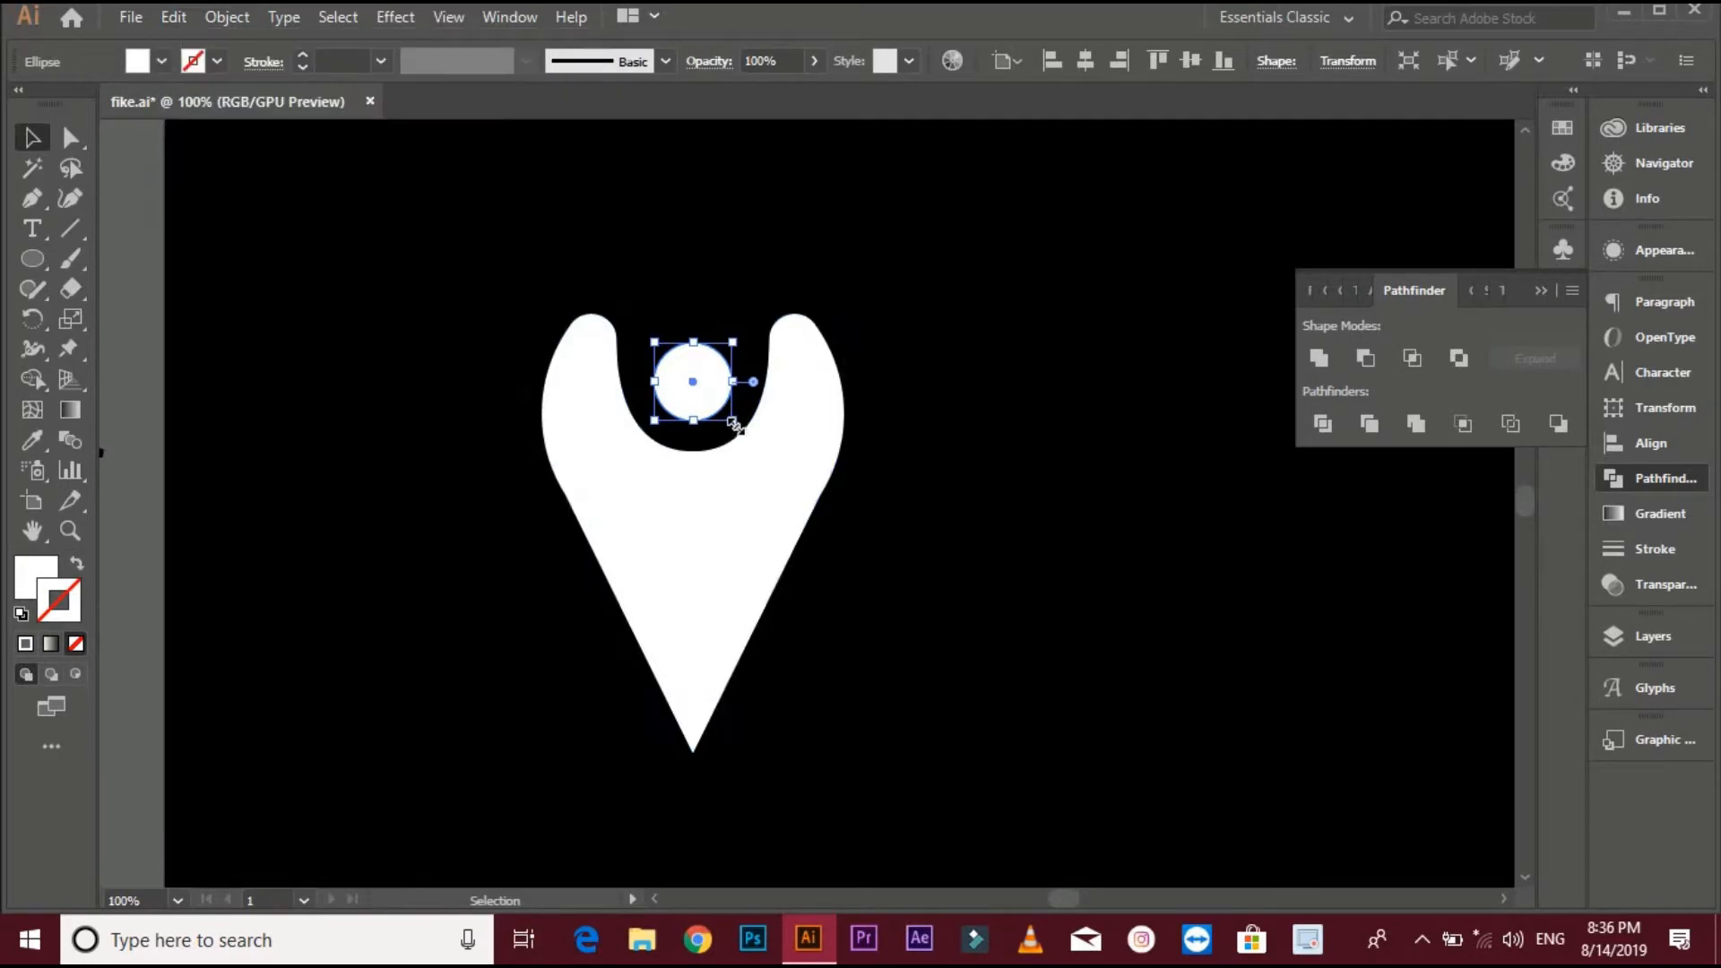
{"action": "left_click_drag", "start_coordinate": [734, 421], "coordinate": [714, 402]}
{"action": "left_click", "coordinate": [33, 440]}
{"action": "left_click", "coordinate": [208, 410]}
{"action": "key", "text": "v"}
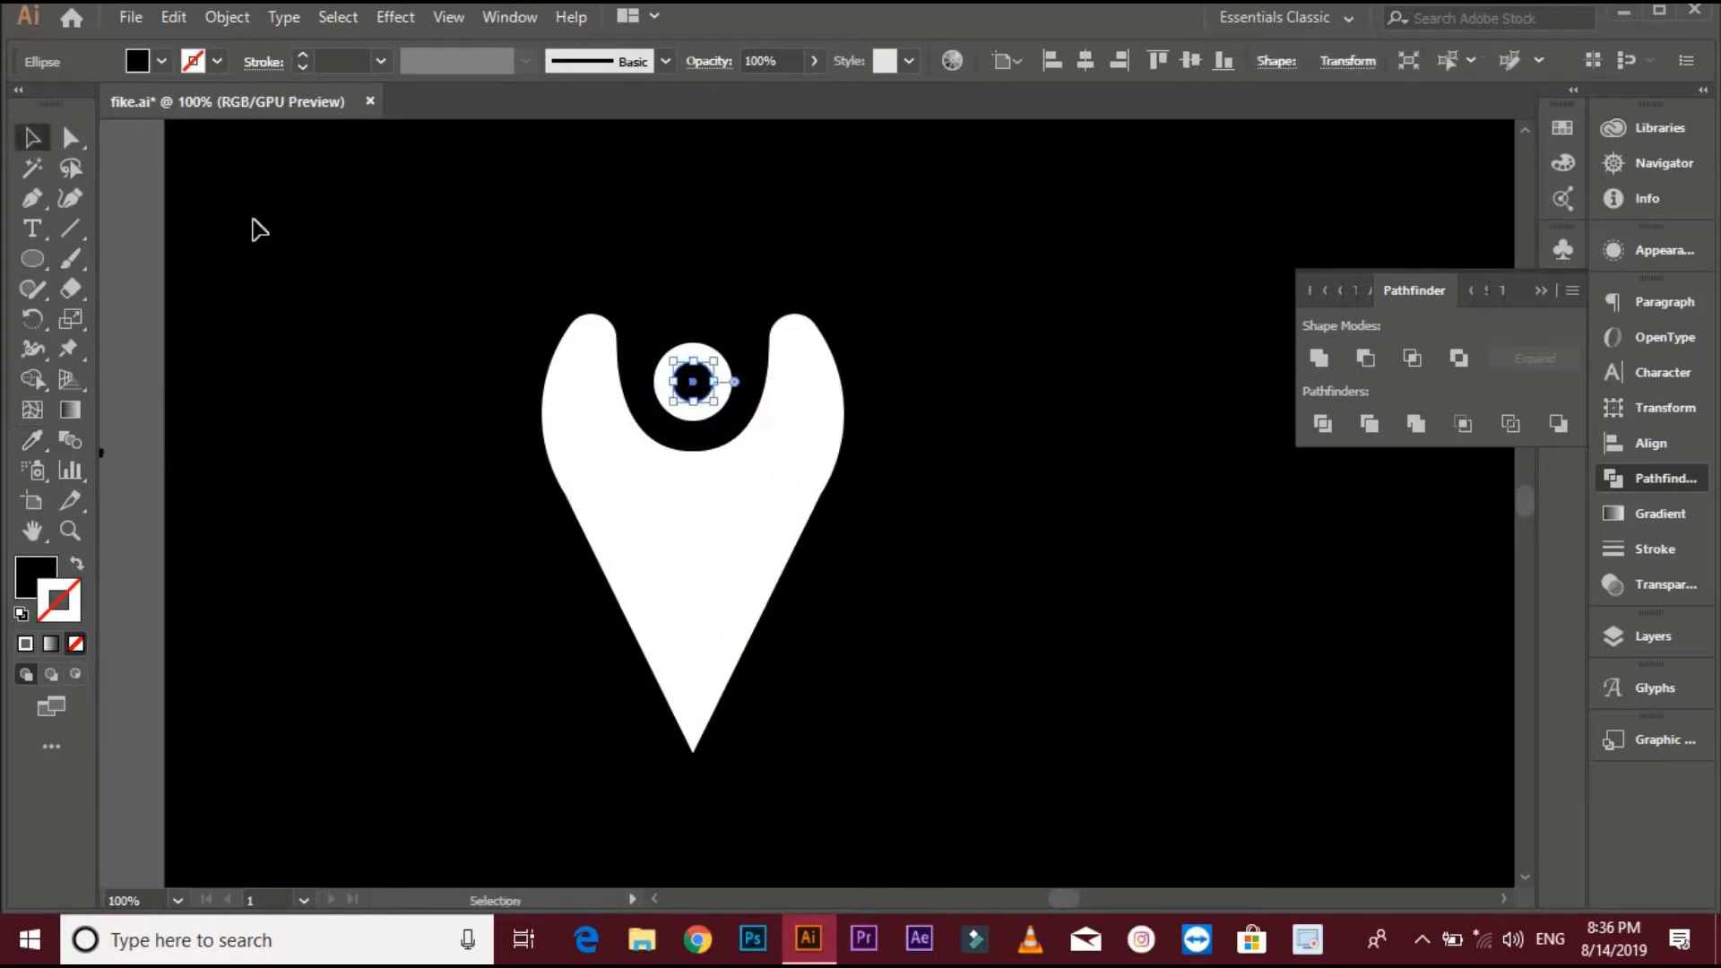
- Widen the white eye circle into an ellipse by nudging its left and right anchor points outward three steps each
{"action": "left_click", "coordinate": [252, 229]}
{"action": "key", "text": "ctrl+equal"}
{"action": "left_click", "coordinate": [619, 367]}
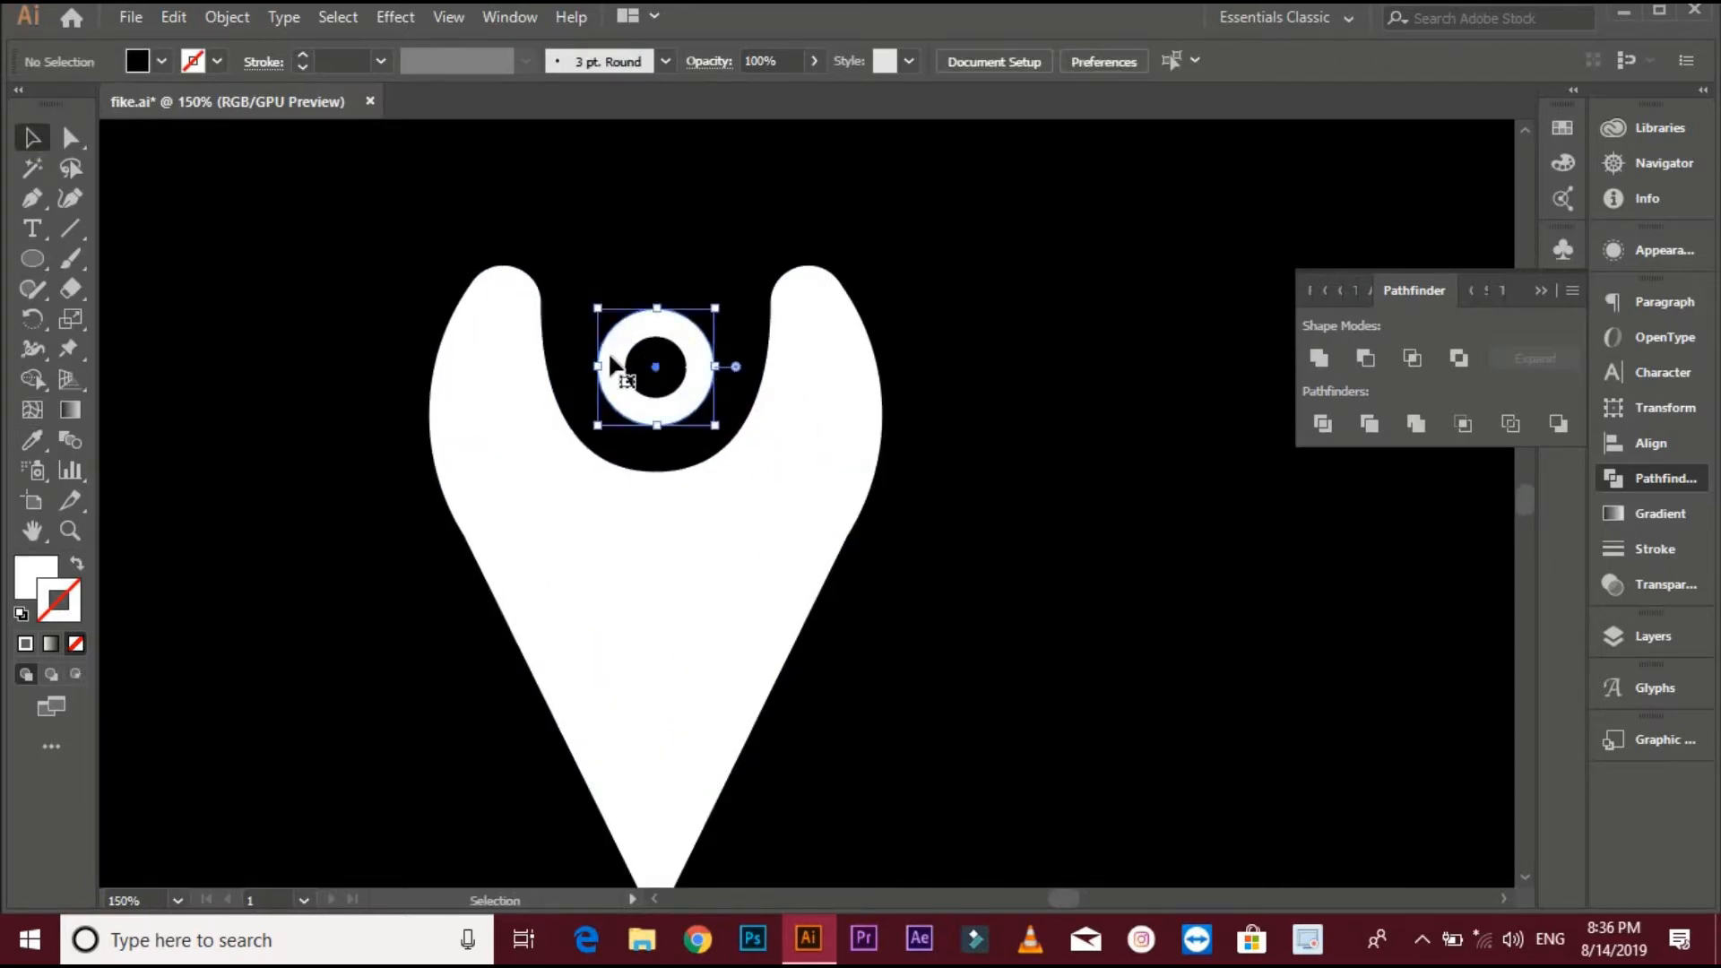
{"action": "key", "text": "a"}
{"action": "left_click", "coordinate": [598, 365]}
{"action": "key", "text": "Left"}
{"action": "key", "text": "Left"}
{"action": "key", "text": "Left"}
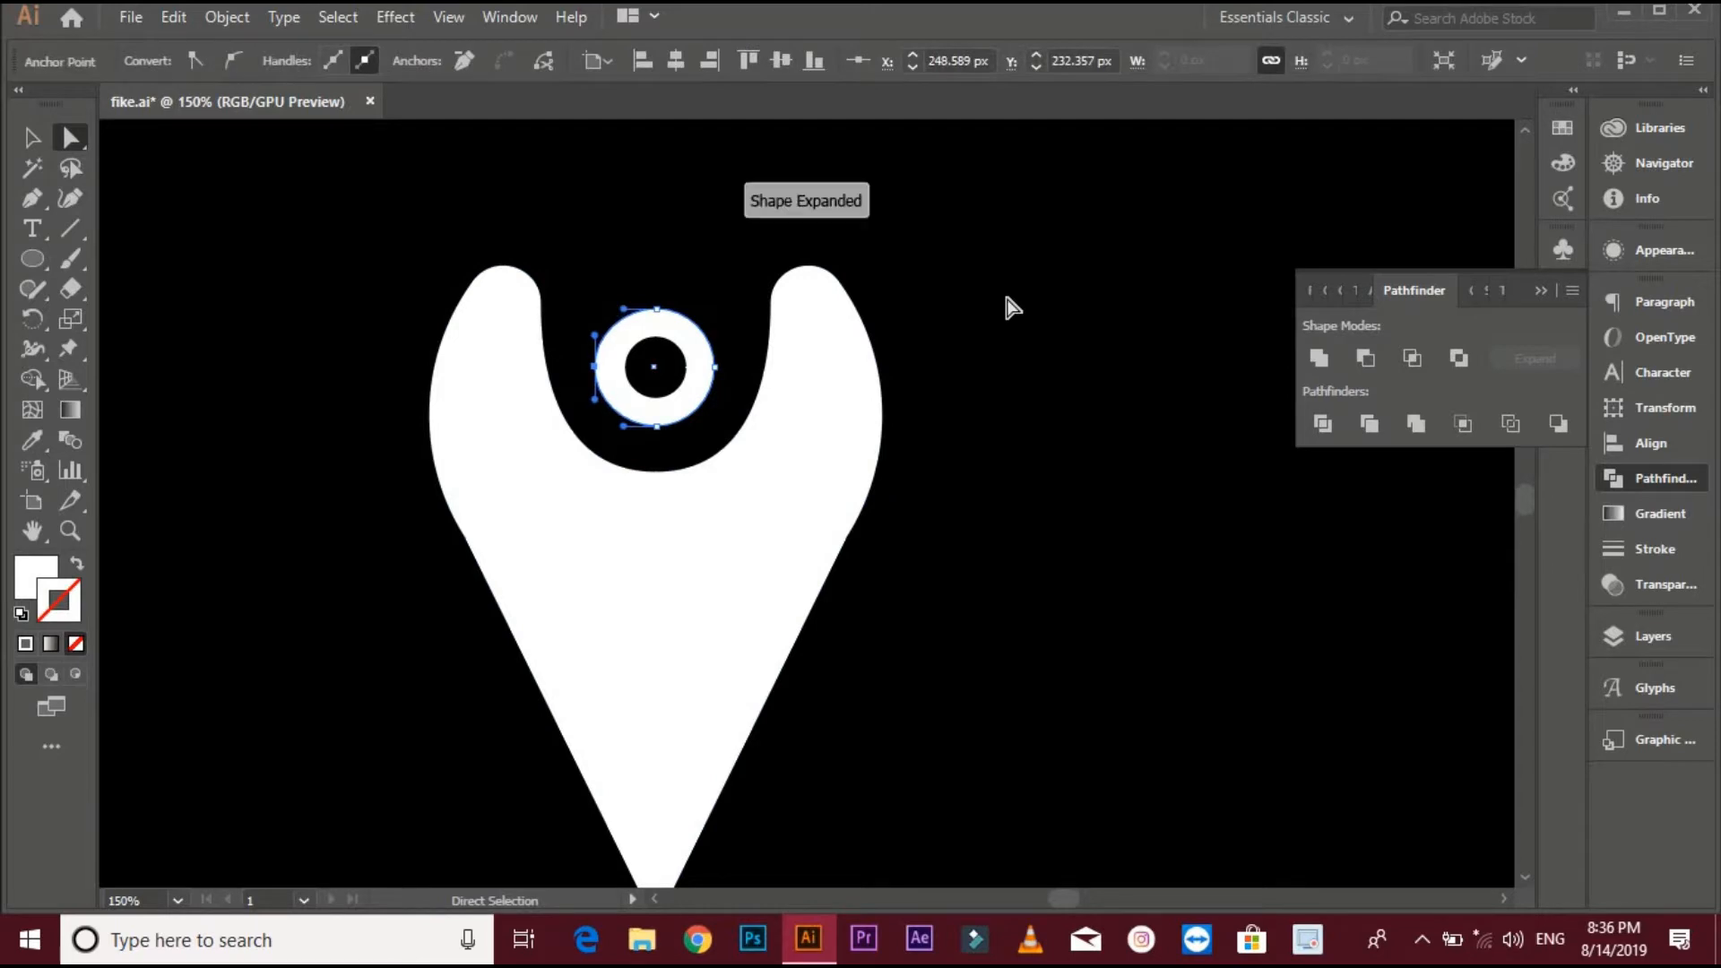
{"action": "left_click", "coordinate": [715, 368]}
{"action": "key", "text": "Right"}
{"action": "key", "text": "Right"}
{"action": "key", "text": "Right"}
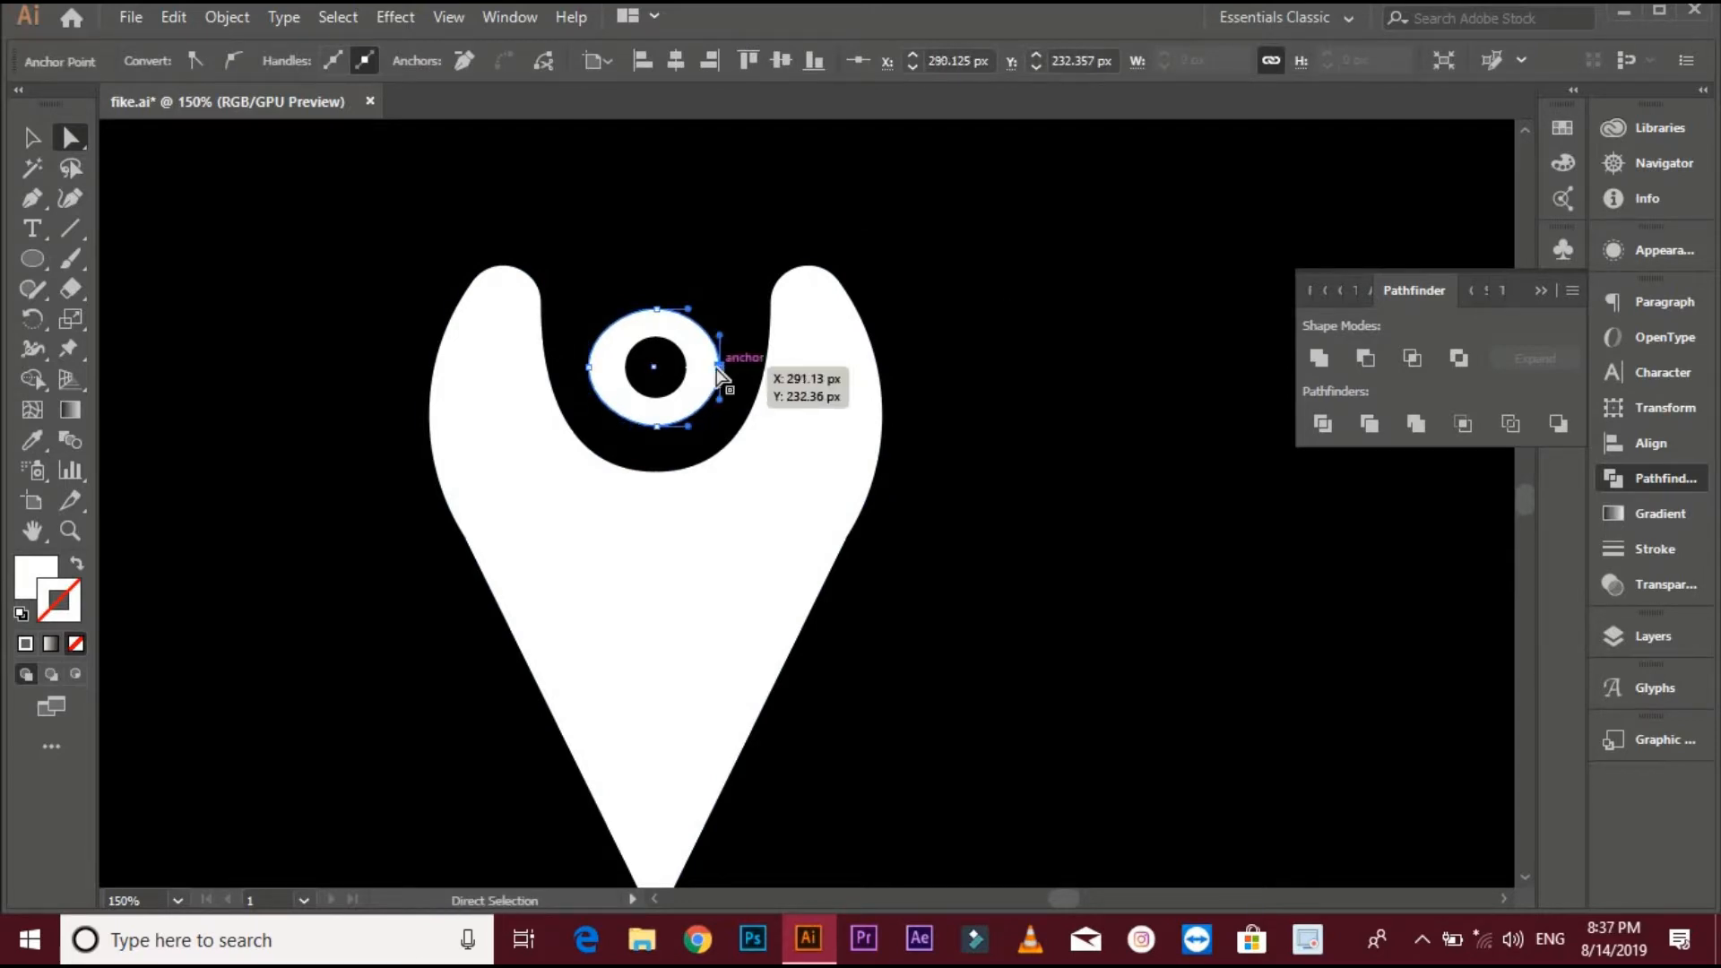
{"action": "key", "text": "v"}
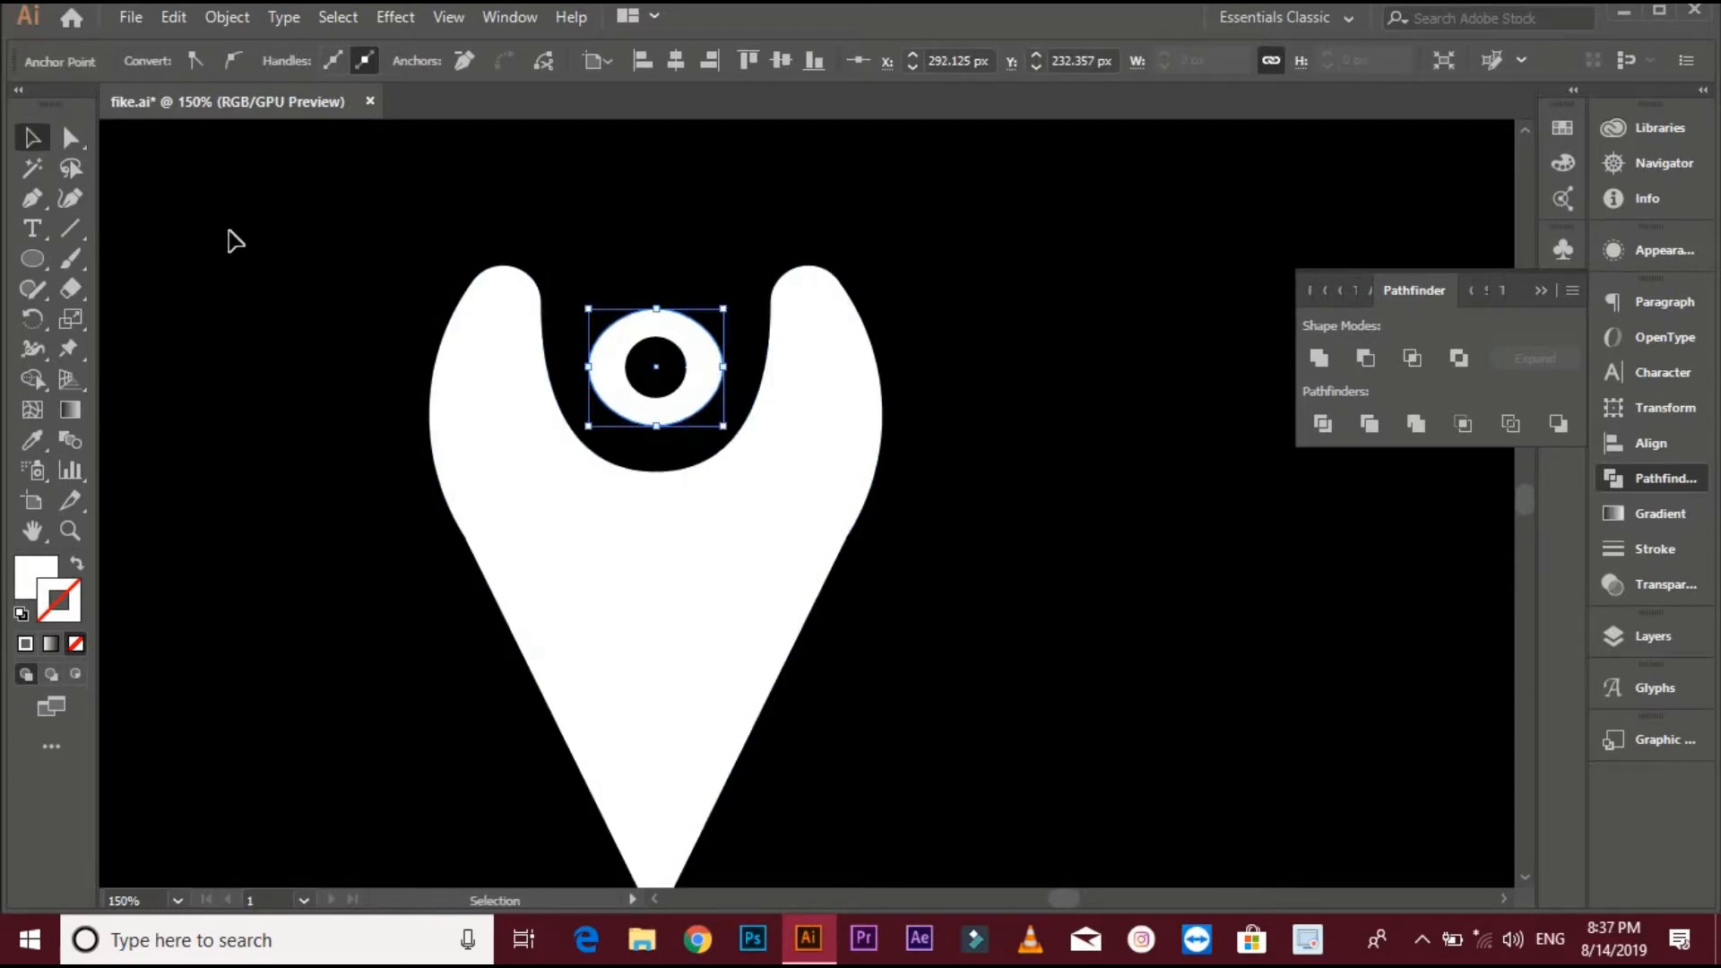
- Select the pin, eye and pupil and align them to their horizontal centre
{"action": "left_click", "coordinate": [307, 233]}
{"action": "left_click", "coordinate": [710, 378]}
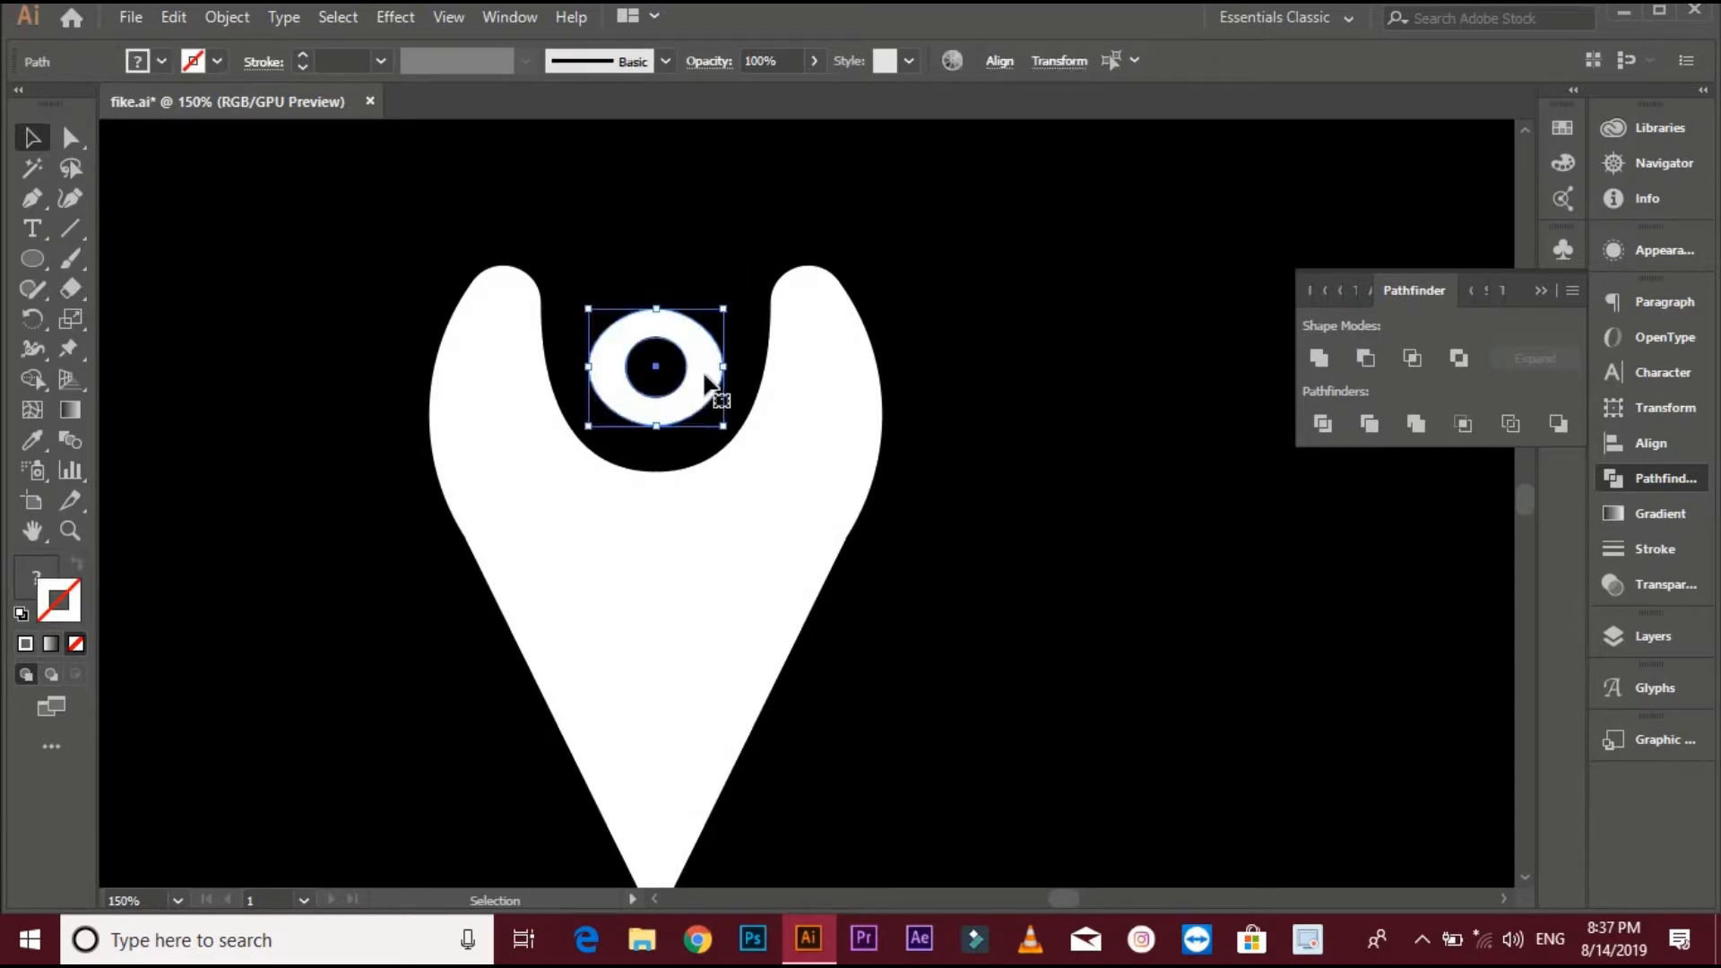
{"action": "left_click", "coordinate": [998, 61]}
{"action": "left_click", "coordinate": [988, 345]}
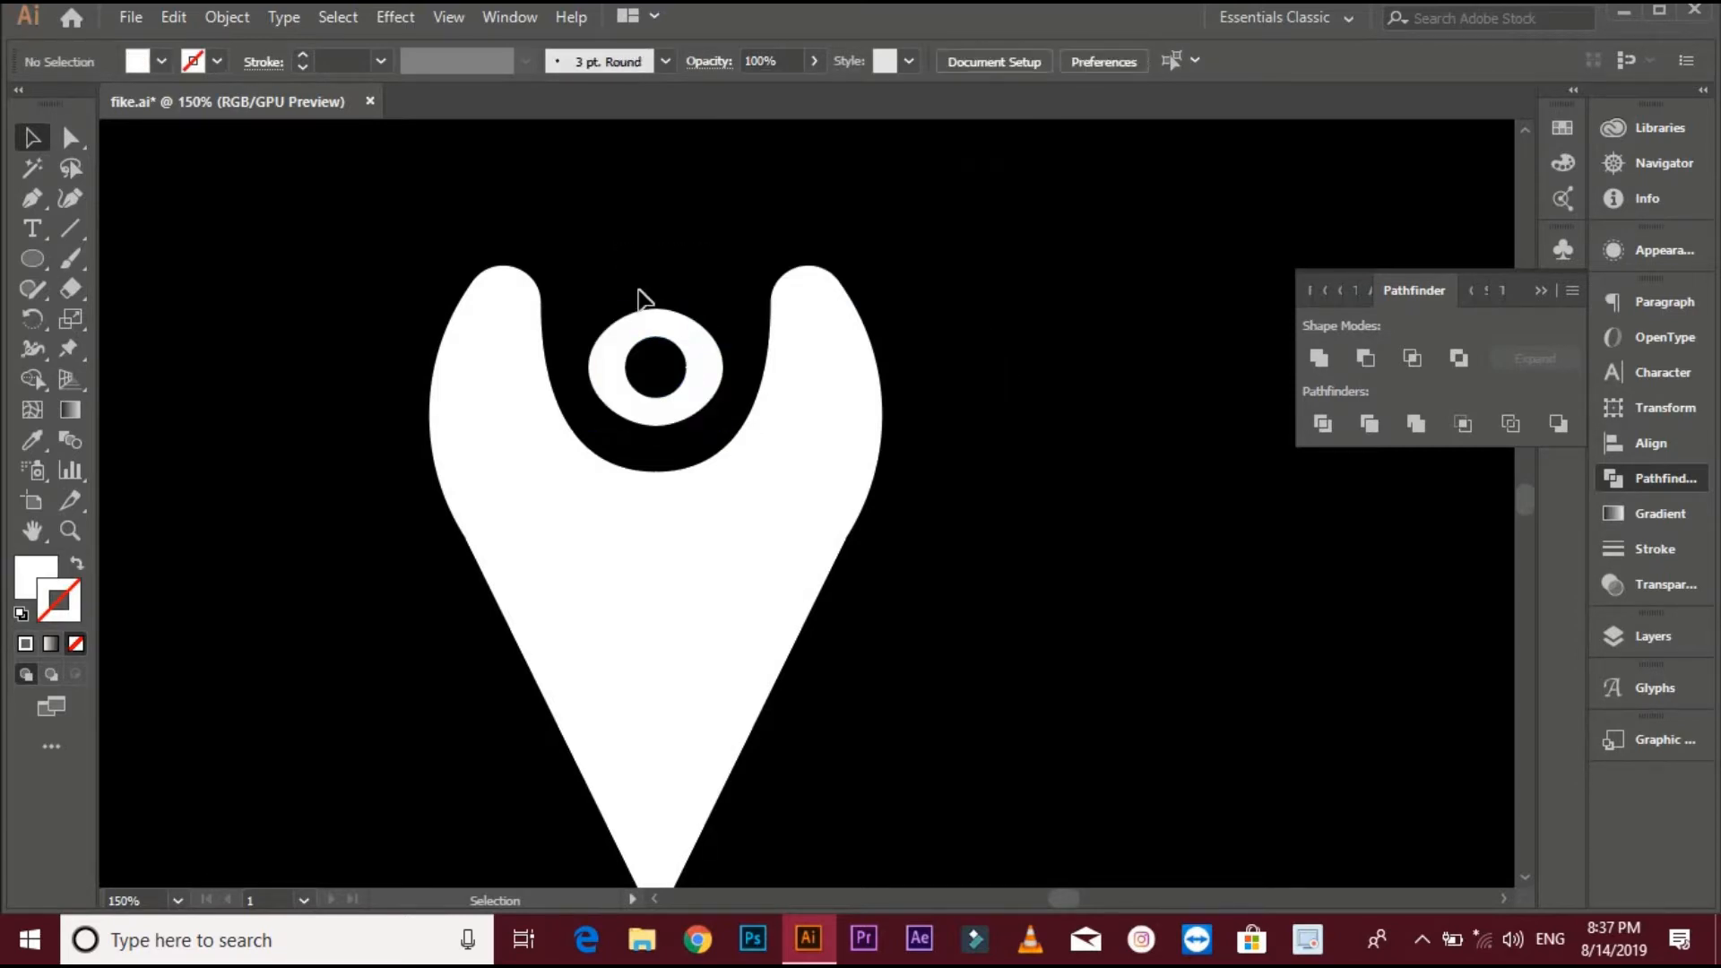
{"action": "left_click", "coordinate": [718, 421]}
{"action": "left_click_drag", "start_coordinate": [1025, 293], "coordinate": [387, 505]}
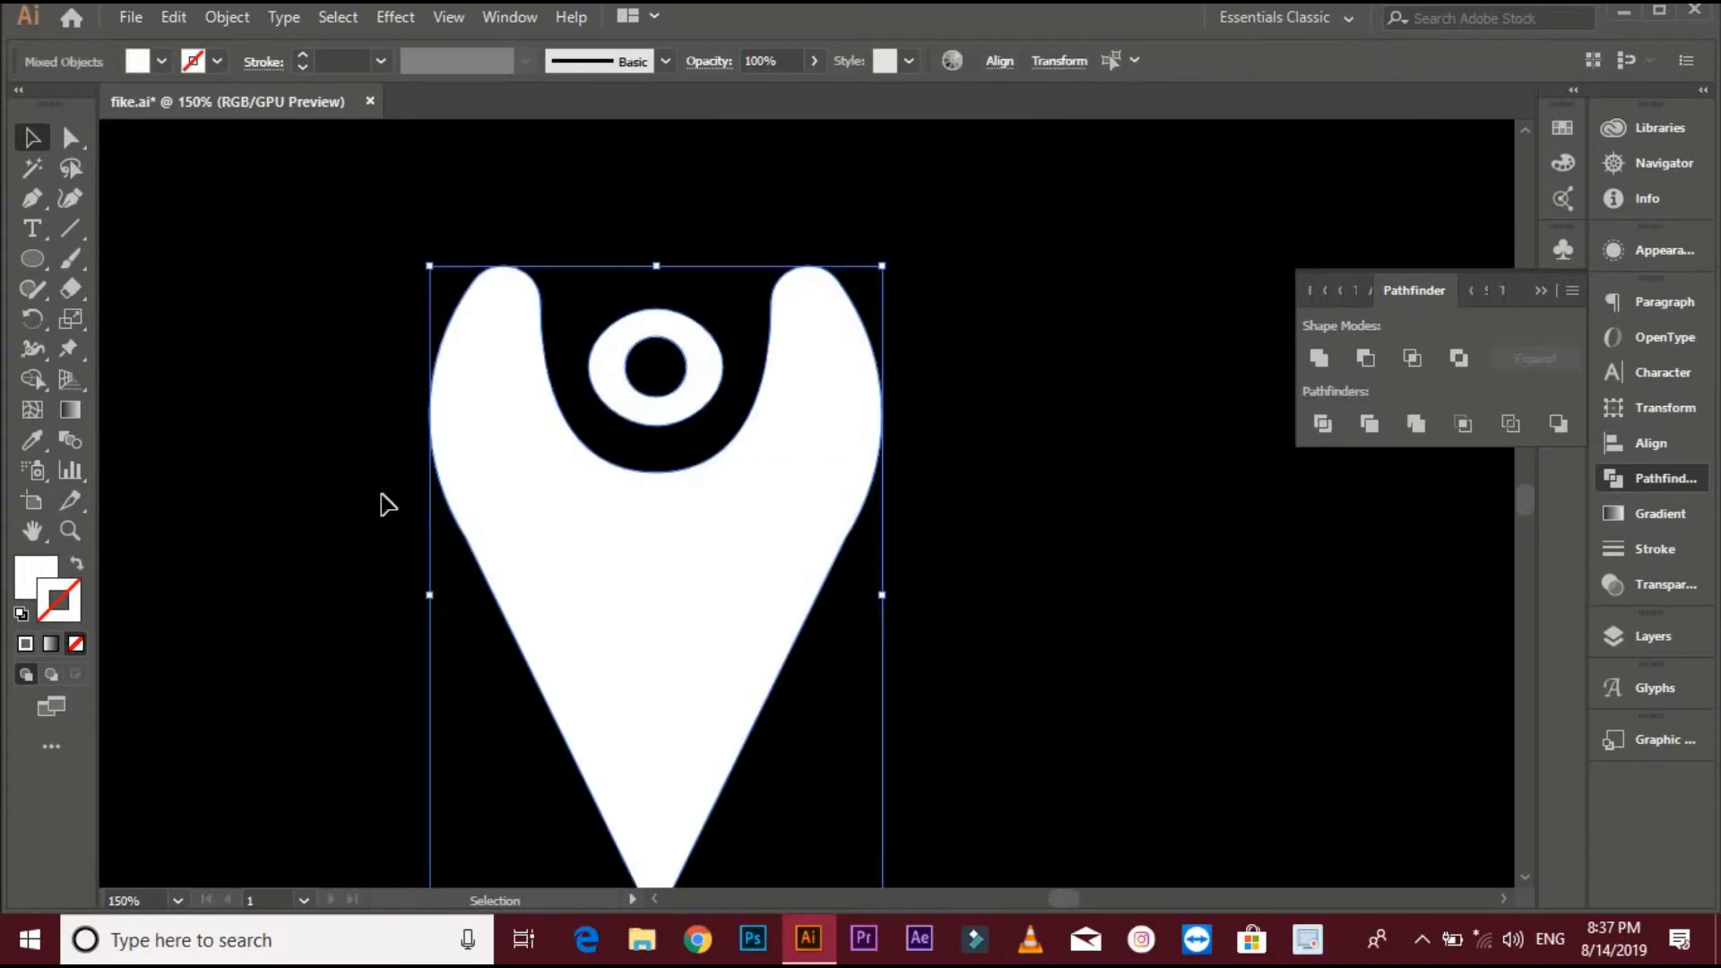
{"action": "left_click", "coordinate": [562, 495]}
{"action": "left_click", "coordinate": [999, 62]}
{"action": "left_click", "coordinate": [792, 133]}
{"action": "left_click", "coordinate": [1108, 430]}
{"action": "scroll", "coordinate": [1112, 430], "scroll_direction": "down", "scroll_amount": 2}
{"action": "left_click_drag", "start_coordinate": [1163, 425], "coordinate": [953, 305]}
{"action": "scroll", "coordinate": [991, 373], "scroll_direction": "down", "scroll_amount": 1}
{"action": "left_click_drag", "start_coordinate": [991, 372], "coordinate": [745, 348]}
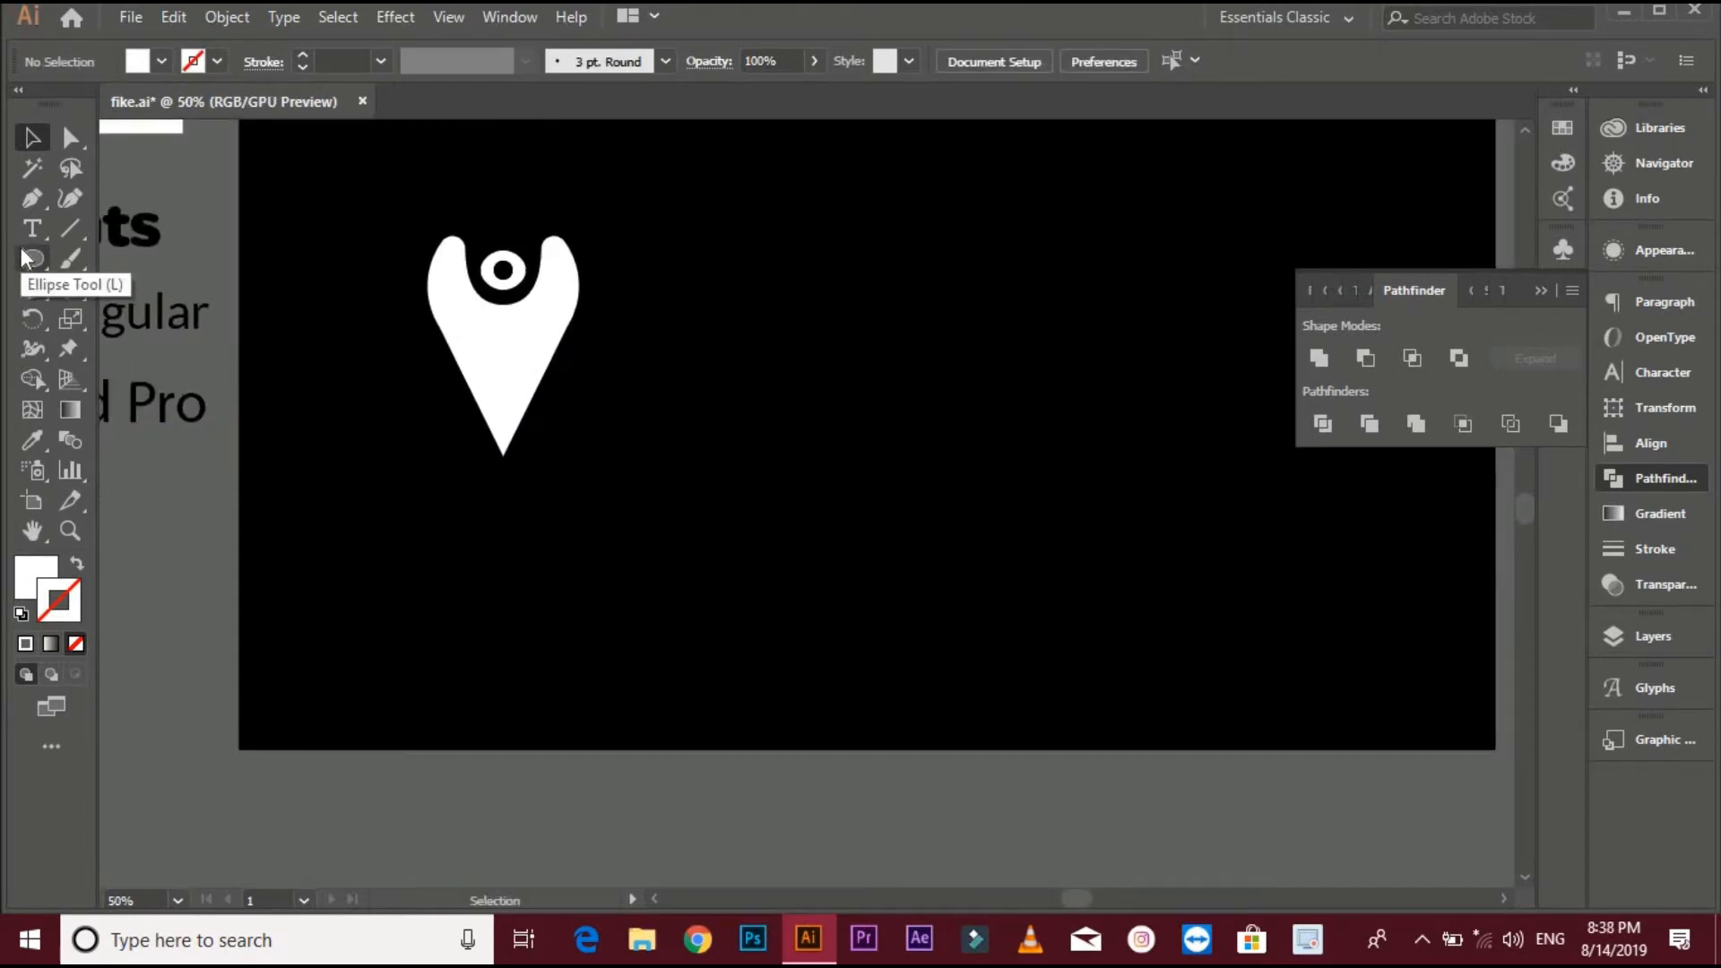
- Draw a large white circle beside the pin with the Ellipse tool
{"action": "left_click_drag", "start_coordinate": [25, 260], "coordinate": [110, 308]}
{"action": "mouse_move", "coordinate": [867, 408]}
{"action": "left_mouse_down"}
{"action": "mouse_move", "coordinate": [987, 557]}
{"action": "mouse_move", "coordinate": [1030, 571]}
{"action": "left_mouse_up"}
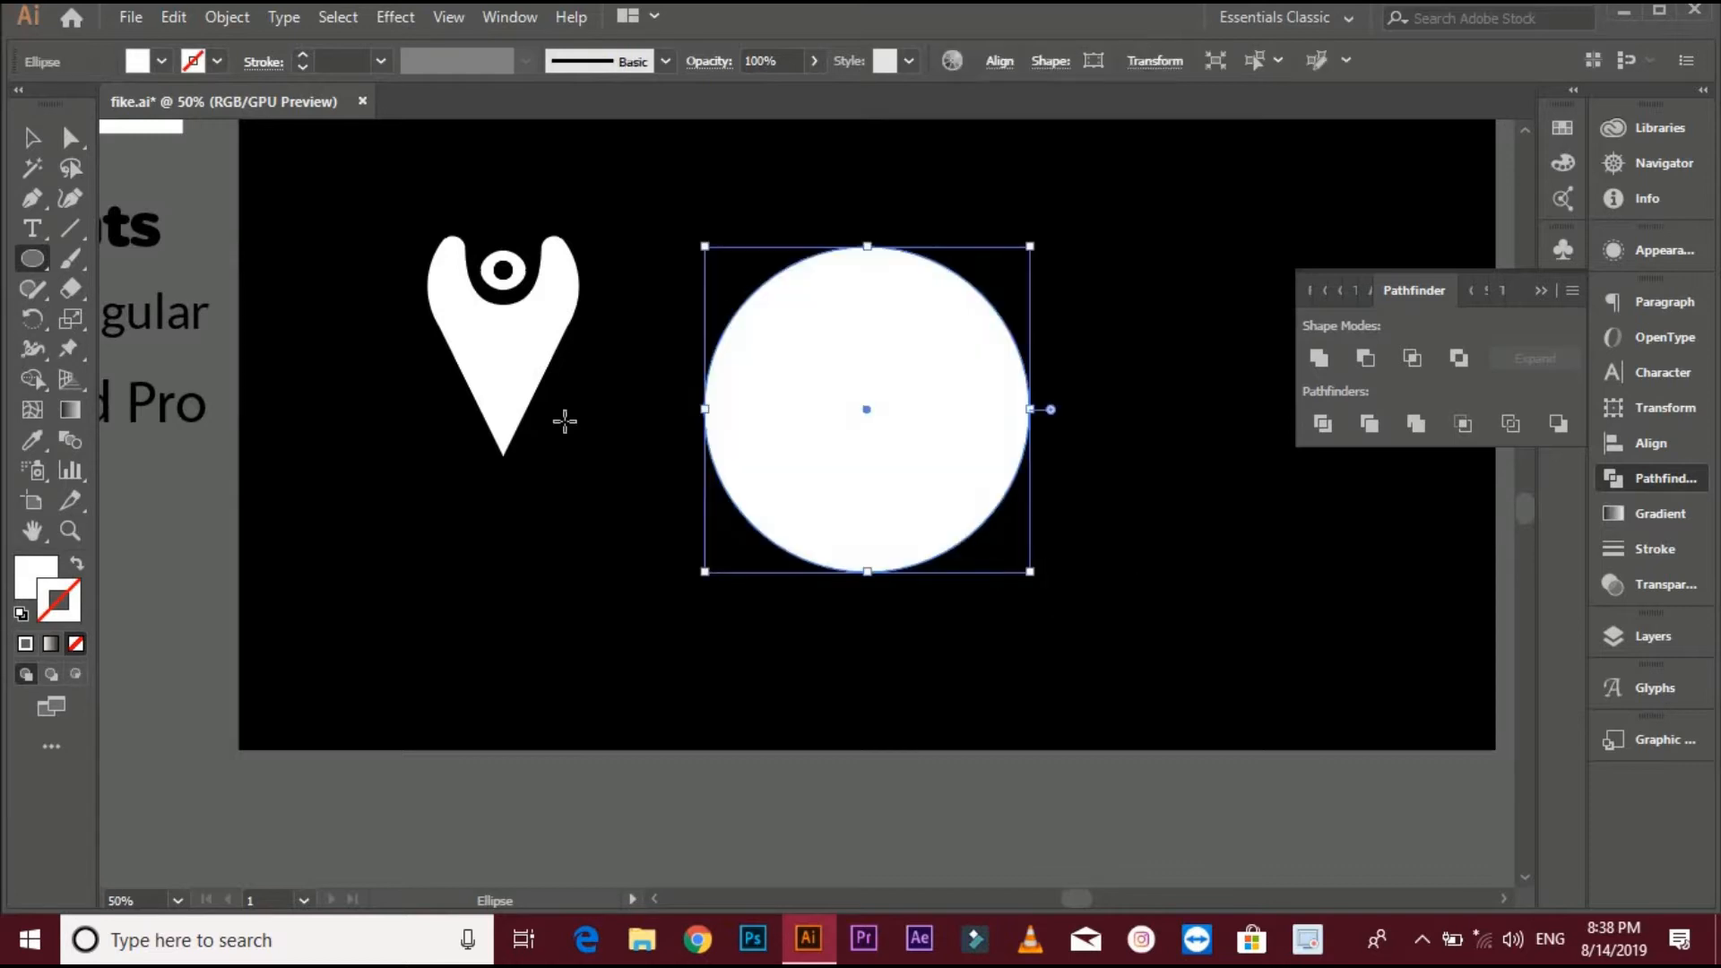
- Group the pin parts and fill the group black by sampling the background with the Eyedropper
{"action": "left_click", "coordinate": [36, 139]}
{"action": "left_click", "coordinate": [457, 301]}
{"action": "left_click_drag", "start_coordinate": [321, 213], "coordinate": [835, 401]}
{"action": "right_click", "coordinate": [489, 299]}
{"action": "left_click", "coordinate": [594, 453]}
{"action": "left_click", "coordinate": [34, 440]}
{"action": "left_click", "coordinate": [296, 395]}
{"action": "left_click", "coordinate": [34, 138]}
{"action": "key", "text": "a"}
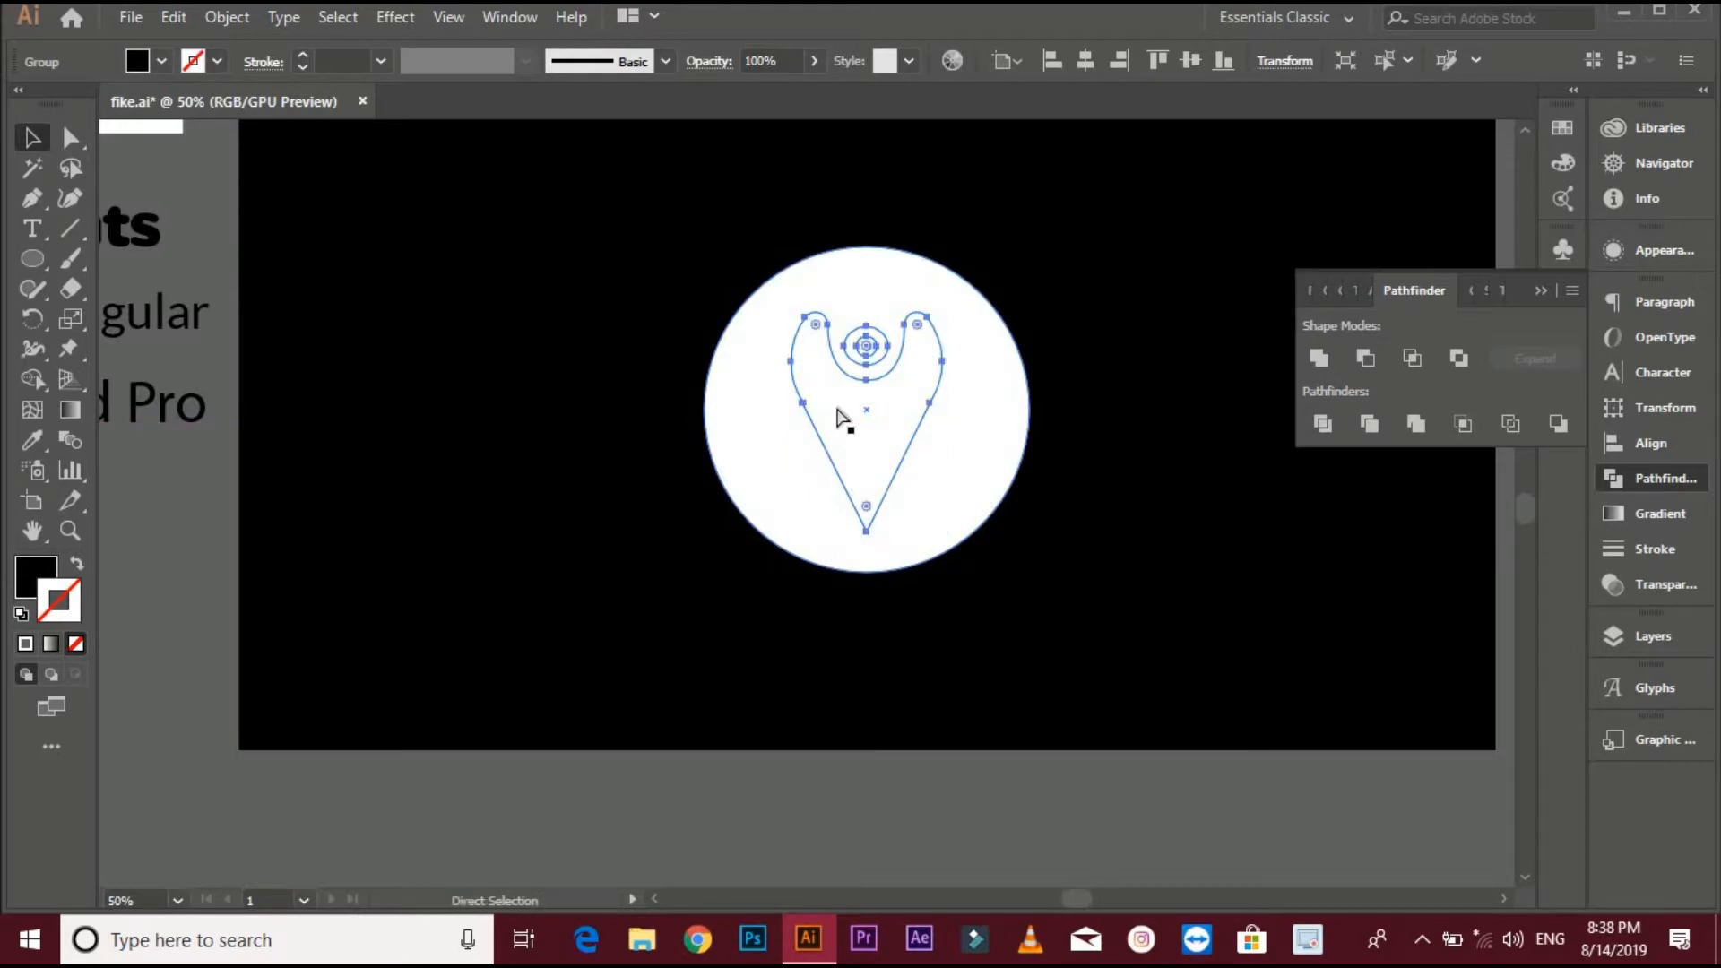
{"action": "key", "text": "v"}
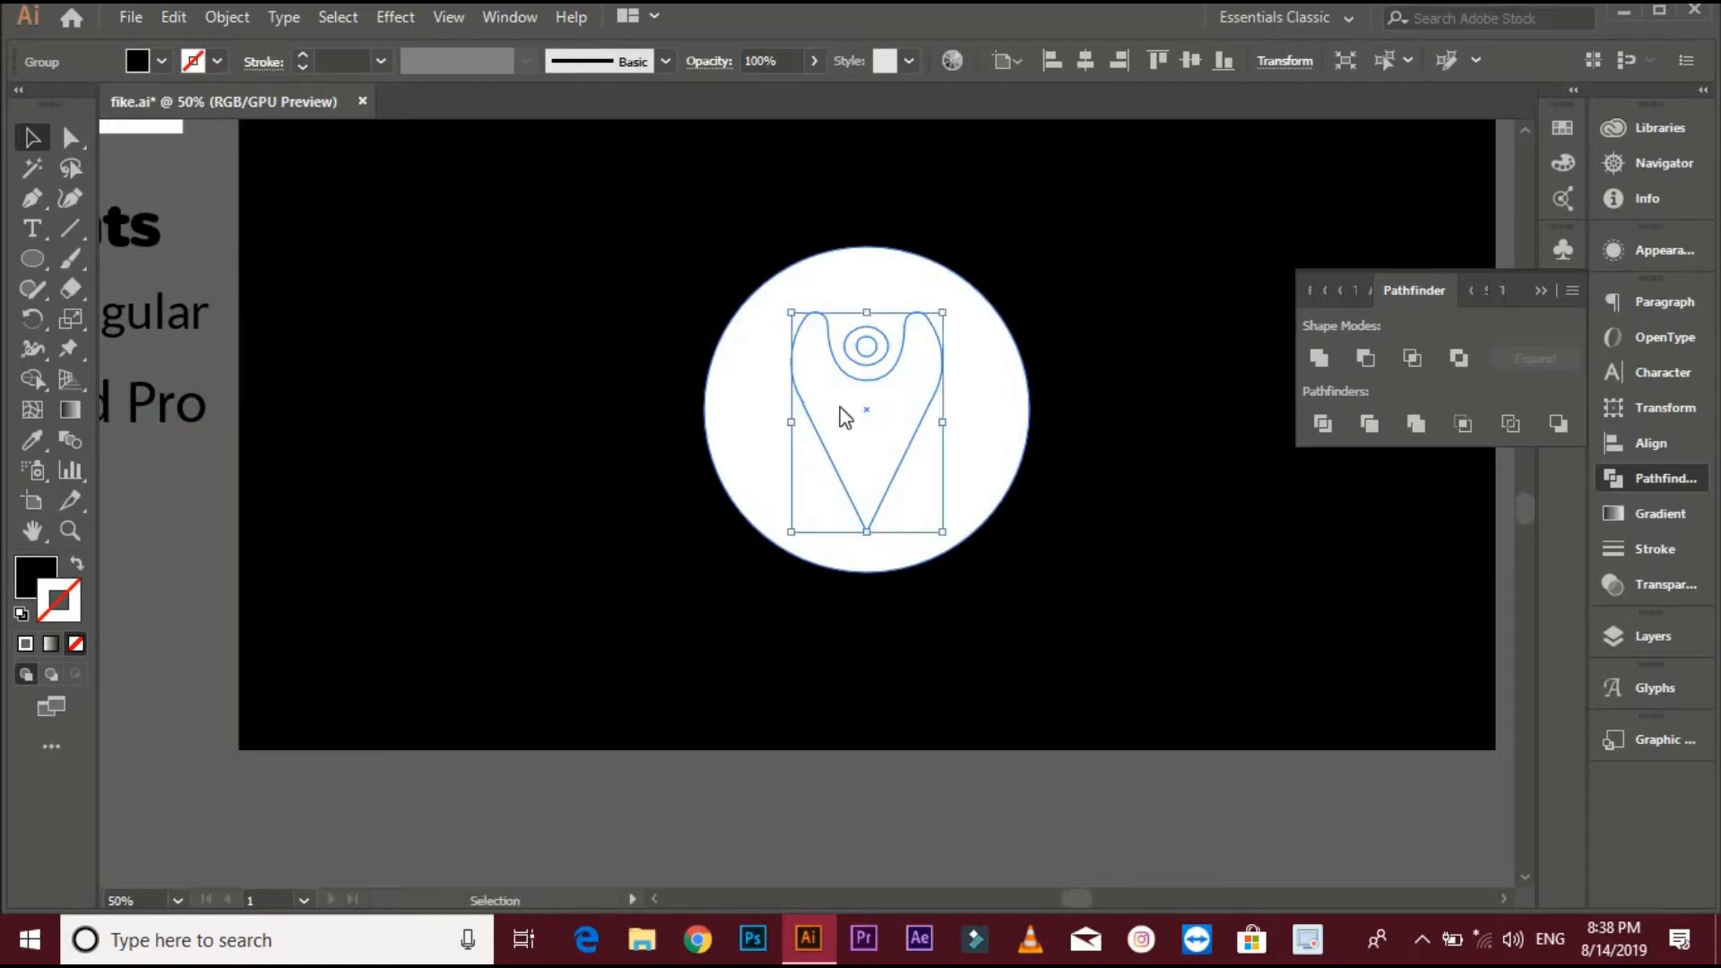
- Bring the pin group to the front of the large circle
{"action": "right_click", "coordinate": [840, 409]}
{"action": "mouse_move", "coordinate": [1018, 681]}
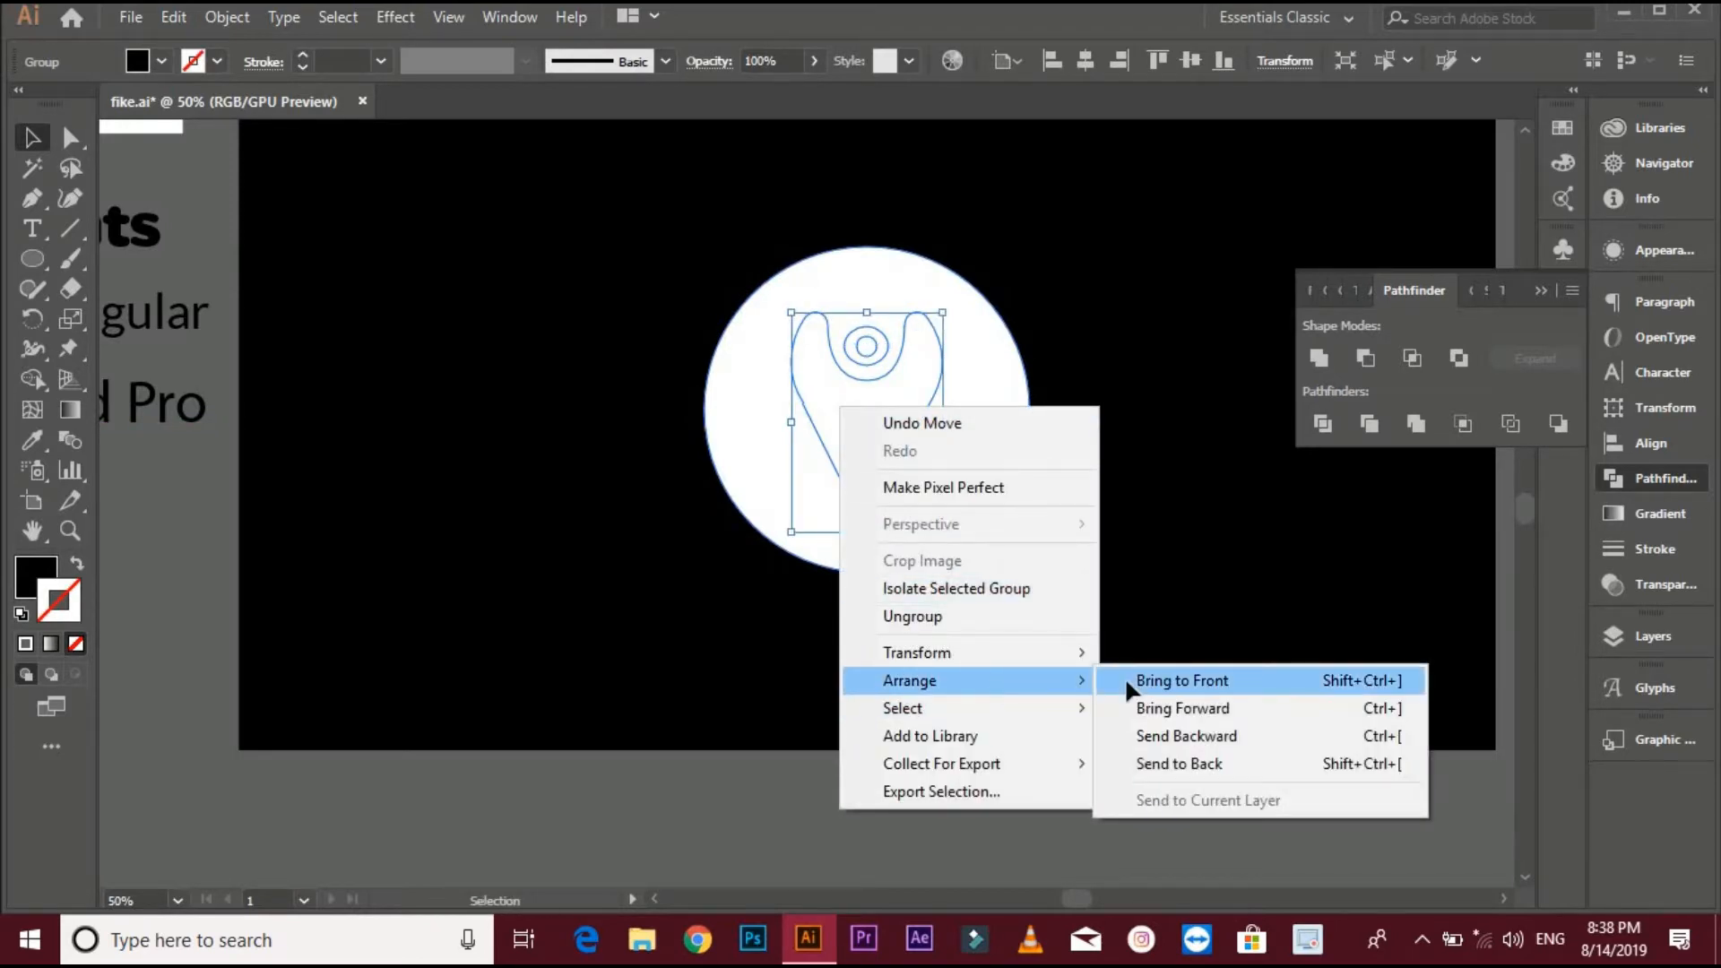
{"action": "left_click", "coordinate": [1126, 681]}
- Select the pin and large circle and align them to both horizontal and vertical centres
{"action": "left_click", "coordinate": [1176, 335]}
{"action": "key", "text": "space"}
{"action": "left_click_drag", "start_coordinate": [1184, 335], "coordinate": [1118, 323]}
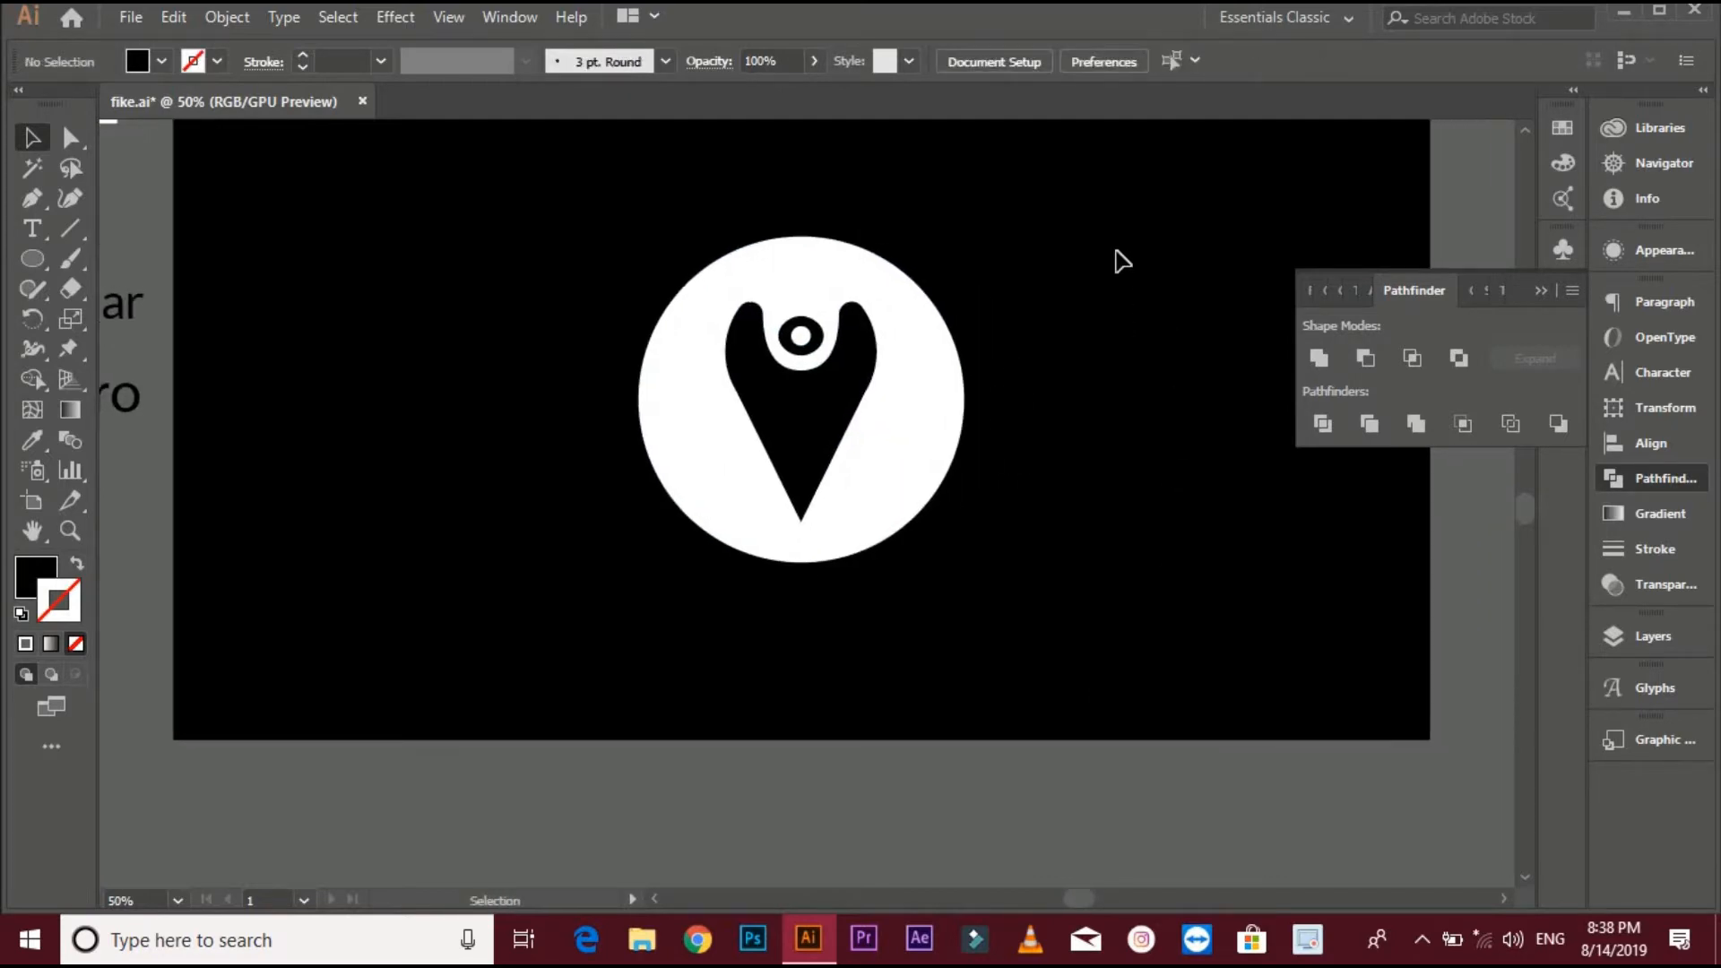
{"action": "left_click_drag", "start_coordinate": [608, 563], "coordinate": [894, 465]}
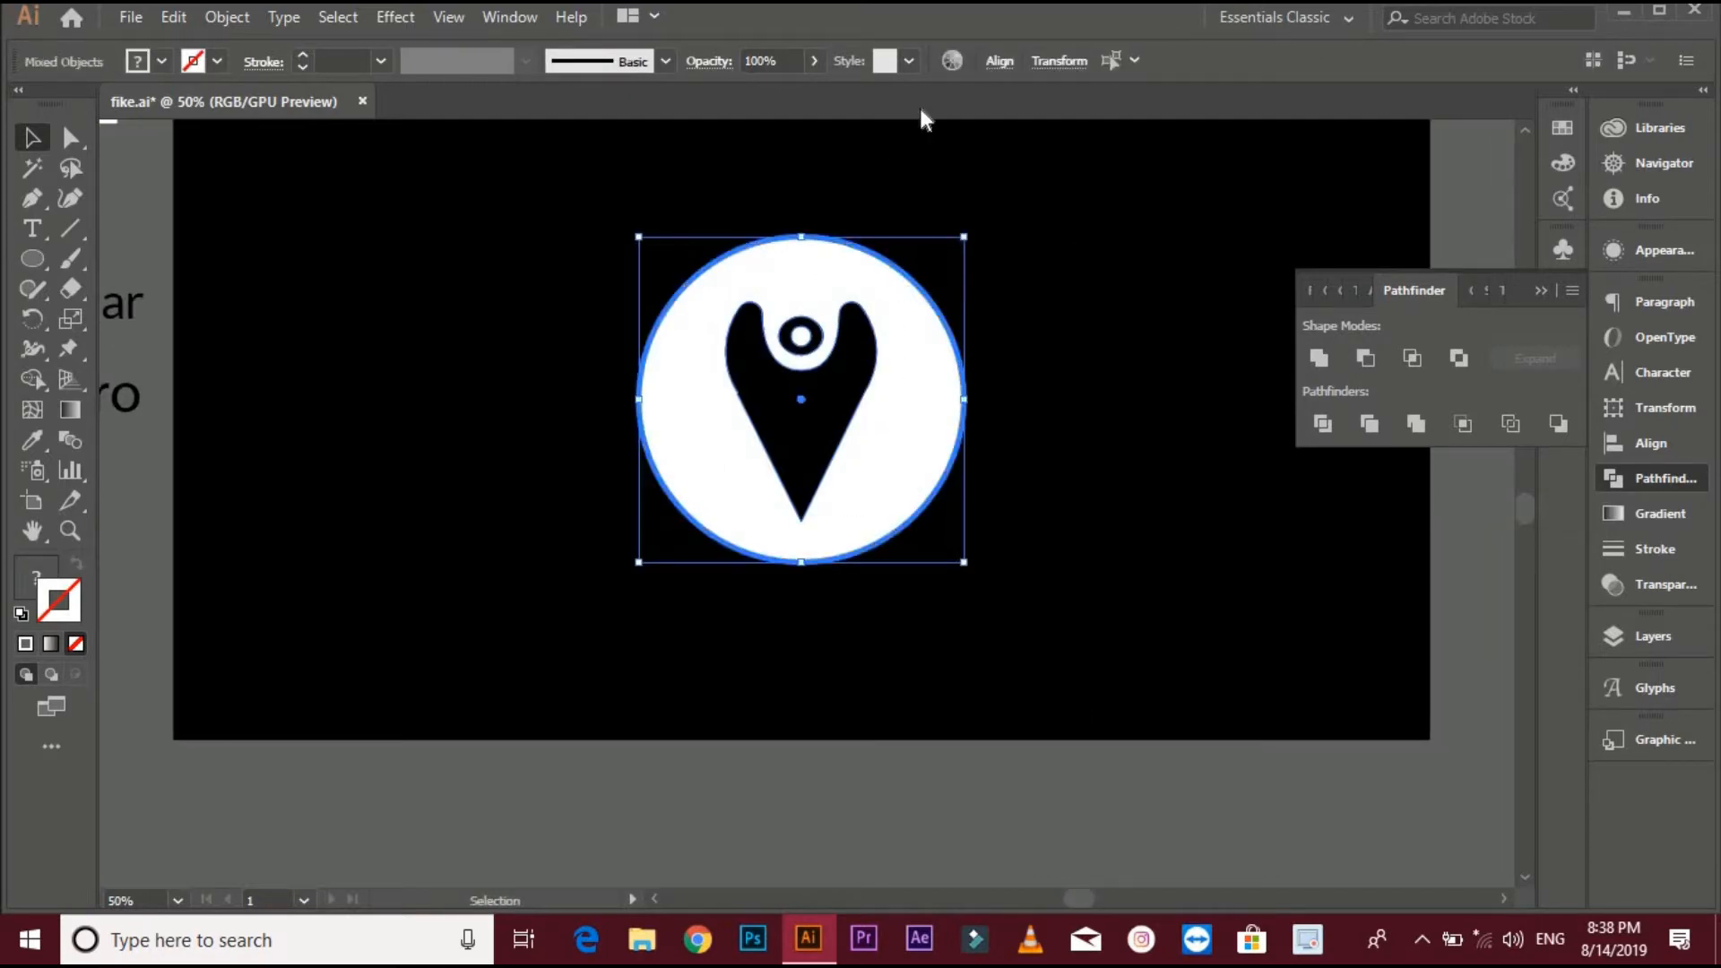
{"action": "left_click", "coordinate": [999, 61]}
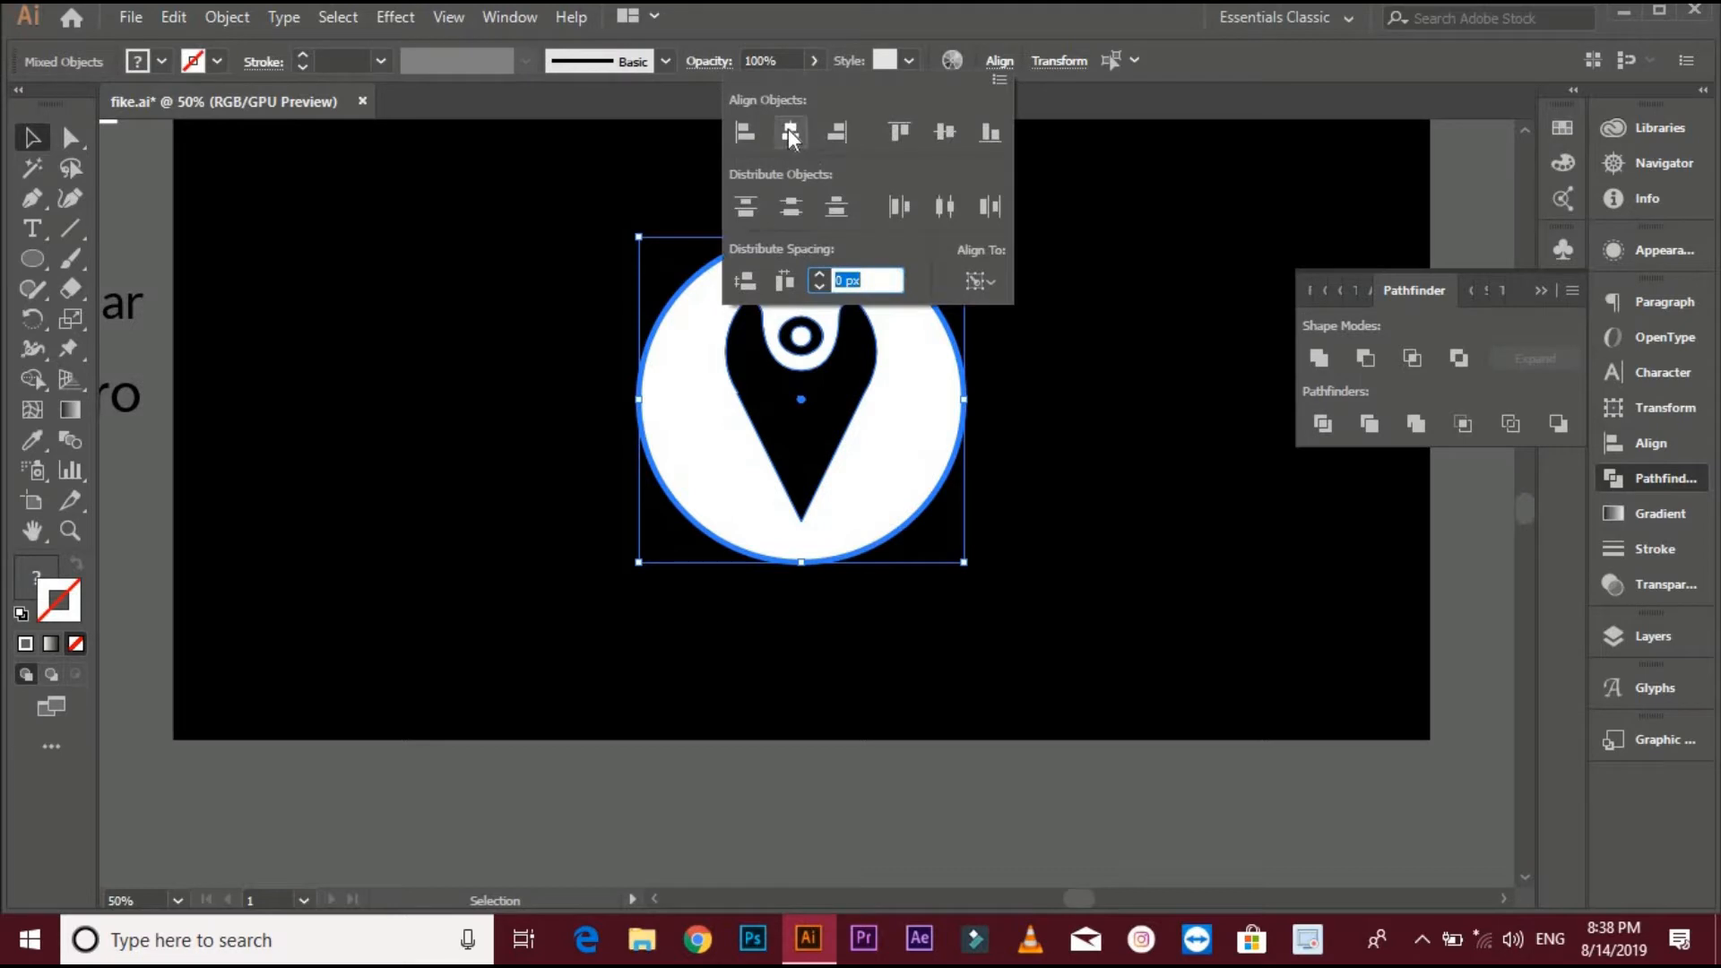
{"action": "left_click", "coordinate": [789, 131]}
{"action": "left_click", "coordinate": [944, 133]}
{"action": "left_click", "coordinate": [1130, 284]}
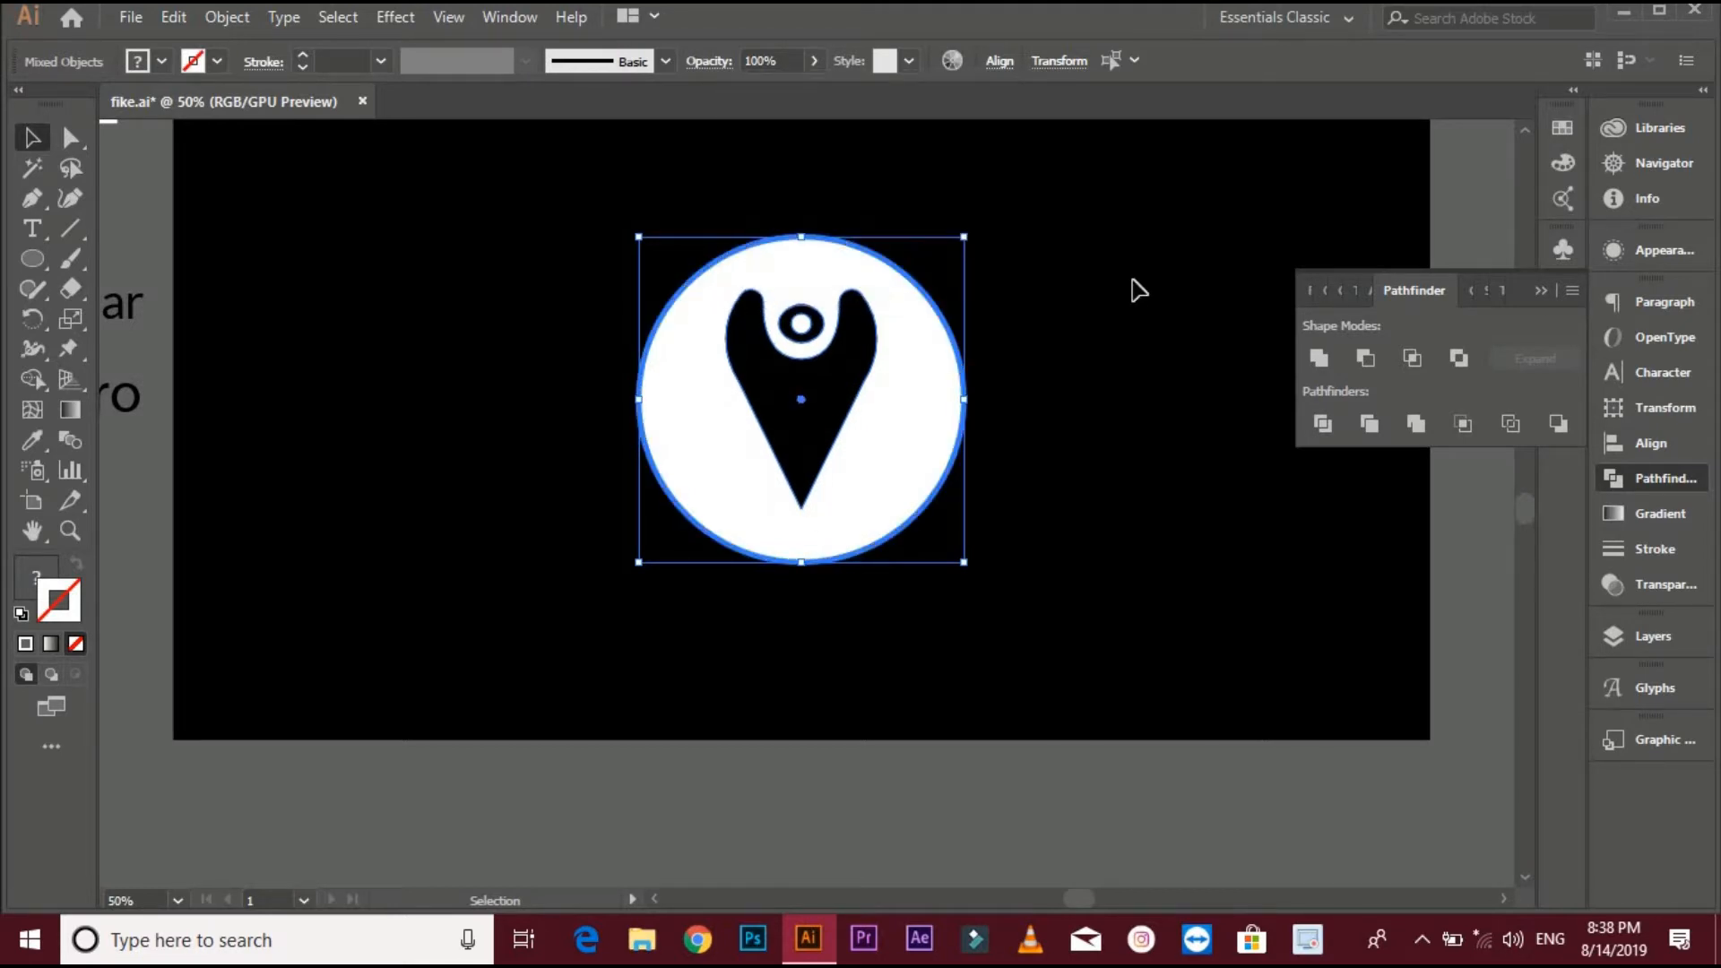
- Subtract the pin from the large circle with Pathfinder Minus Front
{"action": "left_click", "coordinate": [1130, 284]}
{"action": "left_click", "coordinate": [856, 403]}
{"action": "left_click_drag", "start_coordinate": [876, 502], "coordinate": [866, 495]}
{"action": "left_click", "coordinate": [1111, 290]}
{"action": "left_click_drag", "start_coordinate": [1104, 281], "coordinate": [594, 567]}
{"action": "left_click", "coordinate": [1363, 358]}
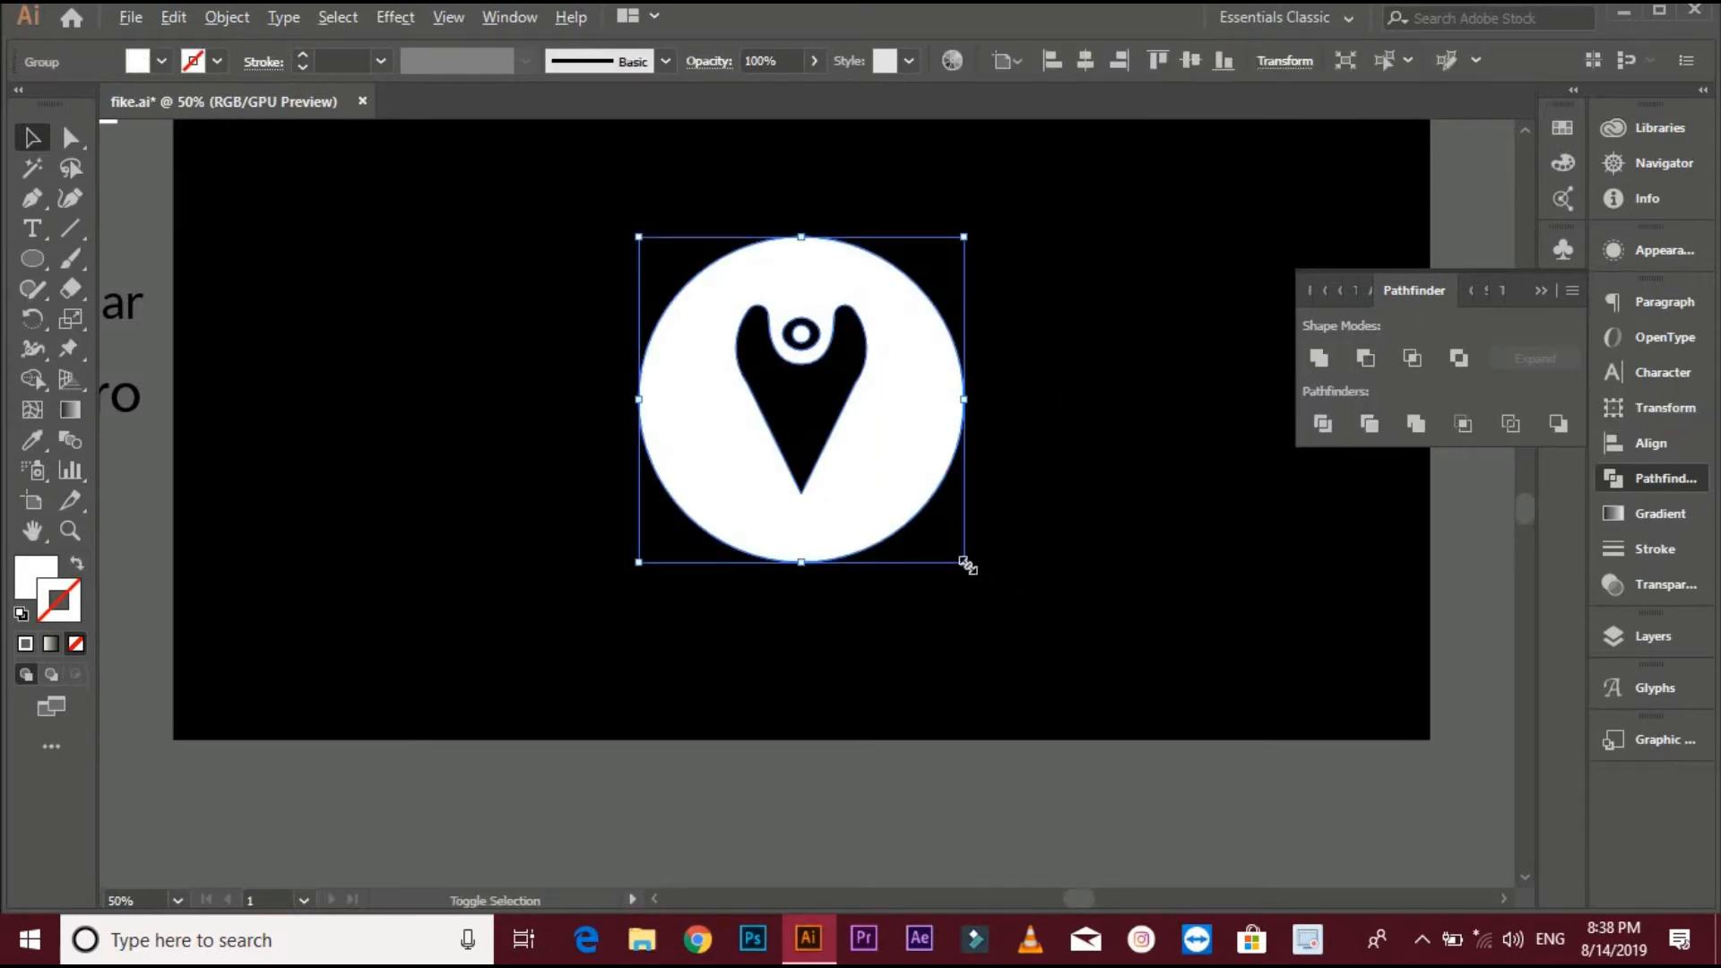
- Scale the circular badge smaller and move it to the left of the artboard
{"action": "left_click_drag", "start_coordinate": [964, 562], "coordinate": [896, 493]}
{"action": "left_click", "coordinate": [1061, 407]}
{"action": "left_click_drag", "start_coordinate": [844, 402], "coordinate": [543, 414]}
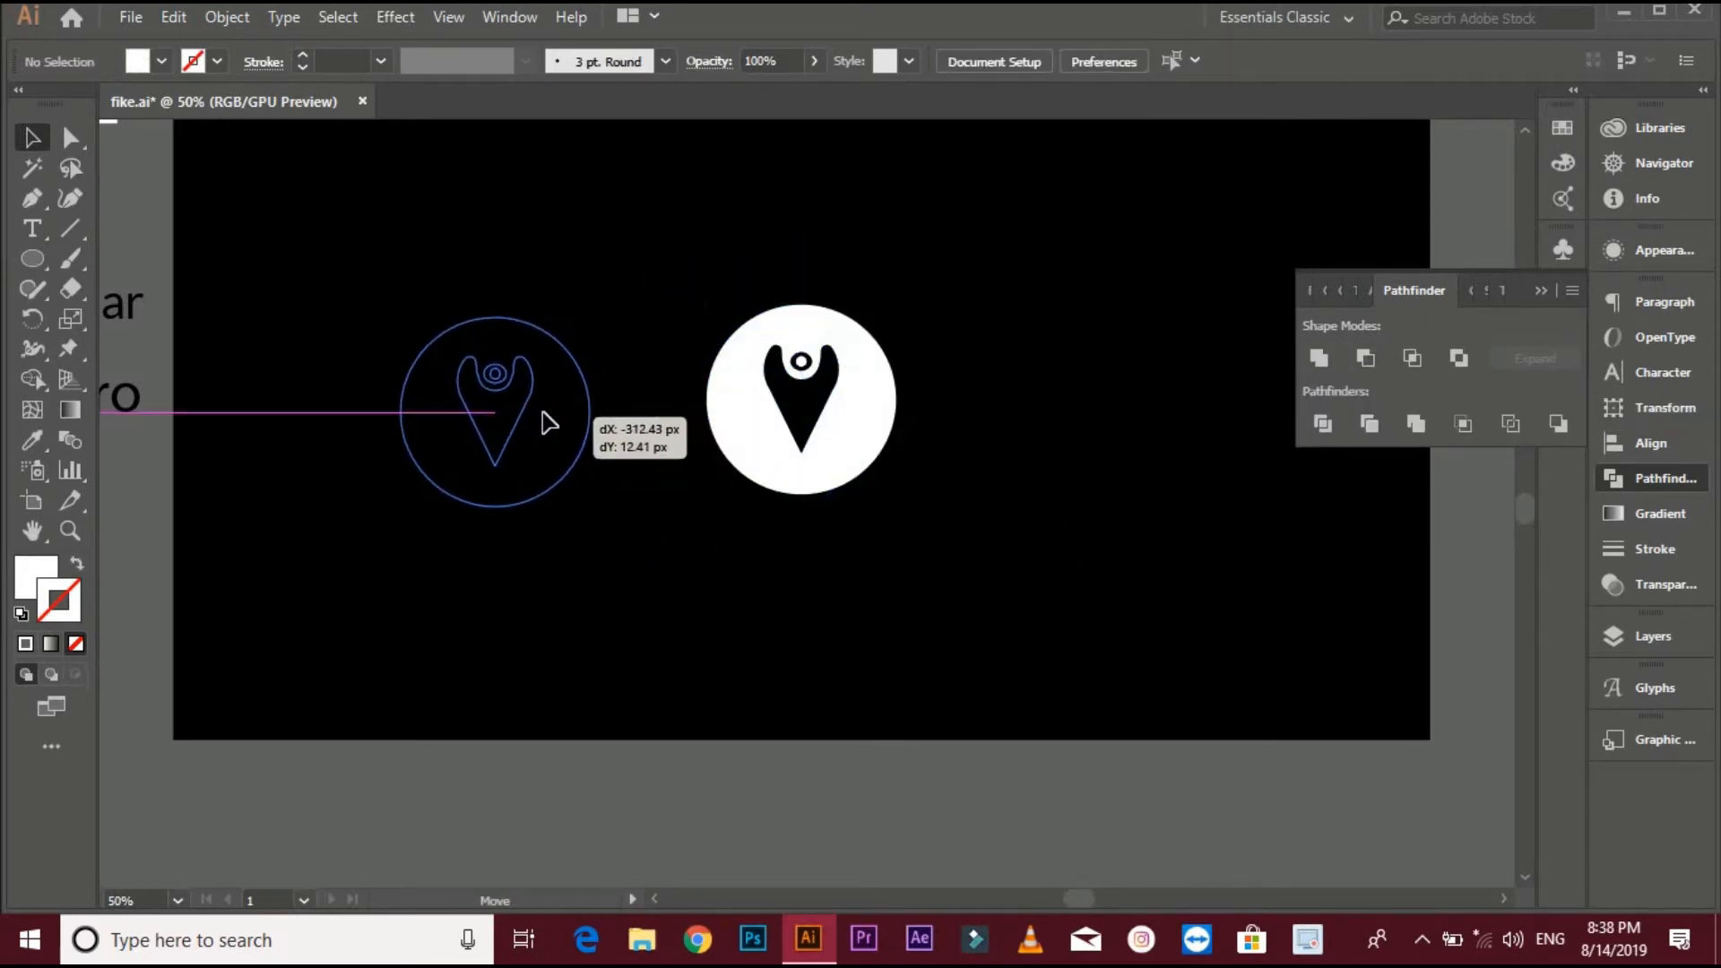
{"action": "left_click", "coordinate": [737, 363]}
{"action": "left_click_drag", "start_coordinate": [736, 380], "coordinate": [789, 347]}
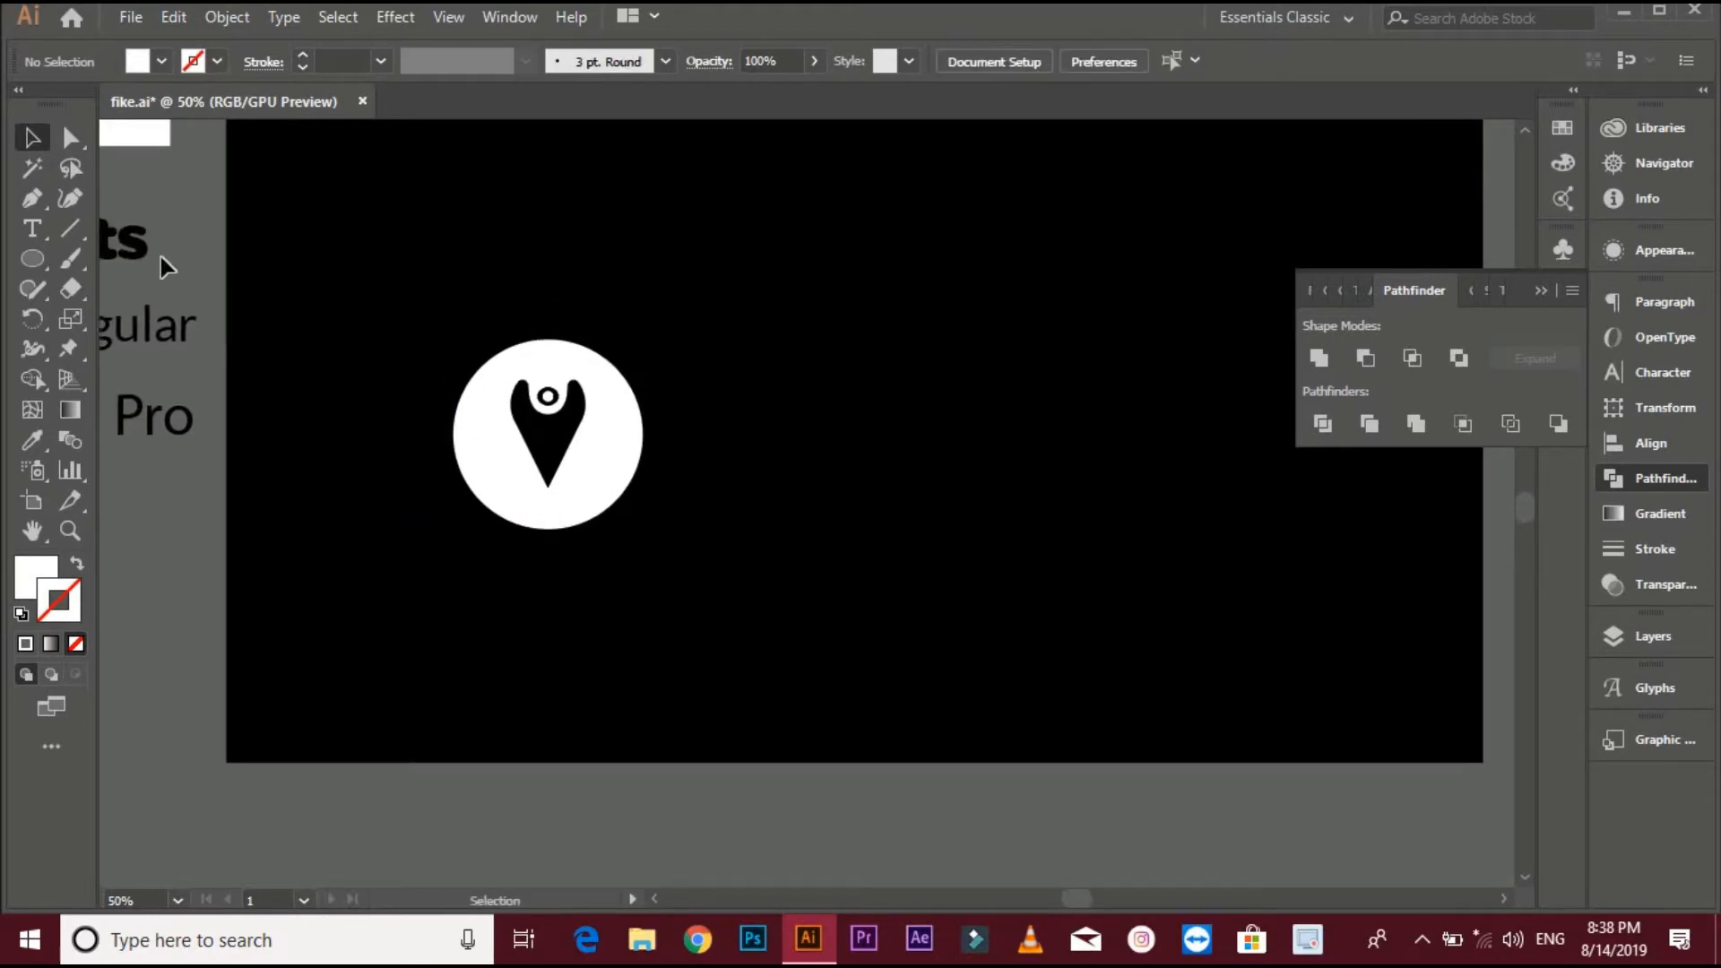
- Draw a vertical line about 258 px long to the right of the badge with the Pen tool
{"action": "left_click", "coordinate": [34, 198]}
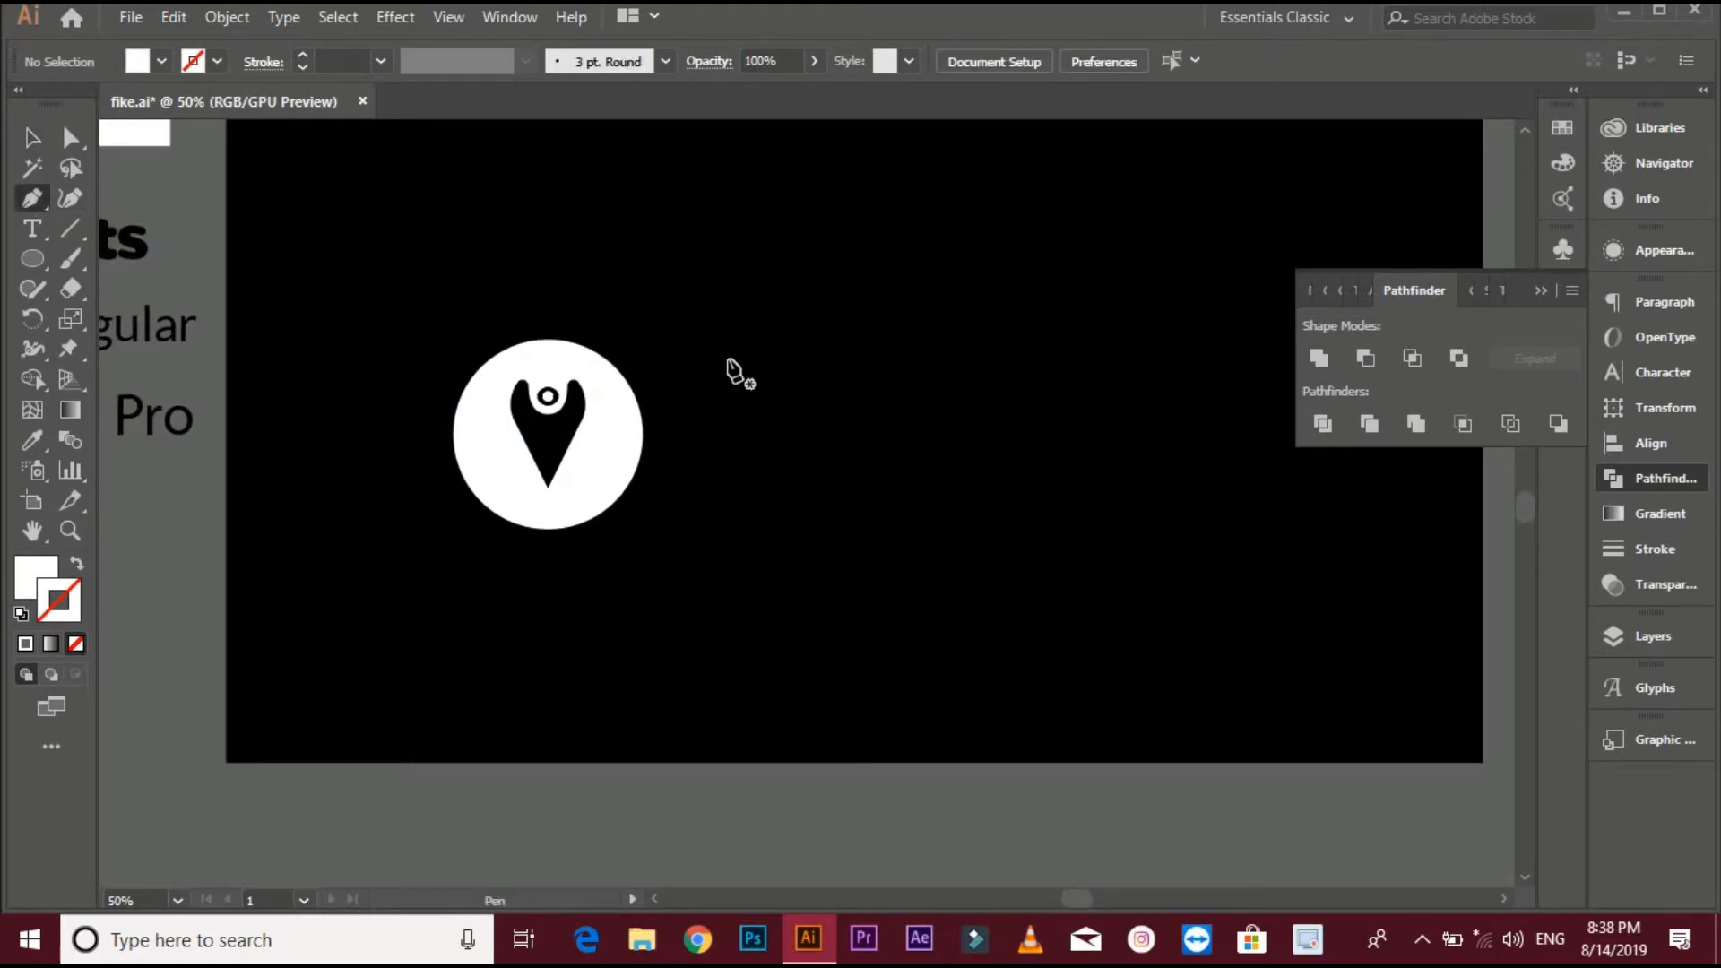
{"action": "left_click", "coordinate": [748, 315]}
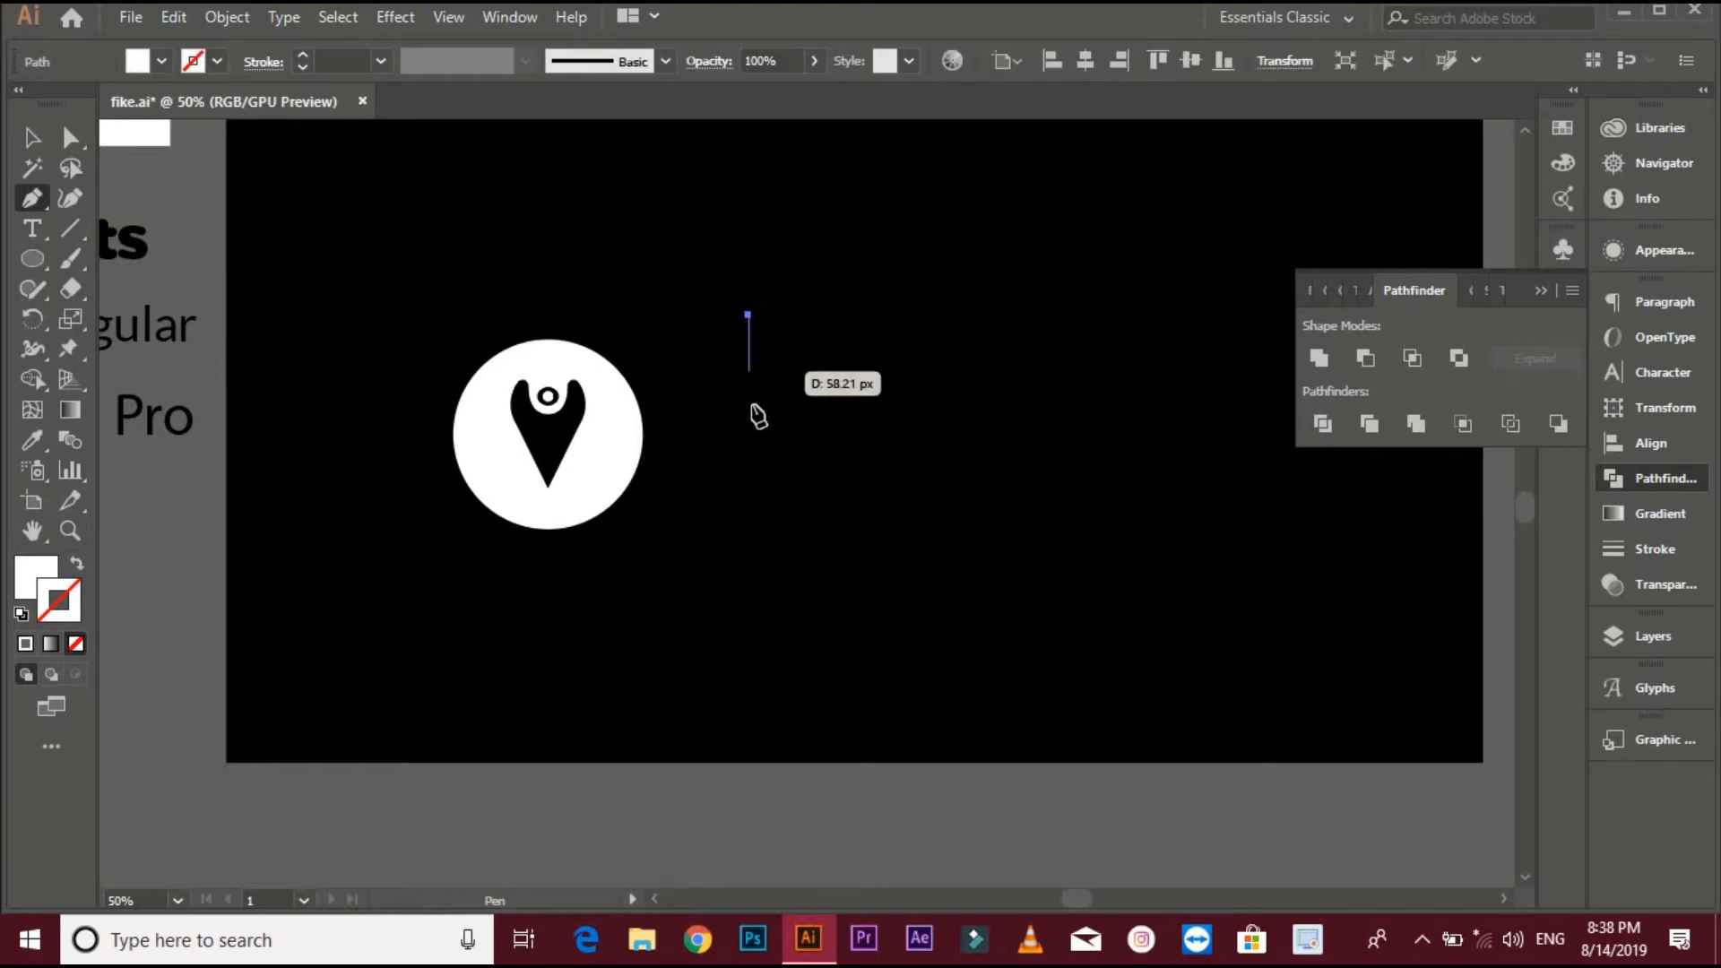
{"action": "left_click", "coordinate": [749, 571]}
{"action": "key", "text": "v"}
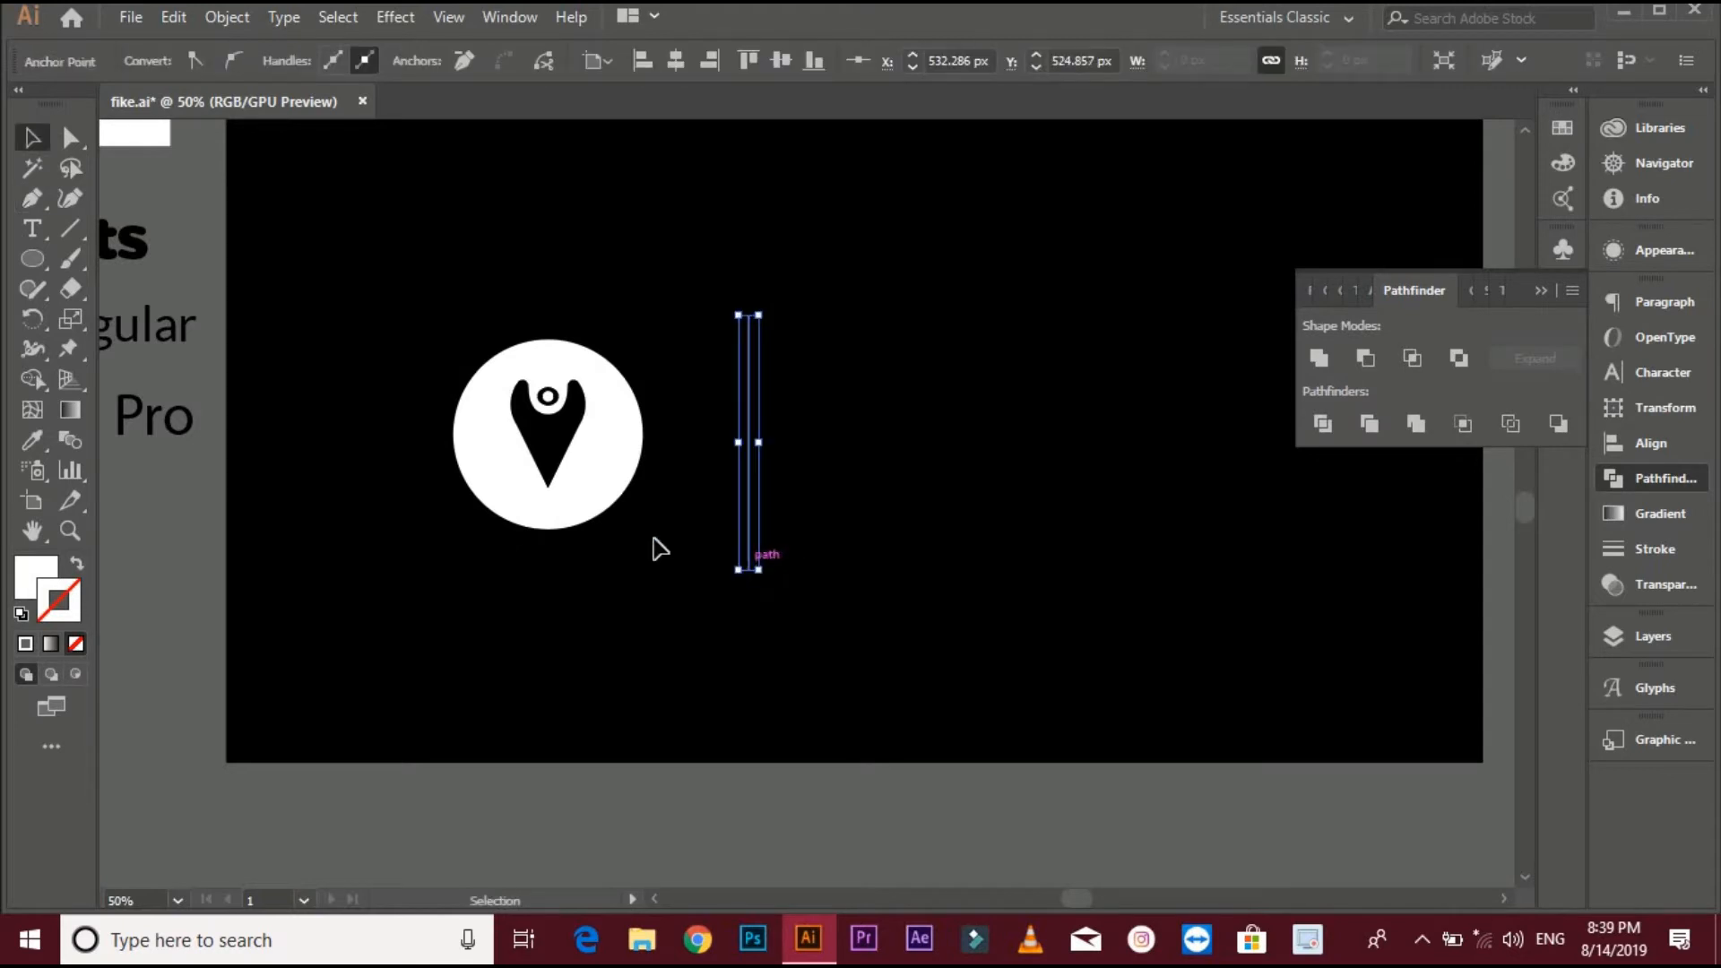
- Swap the line's fill and stroke and set its stroke weight to 4 pt
{"action": "left_click", "coordinate": [76, 566]}
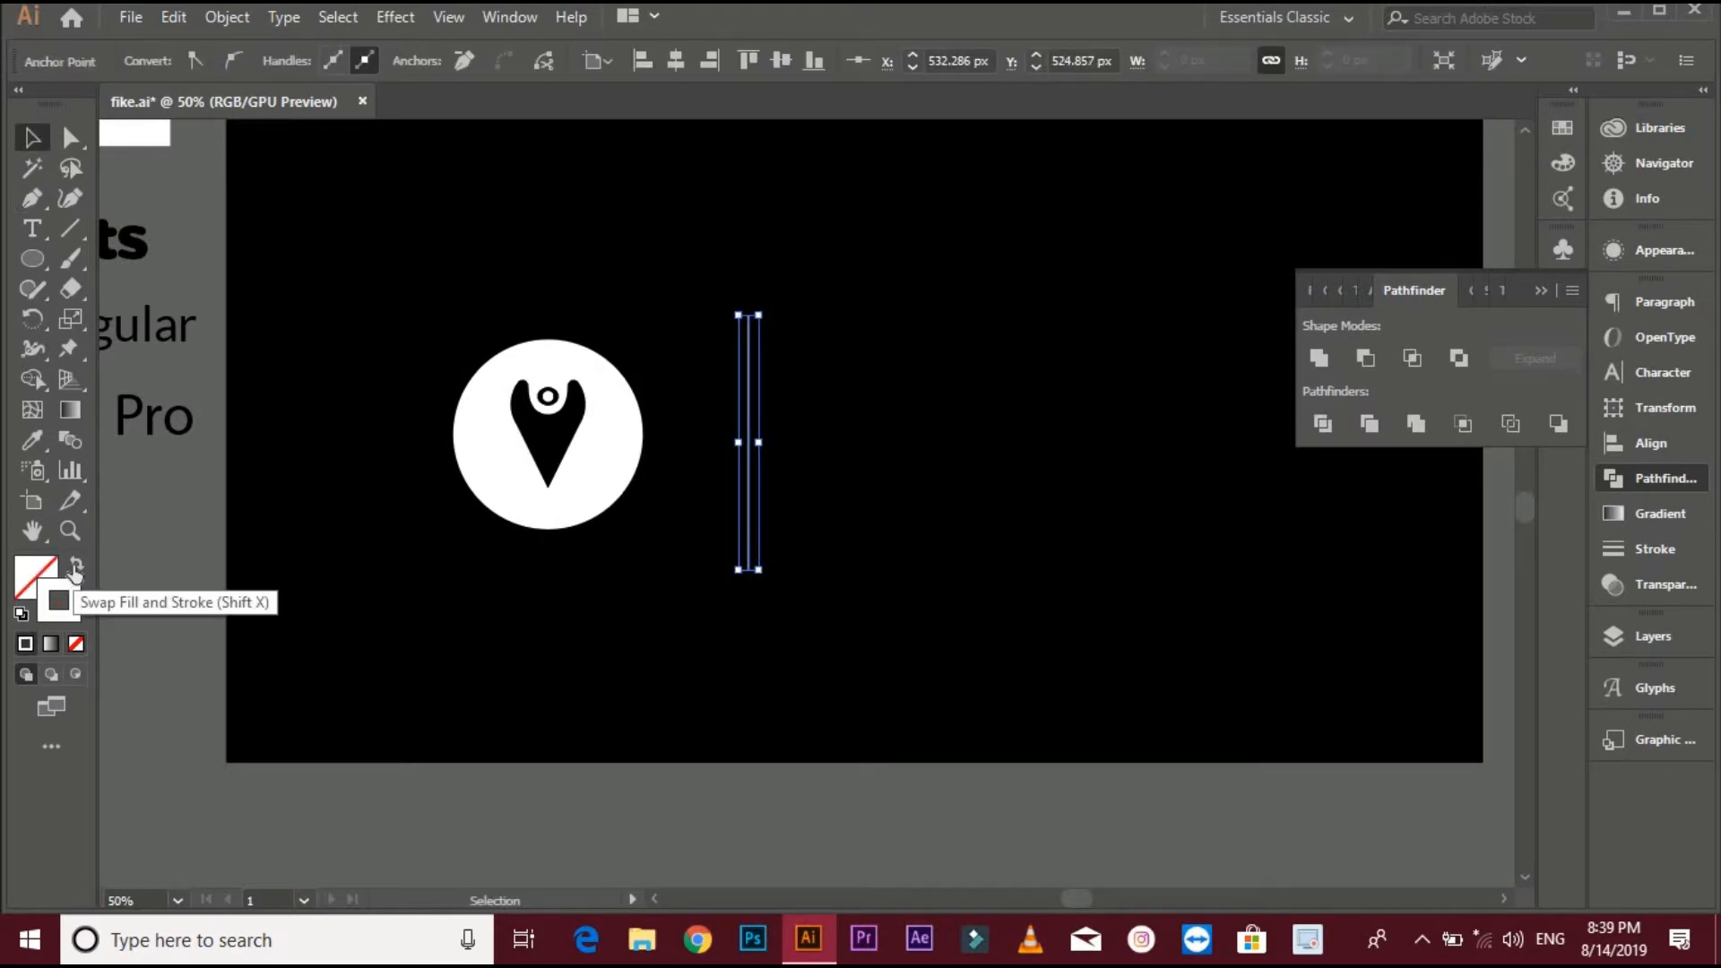
{"action": "left_click", "coordinate": [558, 227]}
{"action": "left_click_drag", "start_coordinate": [786, 346], "coordinate": [787, 349]}
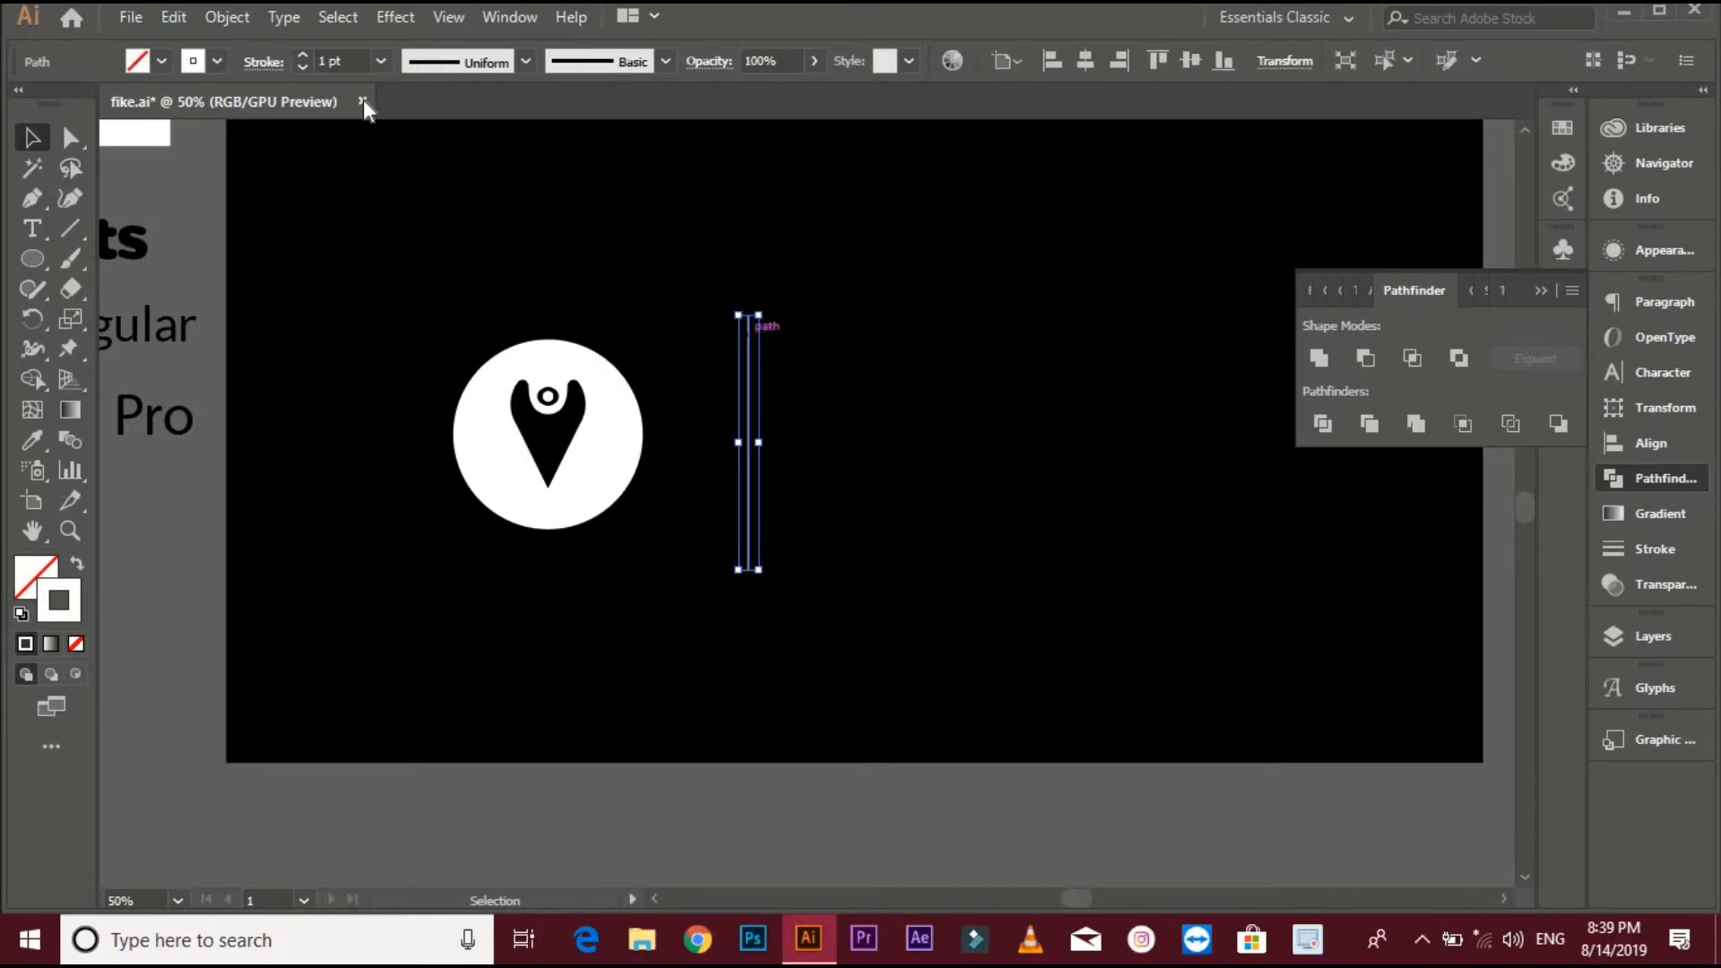
{"action": "left_click", "coordinate": [303, 54]}
{"action": "left_click", "coordinate": [305, 55]}
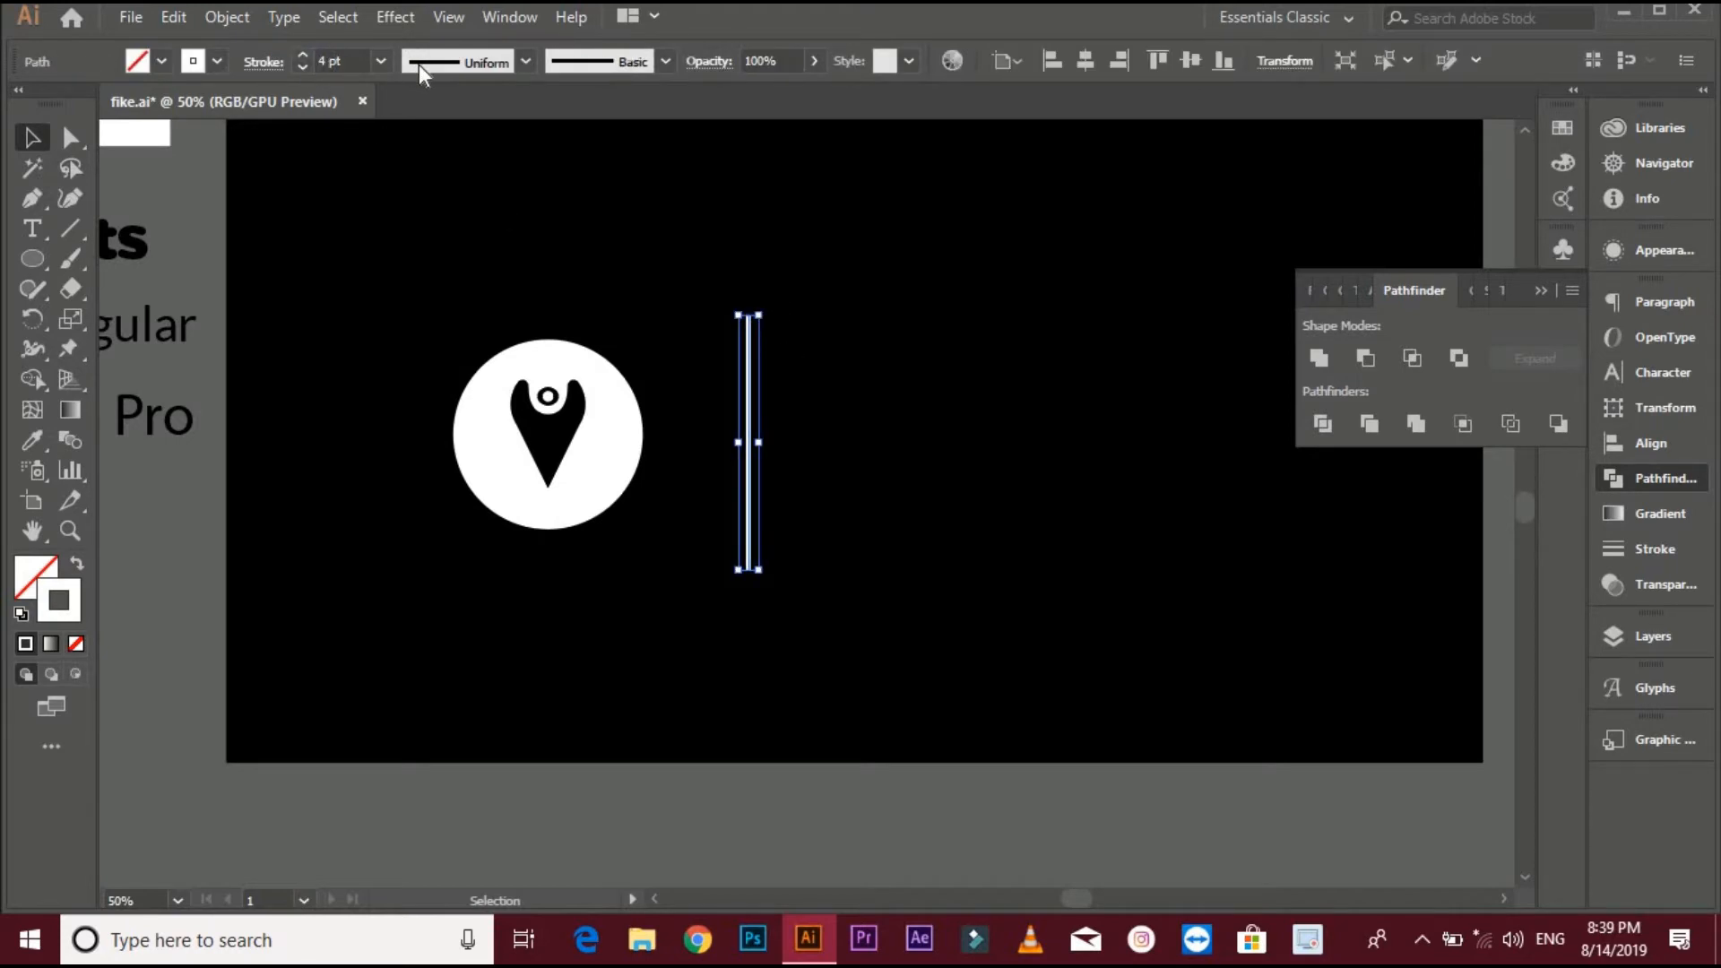
{"action": "left_click", "coordinate": [502, 175]}
{"action": "scroll", "coordinate": [595, 384], "scroll_direction": "down", "scroll_amount": 1}
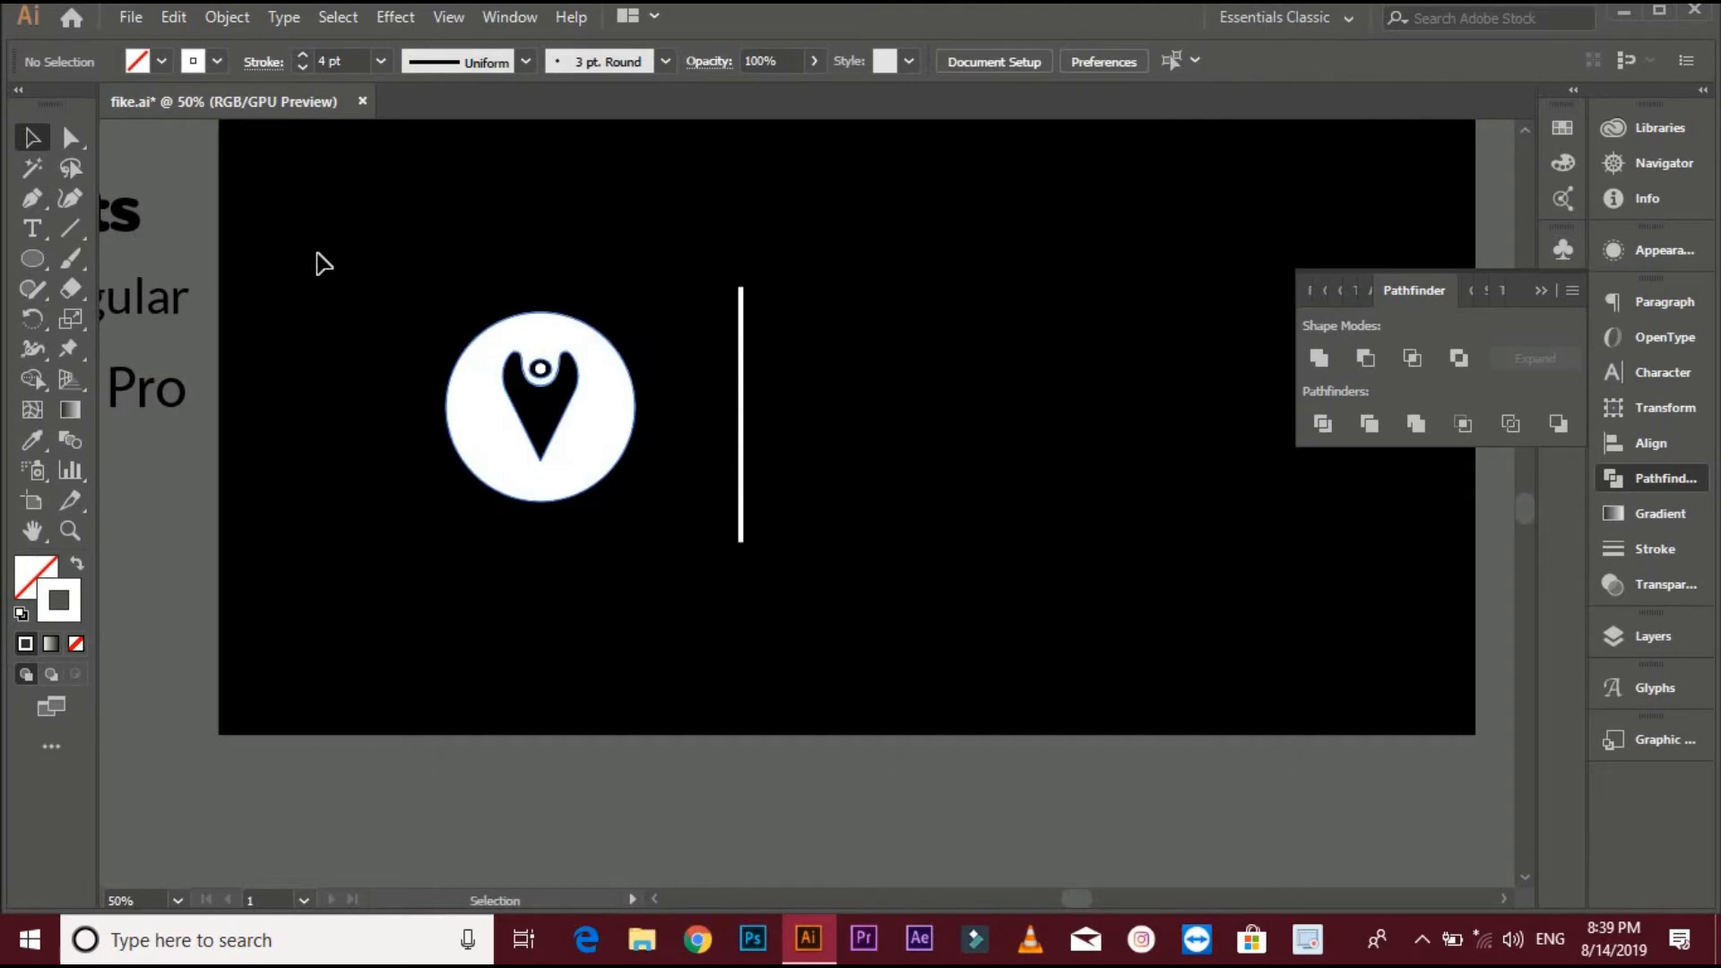
- Select the badge and the line and align them to their vertical centre
{"action": "left_click_drag", "start_coordinate": [319, 230], "coordinate": [838, 499]}
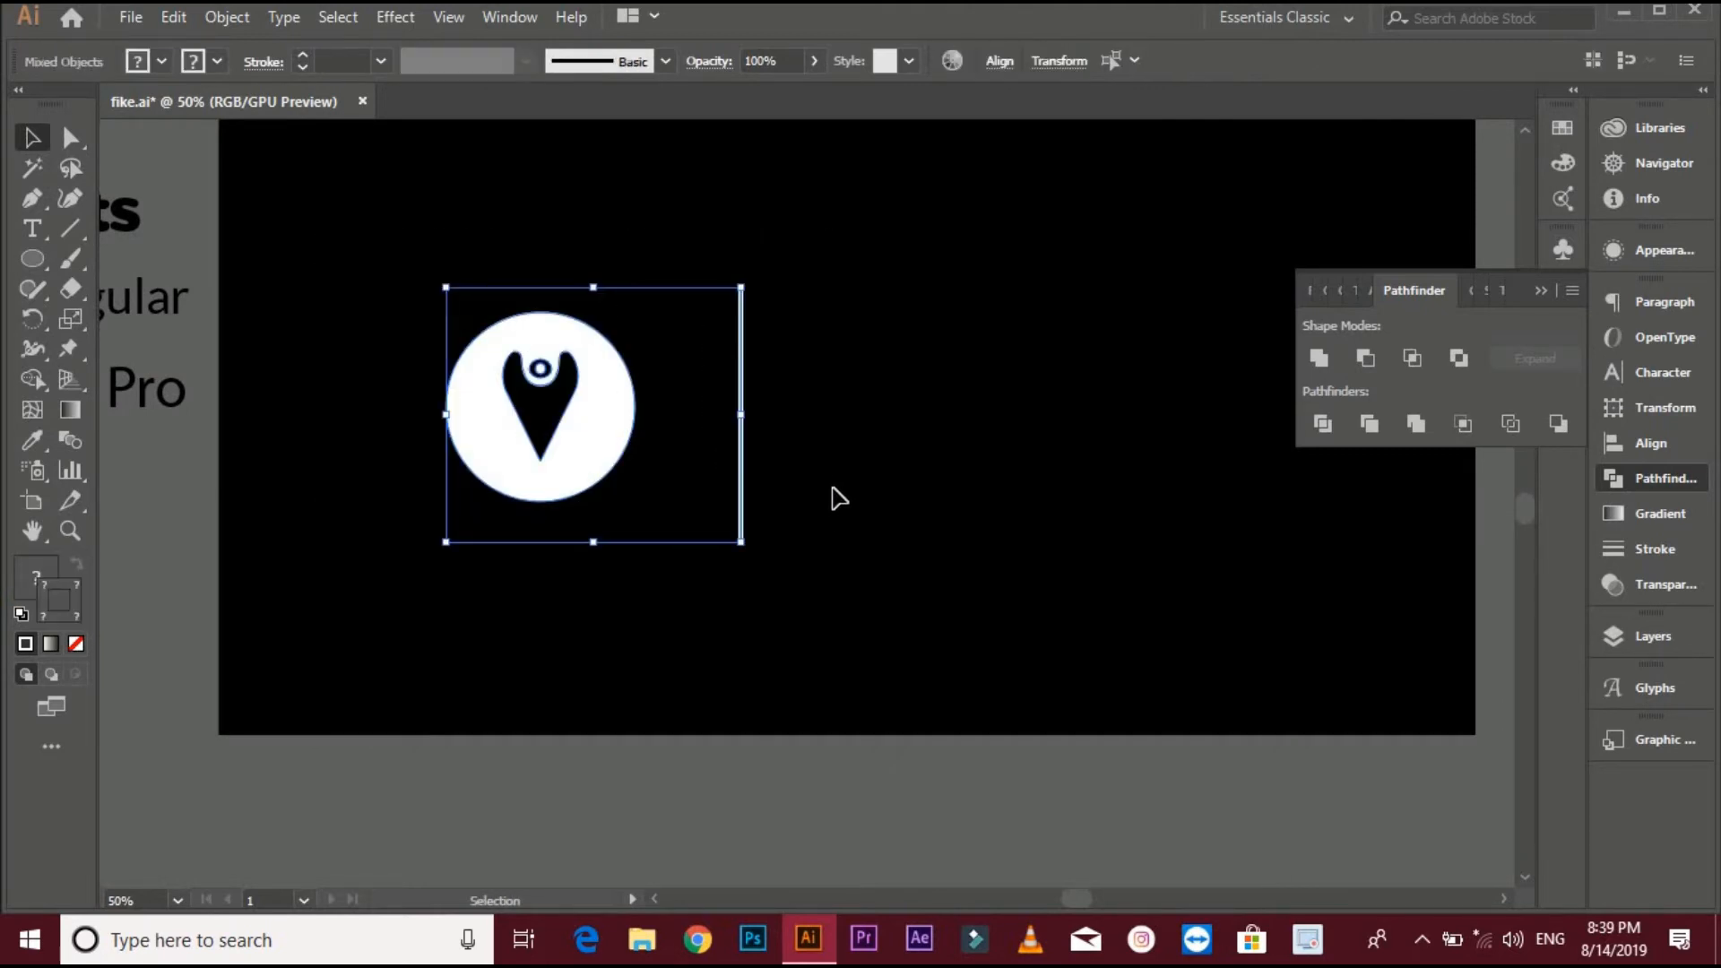
{"action": "left_click", "coordinate": [740, 461]}
{"action": "left_click", "coordinate": [1001, 63]}
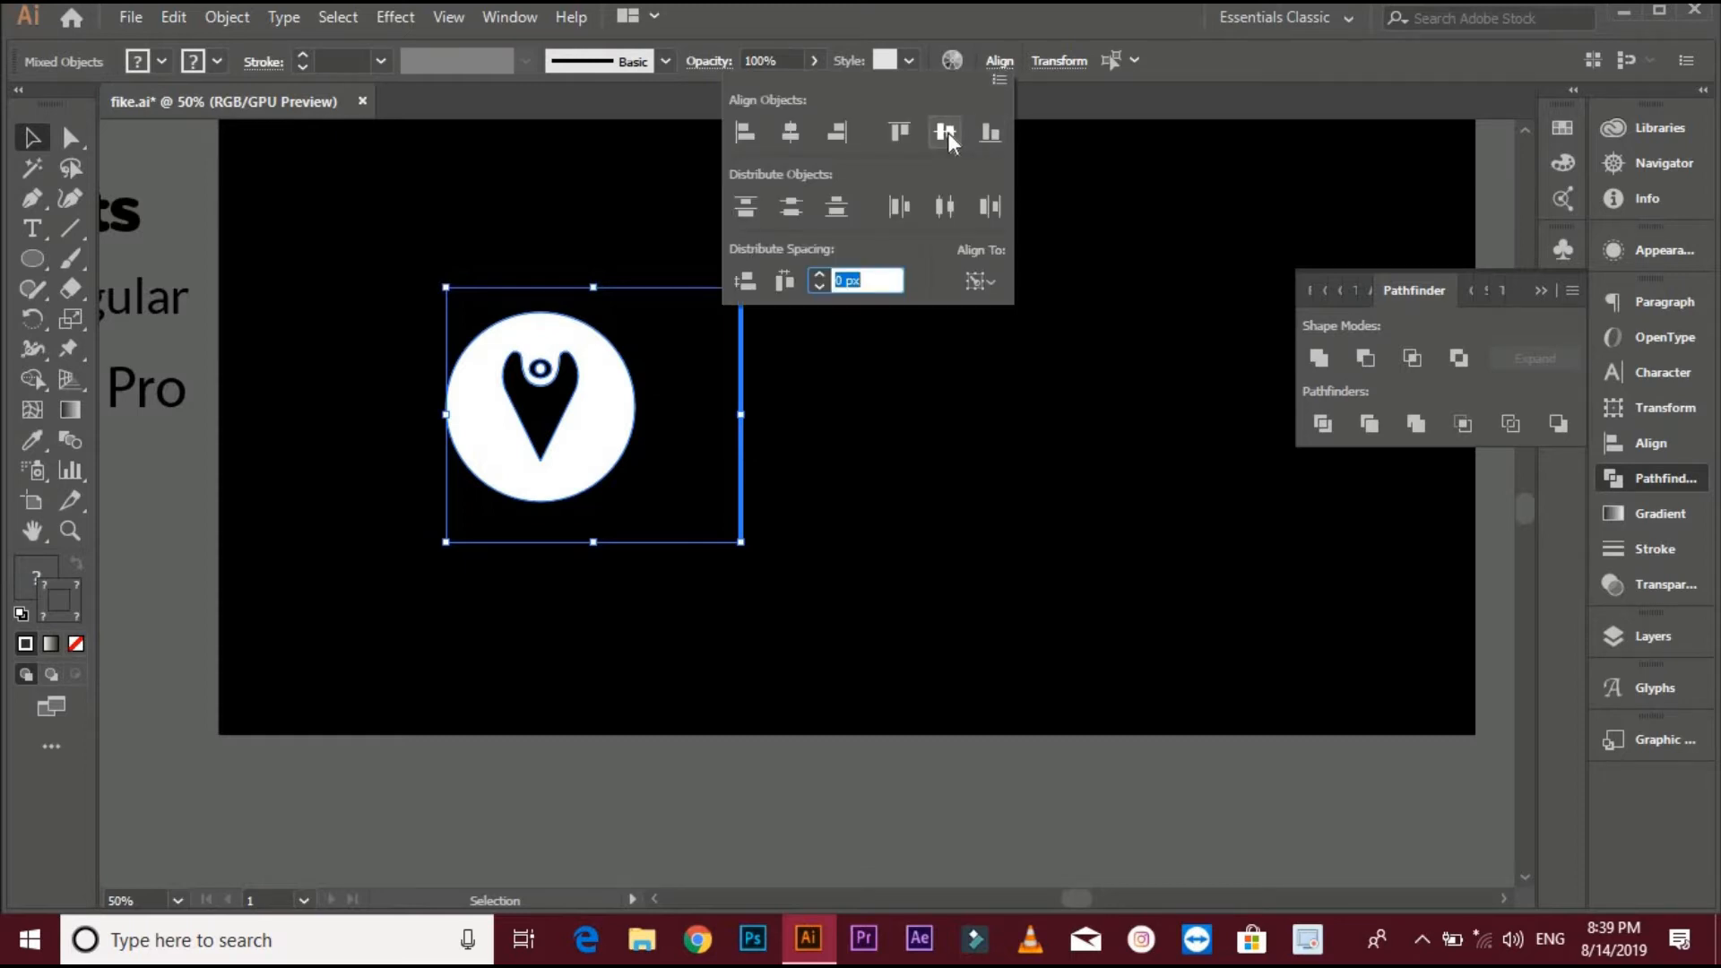
{"action": "left_click", "coordinate": [949, 131]}
{"action": "left_click", "coordinate": [951, 409]}
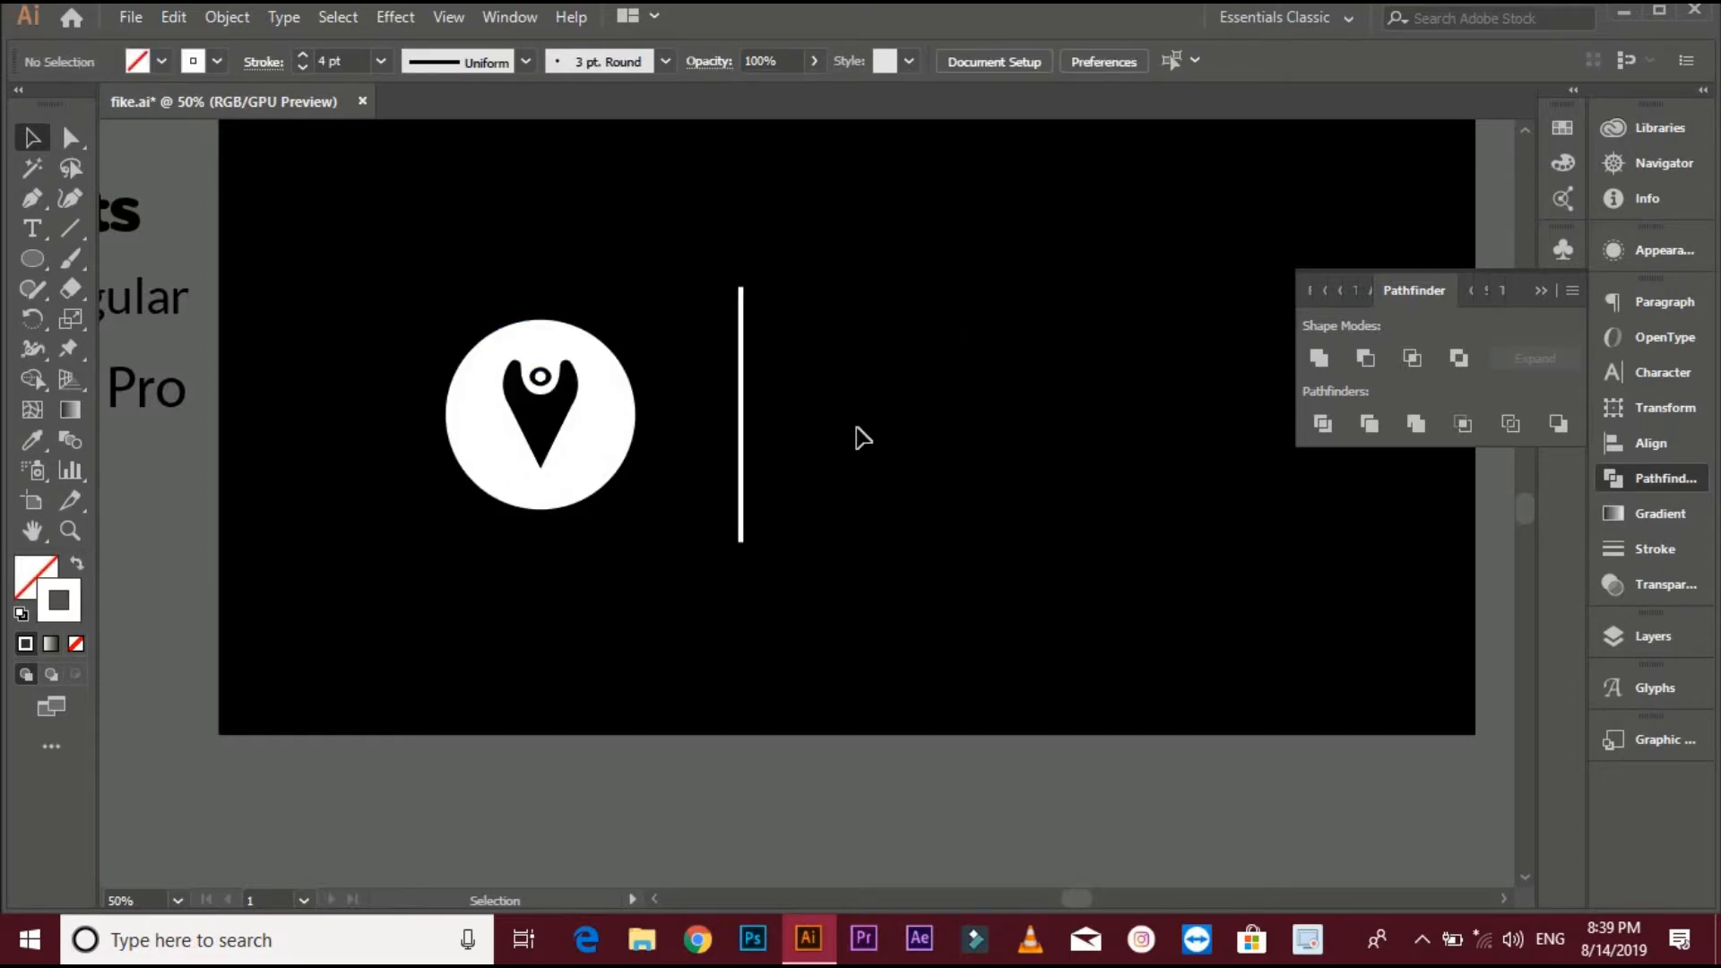
- Add an "EYE MAP" point text to the right of the divider line and move it beside the line
{"action": "key", "text": "shift+x"}
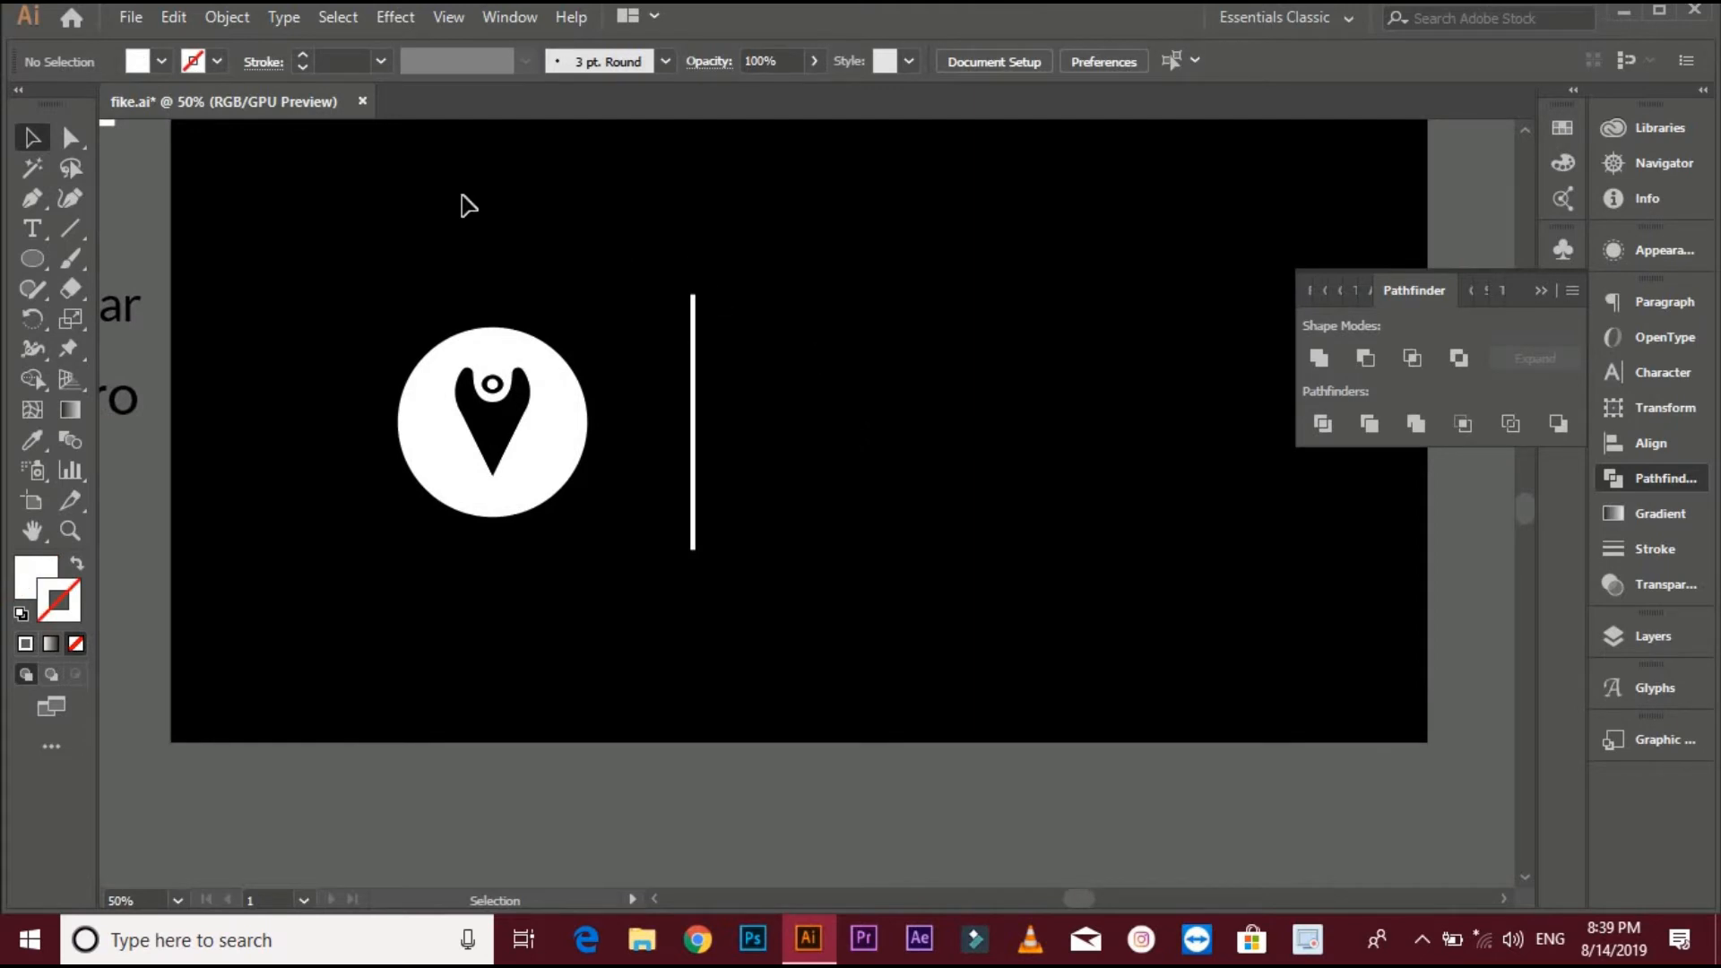
{"action": "left_click", "coordinate": [33, 230]}
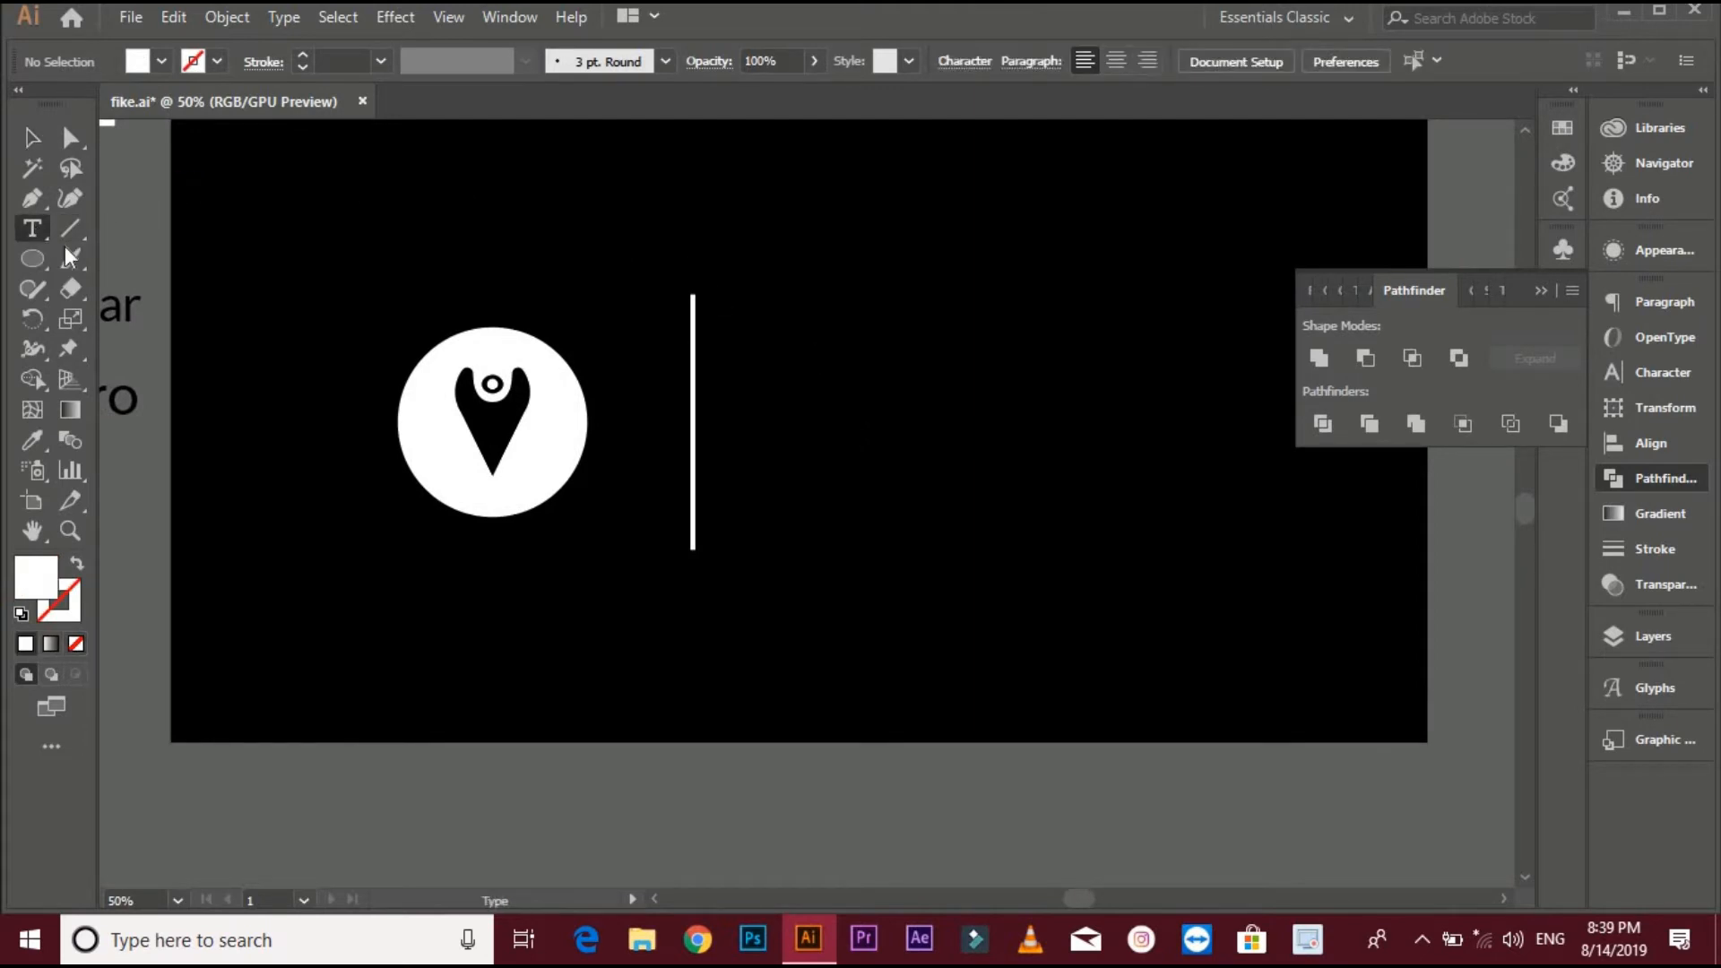
{"action": "left_click", "coordinate": [771, 358]}
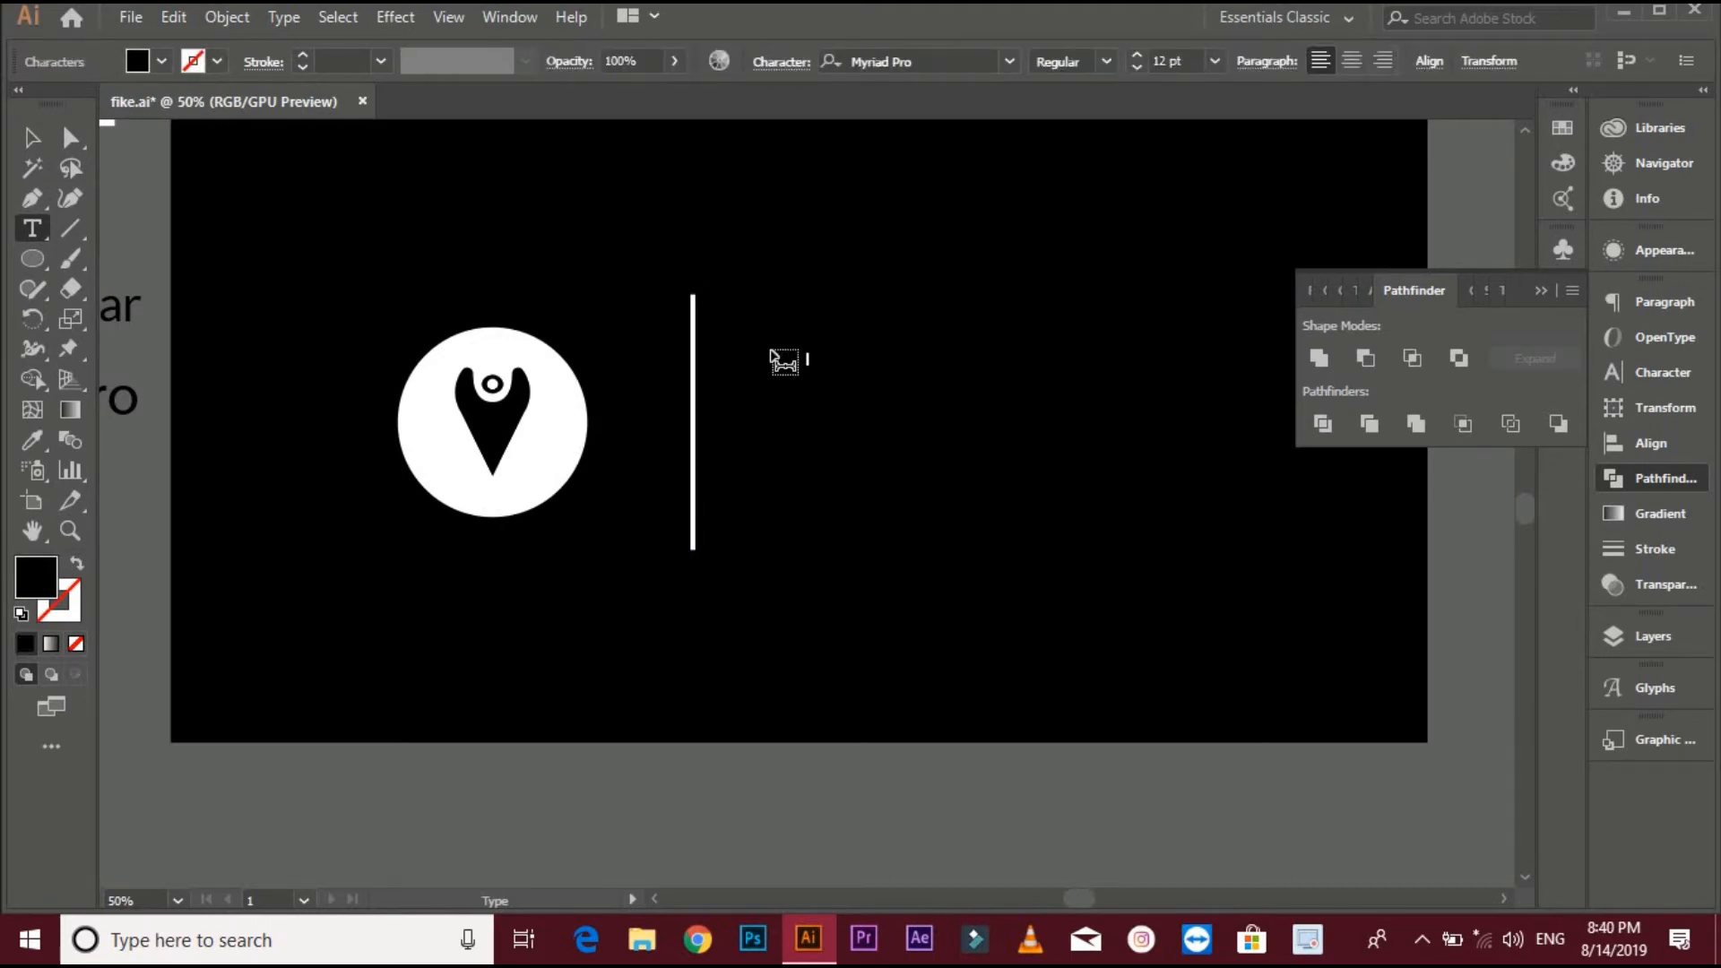
{"action": "left_click", "coordinate": [32, 138]}
{"action": "mouse_move", "coordinate": [817, 368]}
{"action": "left_mouse_down"}
{"action": "mouse_move", "coordinate": [941, 431]}
{"action": "mouse_move", "coordinate": [930, 363]}
{"action": "left_mouse_up"}
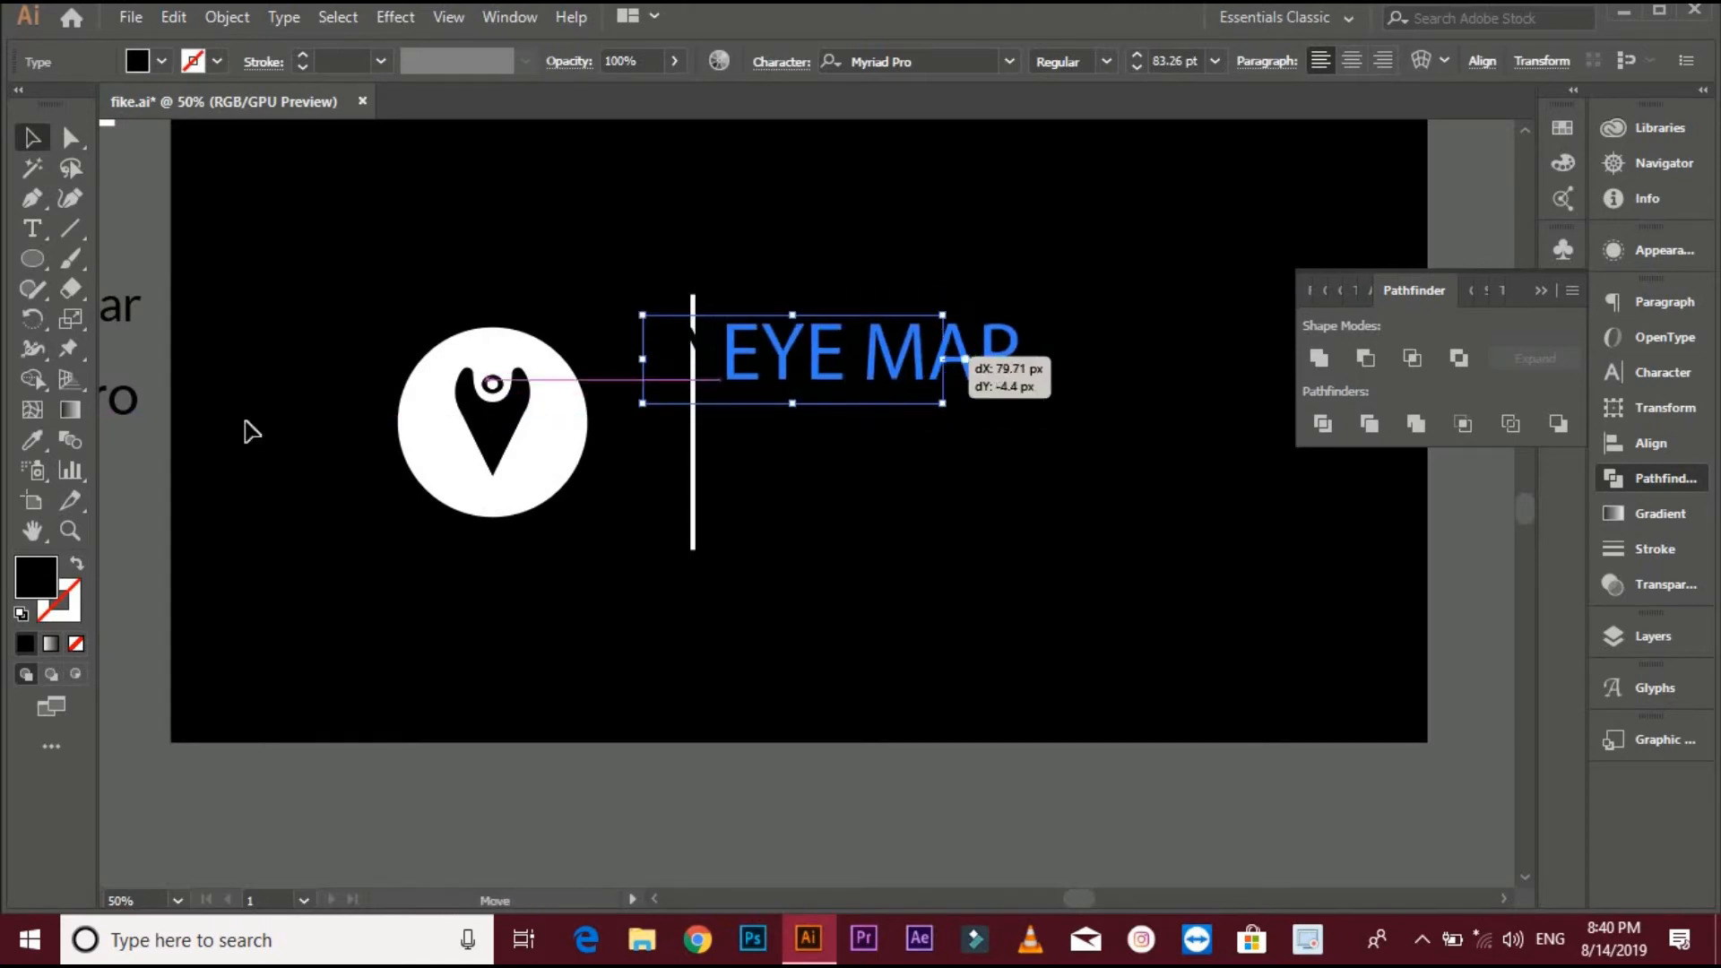
- Set the EYE MAP text's fill colour to white
{"action": "left_click", "coordinate": [22, 614]}
{"action": "left_click", "coordinate": [76, 643]}
{"action": "left_click", "coordinate": [371, 634]}
{"action": "key", "text": "ctrl+z"}
{"action": "left_click", "coordinate": [57, 611]}
{"action": "left_click", "coordinate": [76, 644]}
{"action": "left_click", "coordinate": [416, 581]}
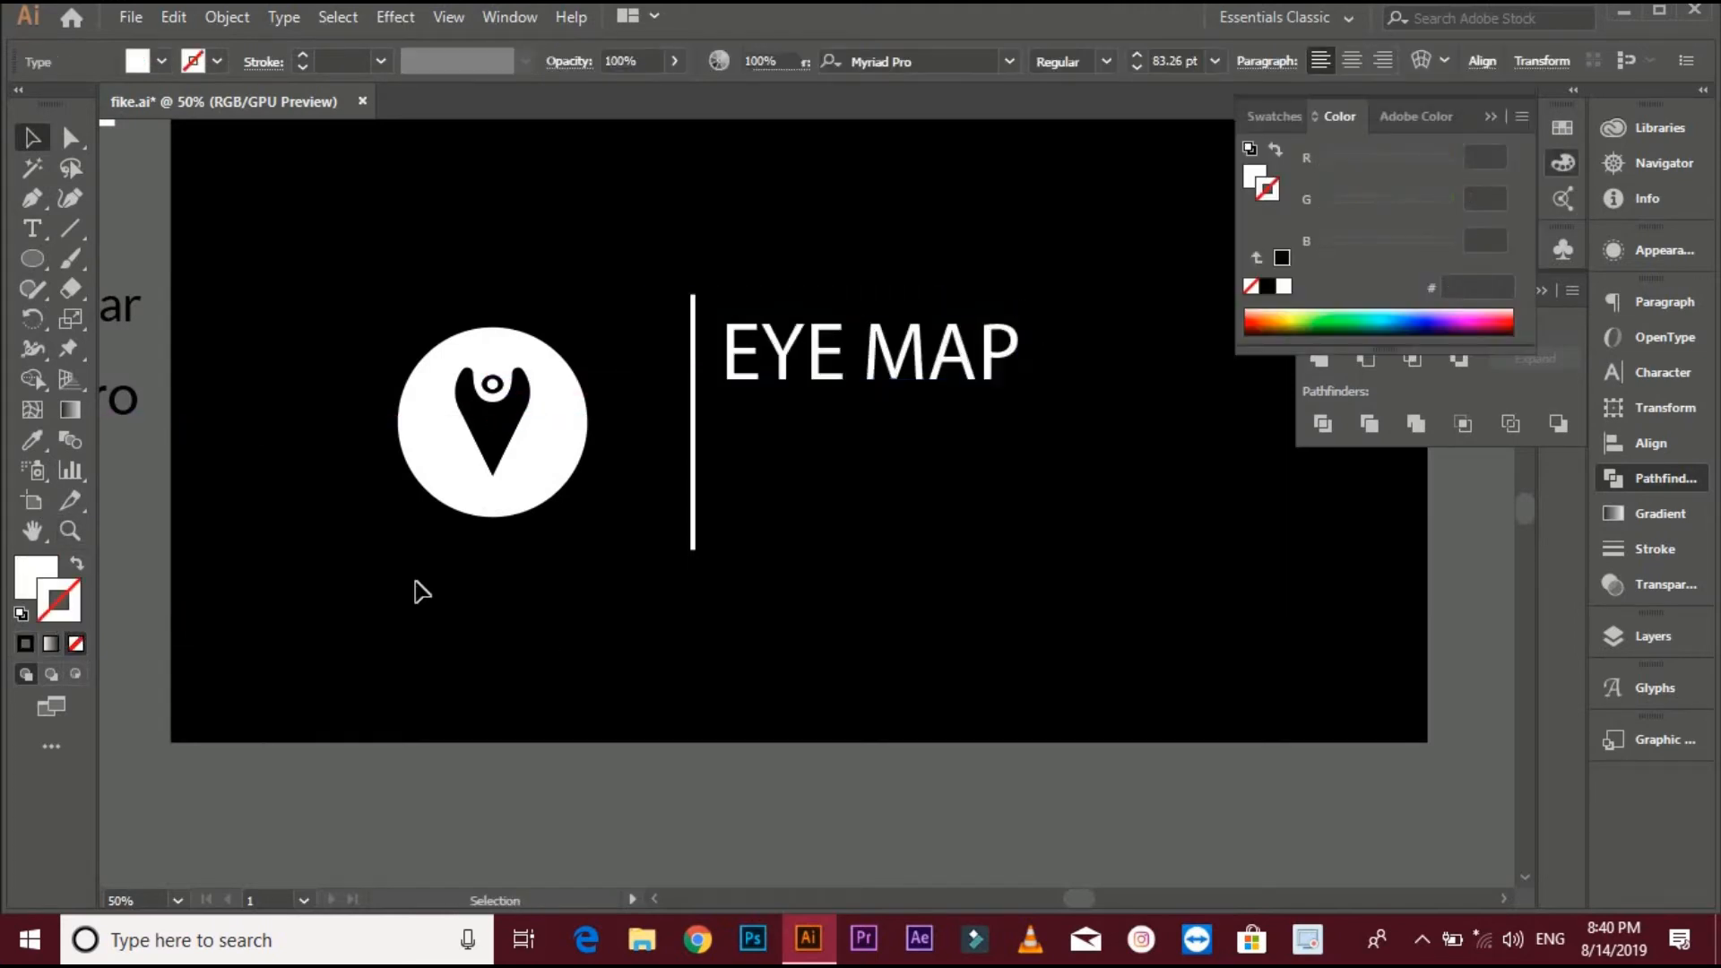
- Apply the Lato Regular font and white fill to the EYE MAP text using the Eyedropper on the sample swatches
{"action": "scroll", "coordinate": [448, 571], "scroll_direction": "down", "scroll_amount": 1}
{"action": "scroll", "coordinate": [896, 448], "scroll_direction": "left", "scroll_amount": 2}
{"action": "left_click", "coordinate": [924, 439]}
{"action": "key", "text": "i"}
{"action": "left_click", "coordinate": [280, 402]}
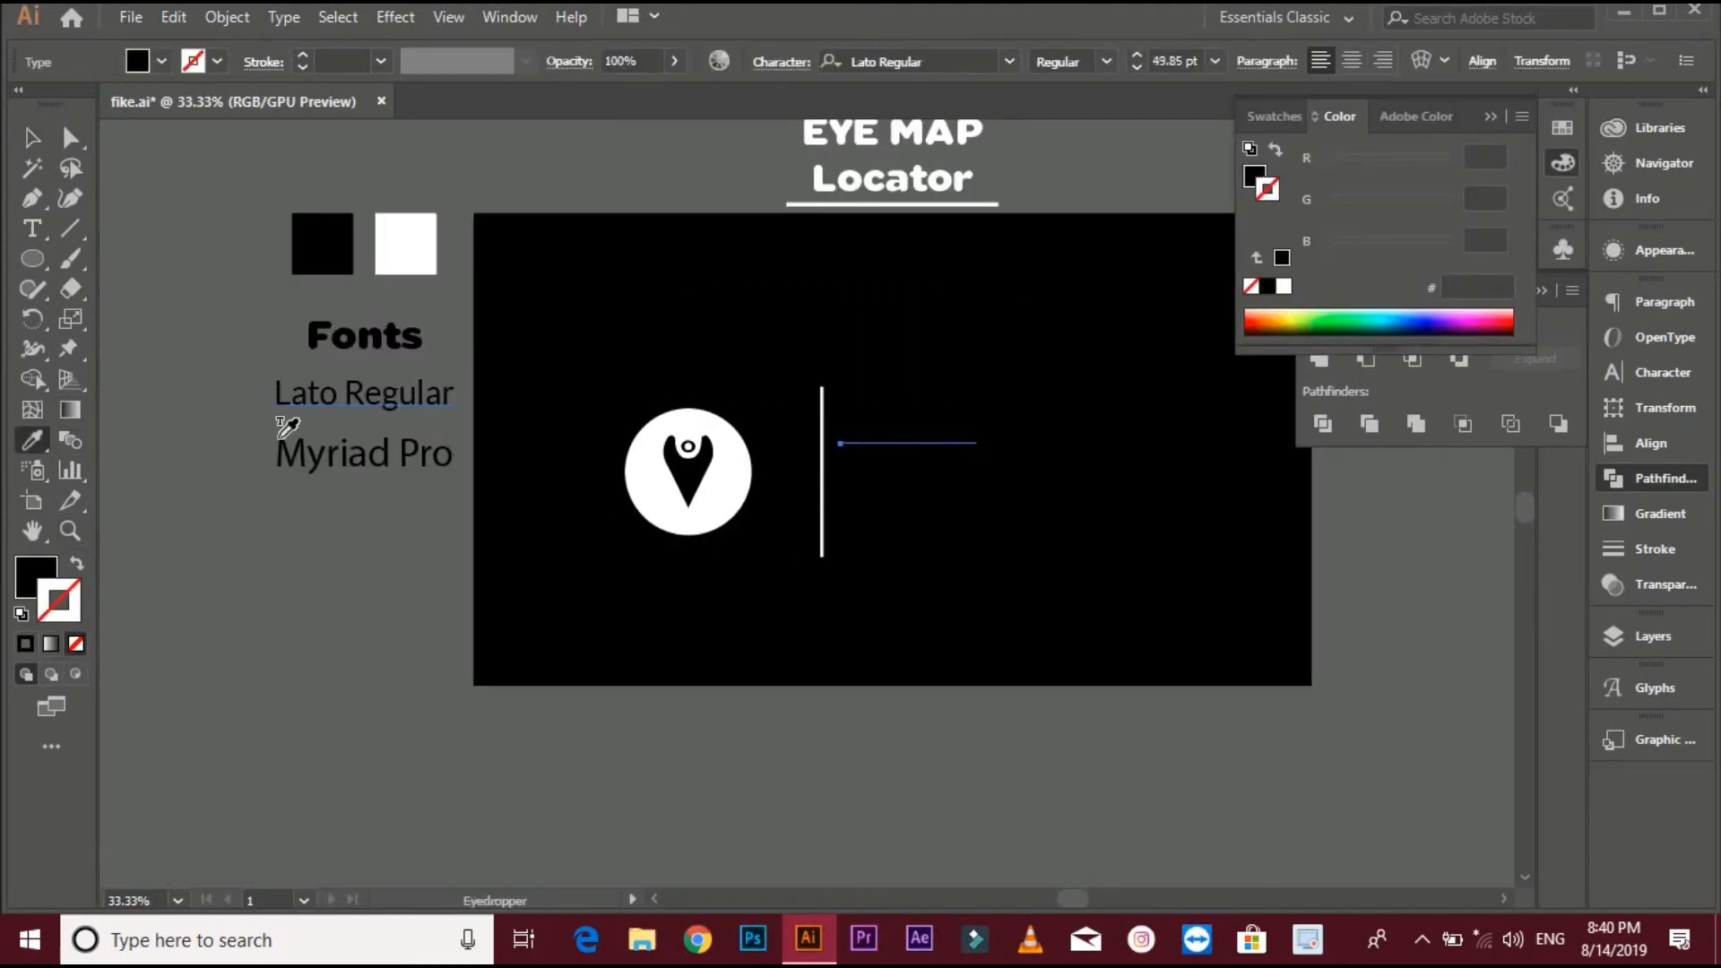
{"action": "left_click", "coordinate": [381, 269]}
- Reposition the EYE MAP text closer to the divider line
{"action": "key", "text": "v"}
{"action": "scroll", "coordinate": [906, 444], "scroll_direction": "right", "scroll_amount": 1}
{"action": "mouse_move", "coordinate": [939, 461]}
{"action": "left_mouse_down"}
{"action": "mouse_move", "coordinate": [1054, 519]}
{"action": "mouse_move", "coordinate": [933, 448]}
{"action": "left_mouse_up"}
{"action": "left_click", "coordinate": [1051, 511]}
{"action": "left_click_drag", "start_coordinate": [985, 467], "coordinate": [929, 452]}
{"action": "left_click", "coordinate": [999, 488]}
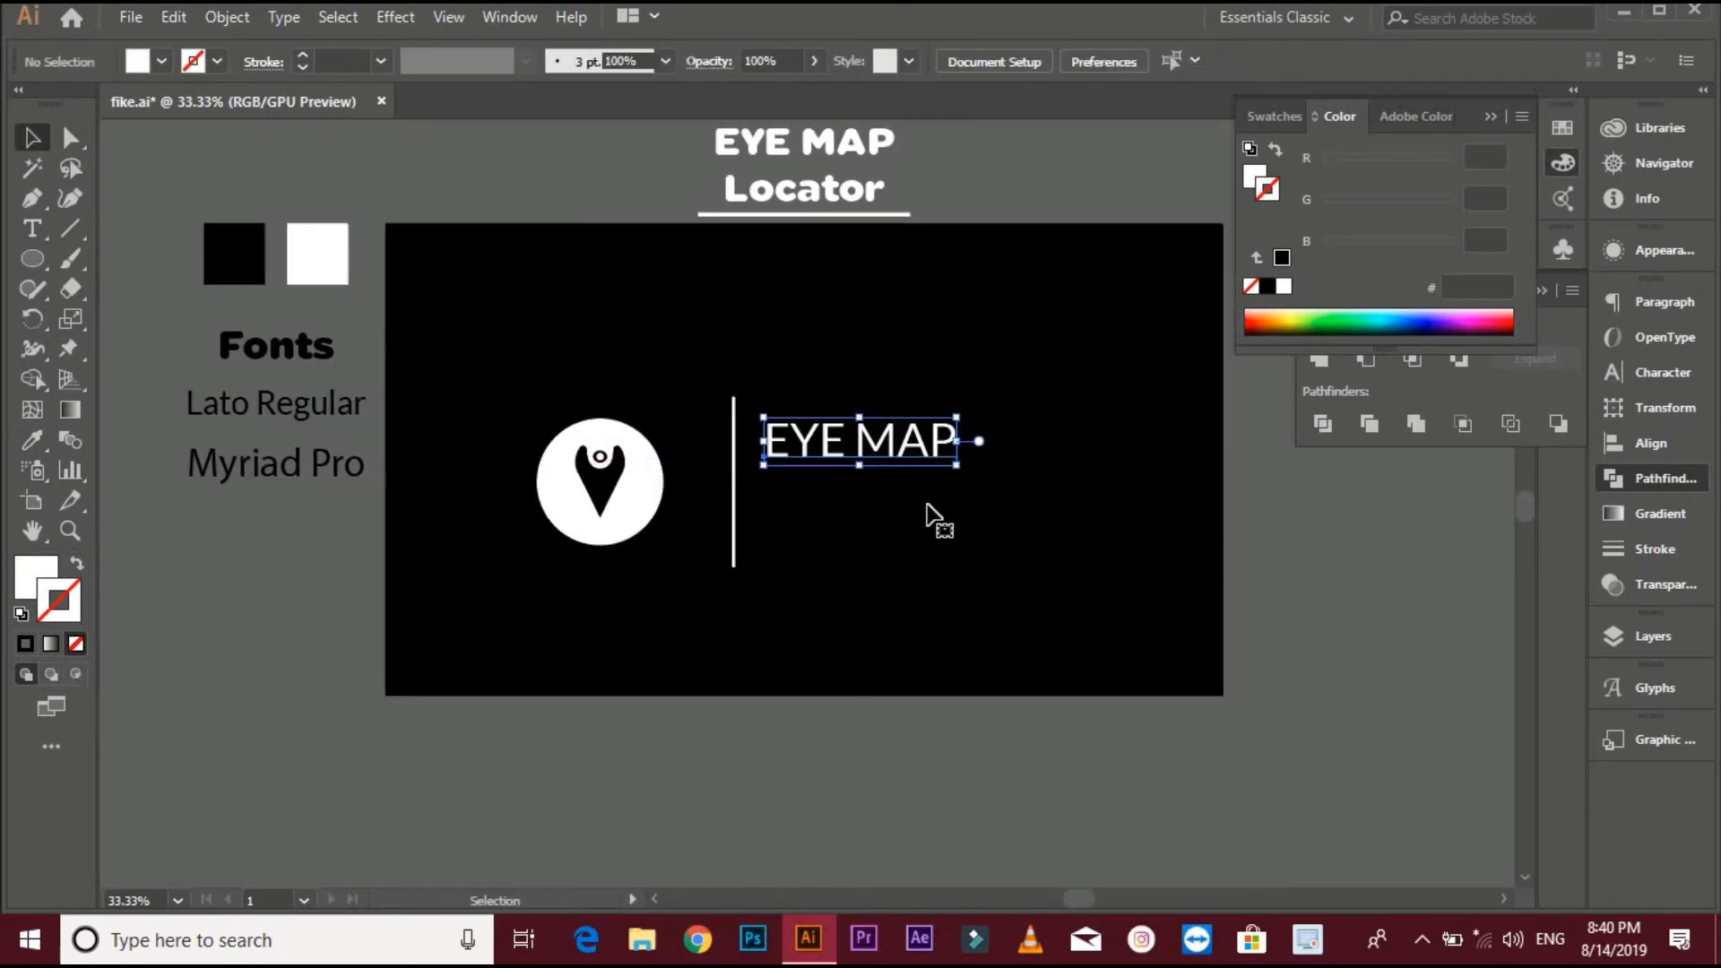
{"action": "left_click", "coordinate": [928, 511]}
- Add a "Locator" text line below EYE MAP and style it with Myriad Pro and white fill using the Eyedropper
{"action": "scroll", "coordinate": [928, 511], "scroll_direction": "up", "scroll_amount": 1}
{"action": "key", "text": "t"}
{"action": "left_click", "coordinate": [687, 488]}
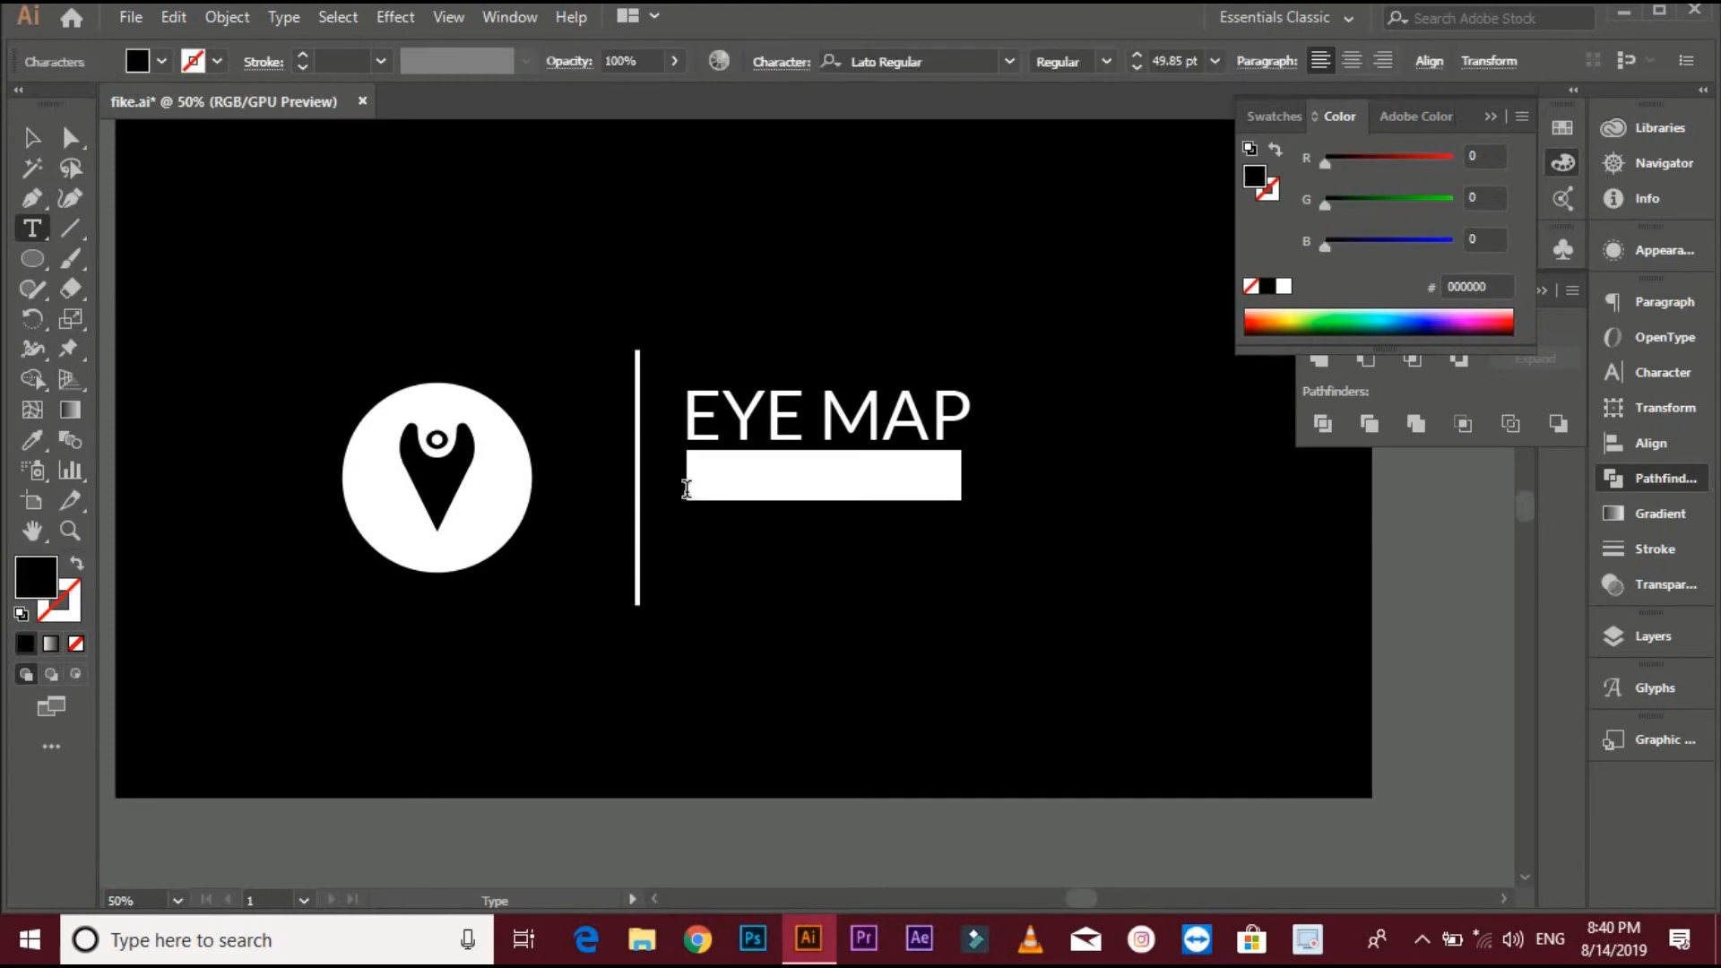
{"action": "key", "text": "BackSpace"}
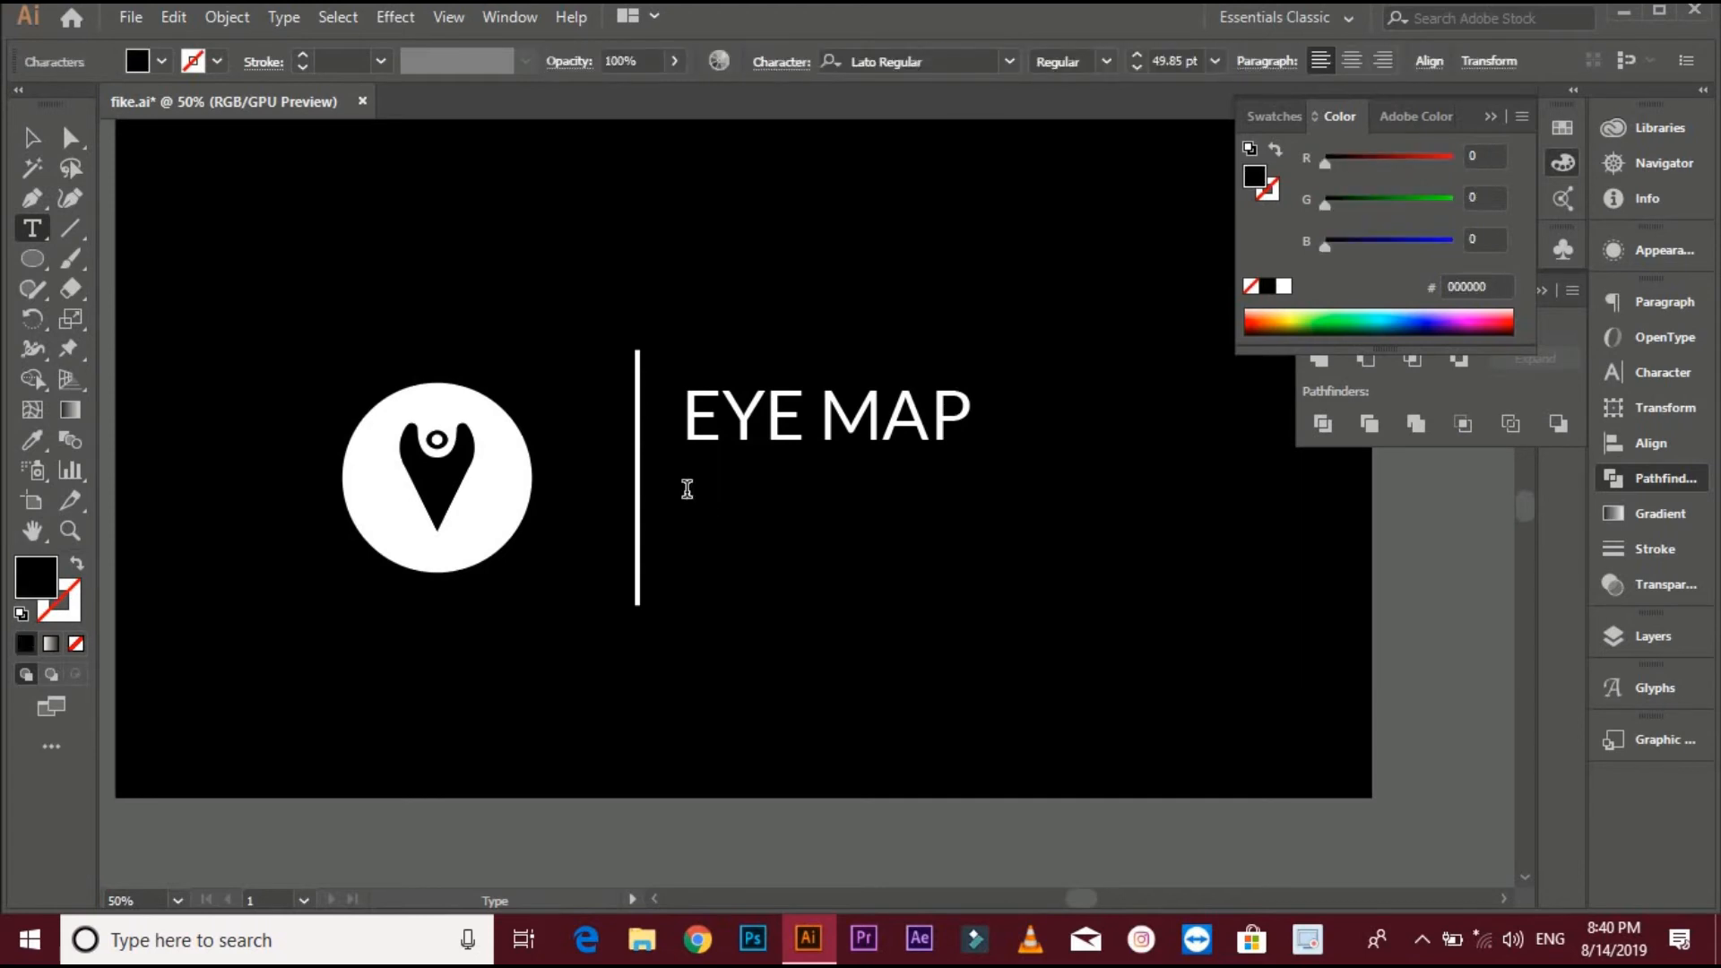
{"action": "left_click", "coordinate": [32, 138]}
{"action": "scroll", "coordinate": [529, 323], "scroll_direction": "down", "scroll_amount": 2}
{"action": "left_click", "coordinate": [33, 440]}
{"action": "left_click", "coordinate": [521, 415]}
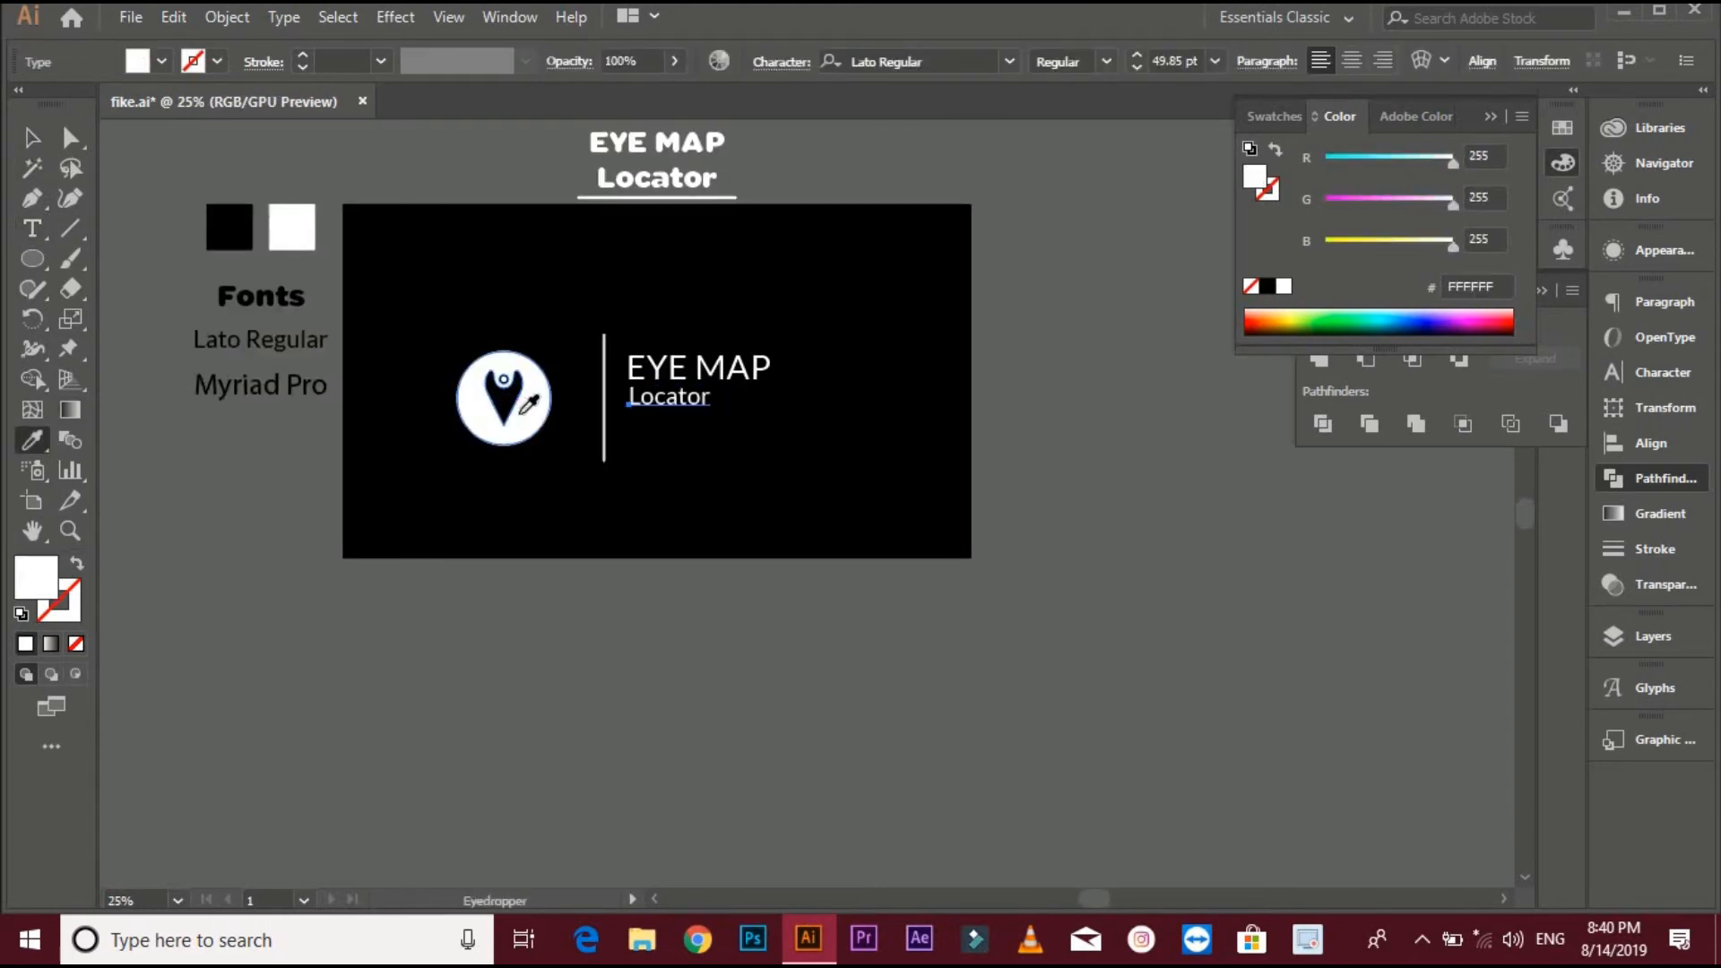
{"action": "left_click", "coordinate": [261, 383]}
{"action": "left_click", "coordinate": [515, 408]}
- Place Locator under EYE MAP and left-align the two text lines
{"action": "left_click", "coordinate": [32, 138]}
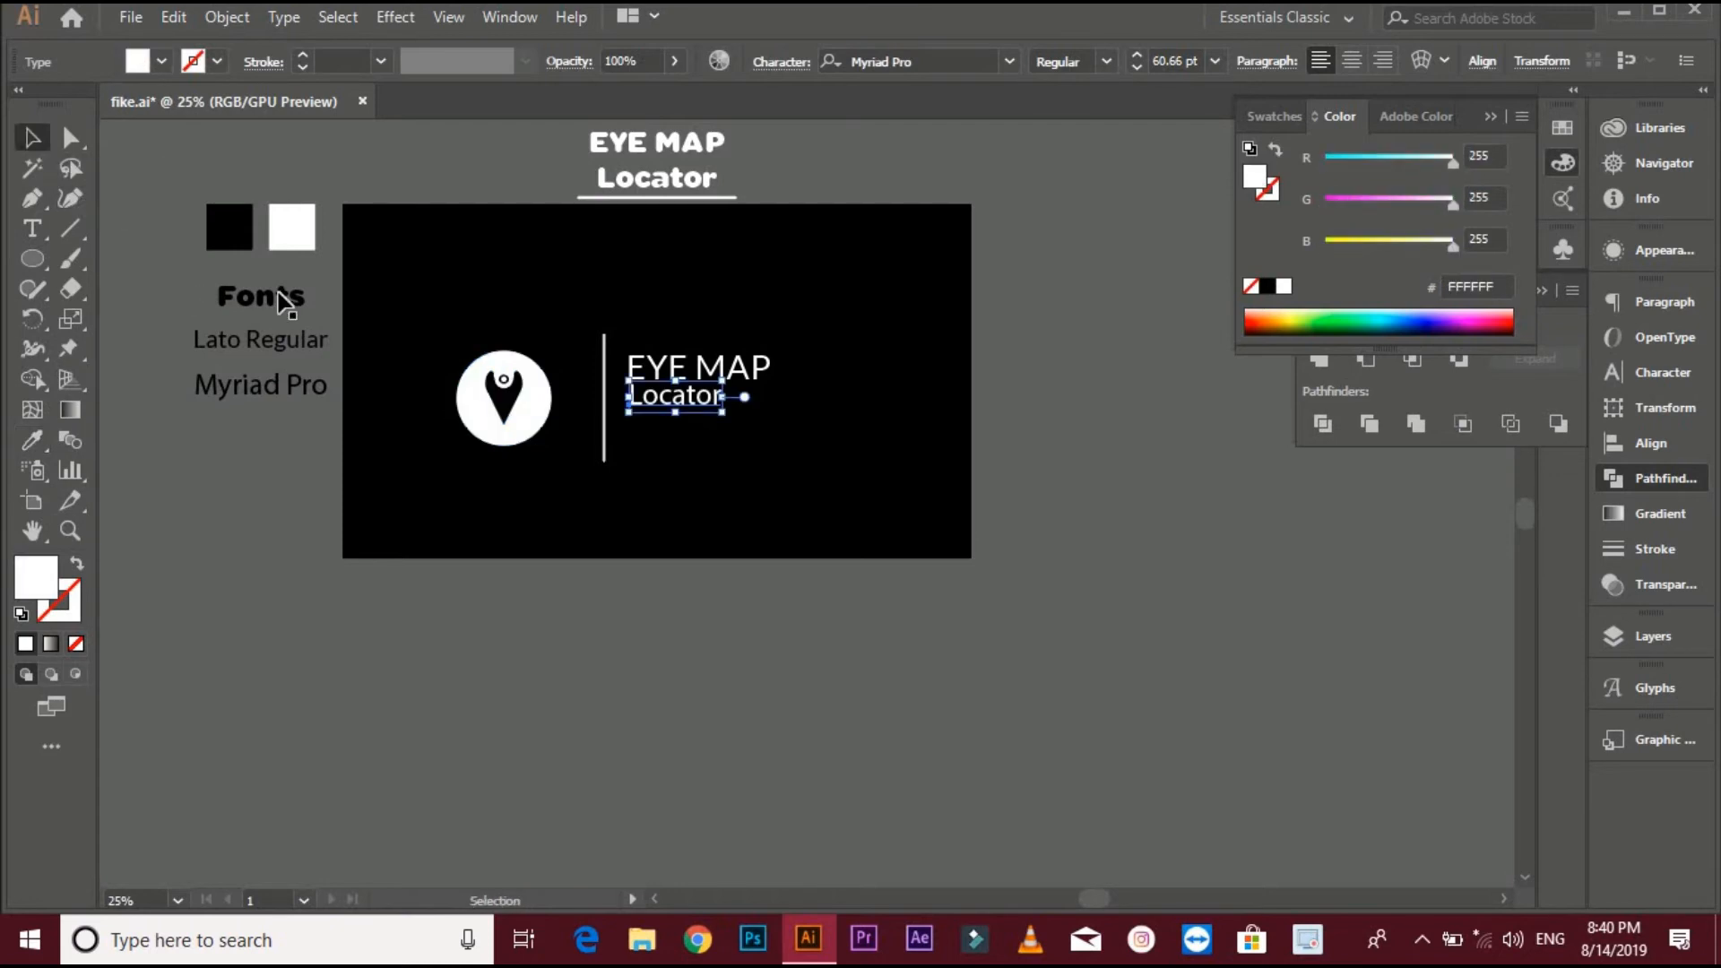
{"action": "scroll", "coordinate": [684, 422], "scroll_direction": "up", "scroll_amount": 3}
{"action": "left_click_drag", "start_coordinate": [786, 395], "coordinate": [642, 361]}
{"action": "left_click_drag", "start_coordinate": [706, 388], "coordinate": [692, 381]}
{"action": "left_click_drag", "start_coordinate": [502, 239], "coordinate": [595, 272]}
{"action": "right_click", "coordinate": [540, 296]}
{"action": "left_click_drag", "start_coordinate": [671, 348], "coordinate": [839, 502]}
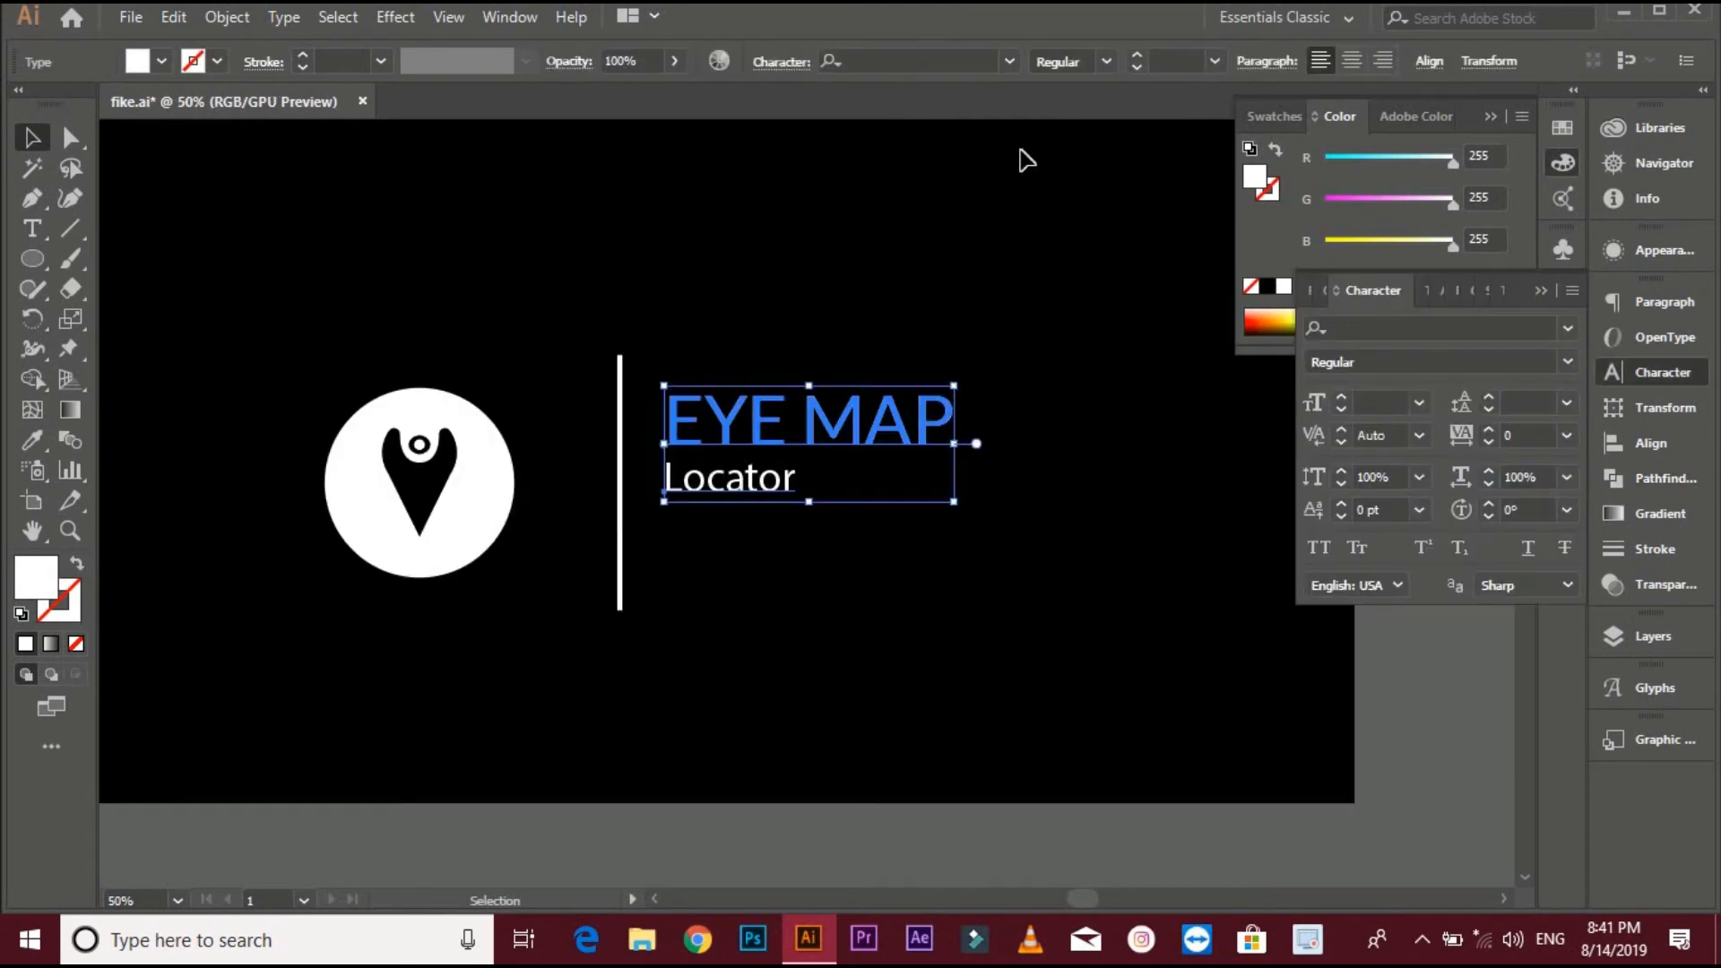
{"action": "left_click", "coordinate": [1428, 61]}
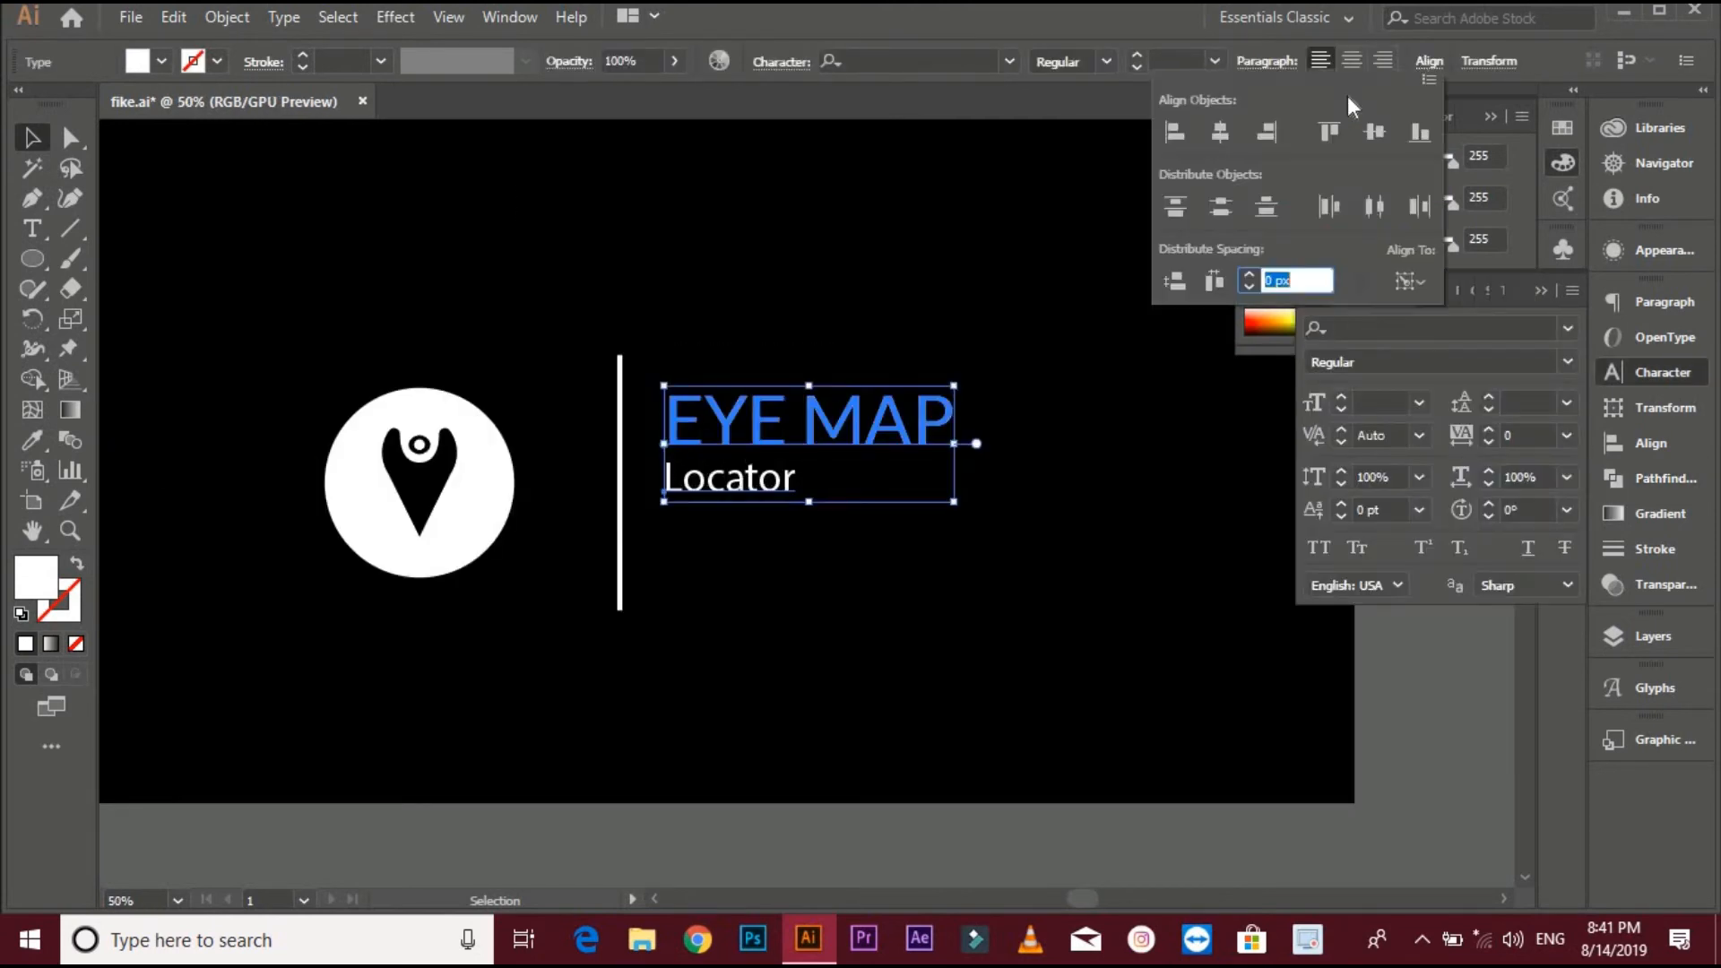
{"action": "left_click", "coordinate": [1175, 132]}
- Set the tracking of the Locator text to 700
{"action": "left_click", "coordinate": [799, 514]}
{"action": "left_click", "coordinate": [773, 530]}
{"action": "left_click", "coordinate": [771, 482]}
{"action": "left_click", "coordinate": [1567, 436]}
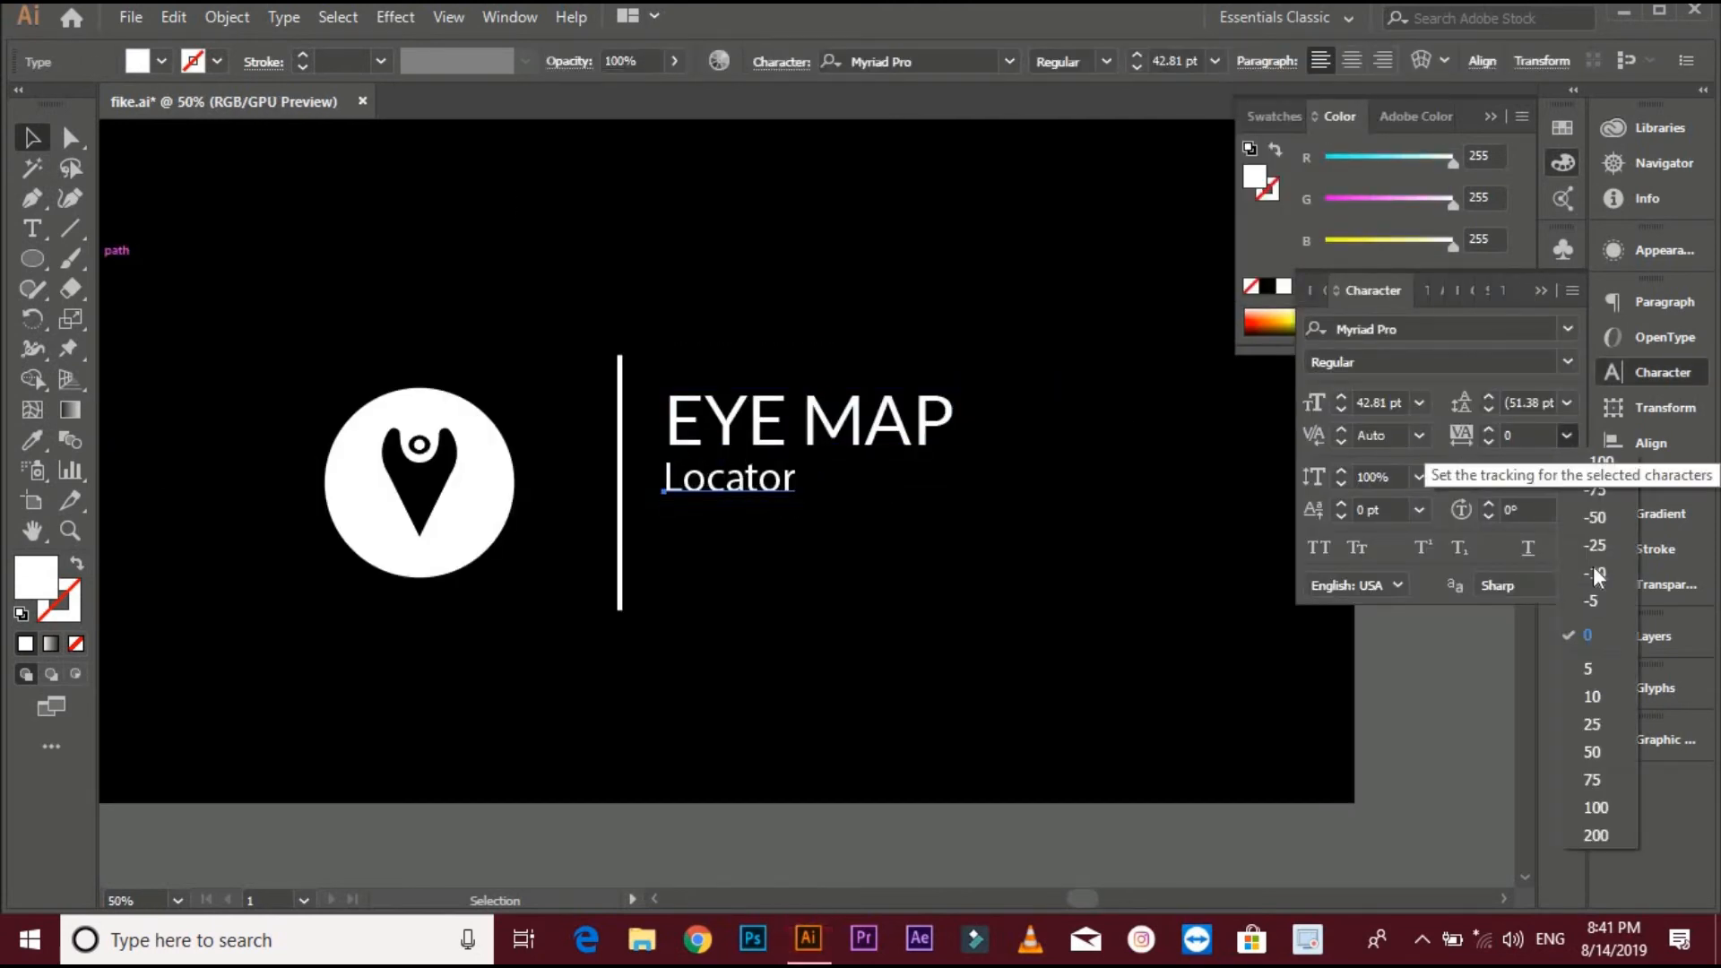
{"action": "left_click", "coordinate": [1595, 835]}
{"action": "type", "text": "800"}
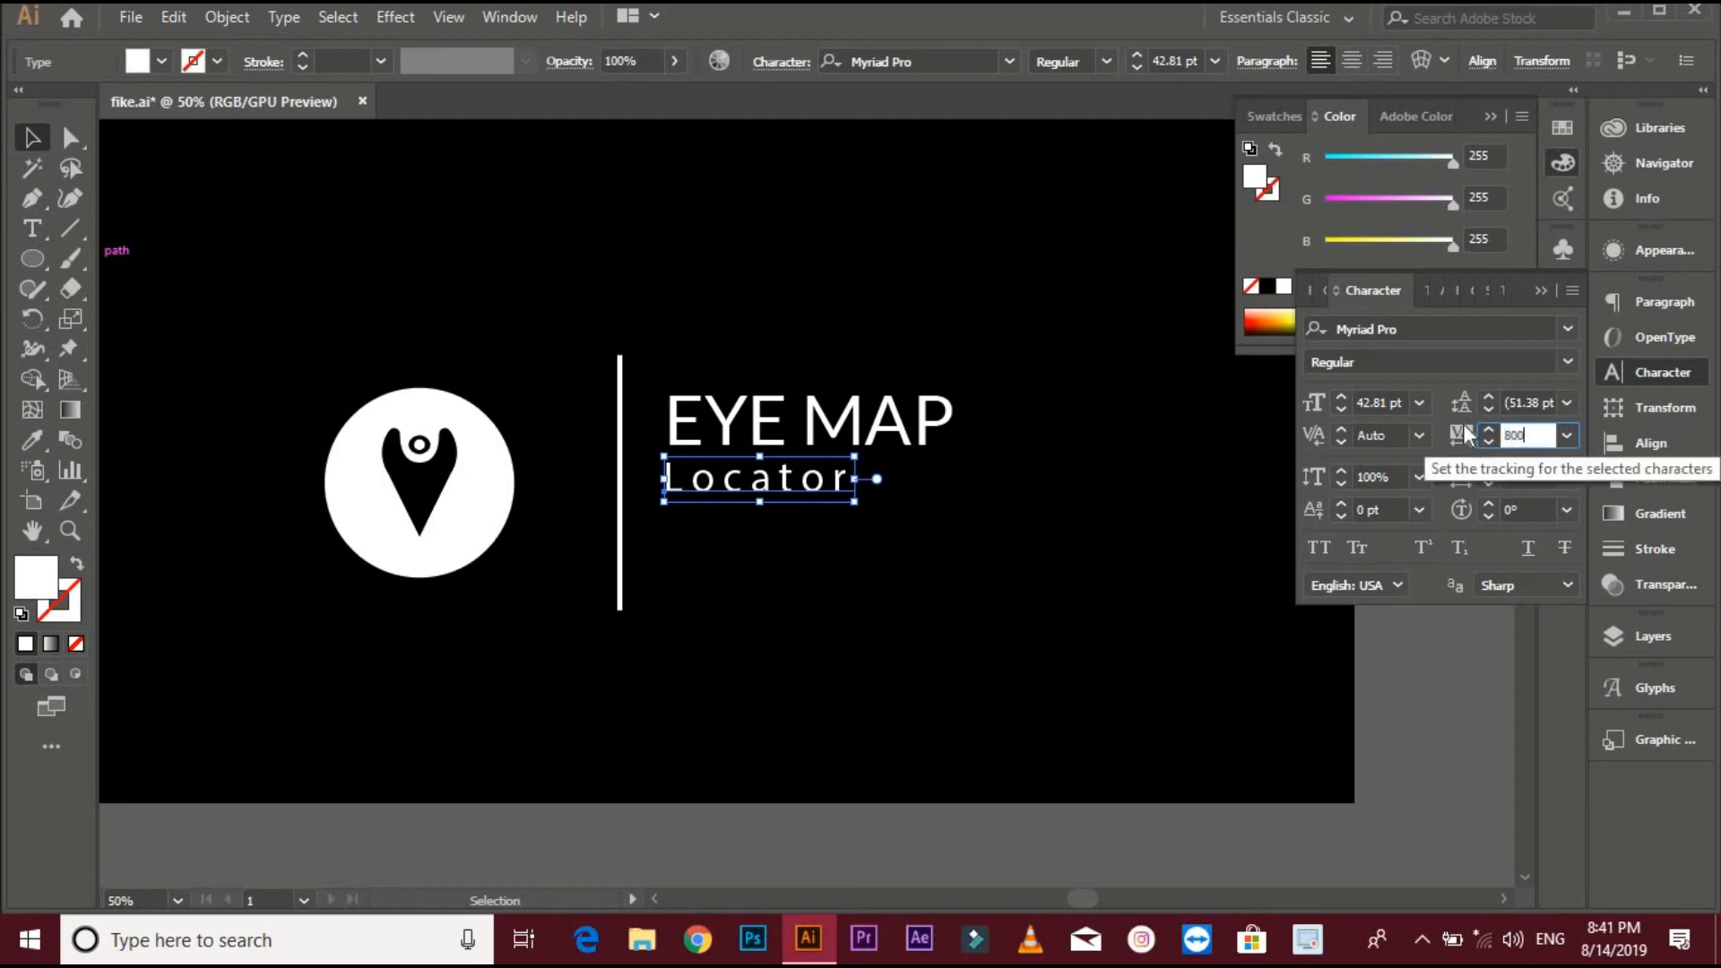
{"action": "key", "text": "Return"}
{"action": "left_click", "coordinate": [1540, 435]}
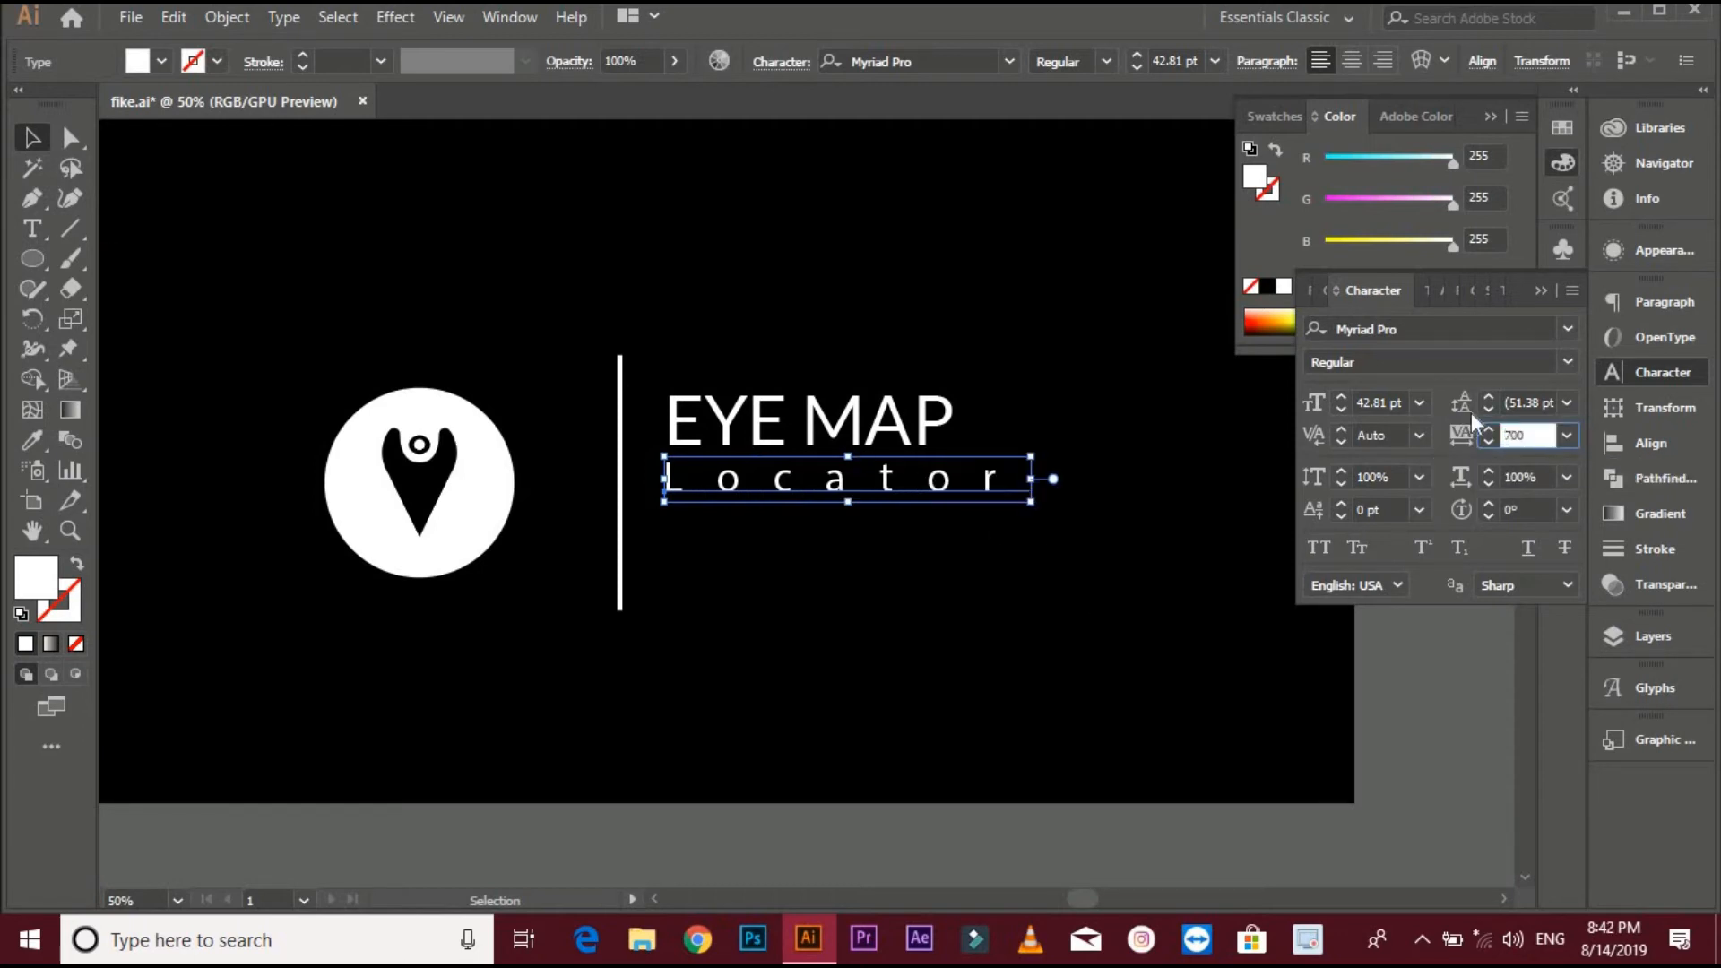
{"action": "type", "text": "700"}
{"action": "key", "text": "Return"}
- Set the Locator text's font size to 39 pt
{"action": "left_click", "coordinate": [1165, 61]}
{"action": "type", "text": "40"}
{"action": "key", "text": "Return"}
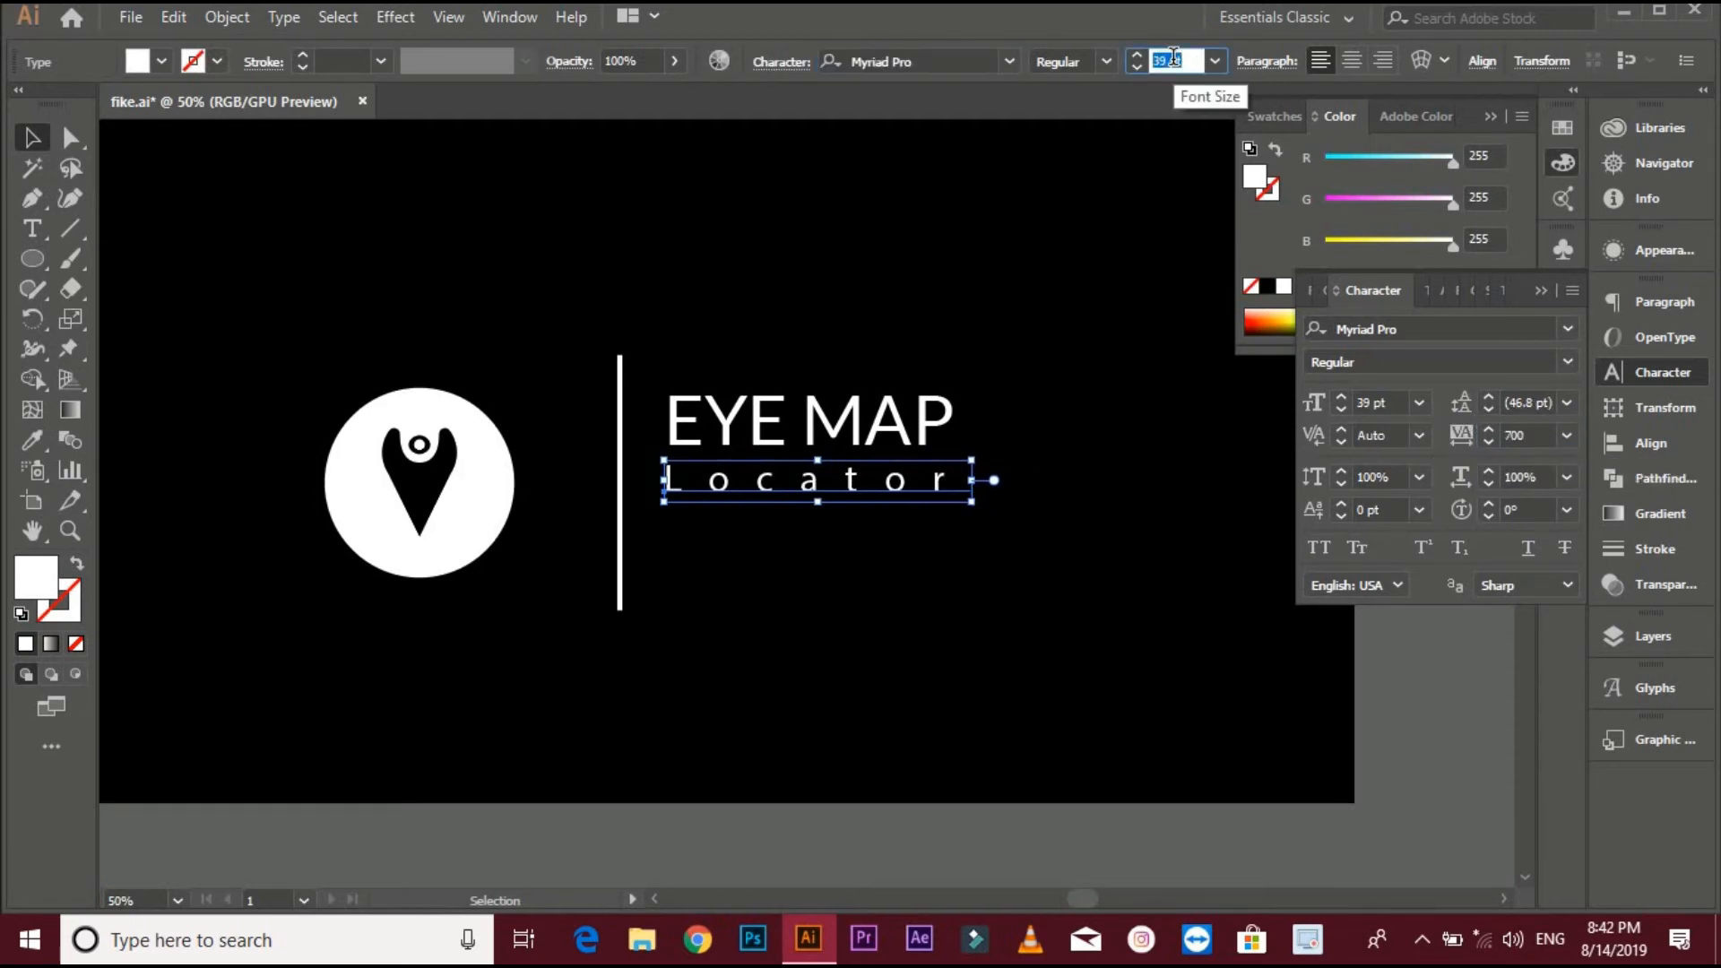
{"action": "left_click", "coordinate": [998, 403]}
{"action": "left_click", "coordinate": [879, 501]}
{"action": "scroll", "coordinate": [878, 500], "scroll_direction": "up", "scroll_amount": 1}
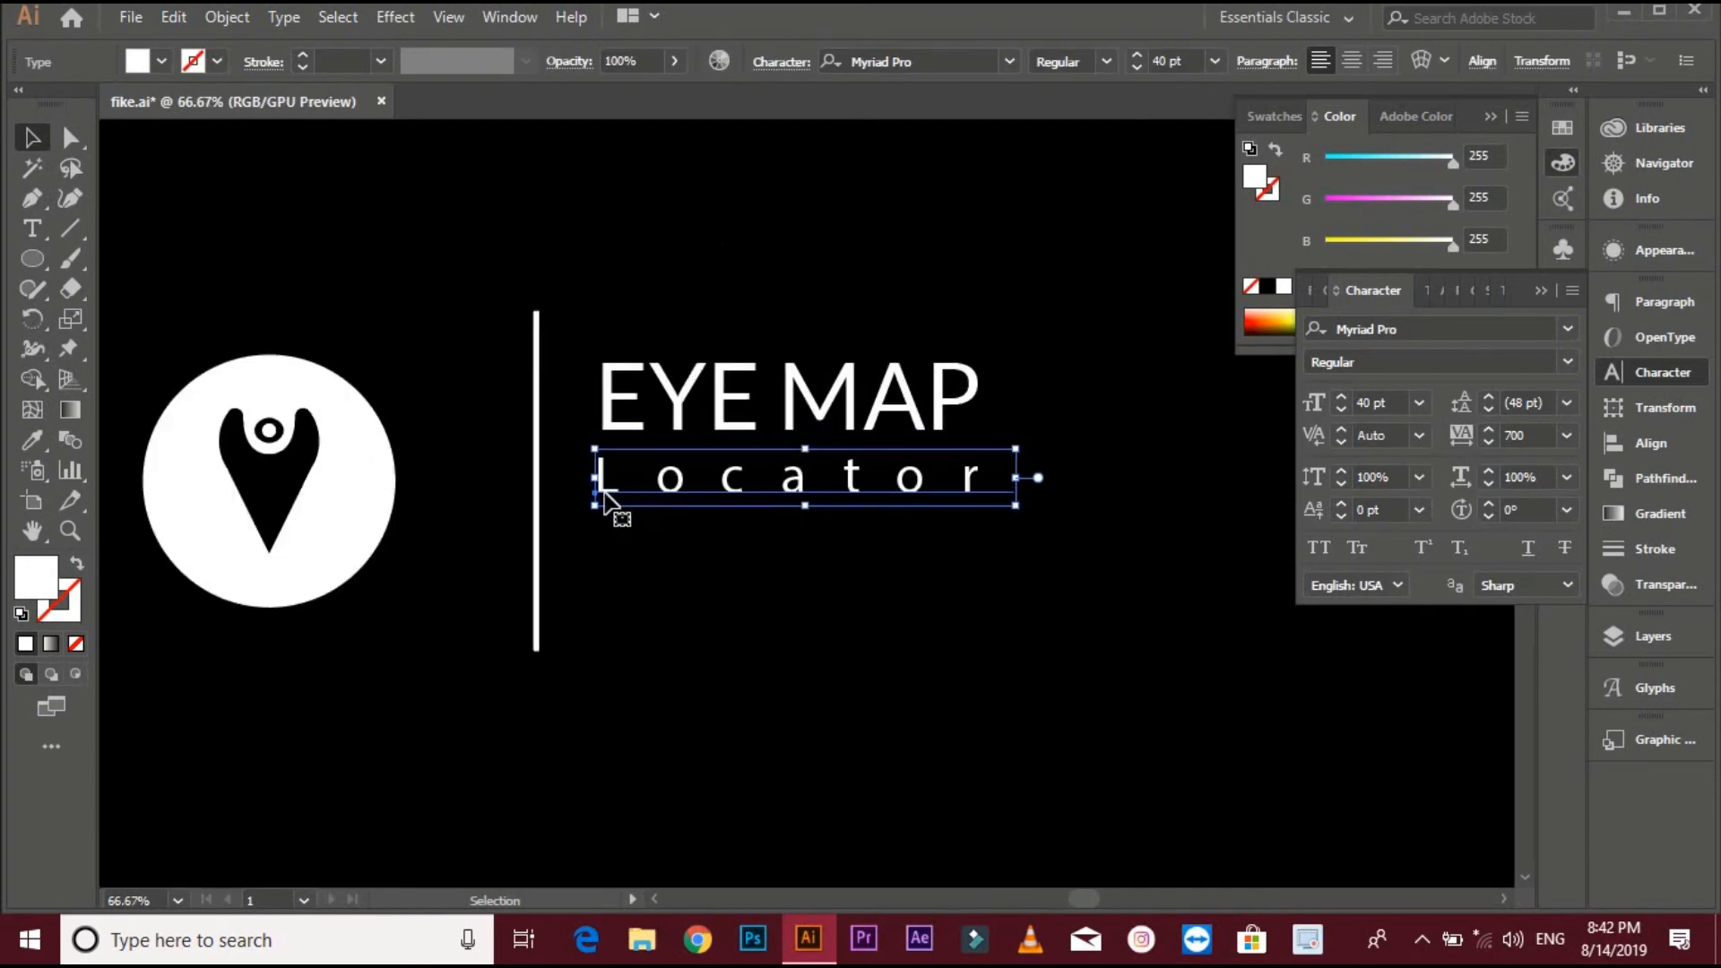
{"action": "left_click", "coordinate": [1175, 60]}
{"action": "type", "text": "39"}
{"action": "key", "text": "Return"}
- Select the EYE MAP and Locator texts and group them
{"action": "left_click", "coordinate": [890, 400], "text": "shift"}
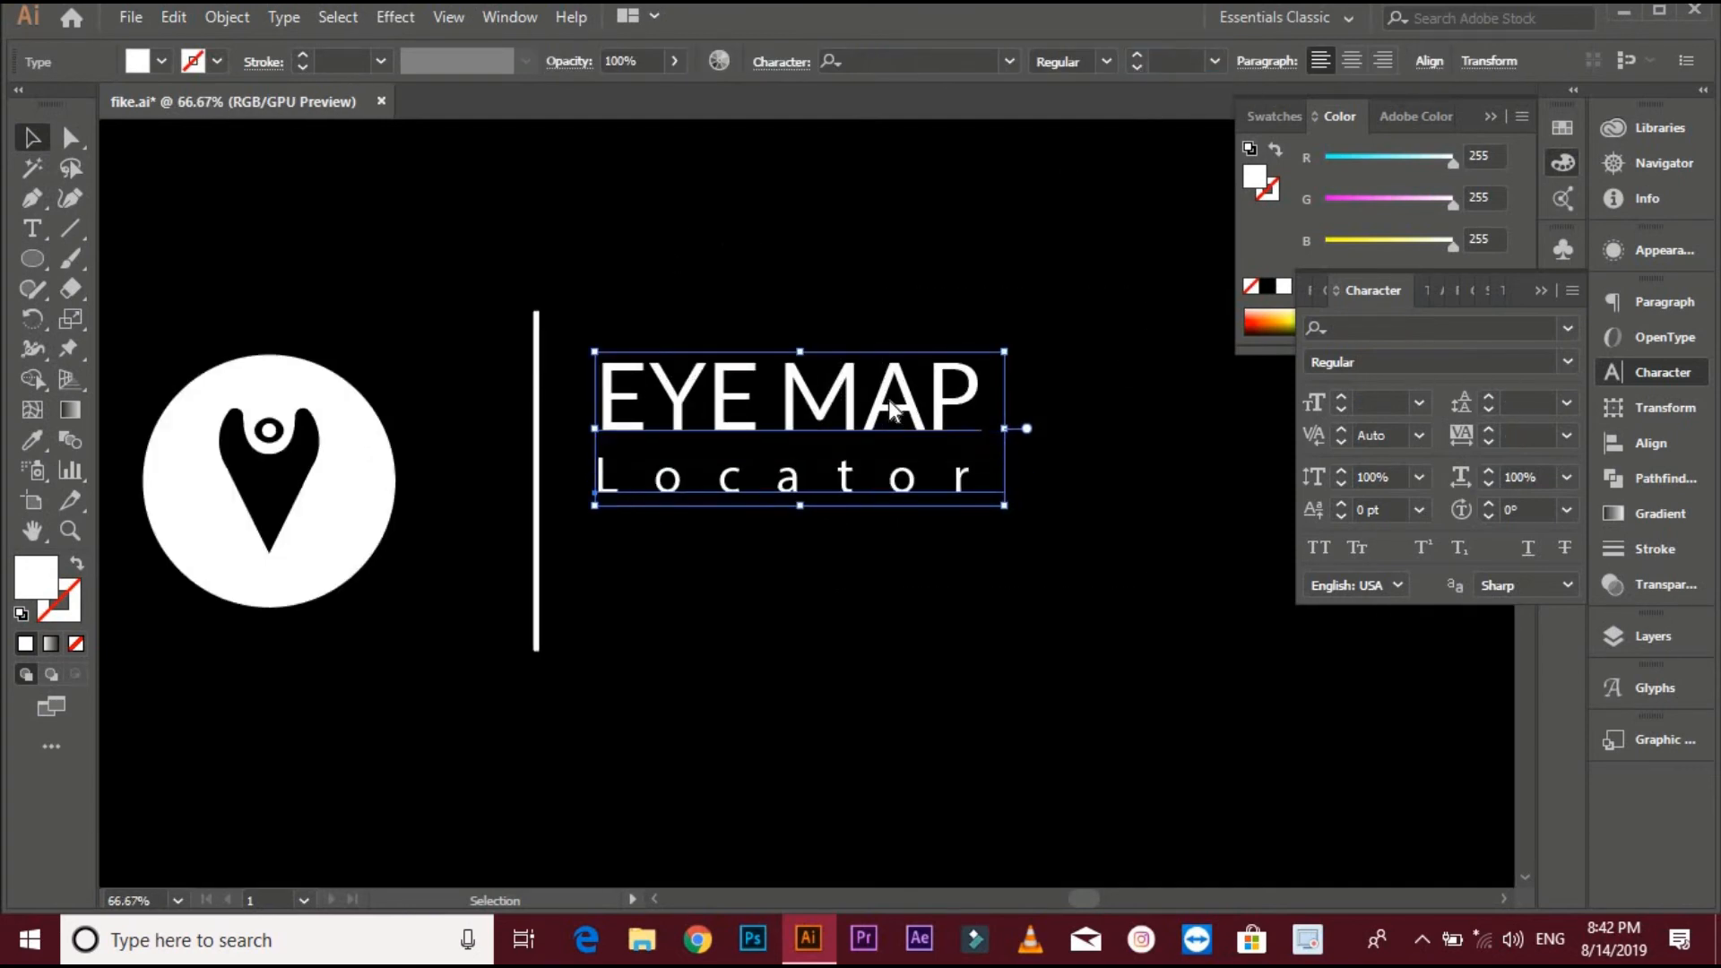
{"action": "right_click", "coordinate": [889, 400]}
{"action": "left_click", "coordinate": [950, 668]}
{"action": "left_click", "coordinate": [1000, 61]}
{"action": "left_click", "coordinate": [619, 200]}
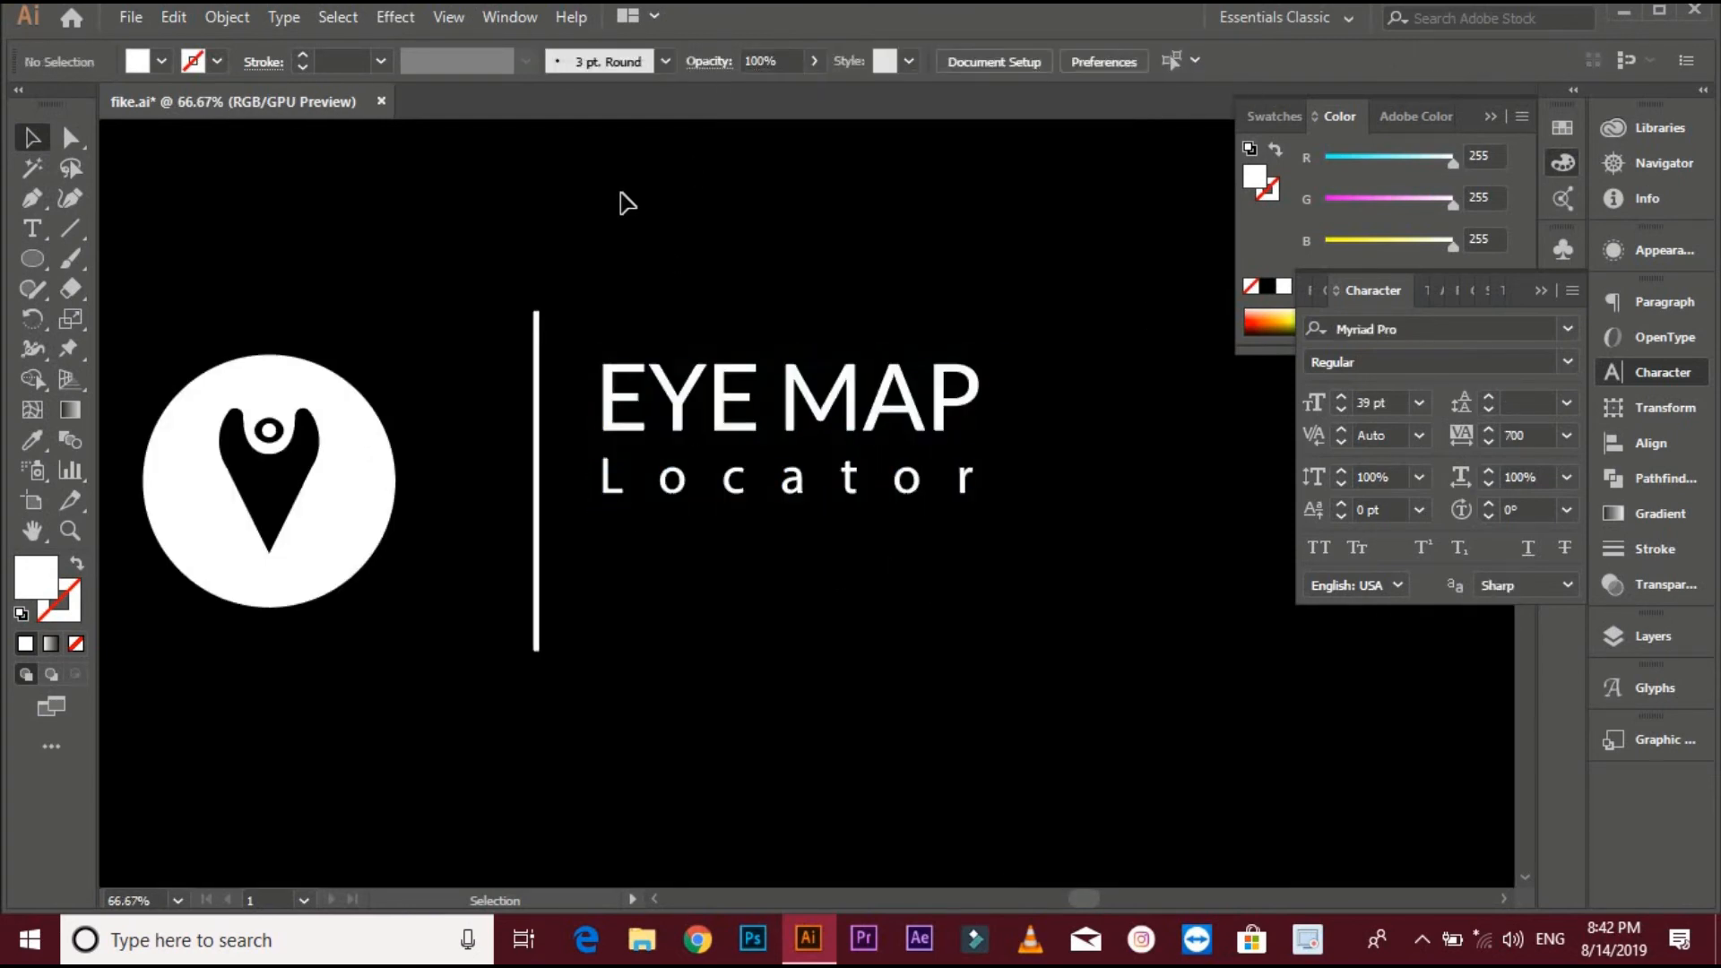
{"action": "left_click_drag", "start_coordinate": [703, 306], "coordinate": [1027, 533]}
{"action": "right_click", "coordinate": [880, 419]}
{"action": "left_click", "coordinate": [914, 603]}
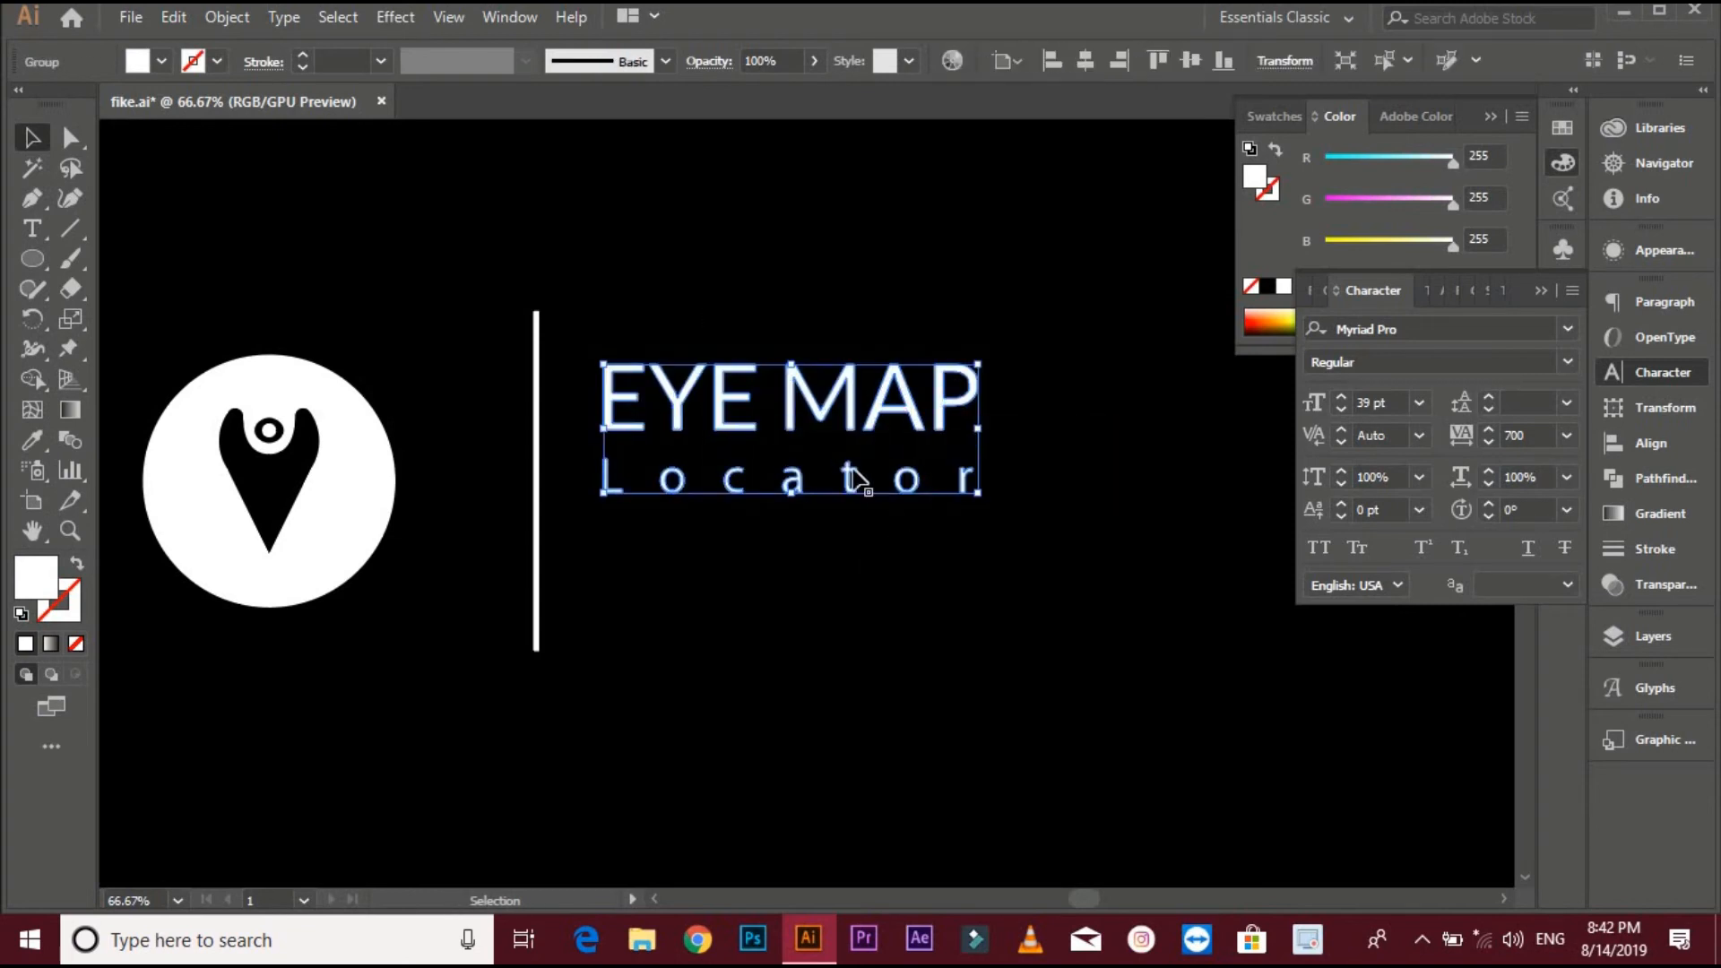
- Align the text group and the divider line to their vertical centre
{"action": "left_click_drag", "start_coordinate": [704, 281], "coordinate": [429, 372]}
{"action": "left_click", "coordinate": [996, 61]}
{"action": "left_click", "coordinate": [945, 134]}
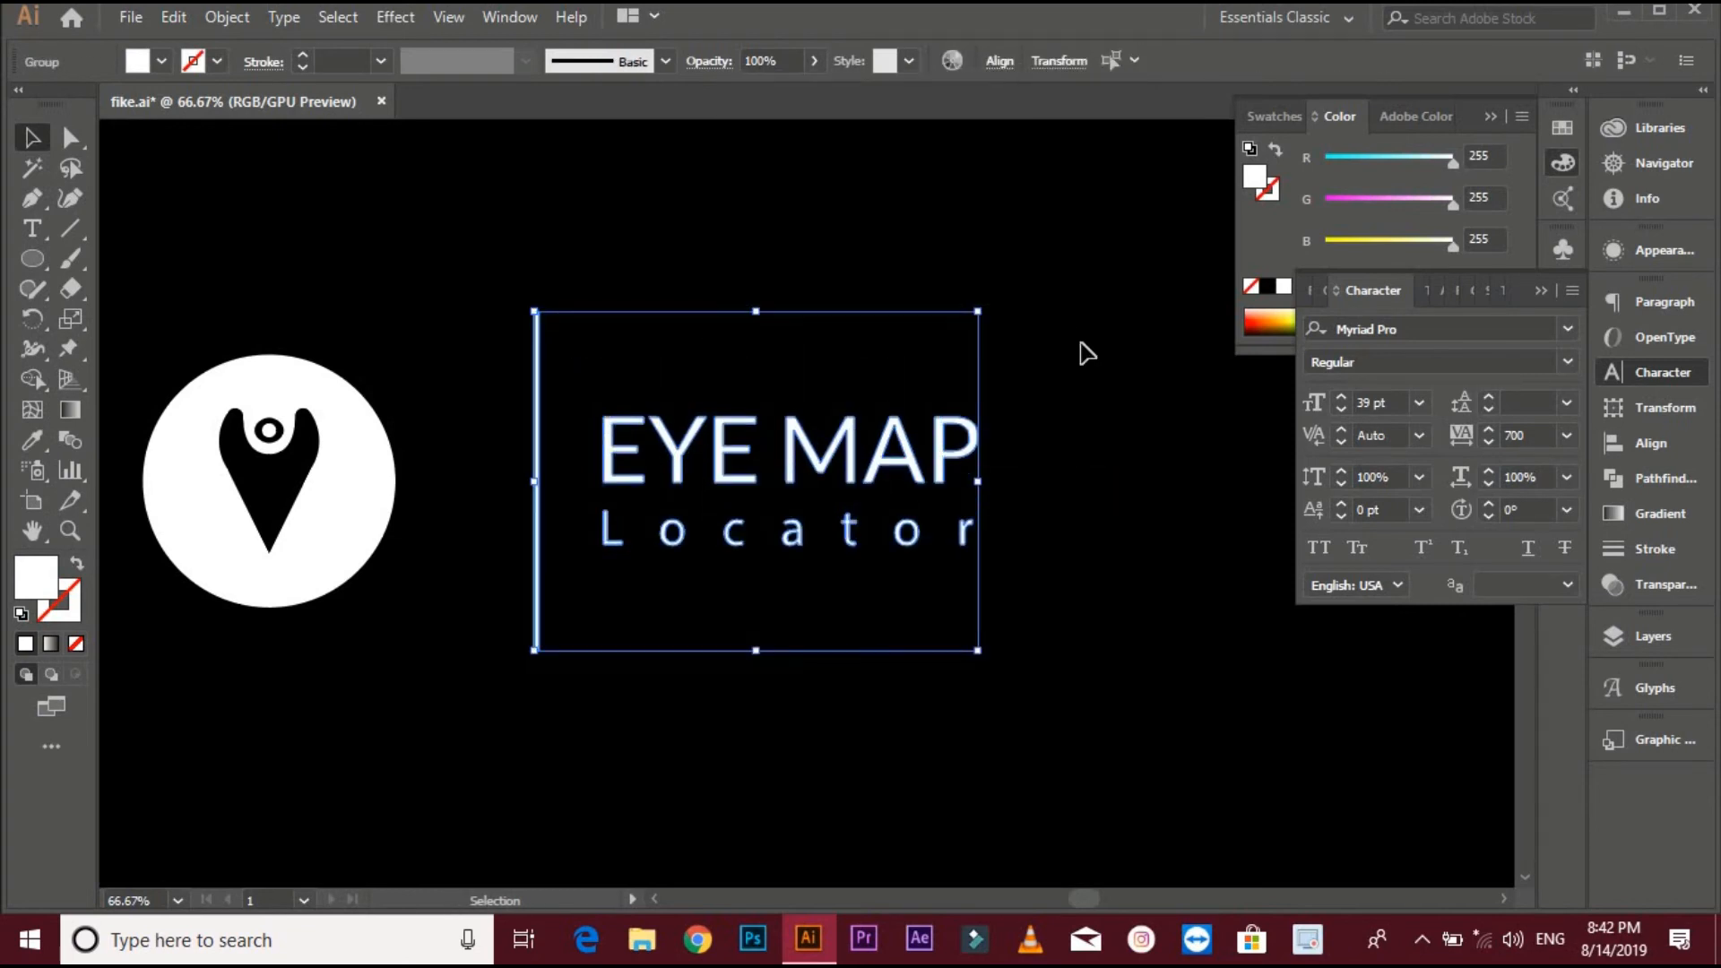
{"action": "left_click", "coordinate": [1085, 349]}
- Select the badge and the text group and group them together
{"action": "scroll", "coordinate": [874, 312], "scroll_direction": "down", "scroll_amount": 1}
{"action": "left_click_drag", "start_coordinate": [874, 312], "coordinate": [949, 318]}
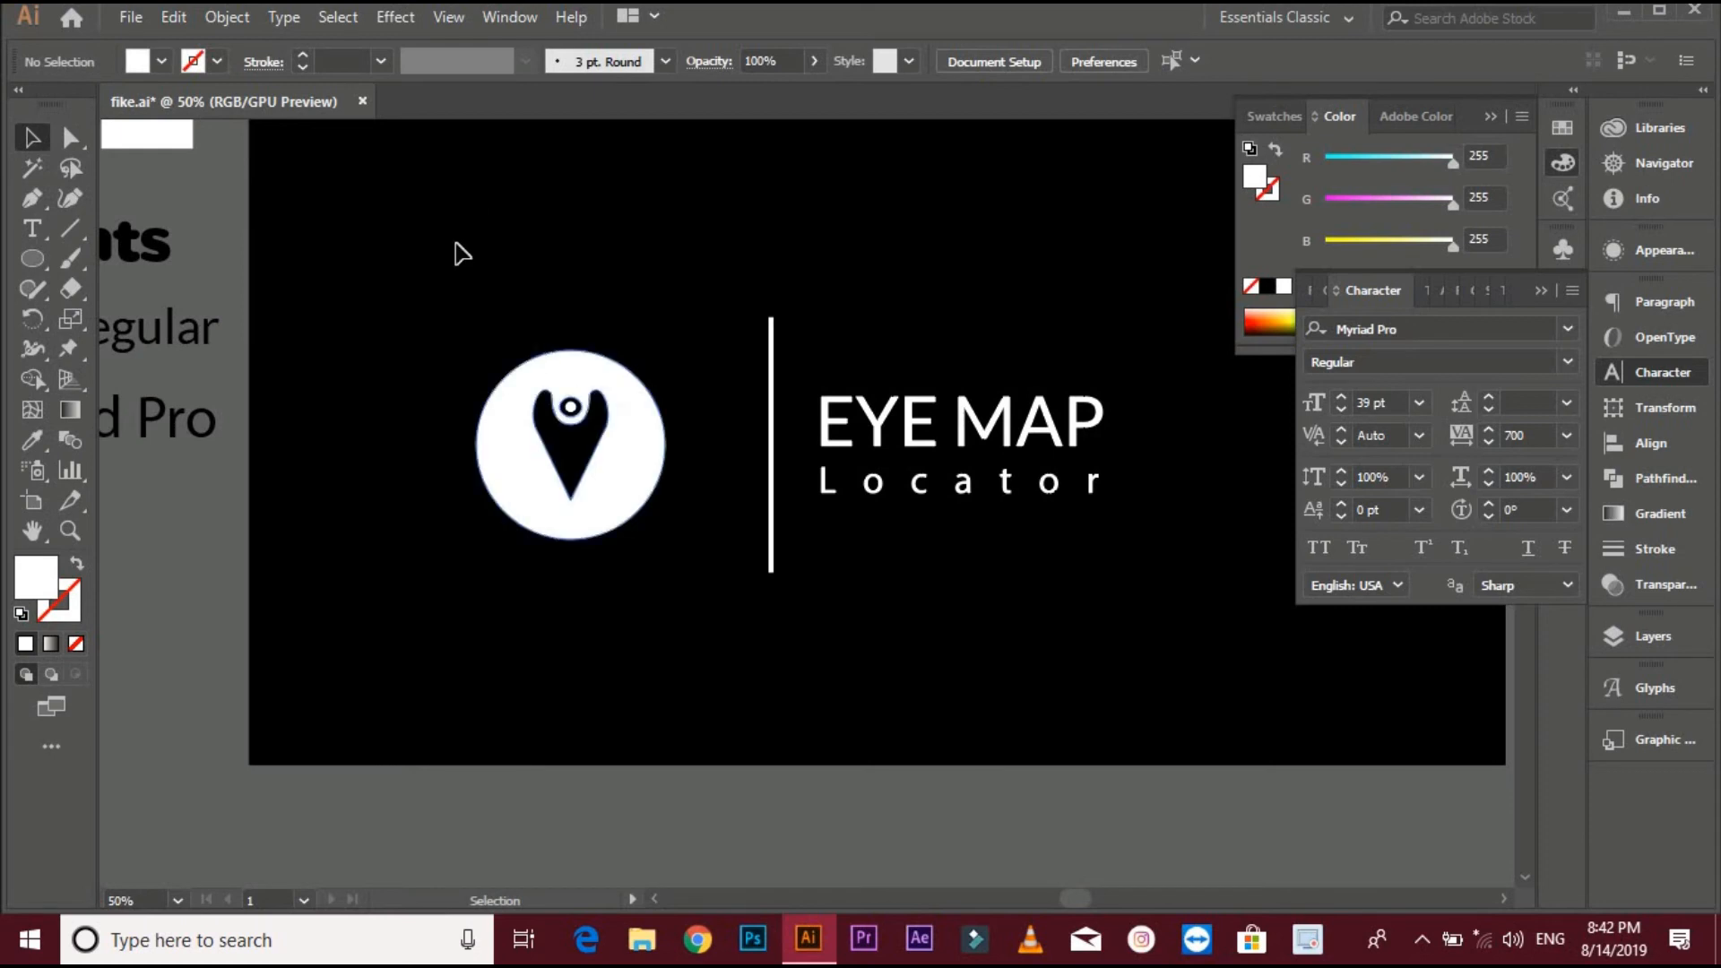
{"action": "left_click_drag", "start_coordinate": [526, 242], "coordinate": [1143, 594]}
{"action": "left_click", "coordinate": [1095, 625]}
{"action": "left_click", "coordinate": [883, 439]}
{"action": "left_click", "coordinate": [653, 438], "text": "shift"}
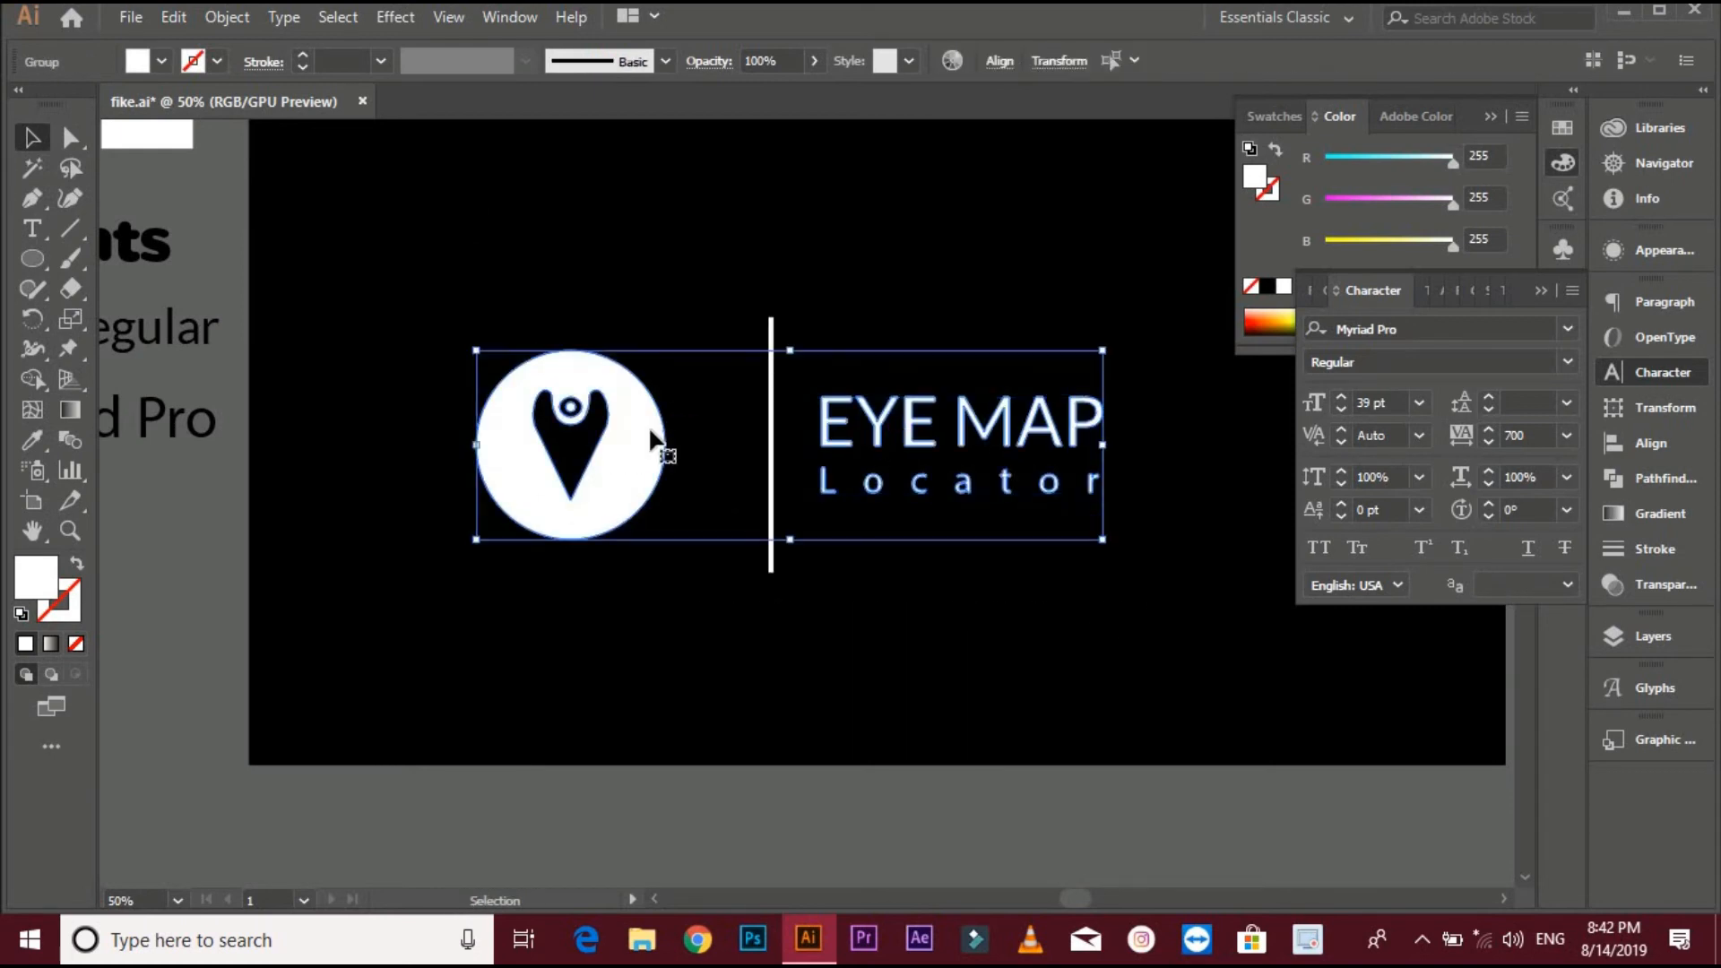
{"action": "key", "text": "ctrl+g"}
- Centre the divider line horizontally and vertically on the badge-and-text group
{"action": "left_click", "coordinate": [770, 439], "text": "shift"}
{"action": "left_click", "coordinate": [624, 427]}
{"action": "left_click", "coordinate": [999, 61]}
{"action": "left_click", "coordinate": [944, 133]}
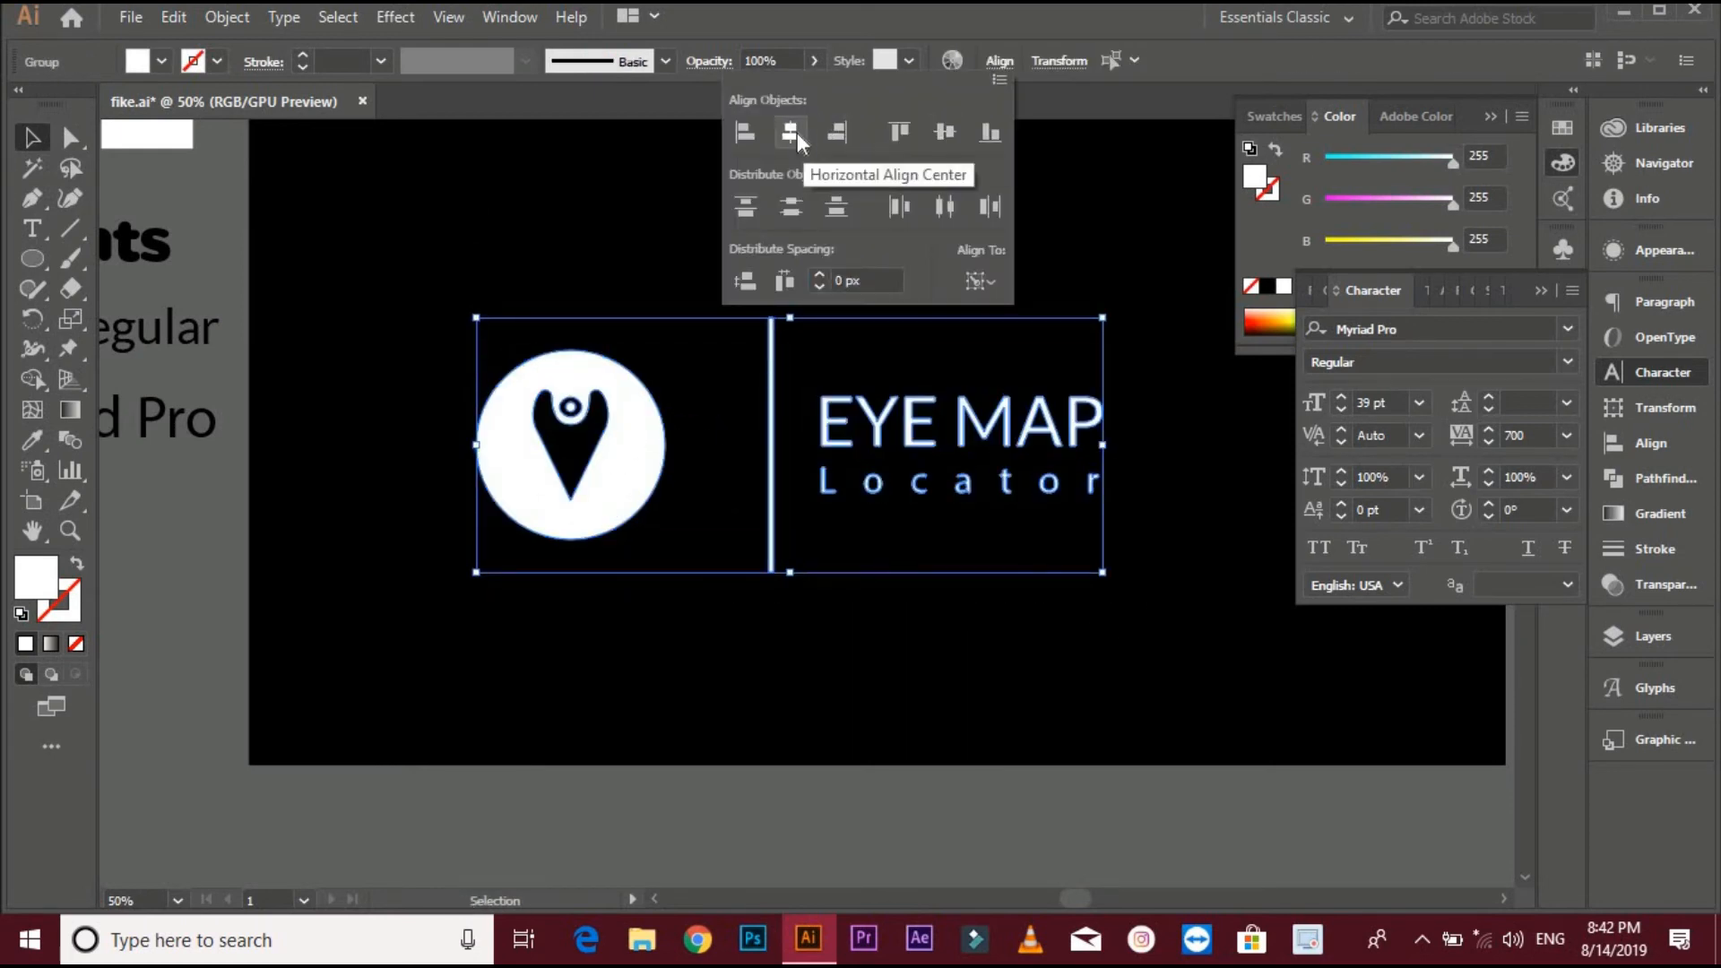
{"action": "left_click", "coordinate": [635, 429]}
{"action": "left_click", "coordinate": [998, 63]}
{"action": "left_click", "coordinate": [795, 133]}
{"action": "left_click", "coordinate": [682, 198]}
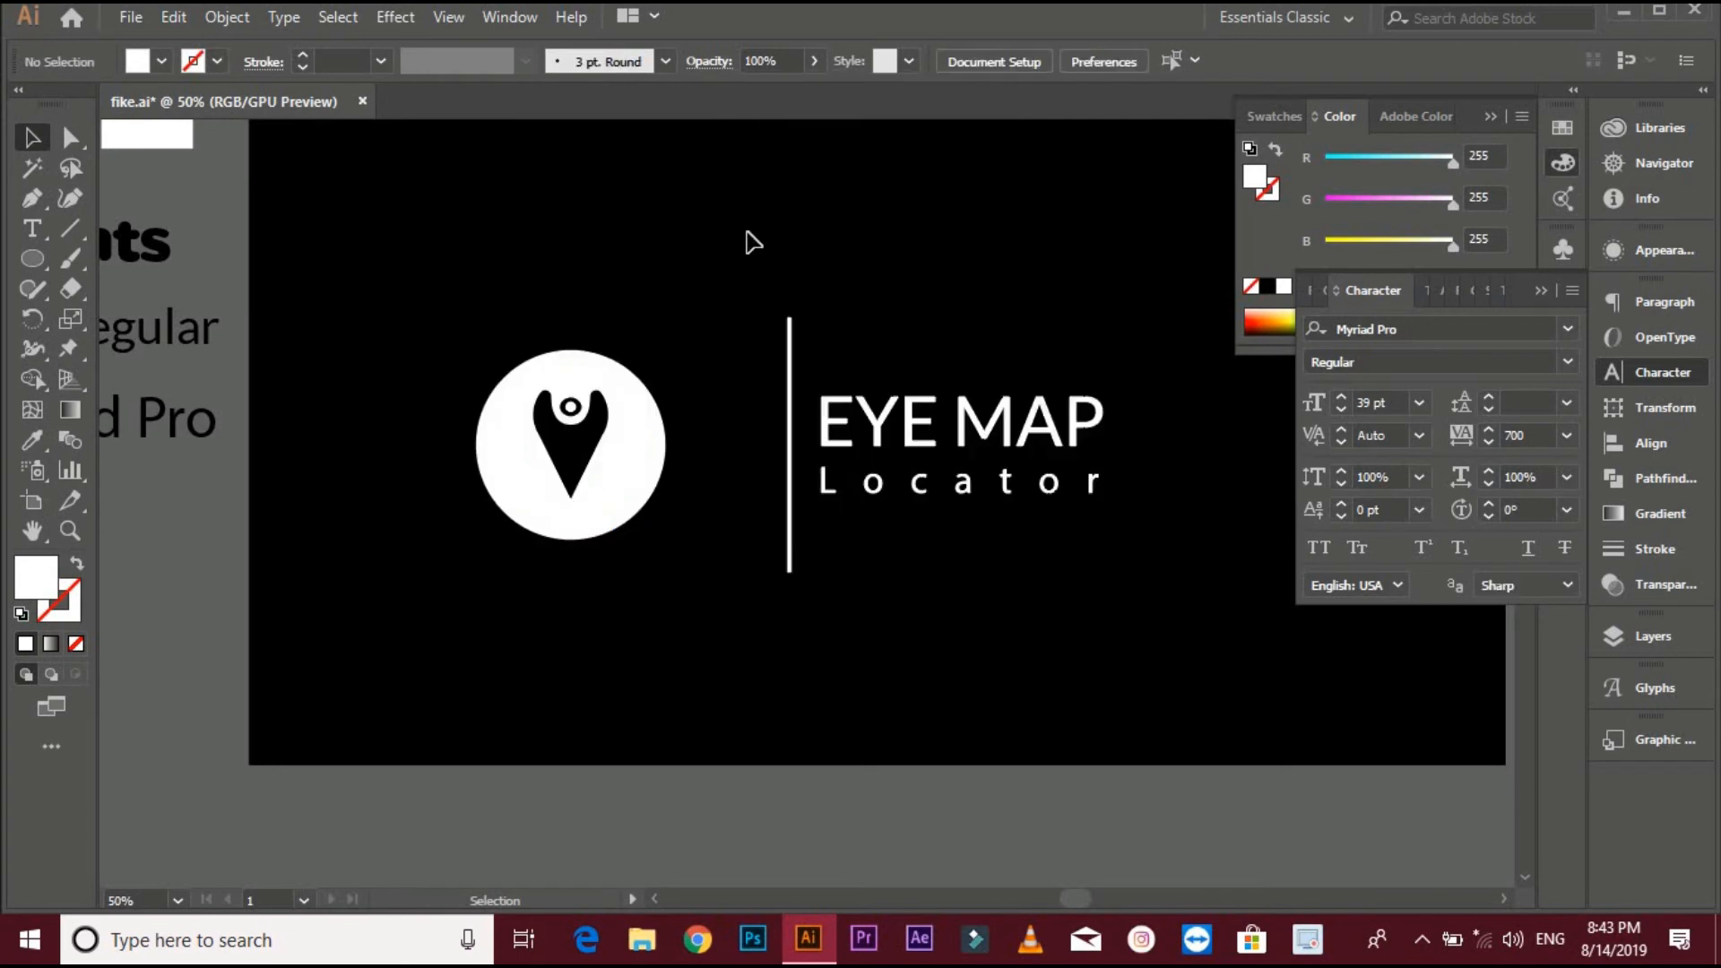
- Centre the logo elements horizontally and vertically on the black background rectangle
{"action": "scroll", "coordinate": [781, 316], "scroll_direction": "down", "scroll_amount": 1}
{"action": "left_click_drag", "start_coordinate": [644, 297], "coordinate": [975, 464]}
{"action": "left_click", "coordinate": [827, 335]}
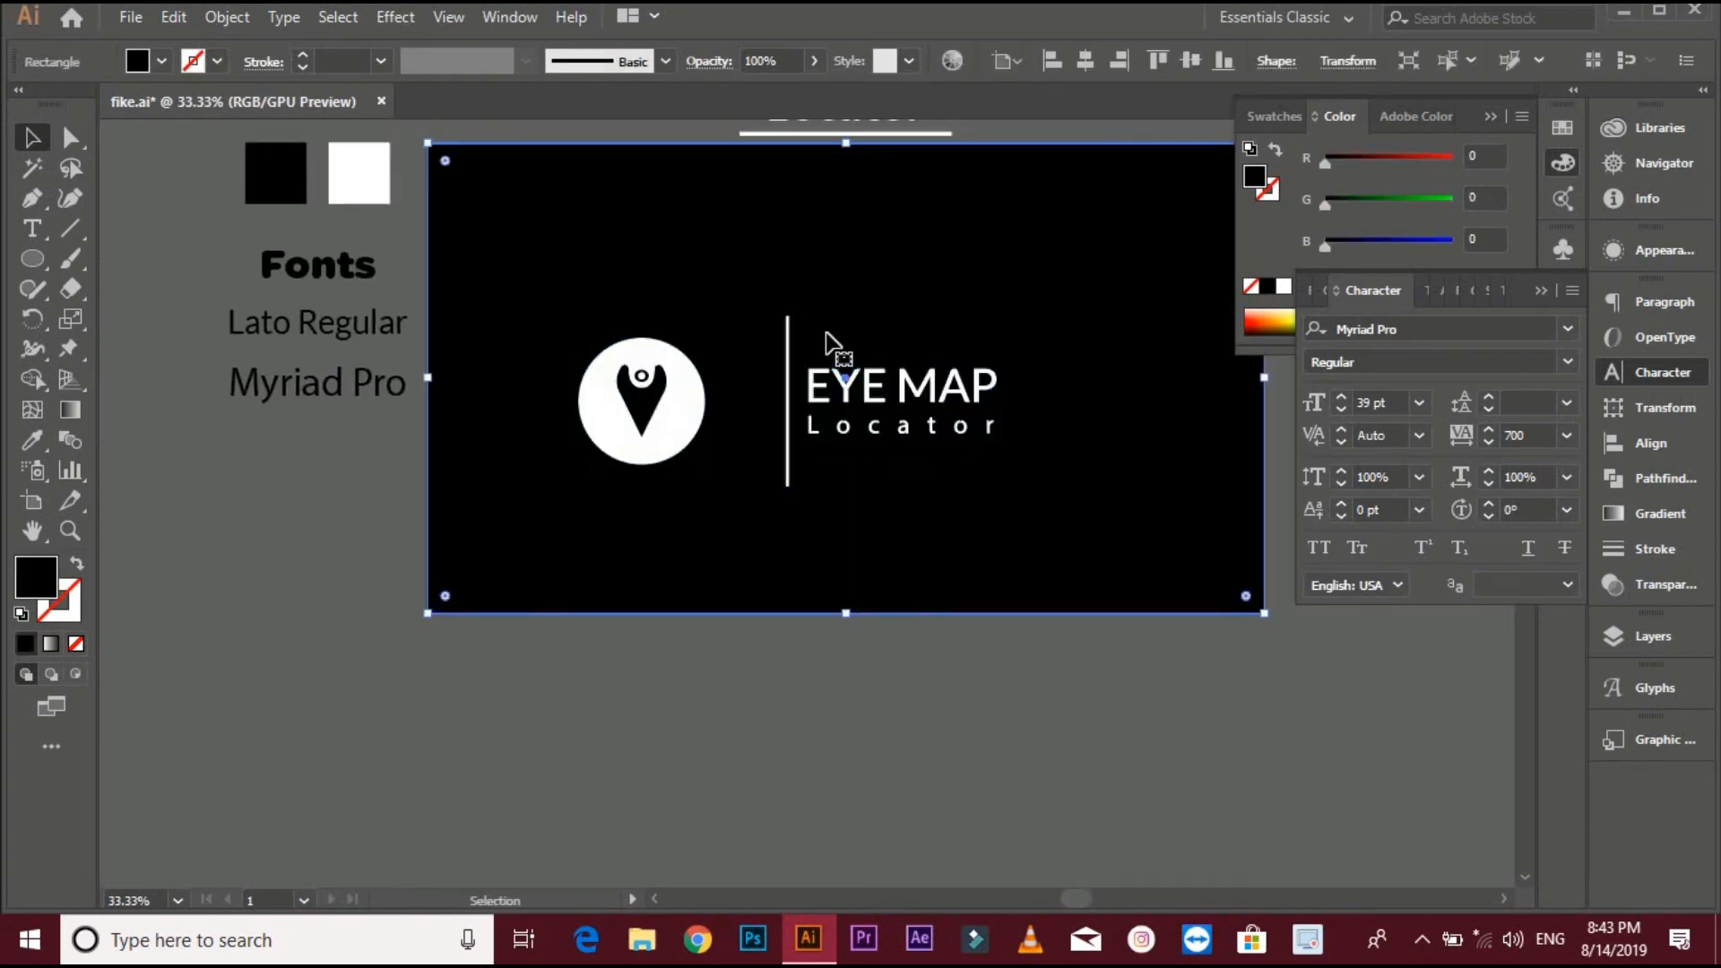
{"action": "left_click", "coordinate": [685, 432]}
{"action": "left_click", "coordinate": [787, 431], "text": "shift"}
{"action": "left_click", "coordinate": [1042, 146], "text": "shift"}
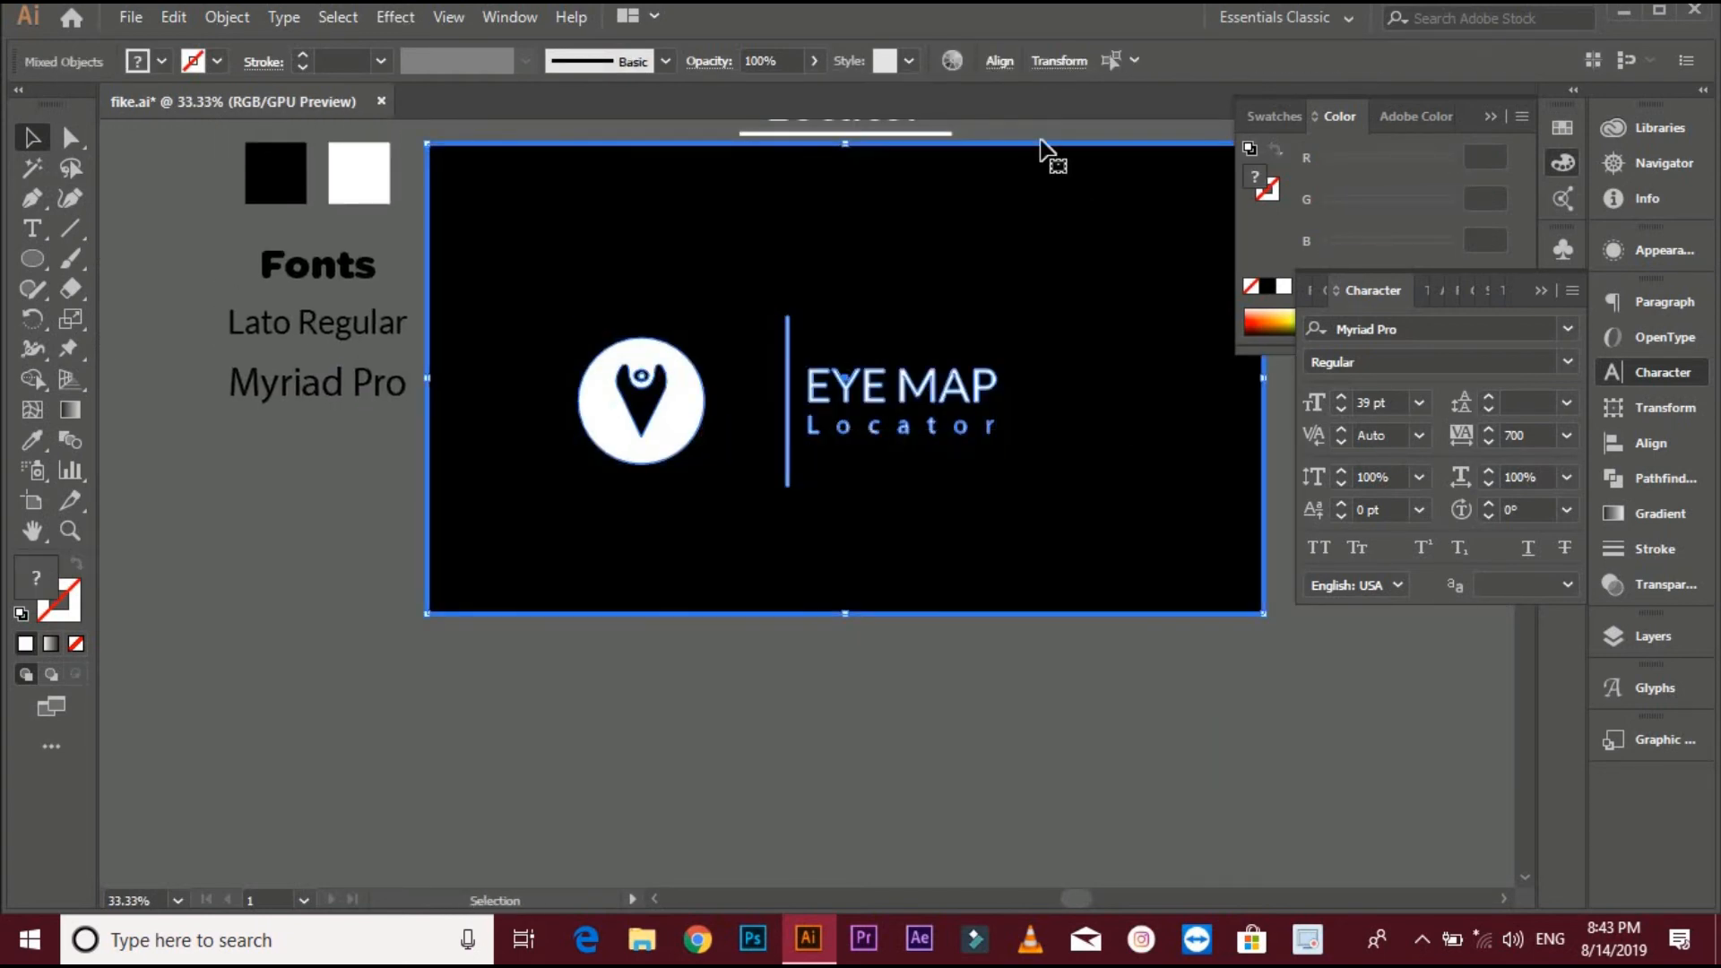
{"action": "left_click", "coordinate": [997, 63]}
{"action": "left_click", "coordinate": [791, 133]}
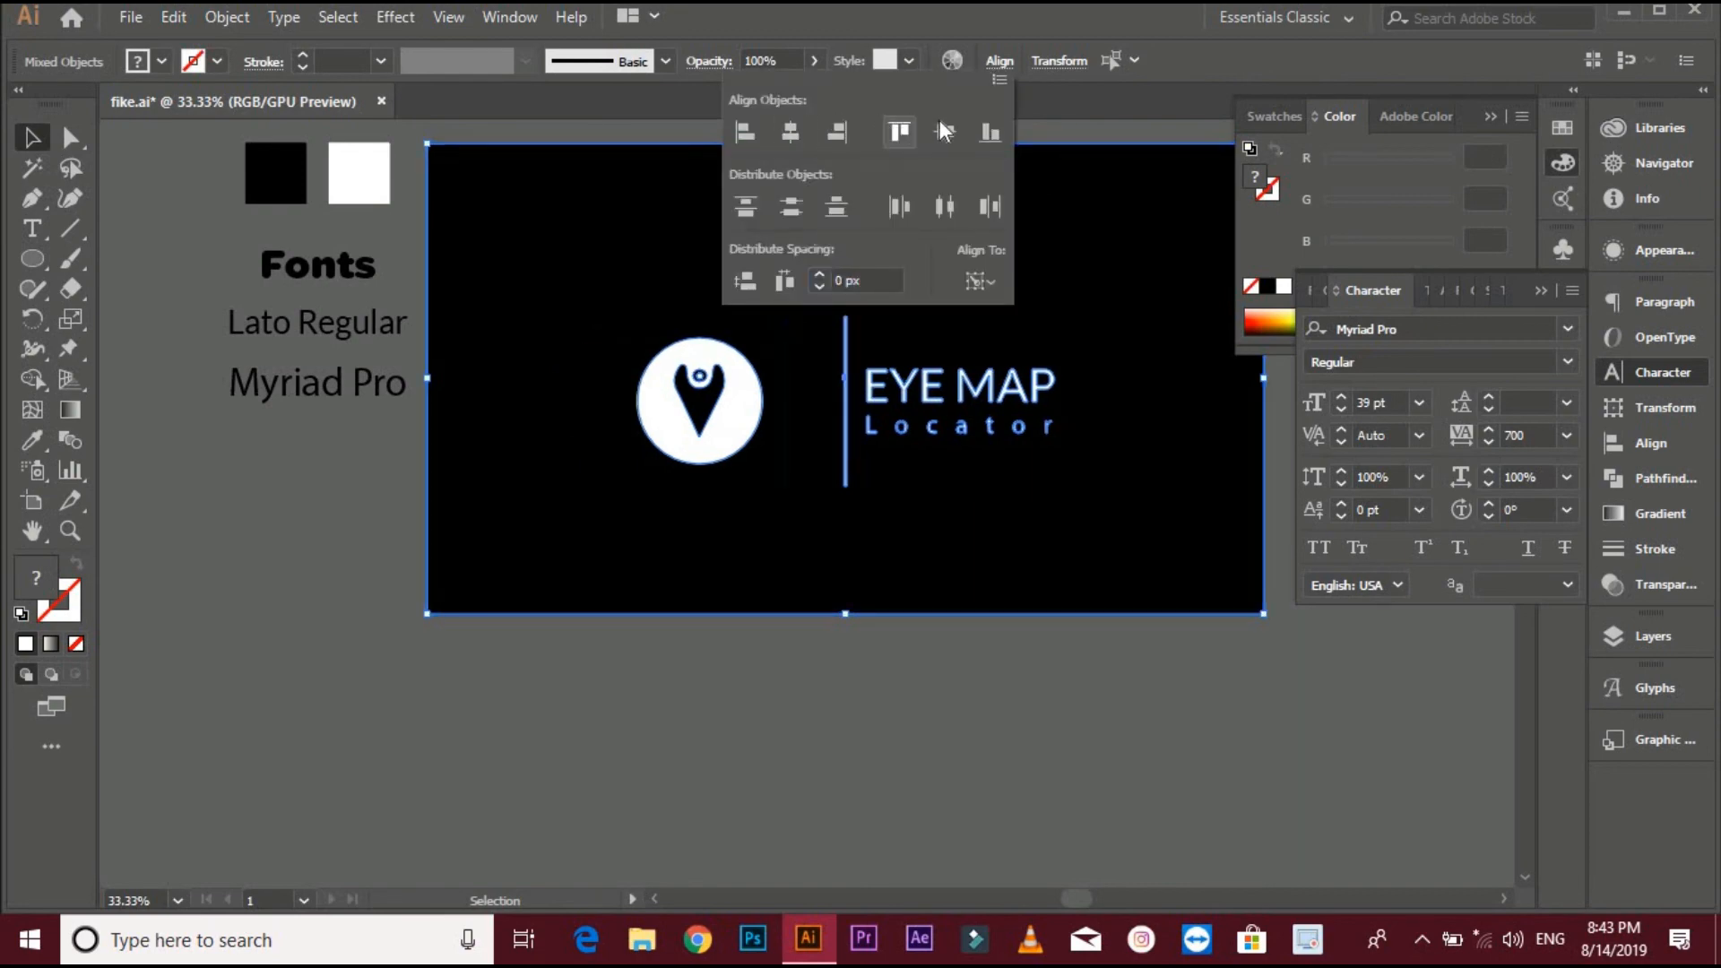
{"action": "left_click", "coordinate": [945, 133]}
{"action": "left_click", "coordinate": [974, 711]}
{"action": "left_click", "coordinate": [981, 698]}
{"action": "left_click_drag", "start_coordinate": [1009, 685], "coordinate": [918, 765]}
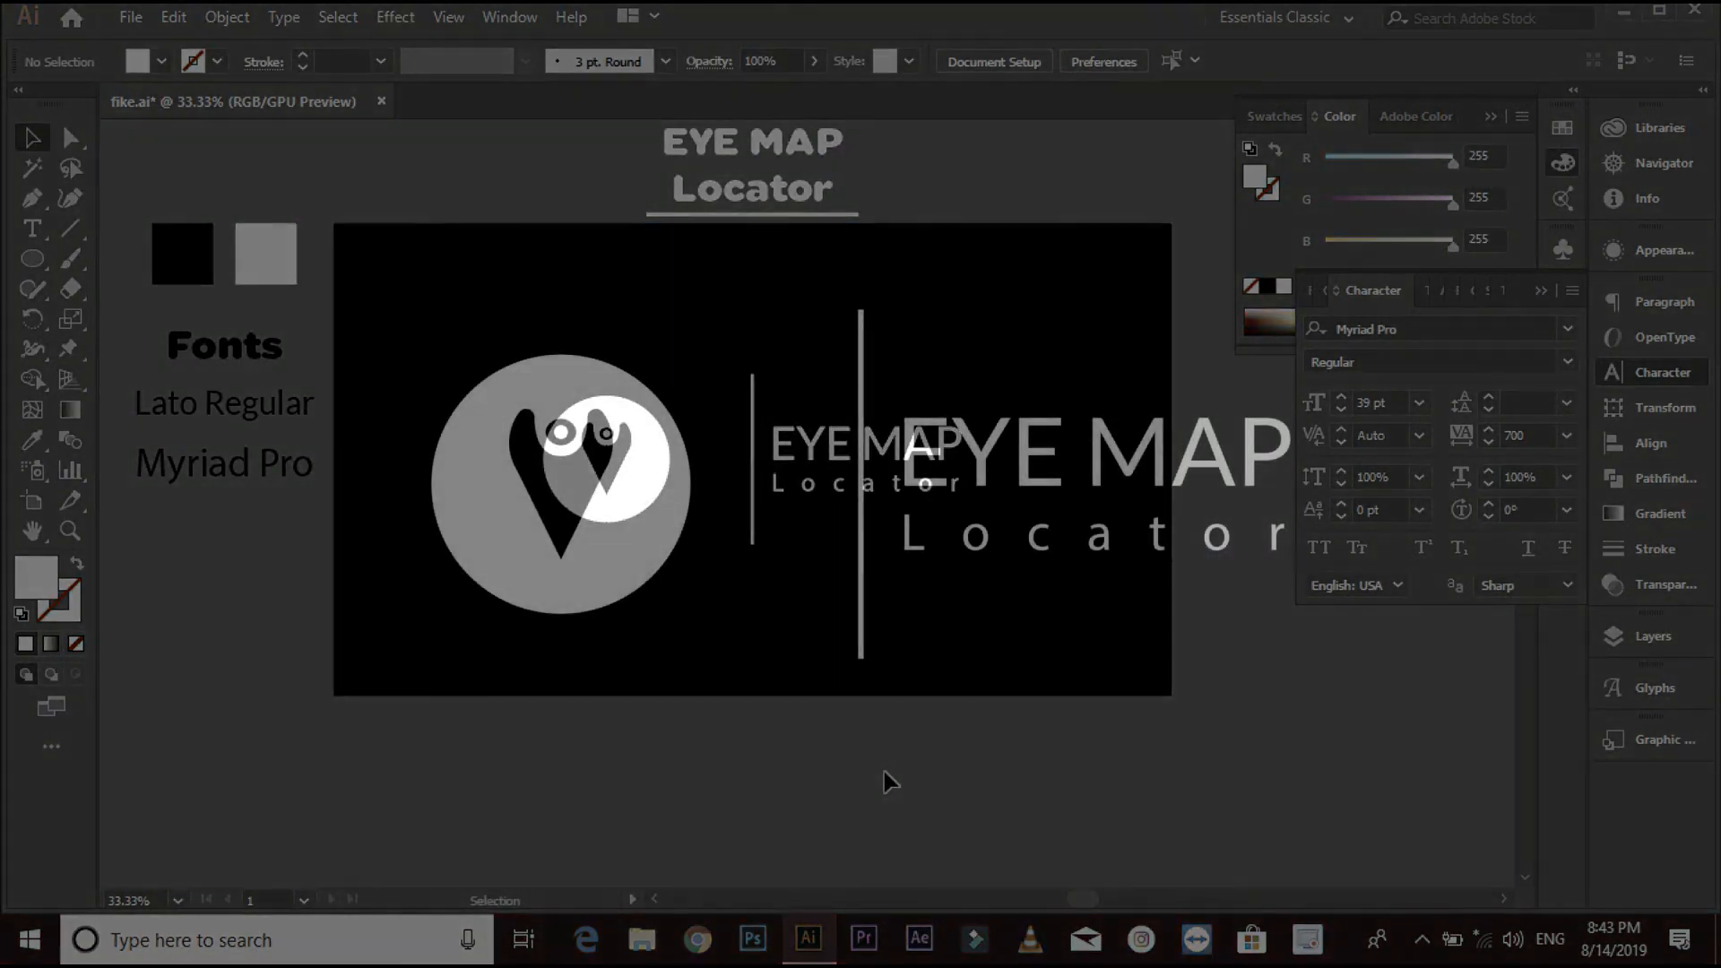